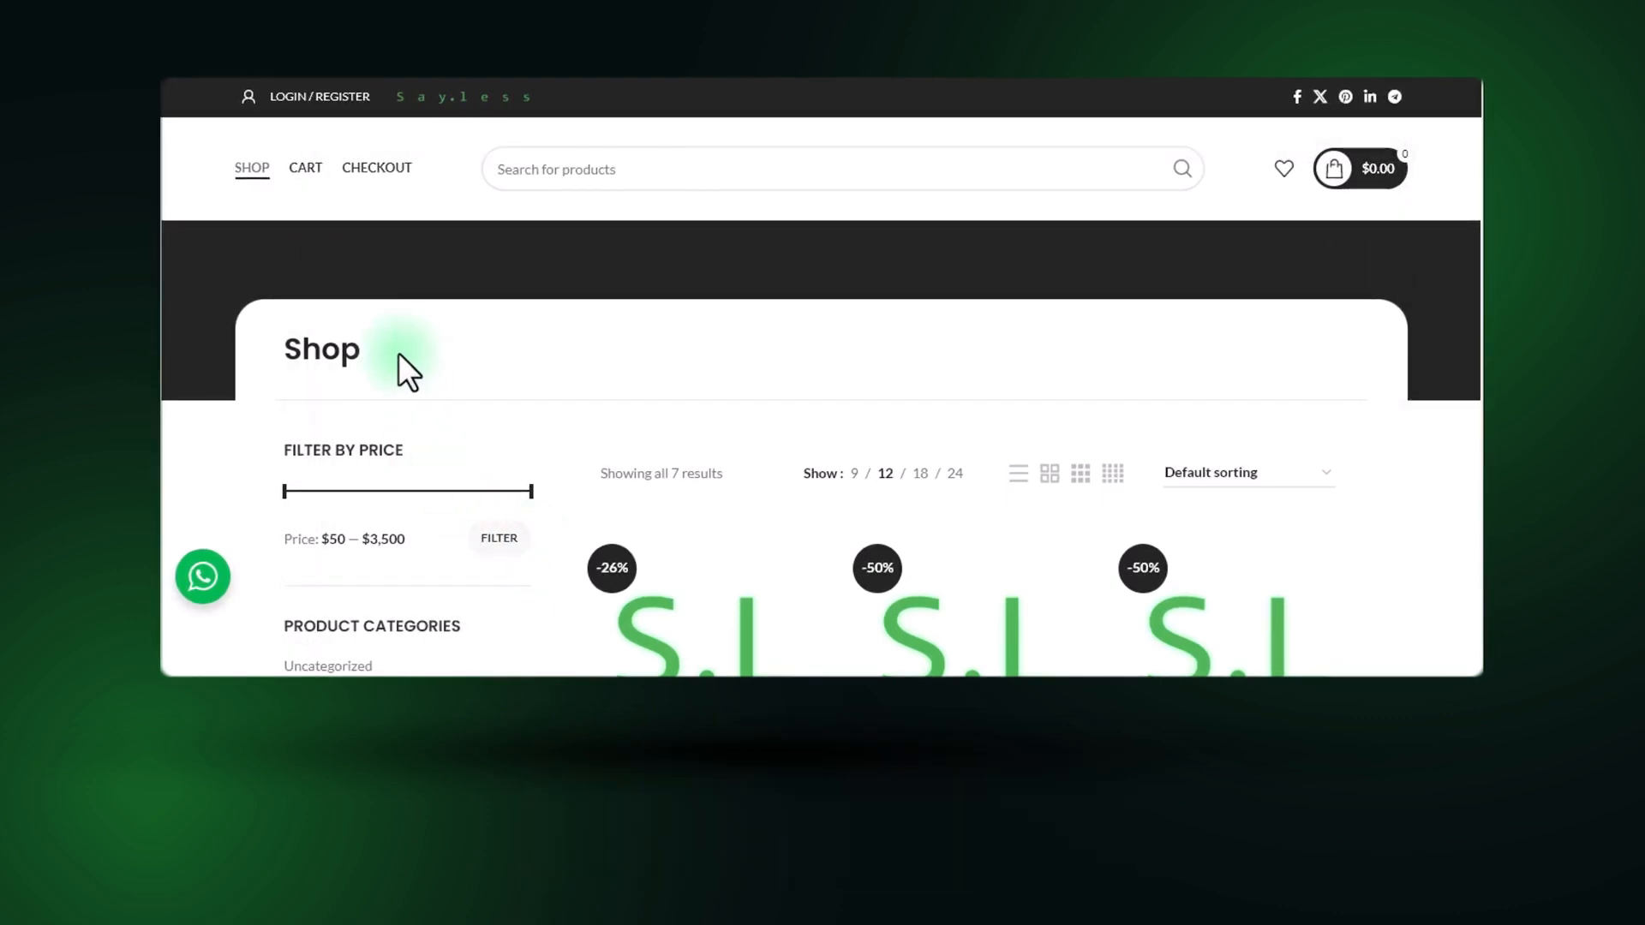
Sign in to the store's client account with the prefilled credentials.
{"action": "left_click", "coordinate": [298, 97]}
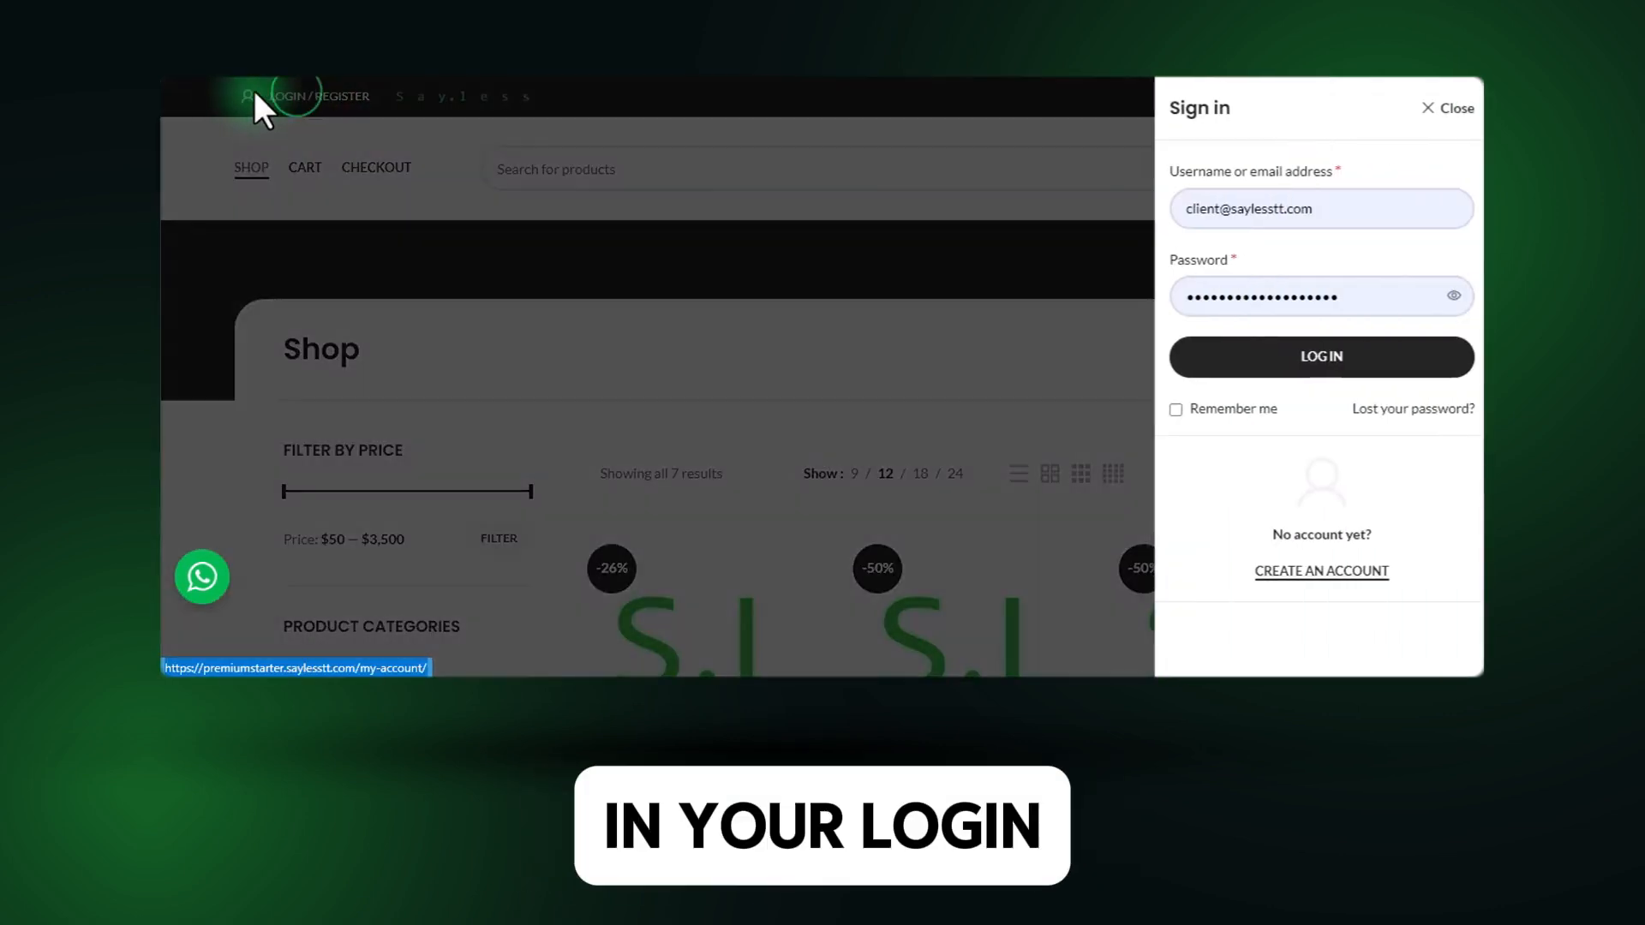
{"action": "left_click", "coordinate": [1186, 374]}
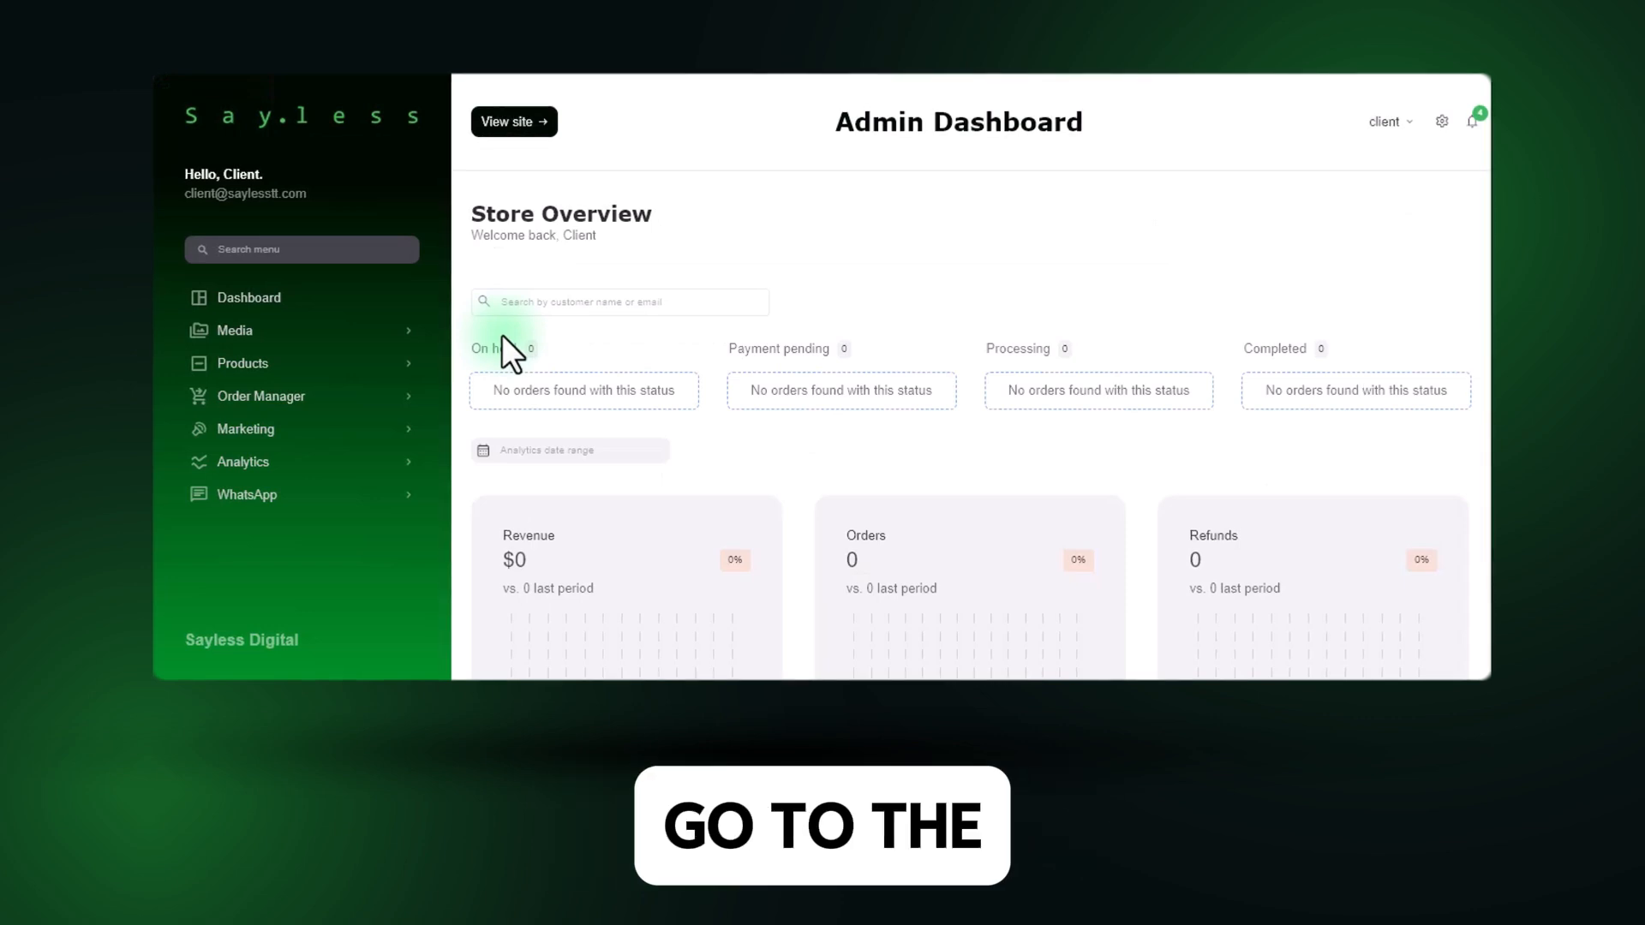
Start a new product and name it "Variable Product Demo".
{"action": "left_click", "coordinate": [314, 366]}
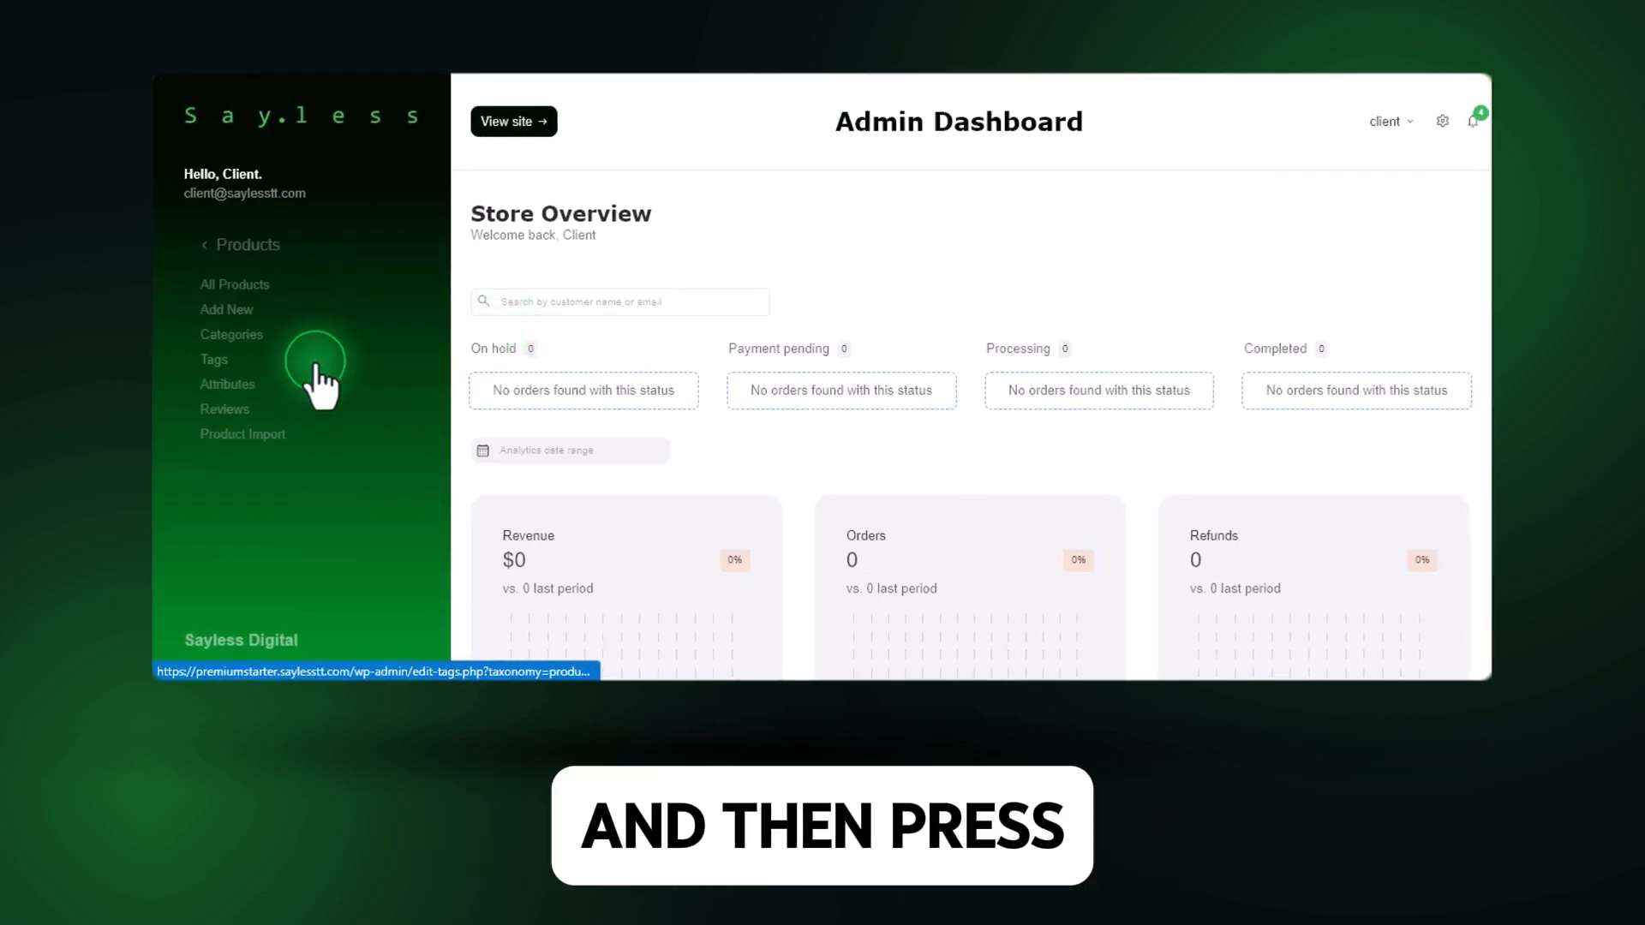
{"action": "left_click", "coordinate": [206, 310]}
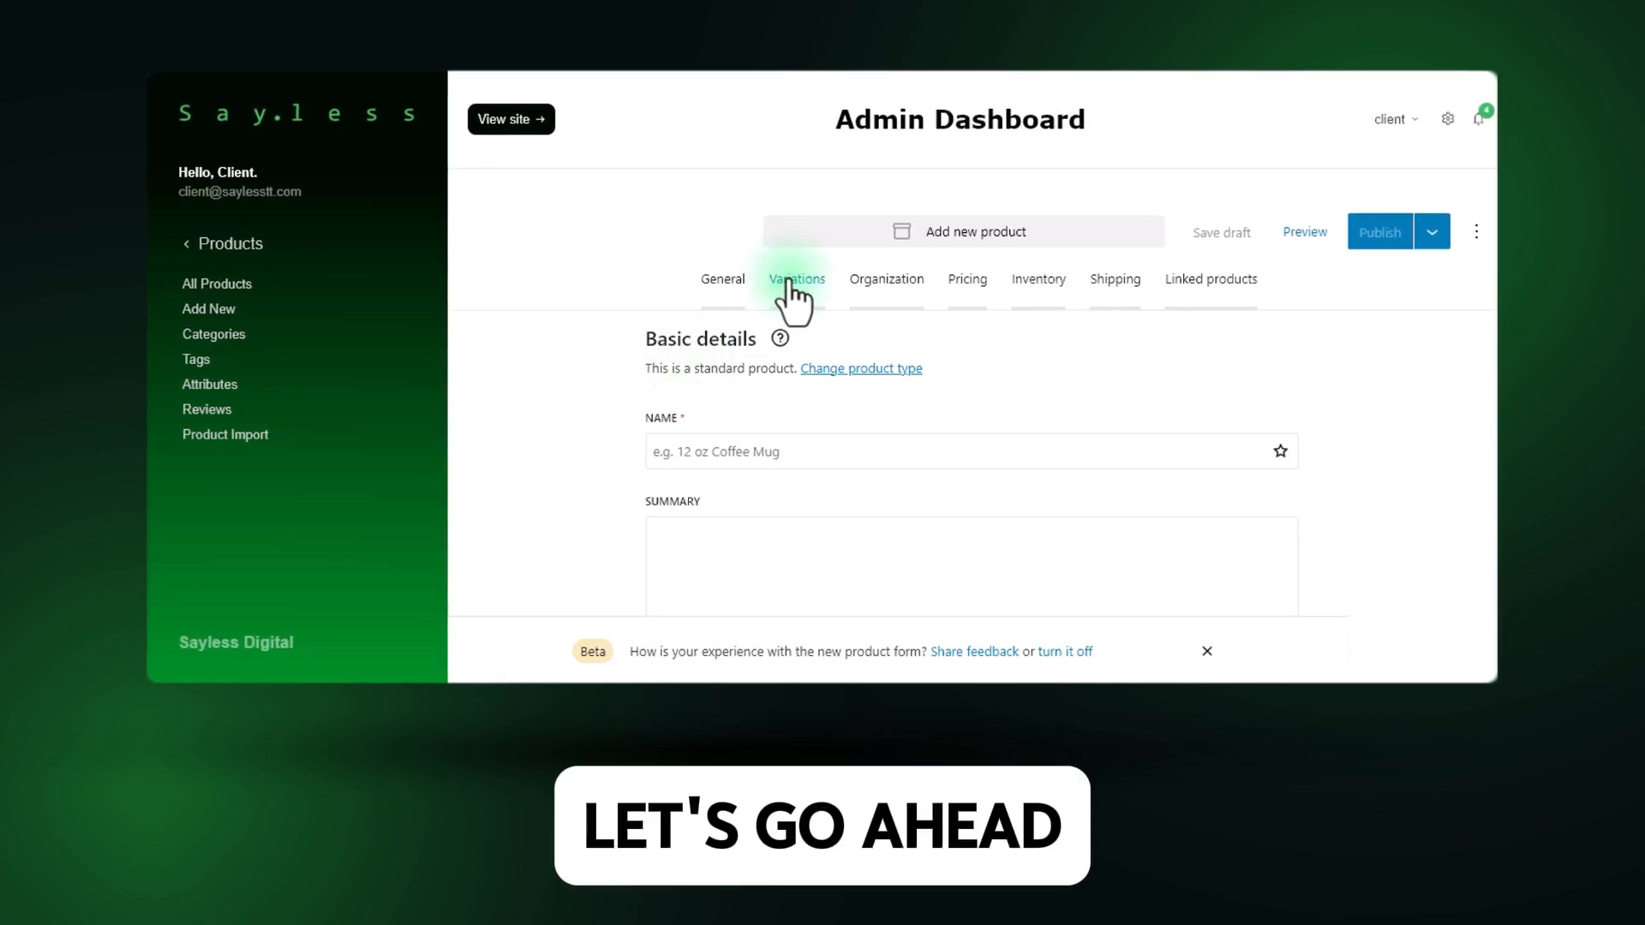
{"action": "left_click", "coordinate": [669, 452]}
{"action": "type", "text": "Variable Product Demo"}
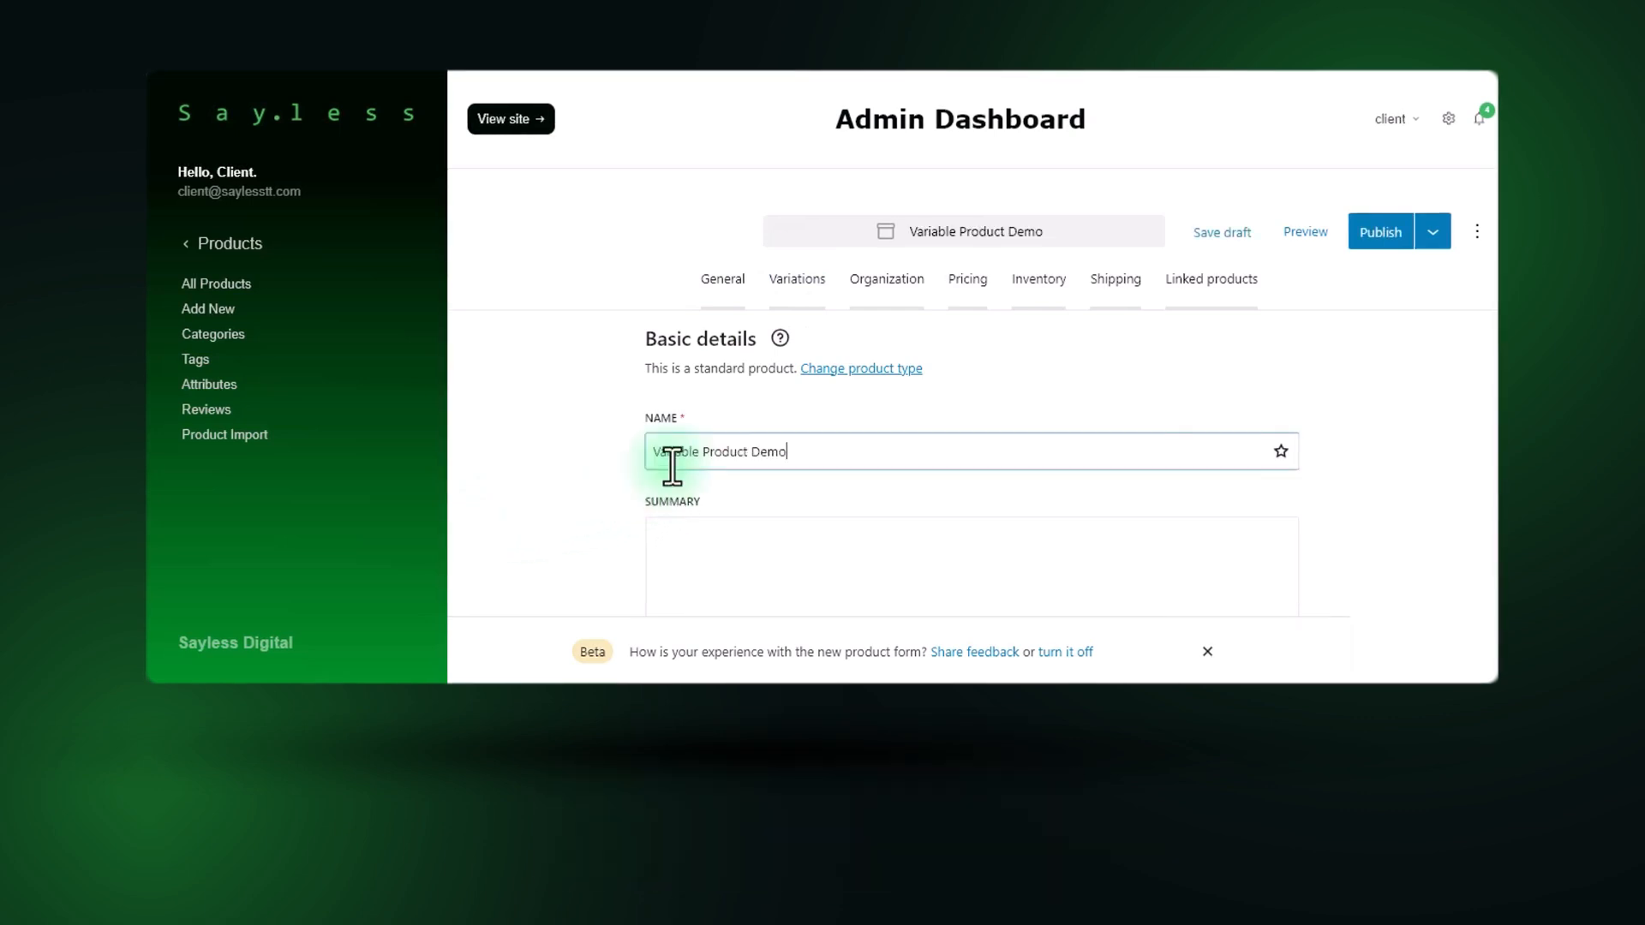
Enter "Short summary of product." as the product summary, checking the Test product in the shop for how a summary is displayed.
{"action": "scroll", "coordinate": [668, 433], "scroll_direction": "down", "scroll_amount": 2}
{"action": "scroll", "coordinate": [757, 428], "scroll_direction": "up", "scroll_amount": 1}
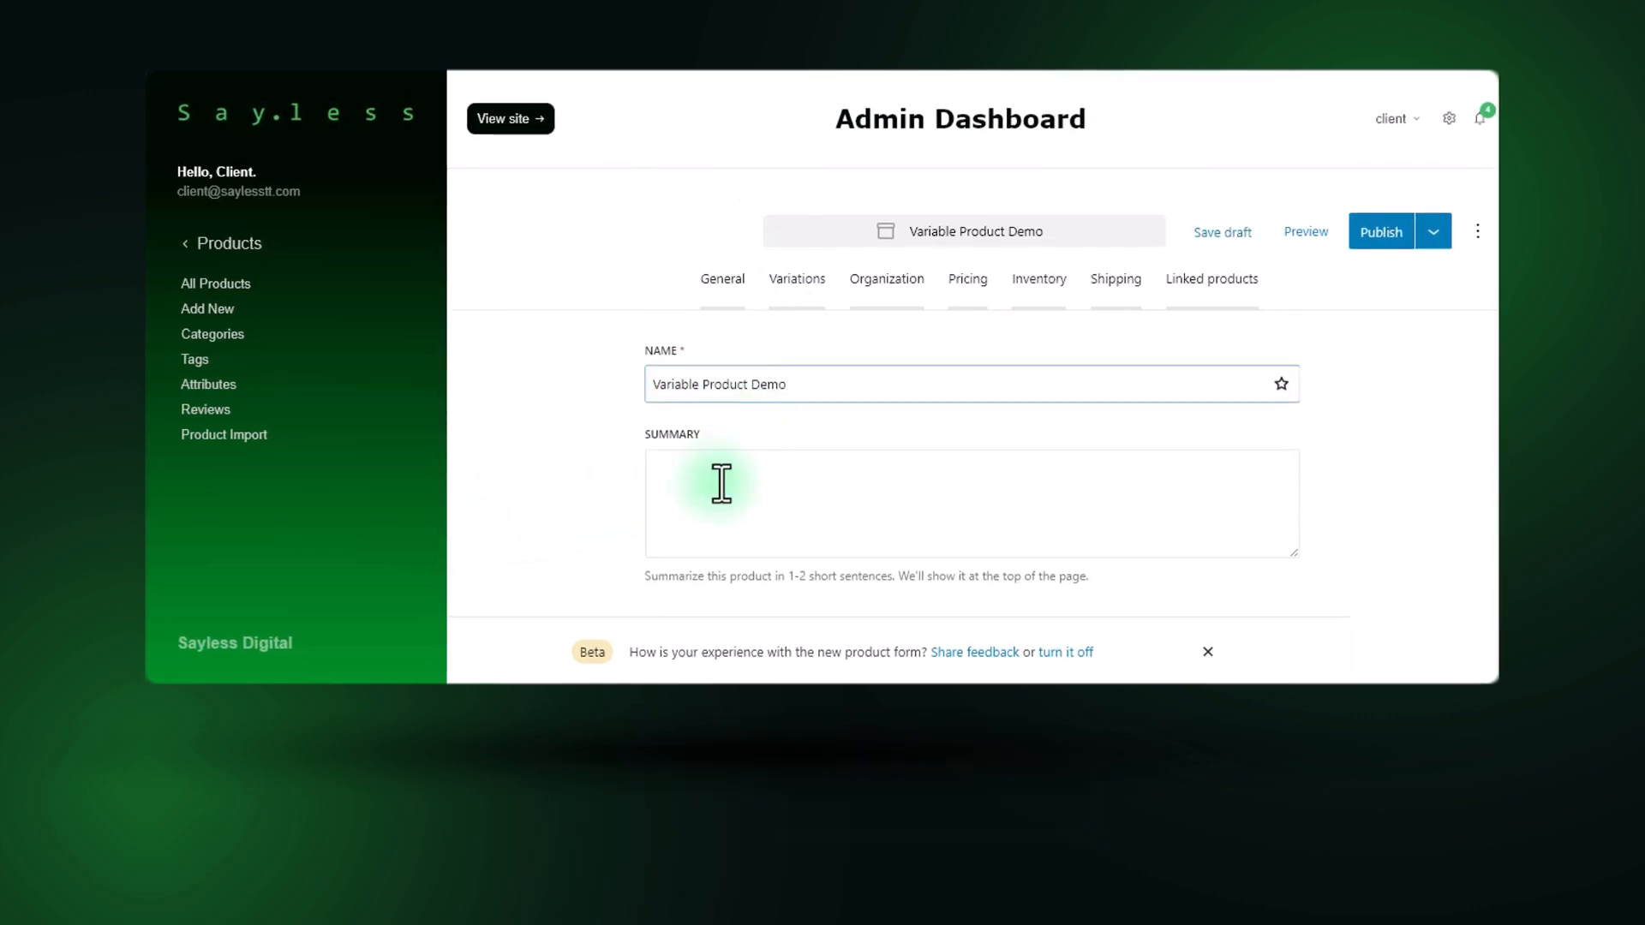
{"action": "left_click", "coordinate": [696, 484]}
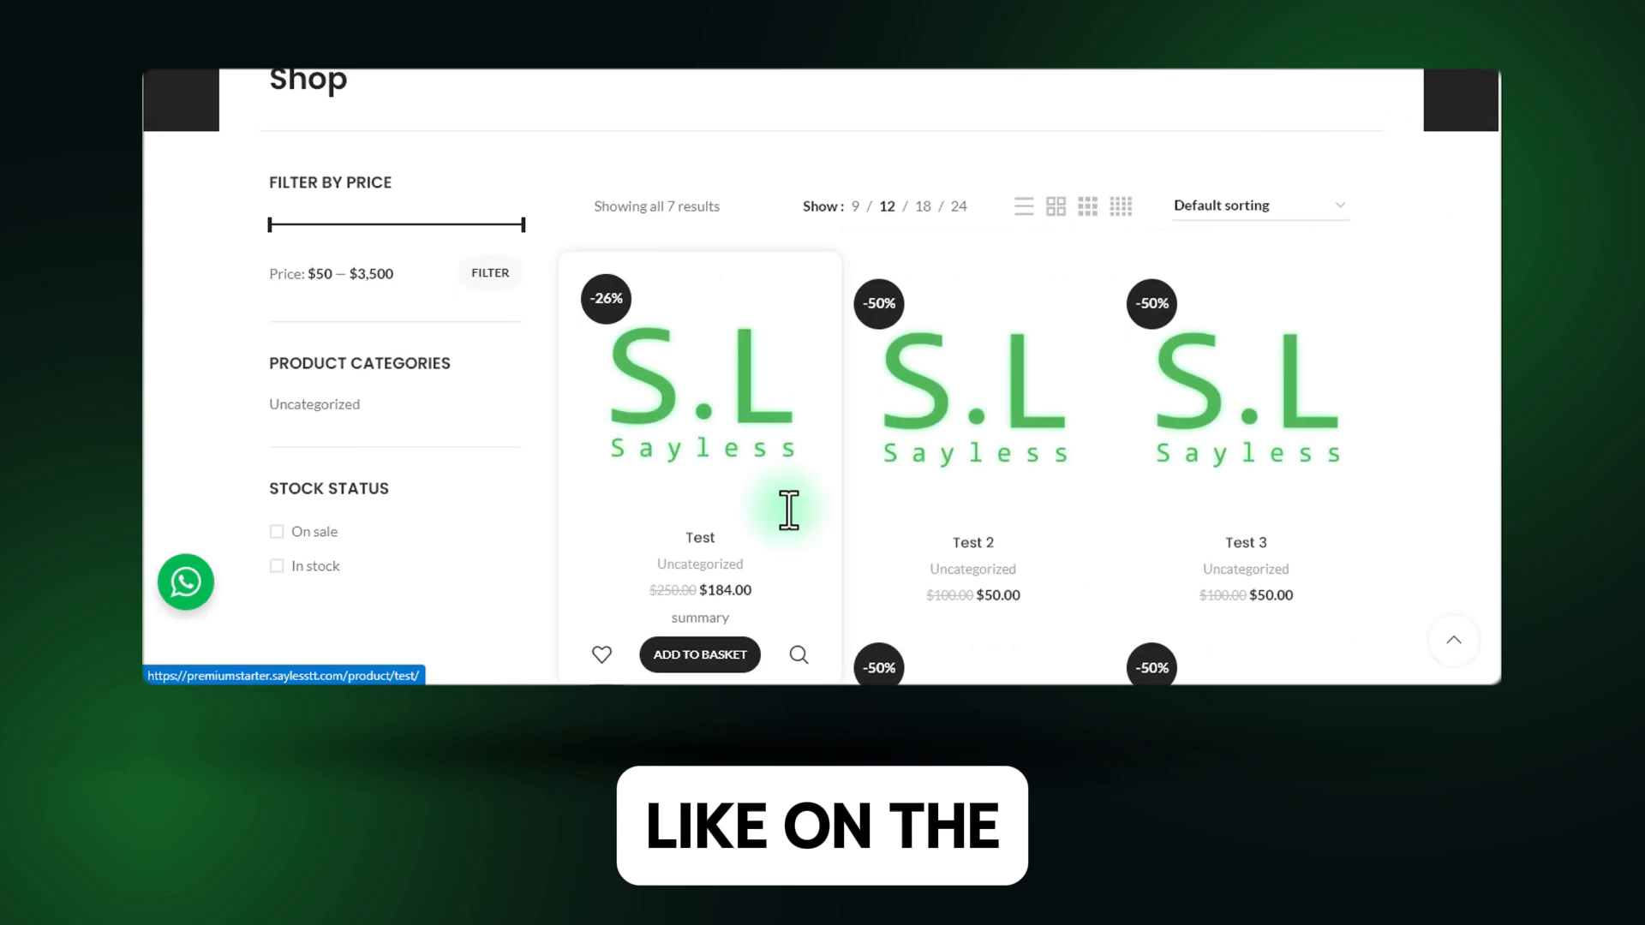
{"action": "scroll", "coordinate": [783, 514], "scroll_direction": "down", "scroll_amount": 2}
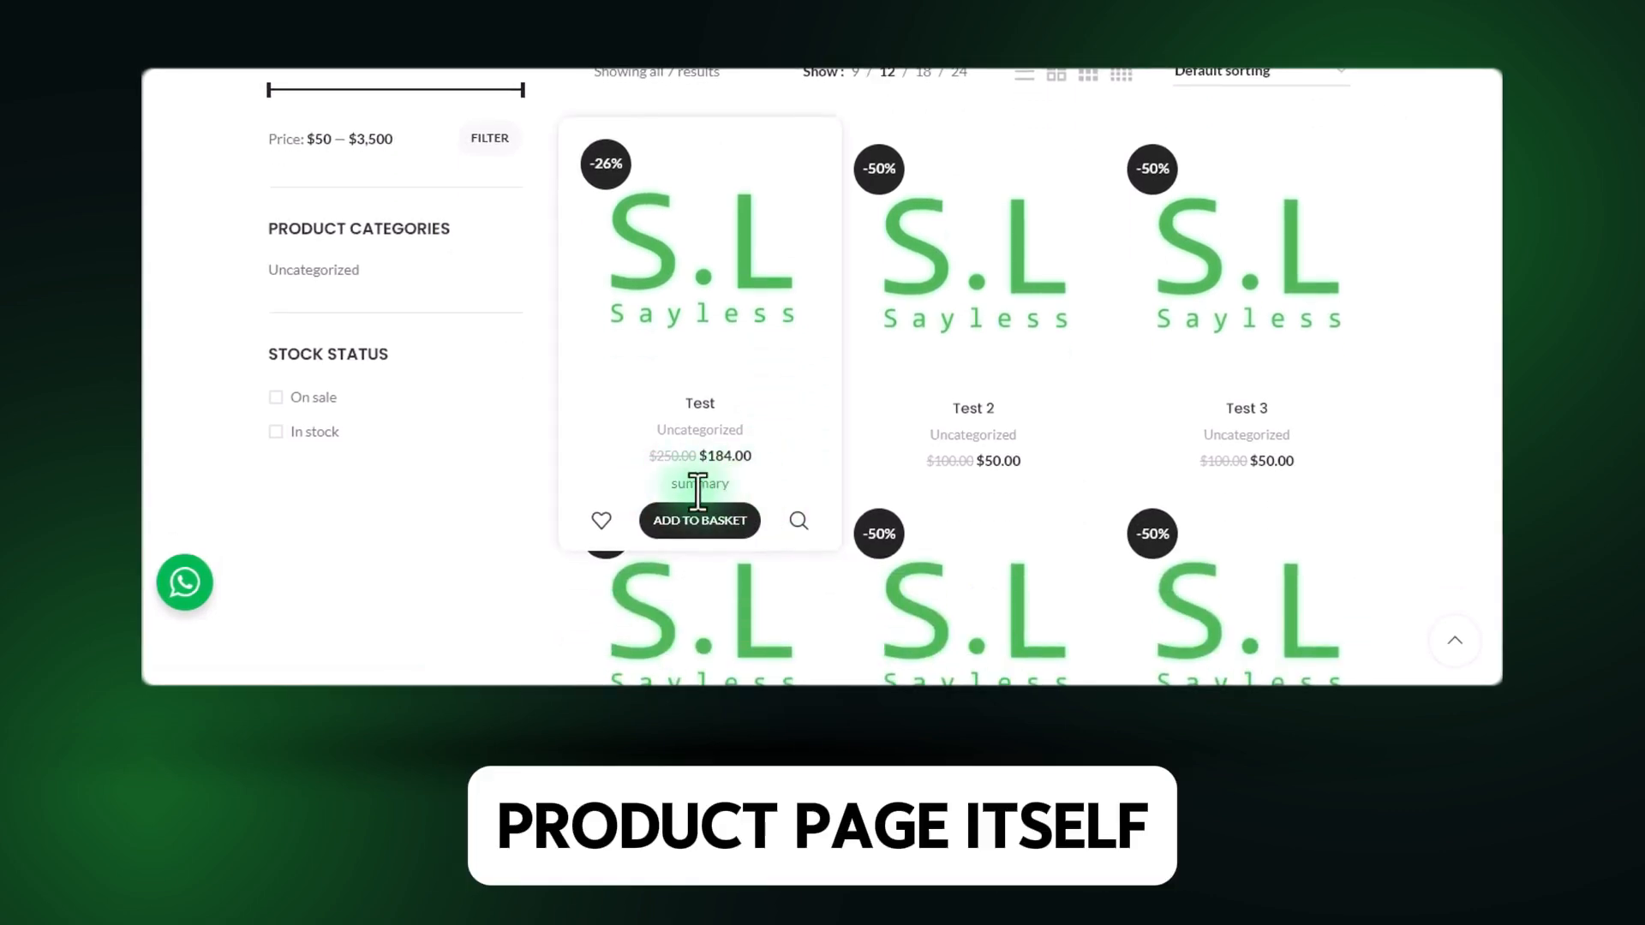
{"action": "left_click", "coordinate": [671, 318]}
{"action": "scroll", "coordinate": [651, 309], "scroll_direction": "down", "scroll_amount": 2}
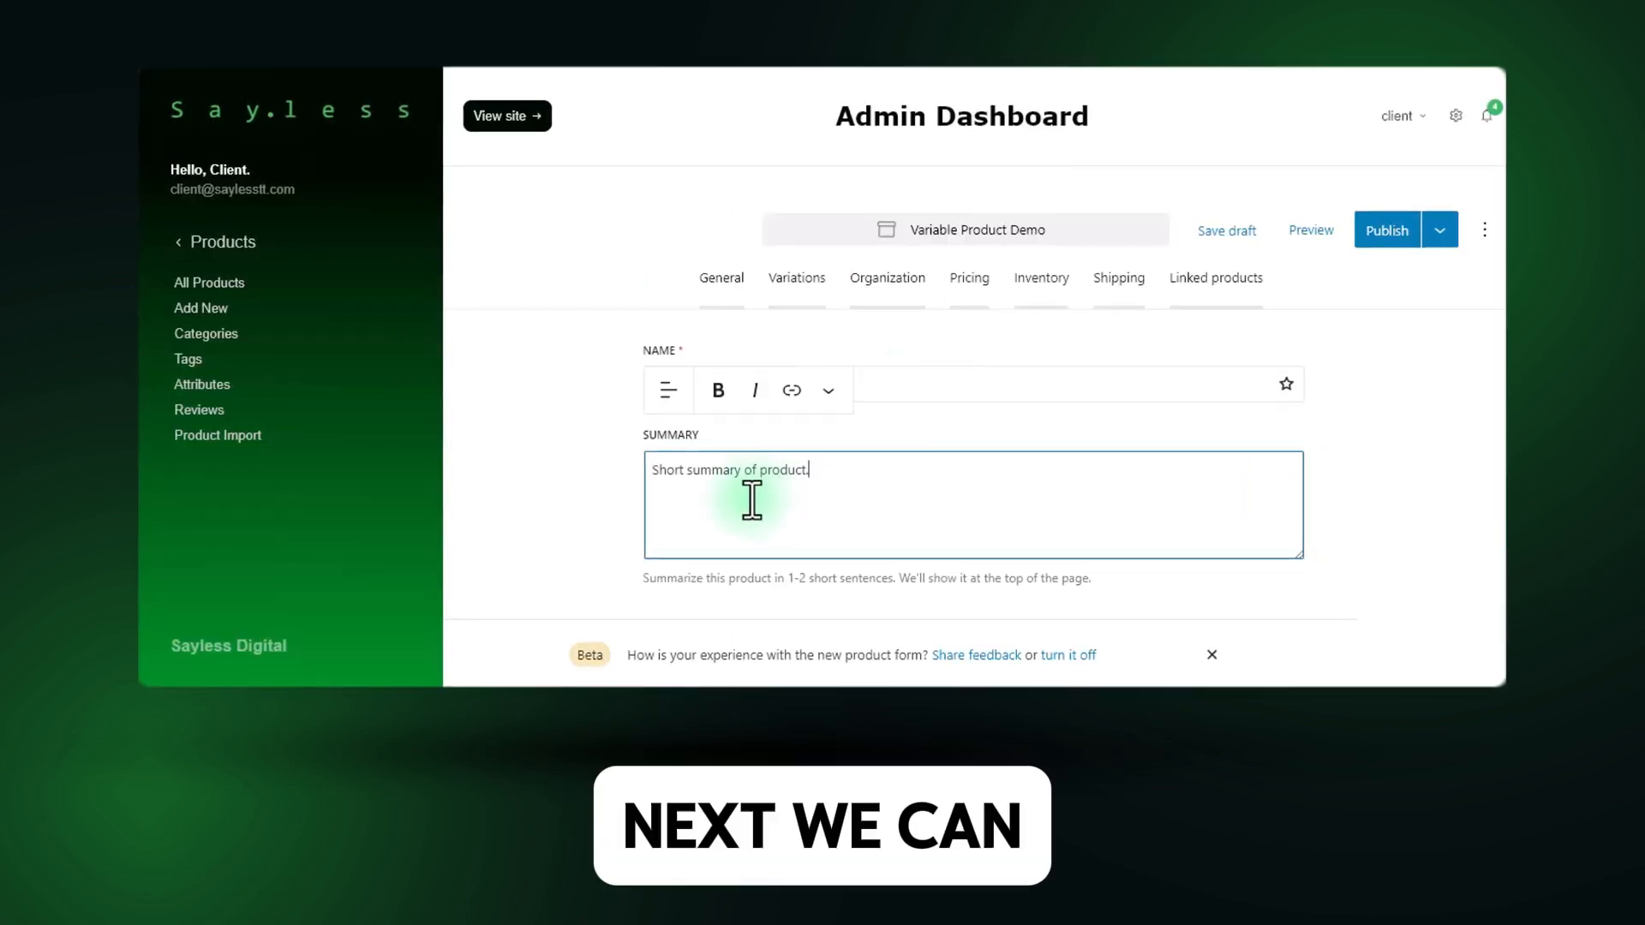
Enter the text "Heading" in the product description.
{"action": "scroll", "coordinate": [761, 503], "scroll_direction": "down", "scroll_amount": 4}
{"action": "left_click", "coordinate": [810, 456]}
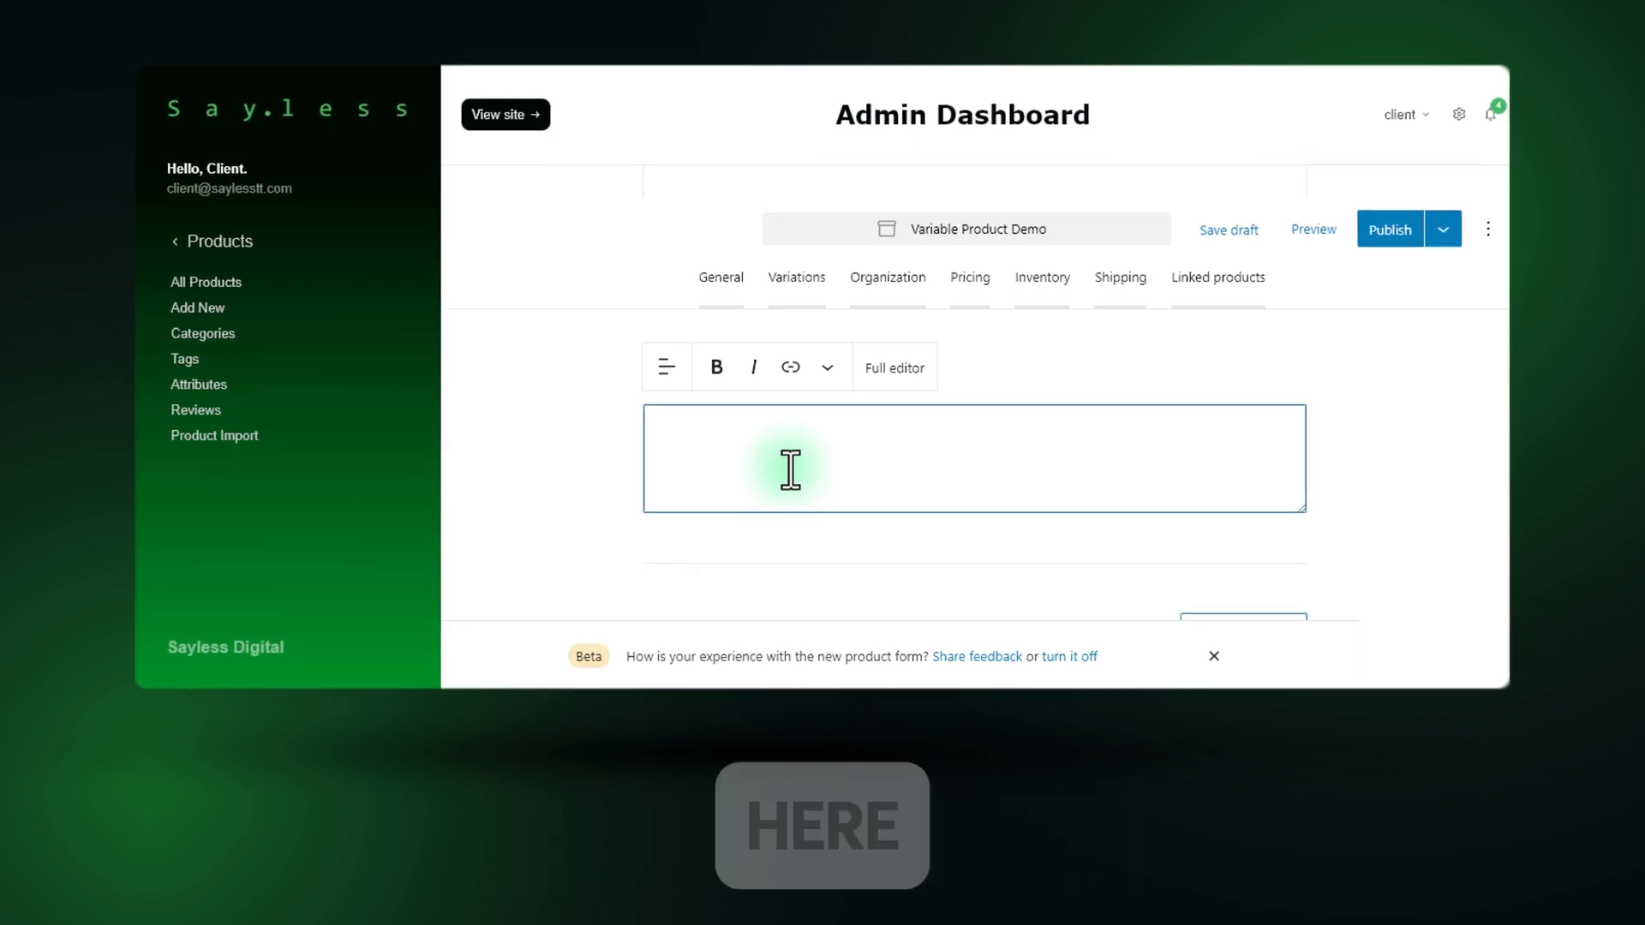
{"action": "type", "text": "Heading"}
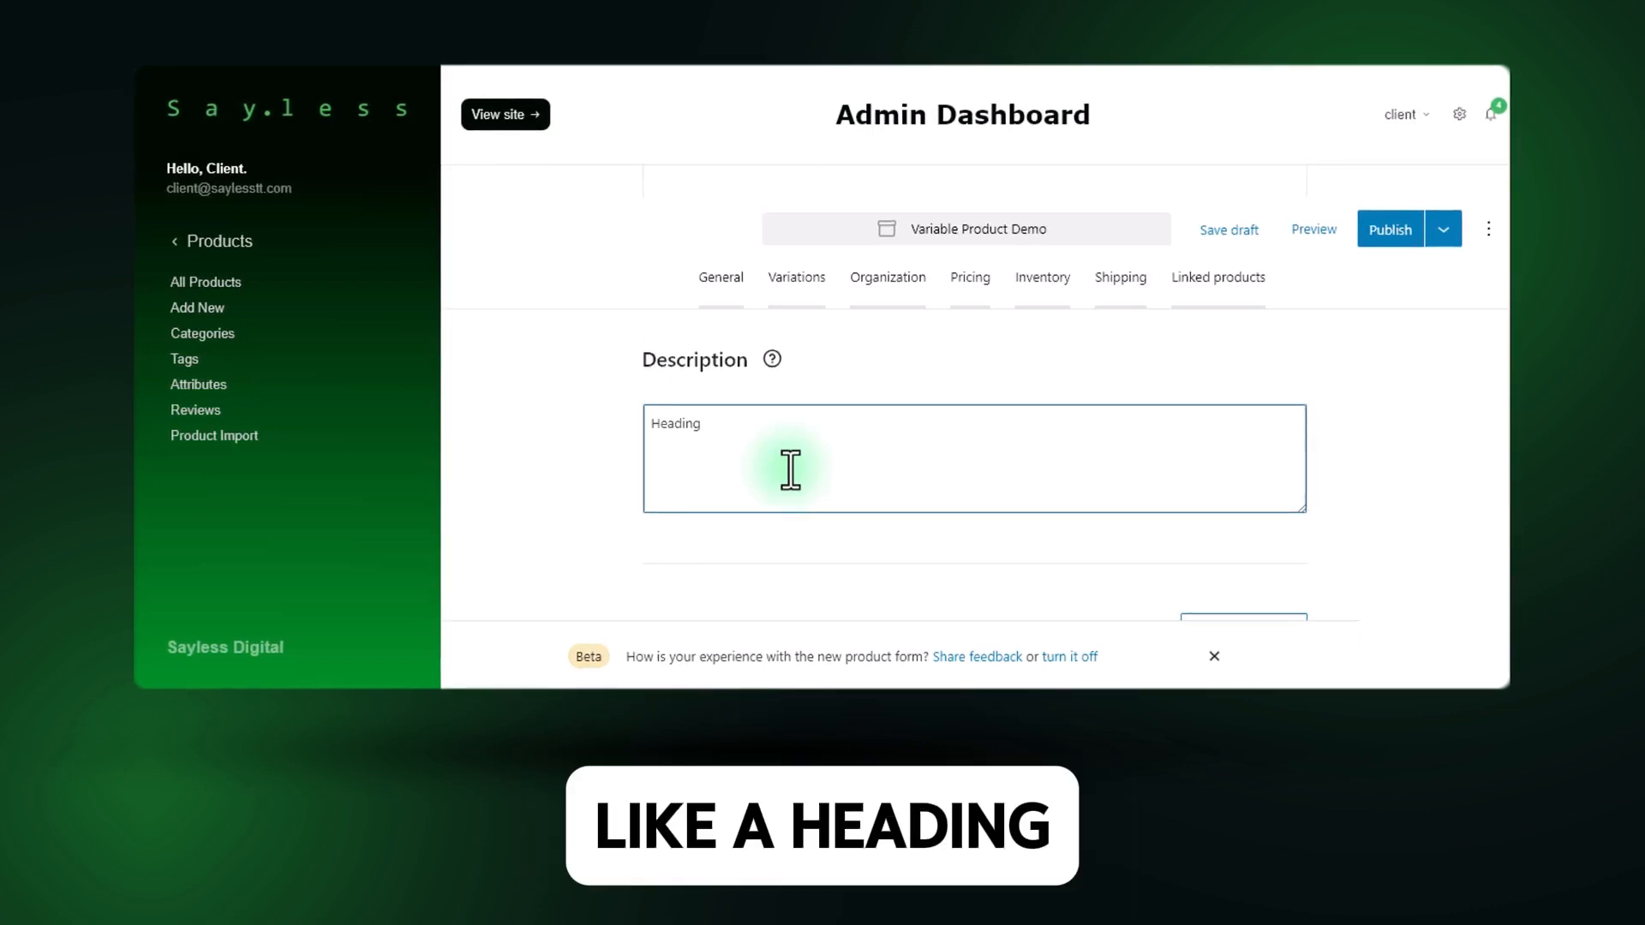
Try bold and italic formatting on the word "Heading" in the description.
{"action": "double_click", "coordinate": [686, 425]}
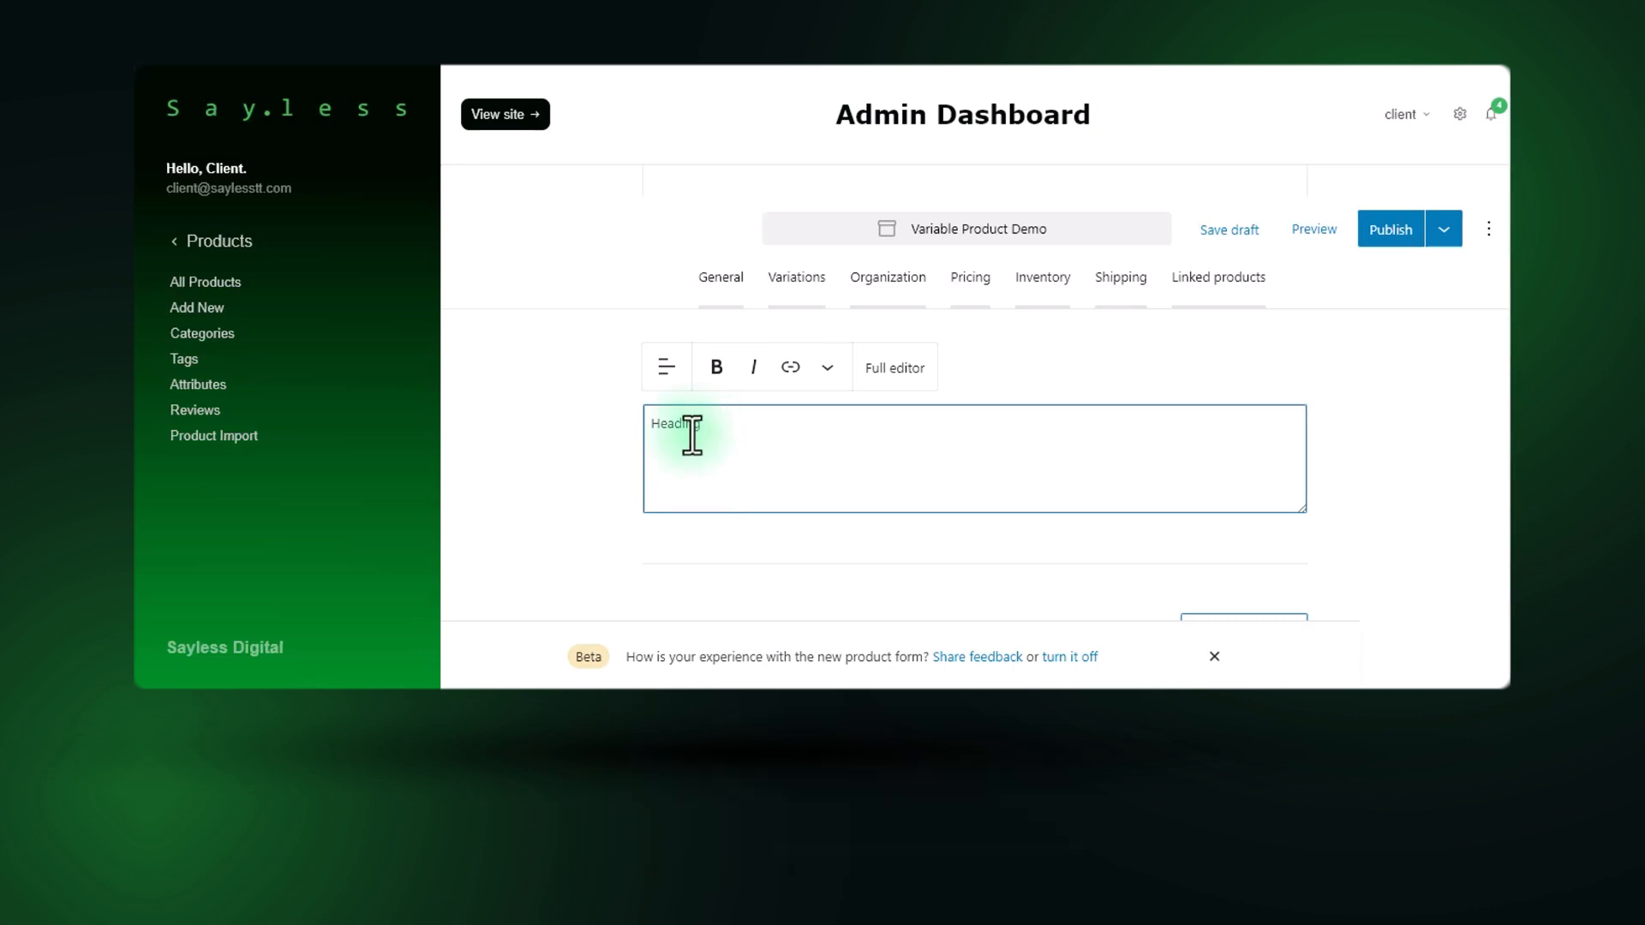
{"action": "left_click", "coordinate": [717, 368]}
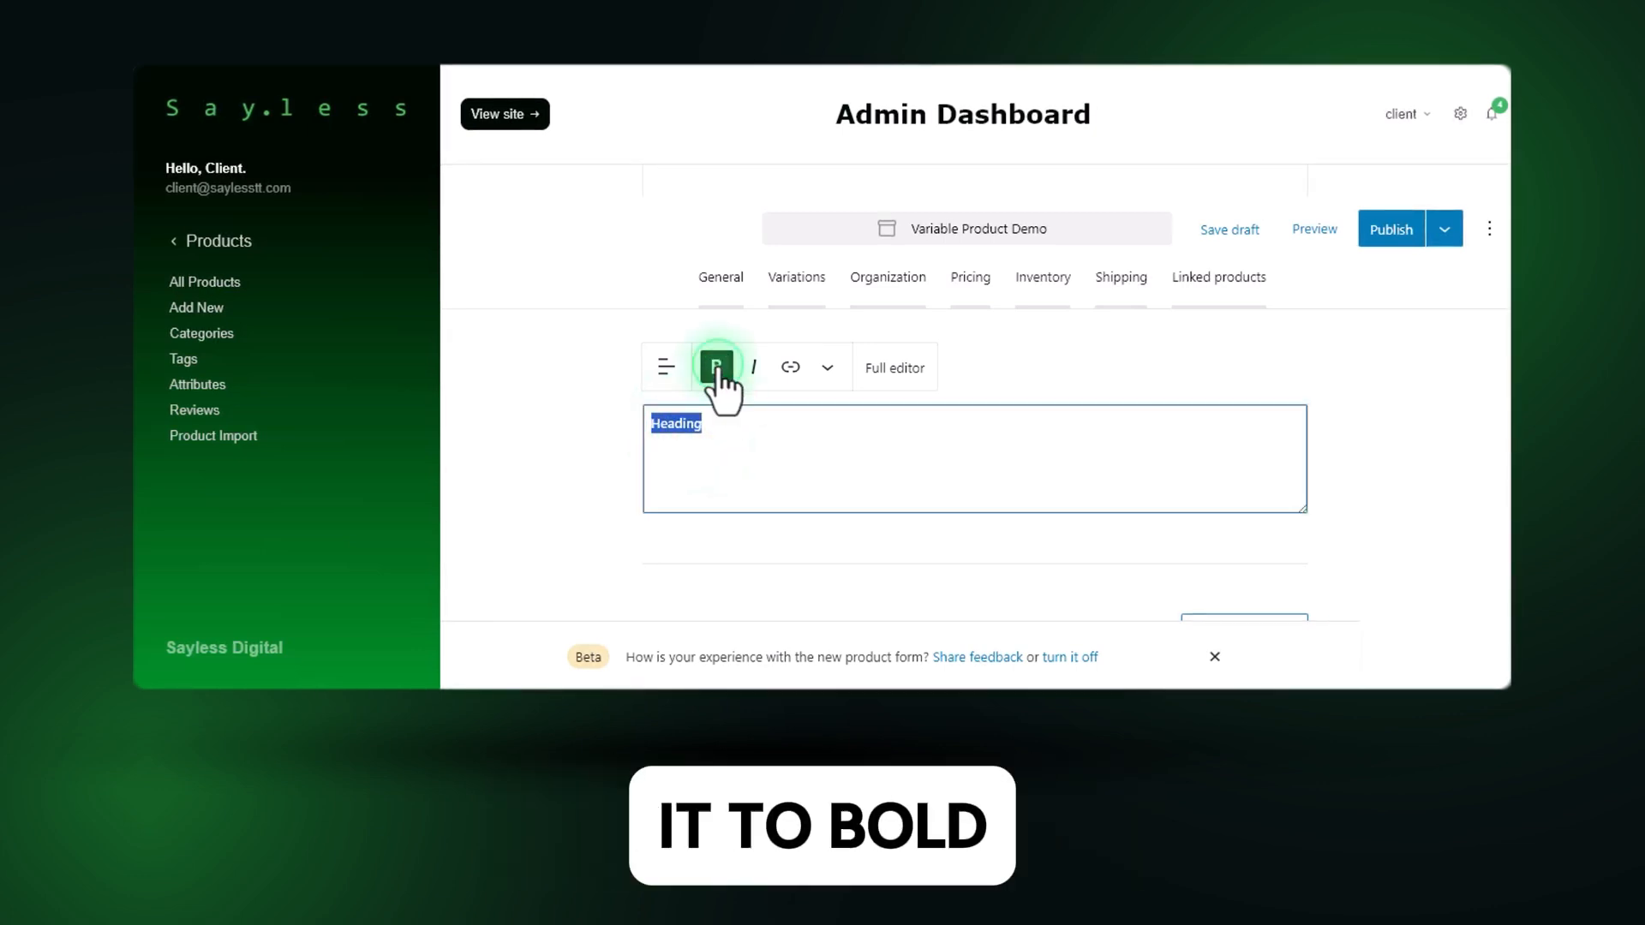
{"action": "left_click", "coordinate": [754, 368]}
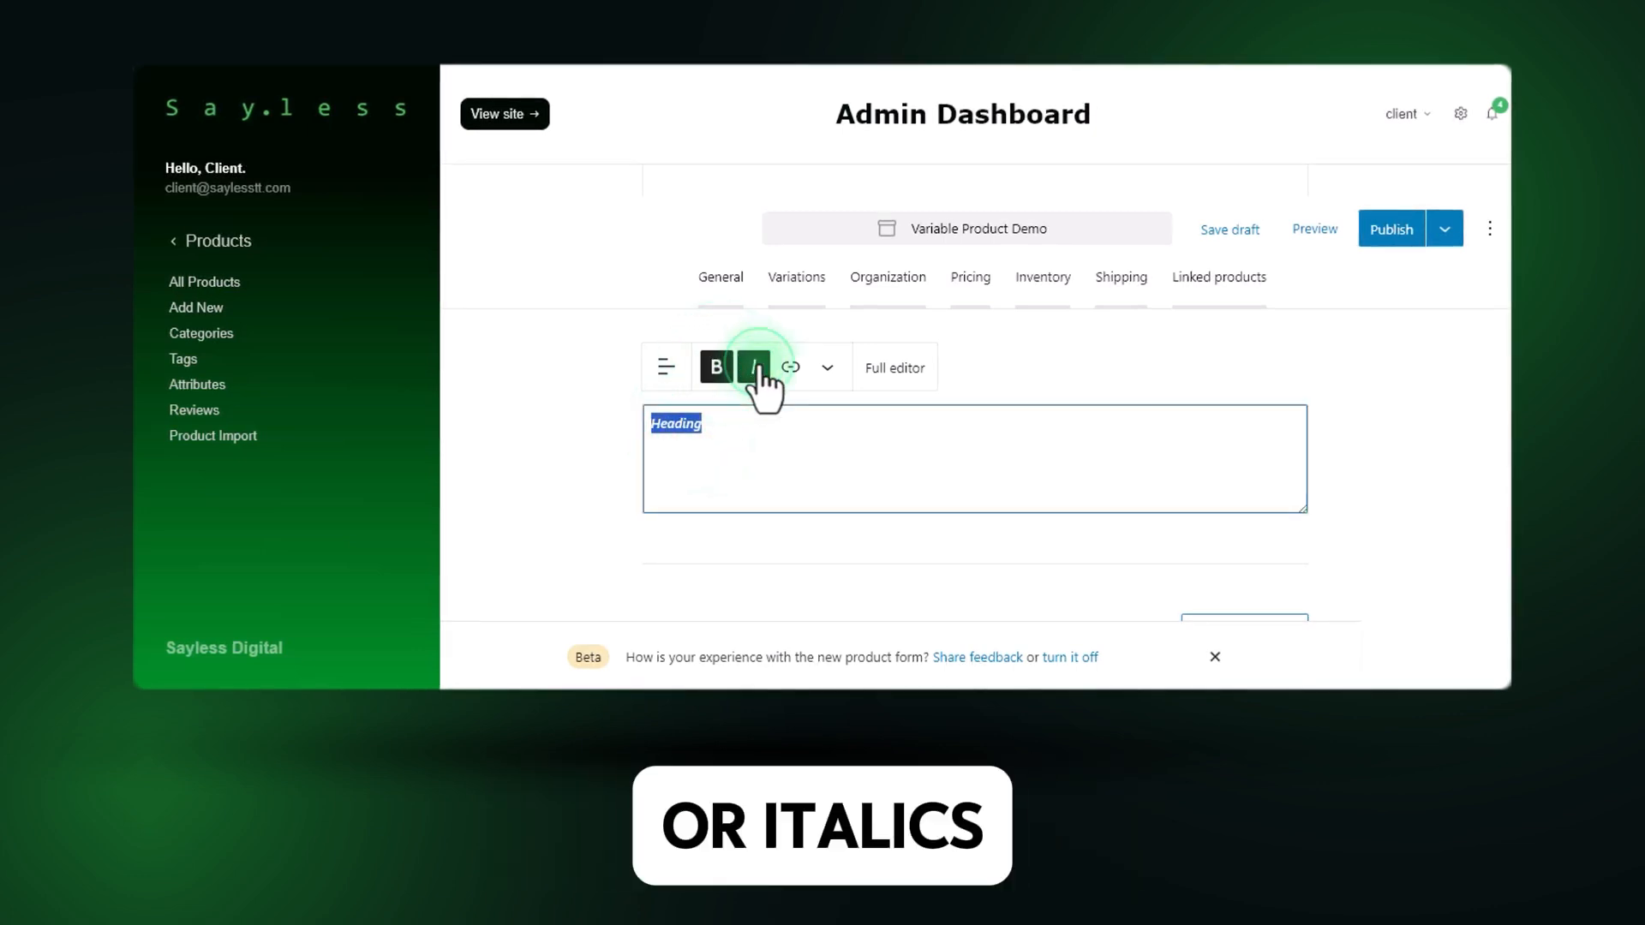
Try right alignment on the "Heading" text and return it to left alignment.
{"action": "left_click", "coordinate": [667, 368]}
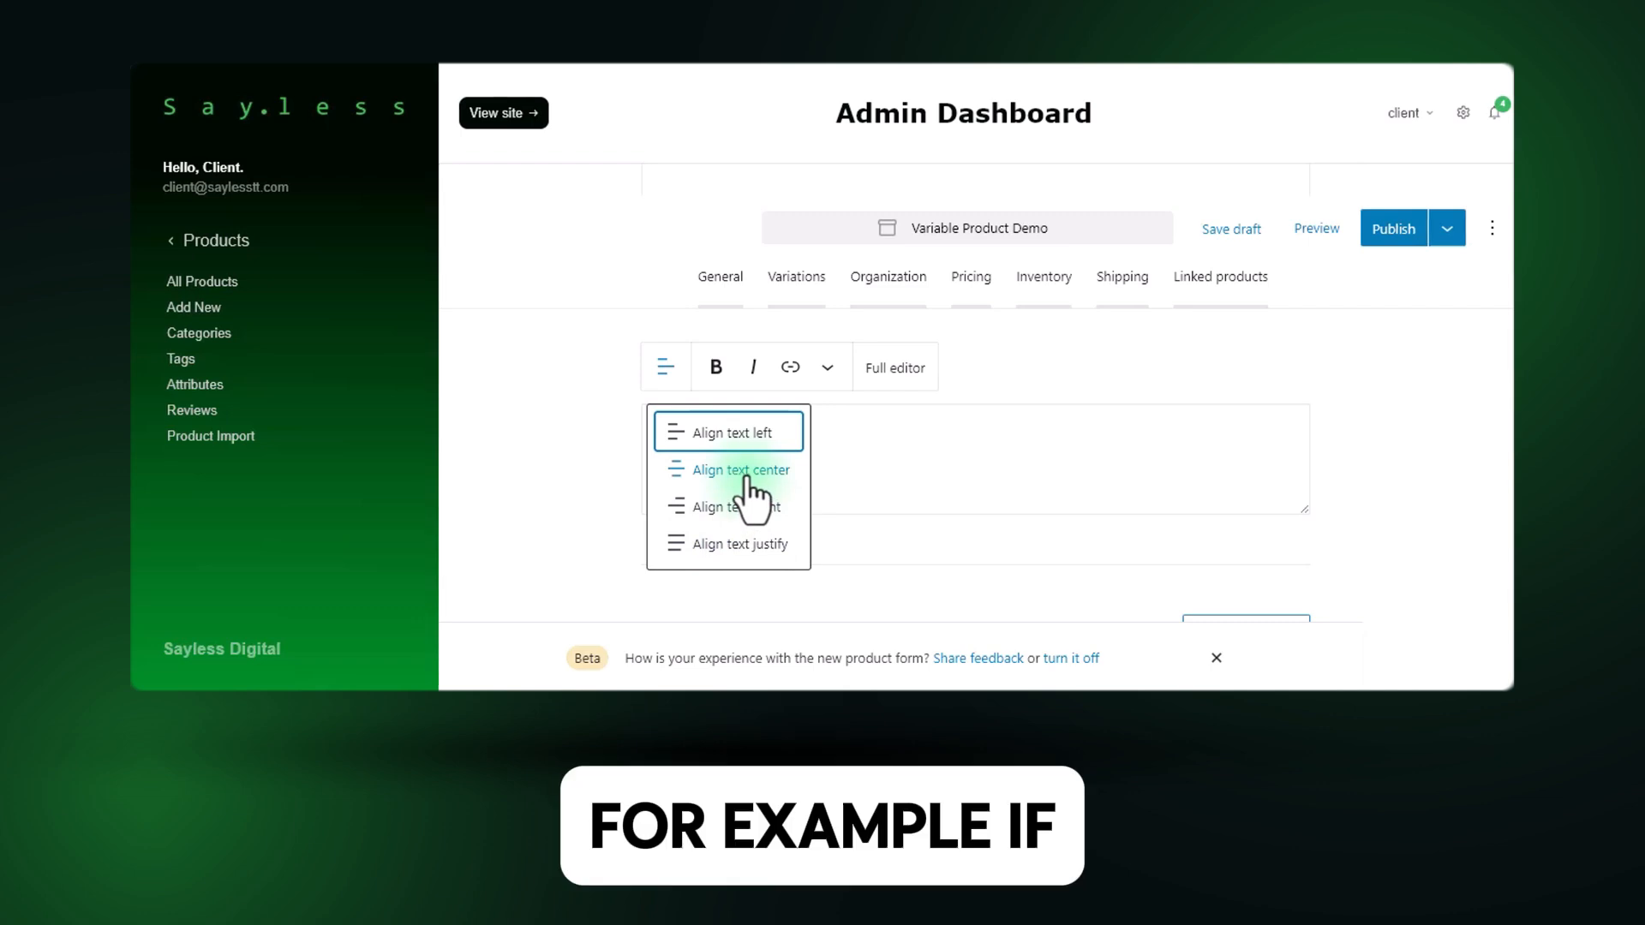
{"action": "left_click", "coordinate": [710, 507]}
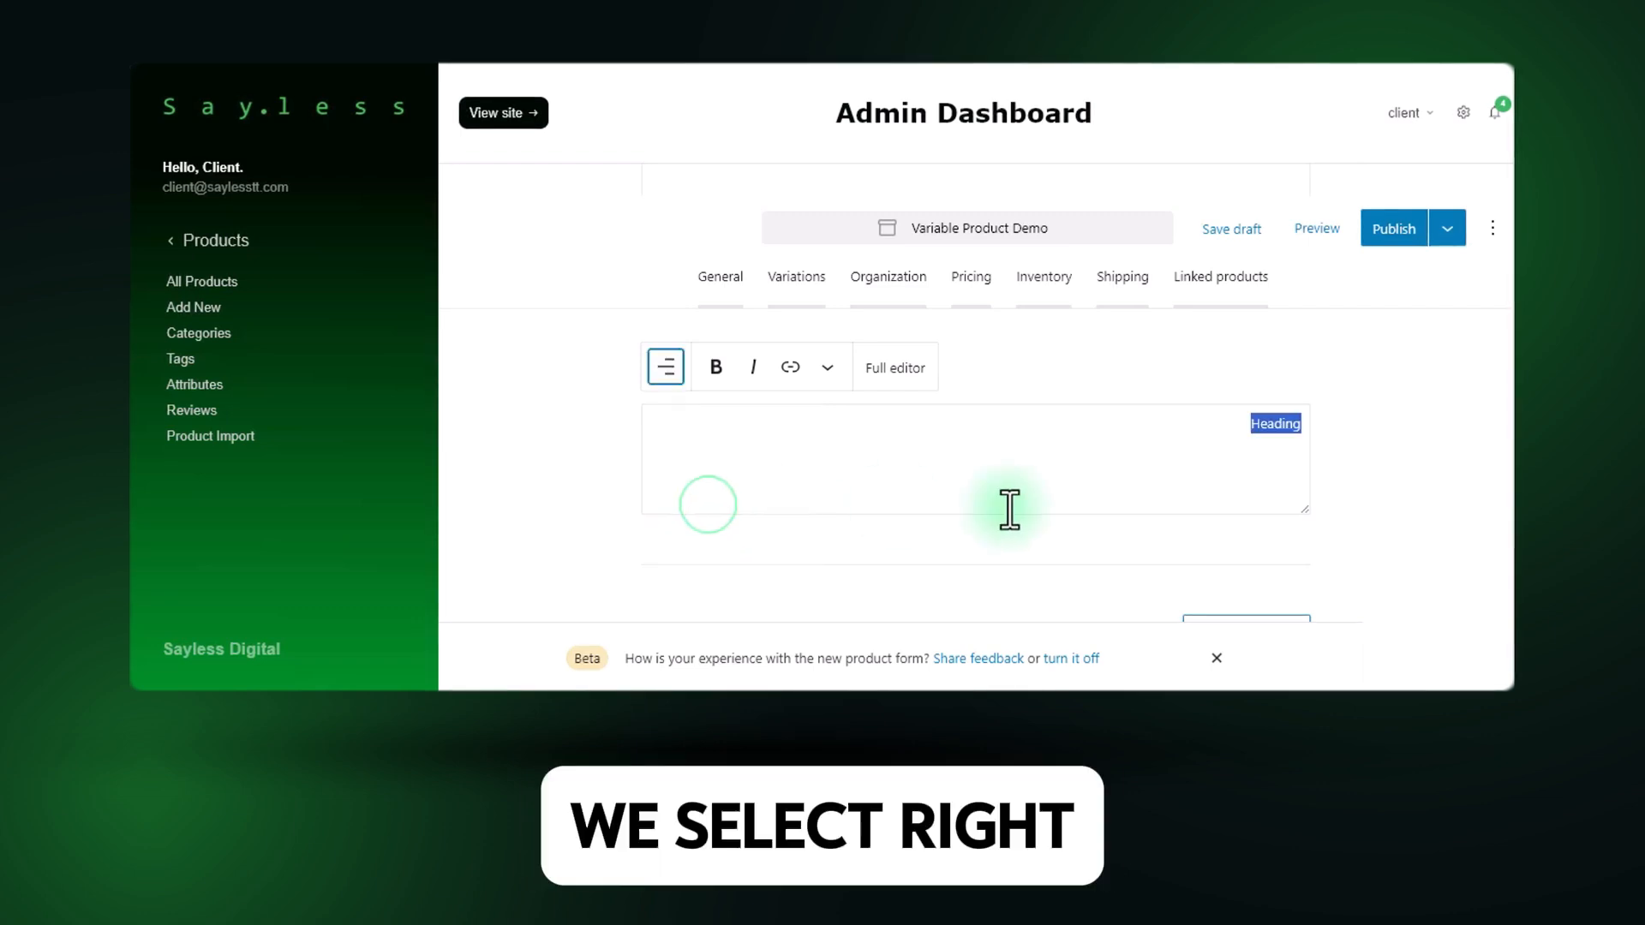
{"action": "left_click", "coordinate": [677, 365]}
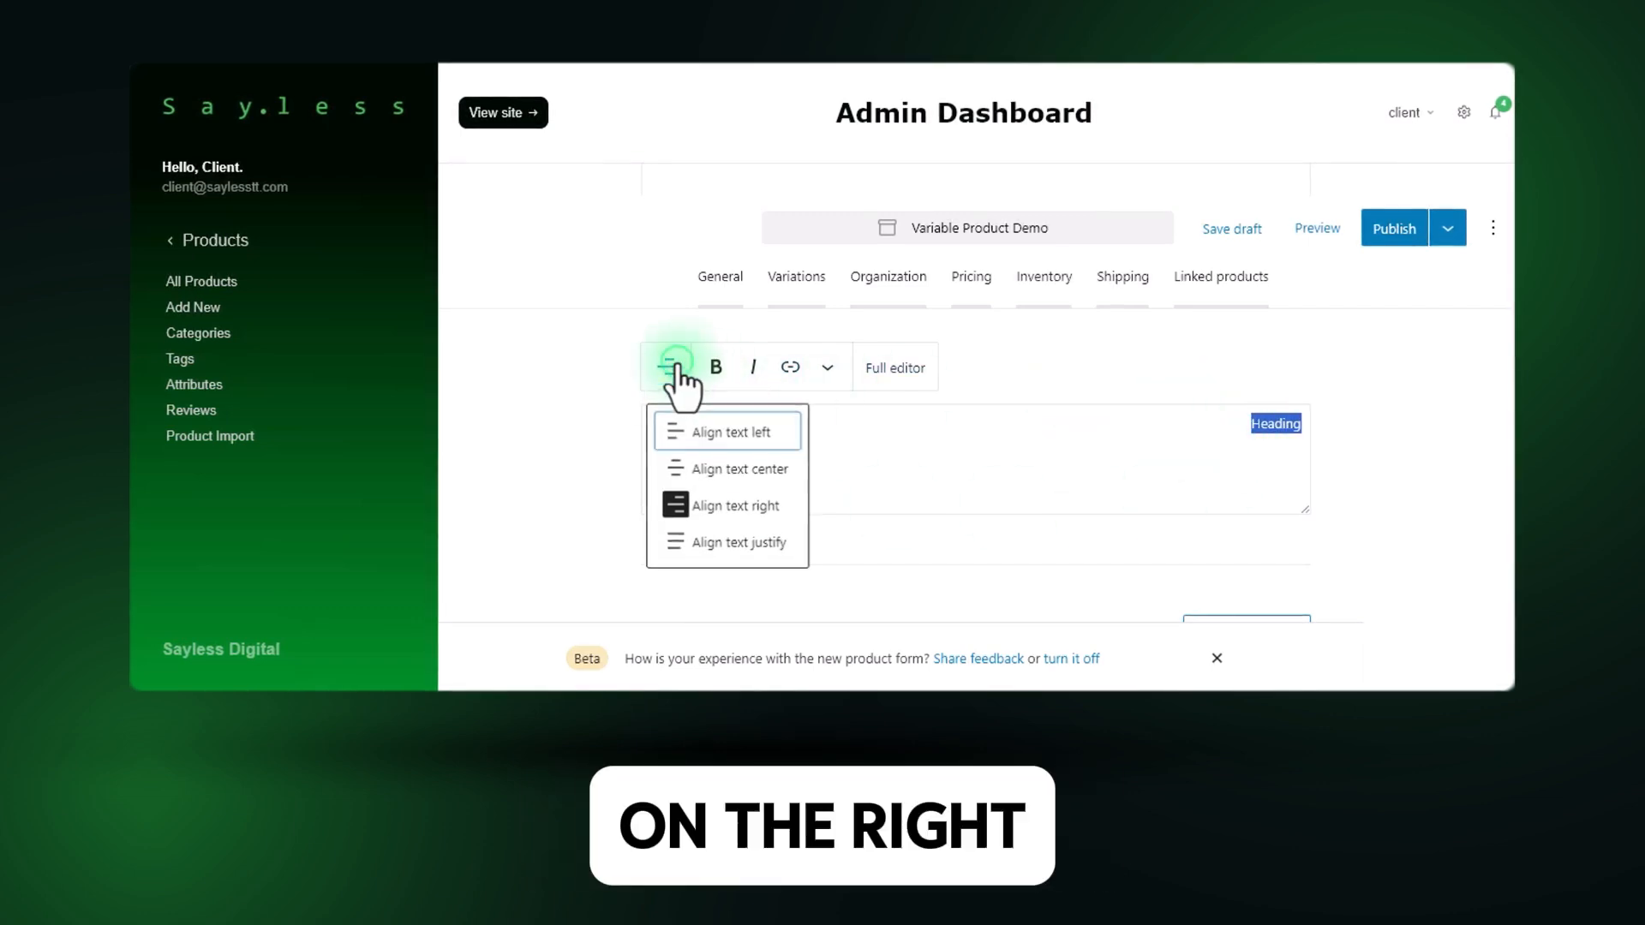
{"action": "left_click", "coordinate": [724, 434]}
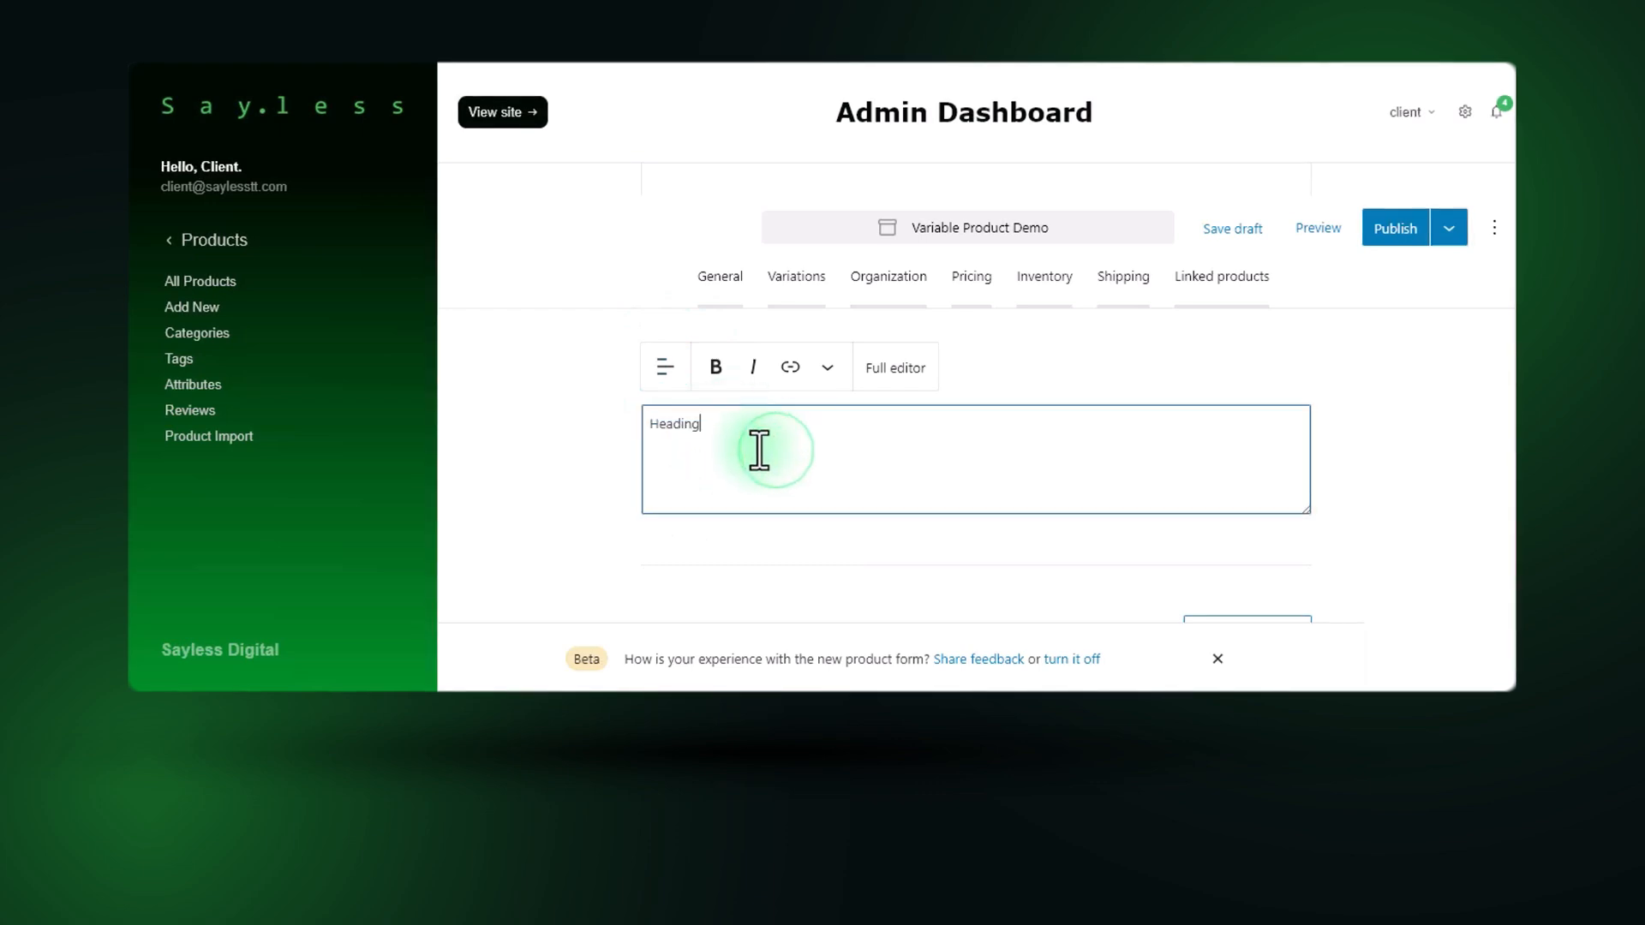
Open the description in the full editor and set the "Heading" text size to Large, trying Extra Large on the way.
{"action": "left_click", "coordinate": [894, 375]}
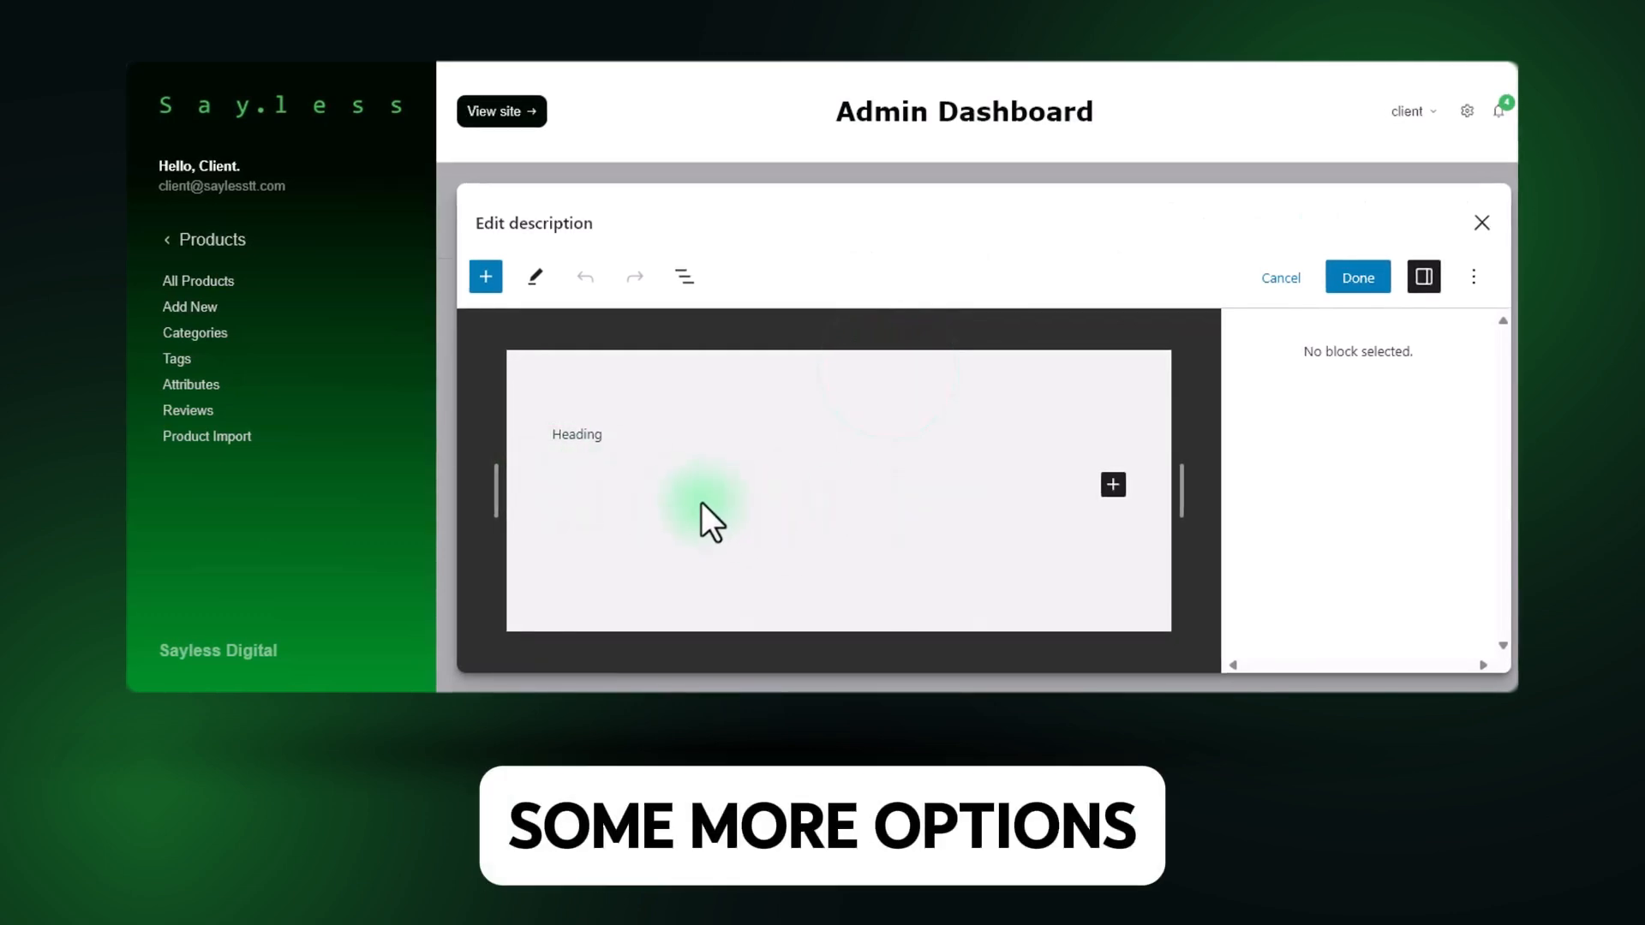
{"action": "double_click", "coordinate": [570, 436]}
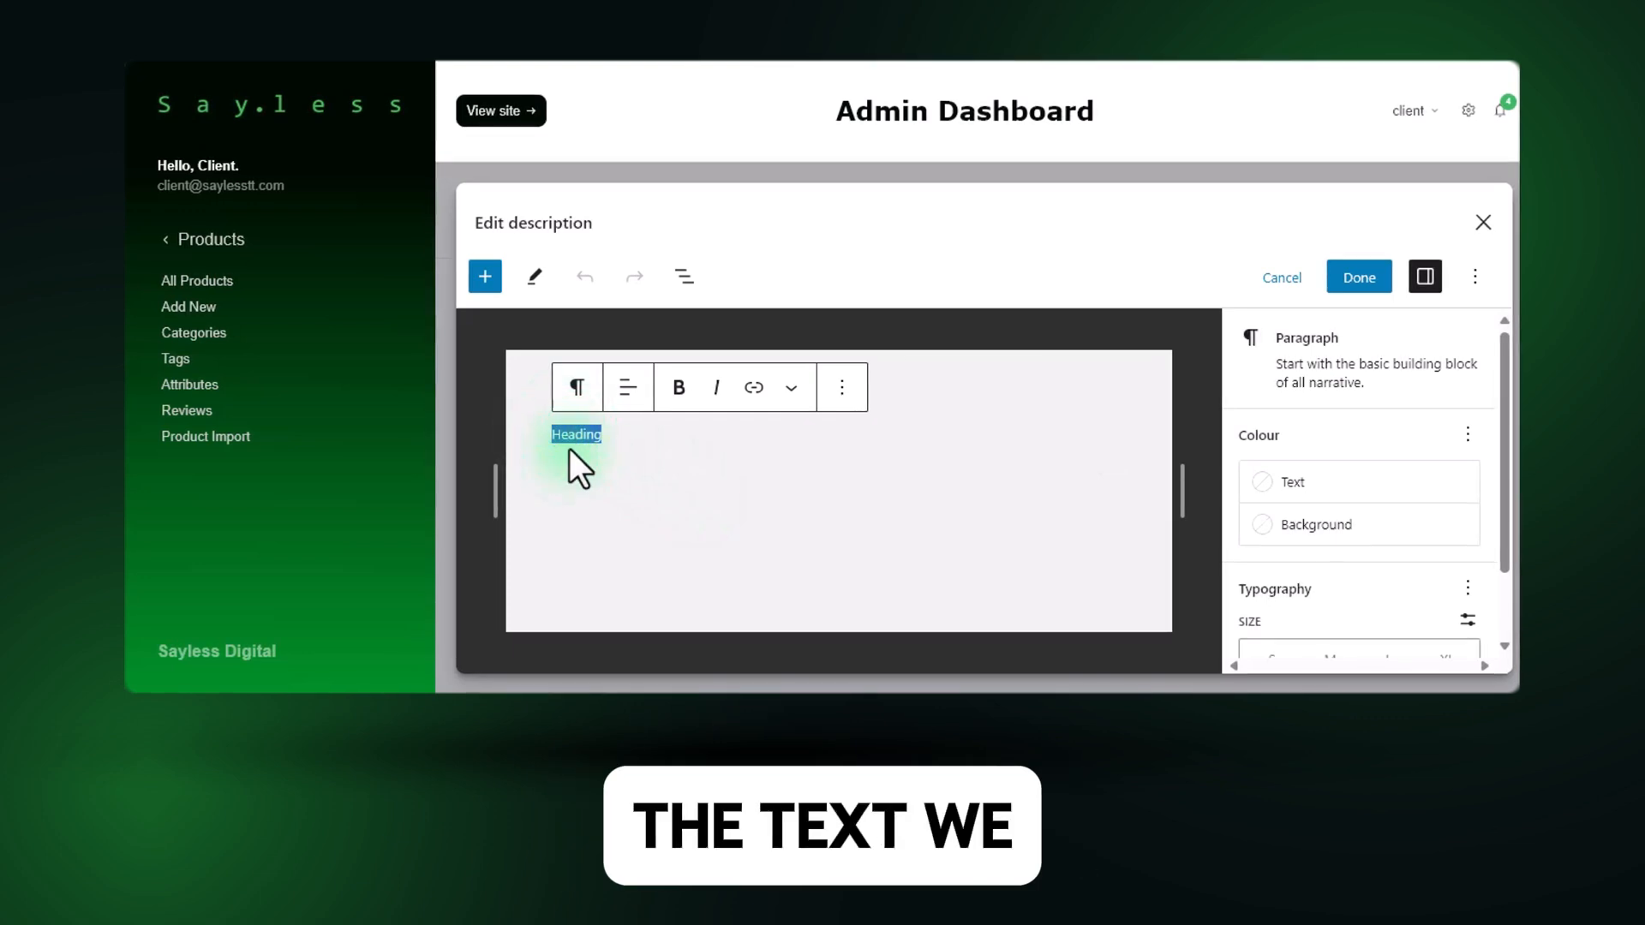
{"action": "scroll", "coordinate": [1334, 510], "scroll_direction": "down", "scroll_amount": 1}
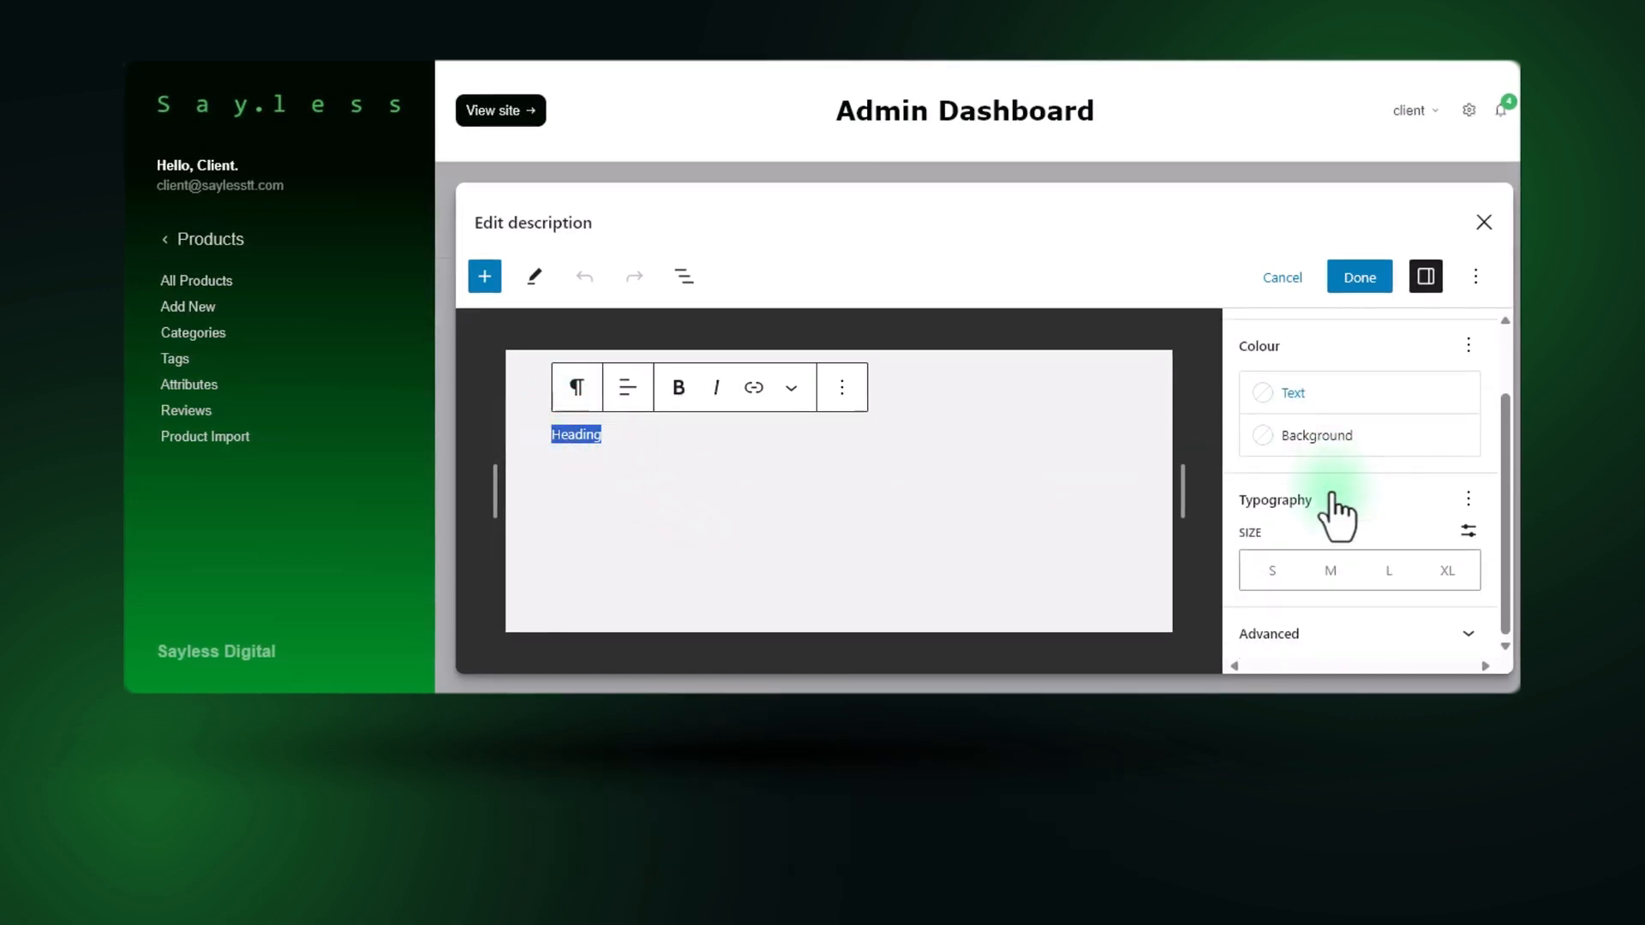
{"action": "left_click", "coordinate": [1448, 571]}
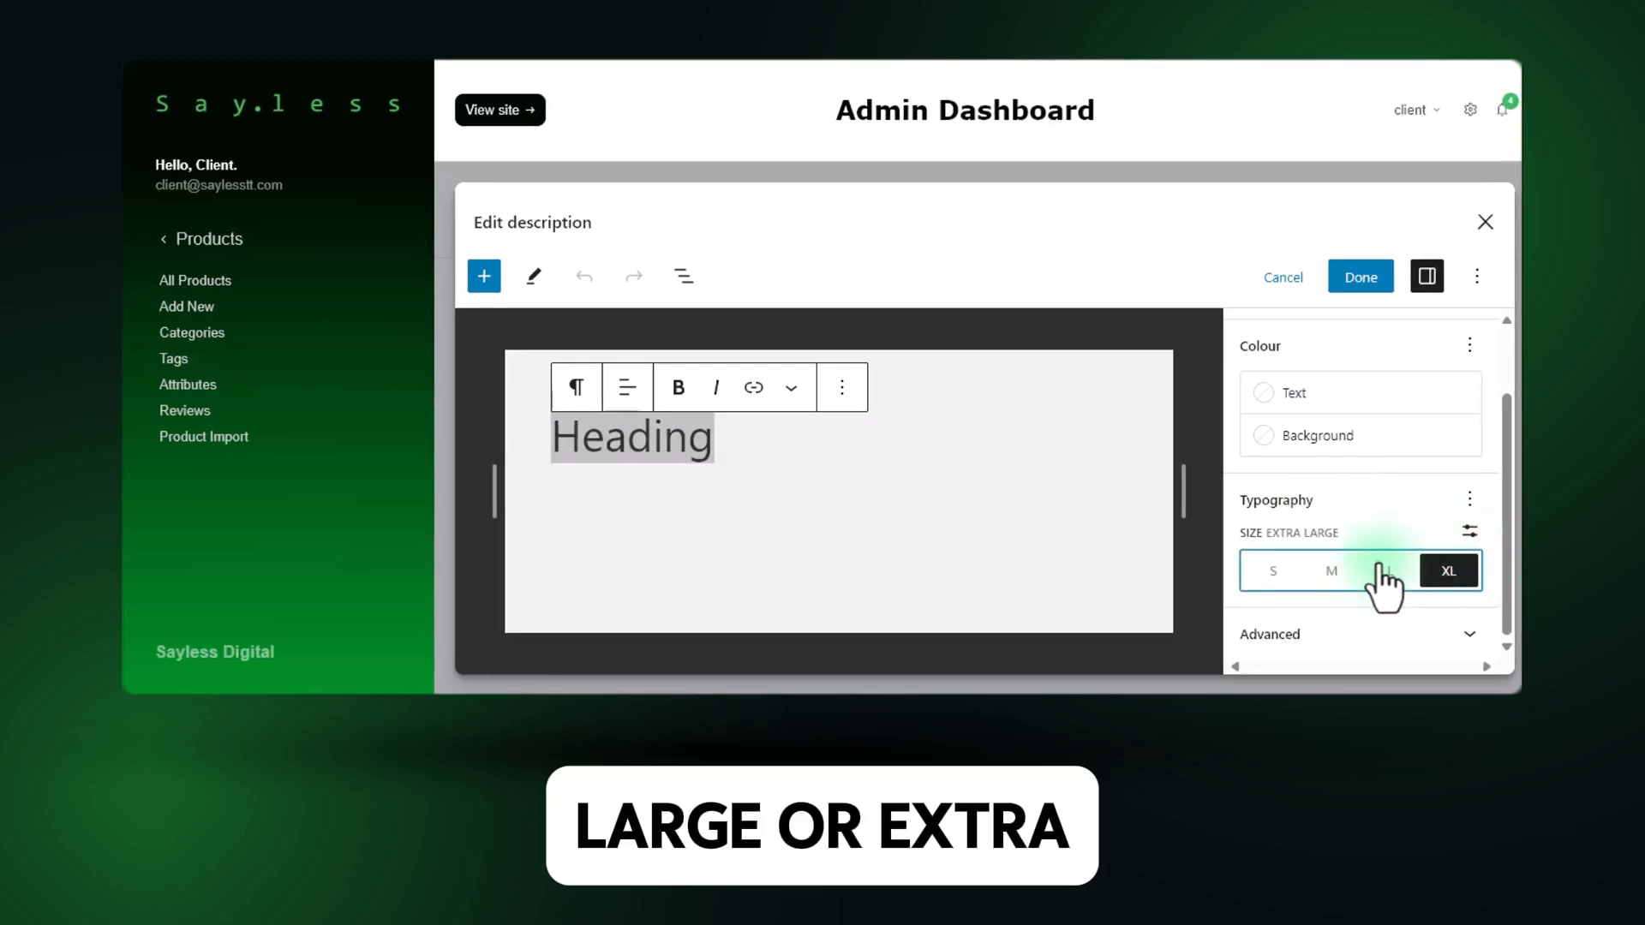
{"action": "left_click", "coordinate": [1339, 571]}
{"action": "left_click", "coordinate": [1468, 574]}
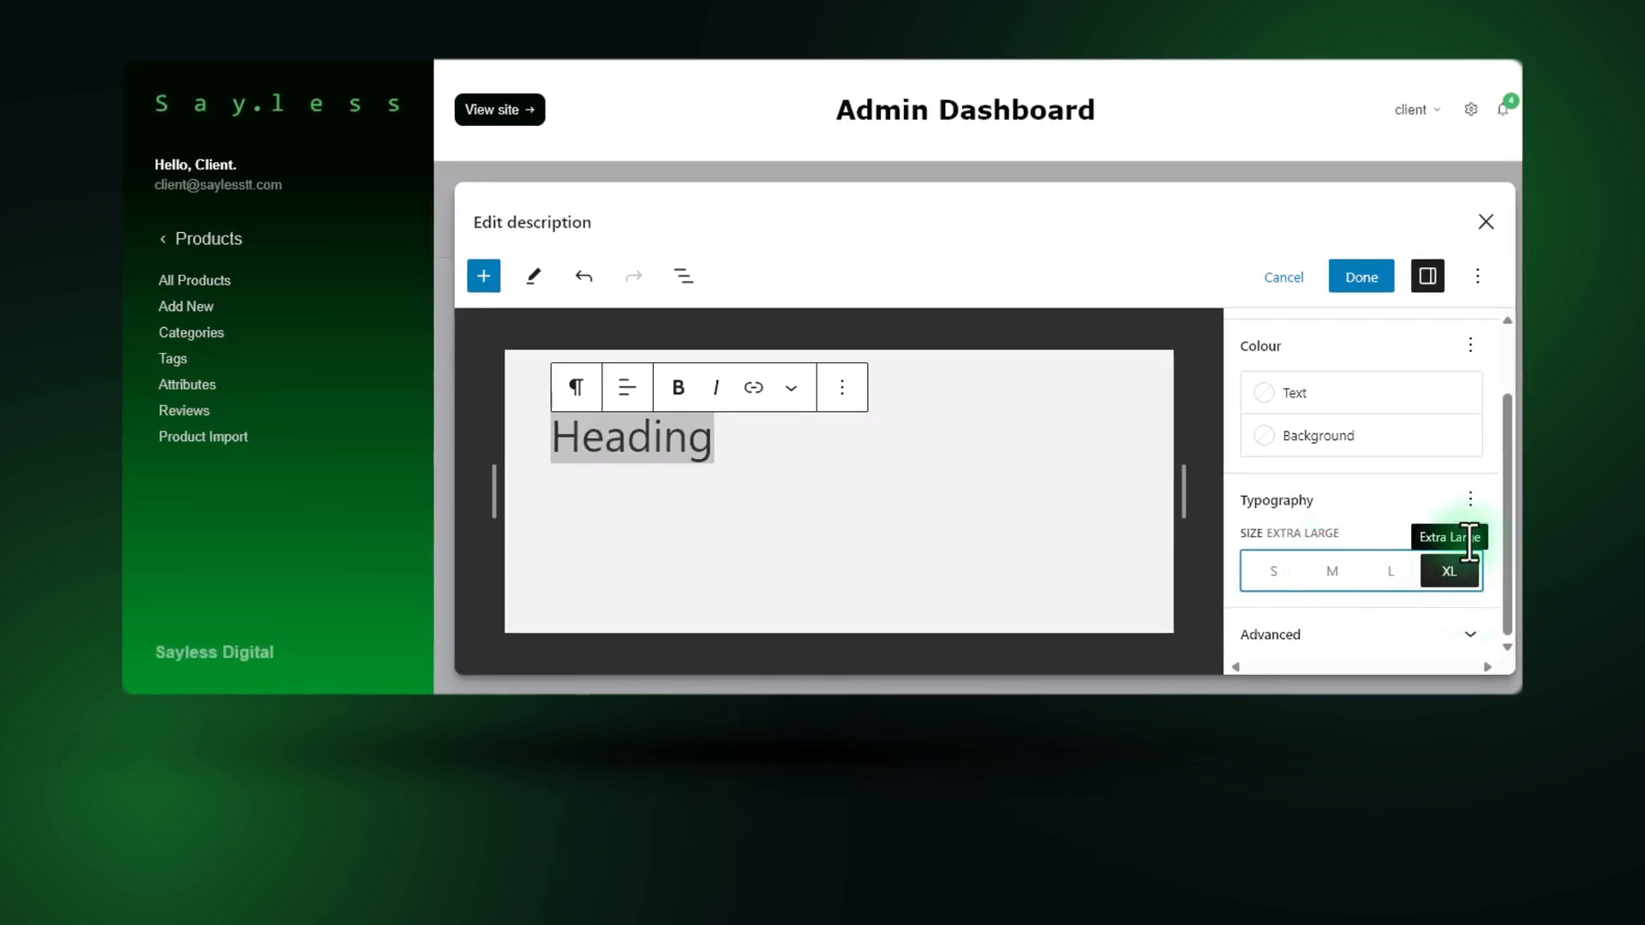
{"action": "left_click", "coordinate": [1391, 576]}
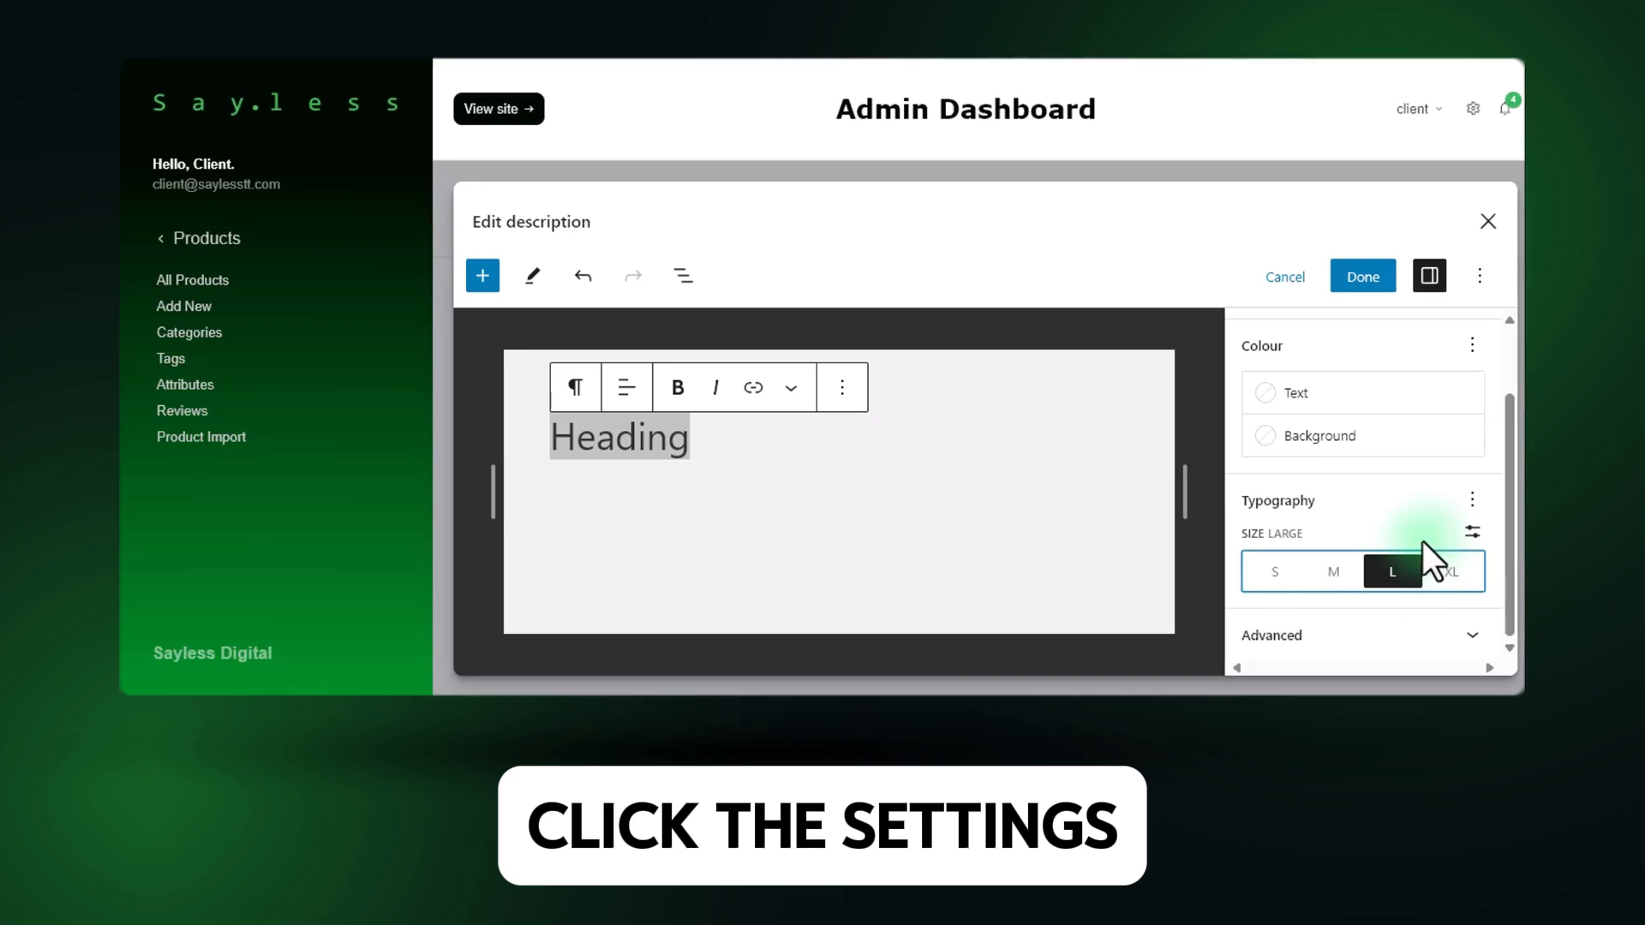
Try a larger custom font size on the "Heading" text and return it to the Large preset.
{"action": "left_click", "coordinate": [1473, 532]}
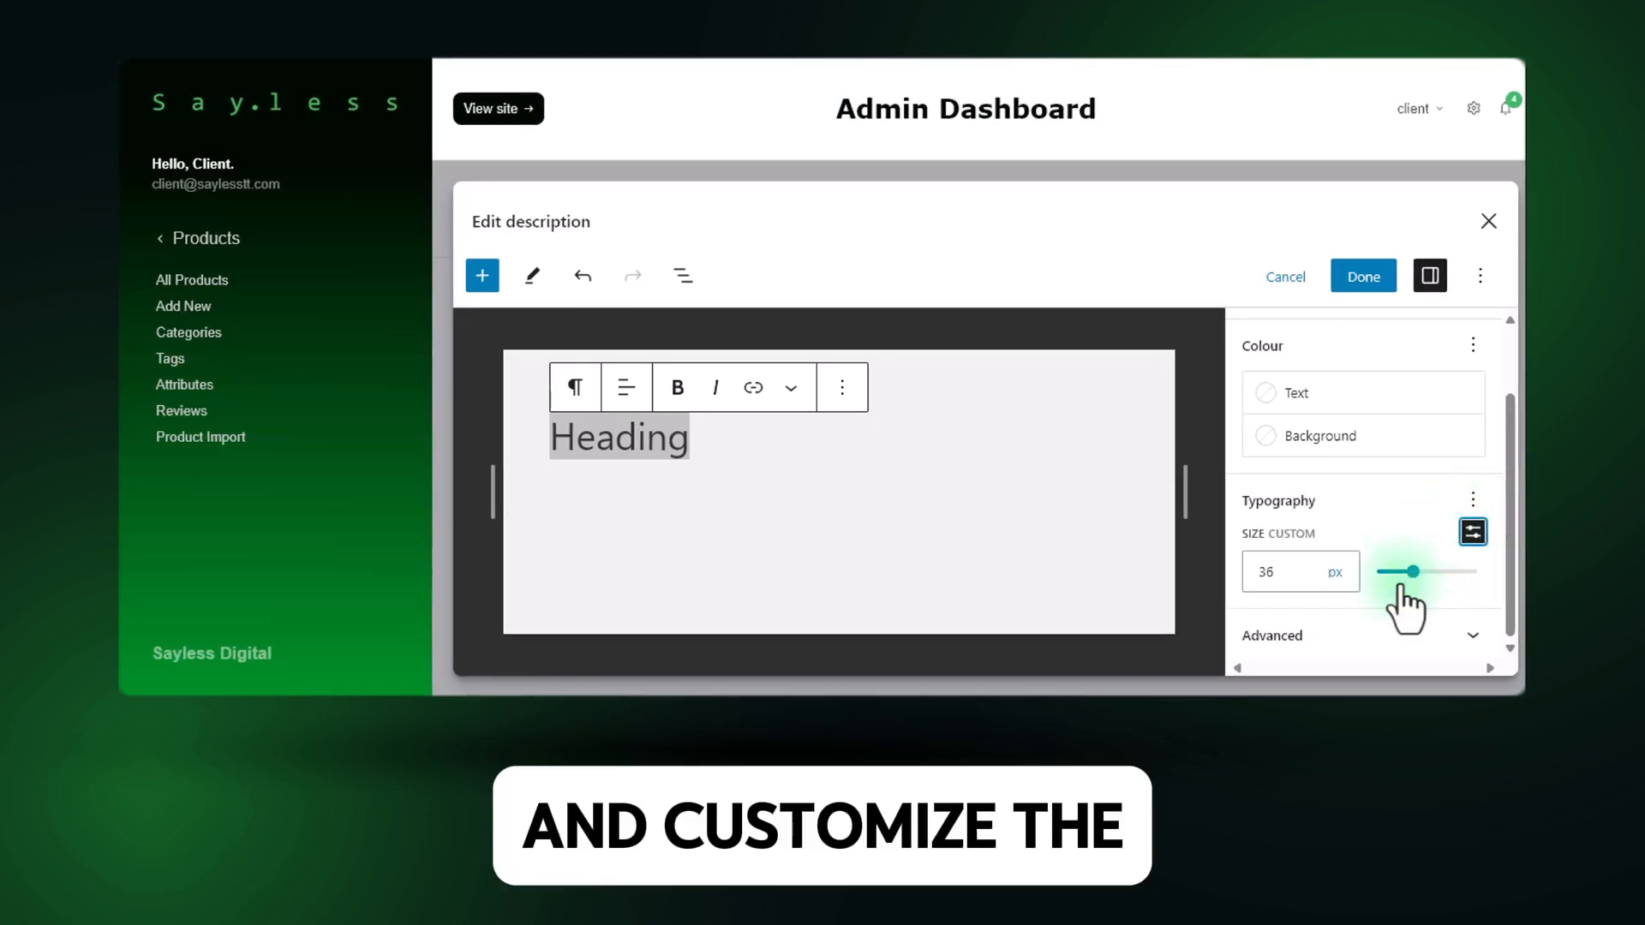
{"action": "mouse_move", "coordinate": [1417, 576]}
{"action": "left_mouse_down"}
{"action": "mouse_move", "coordinate": [1480, 580]}
{"action": "mouse_move", "coordinate": [1405, 576]}
{"action": "mouse_move", "coordinate": [1457, 484]}
{"action": "mouse_move", "coordinate": [1402, 572]}
{"action": "mouse_move", "coordinate": [1445, 572]}
{"action": "left_mouse_up"}
{"action": "left_click", "coordinate": [1474, 533]}
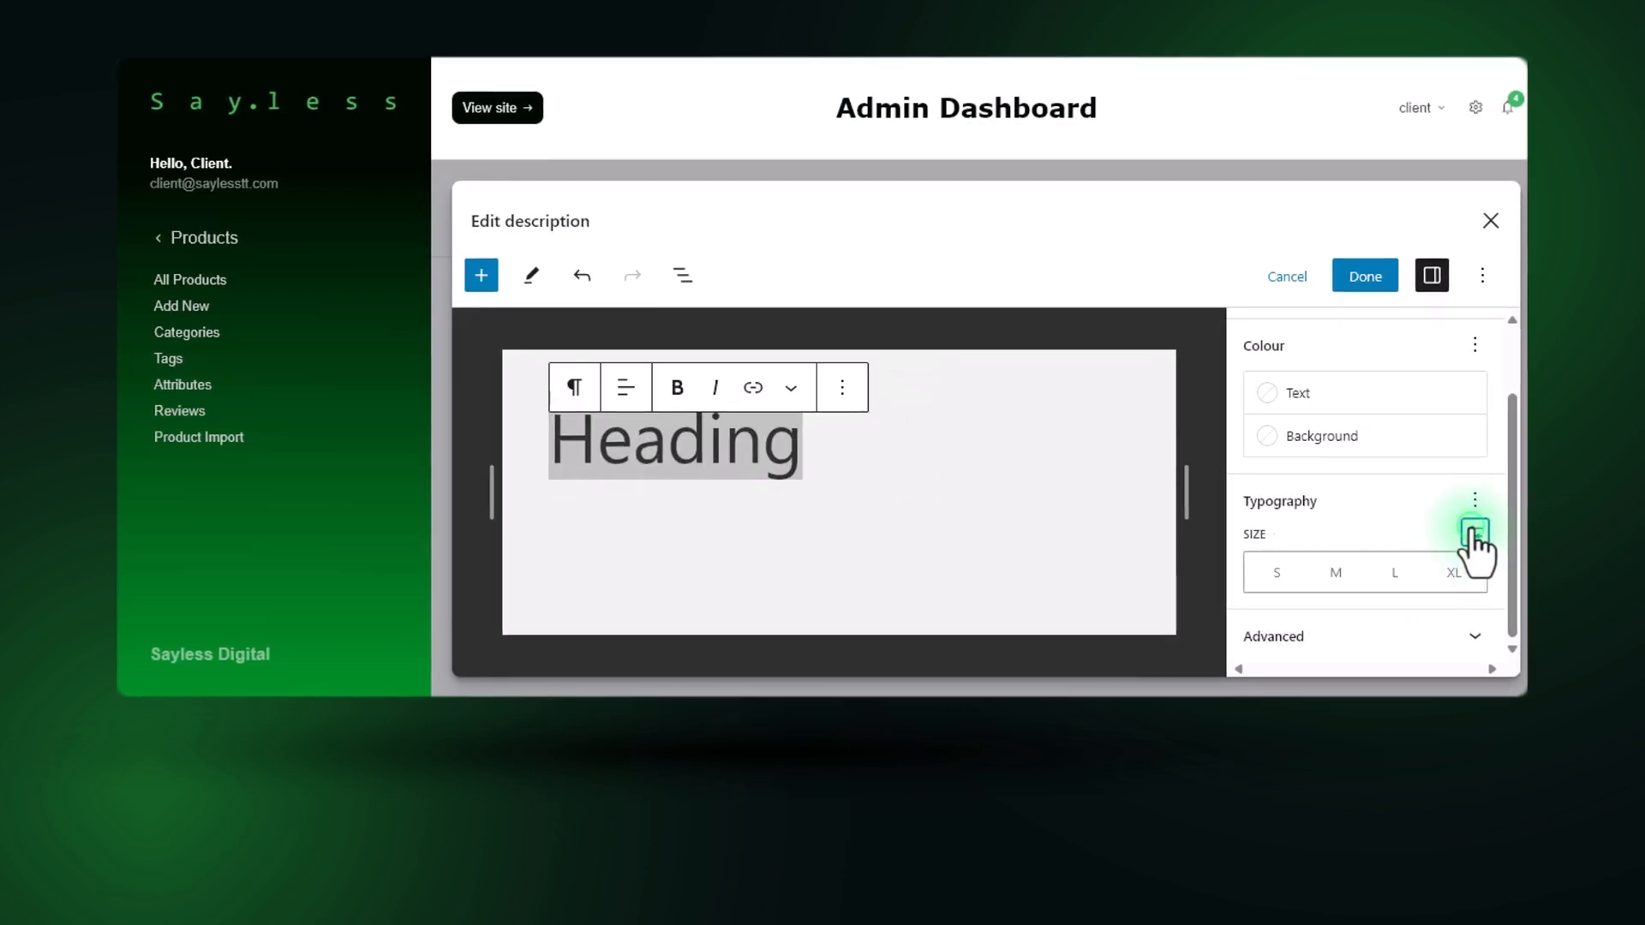
{"action": "left_click", "coordinate": [1397, 572]}
Add a bulleted list block below the heading with the entries Item 1, Item 2 and Item 3.
{"action": "left_click", "coordinate": [1074, 360]}
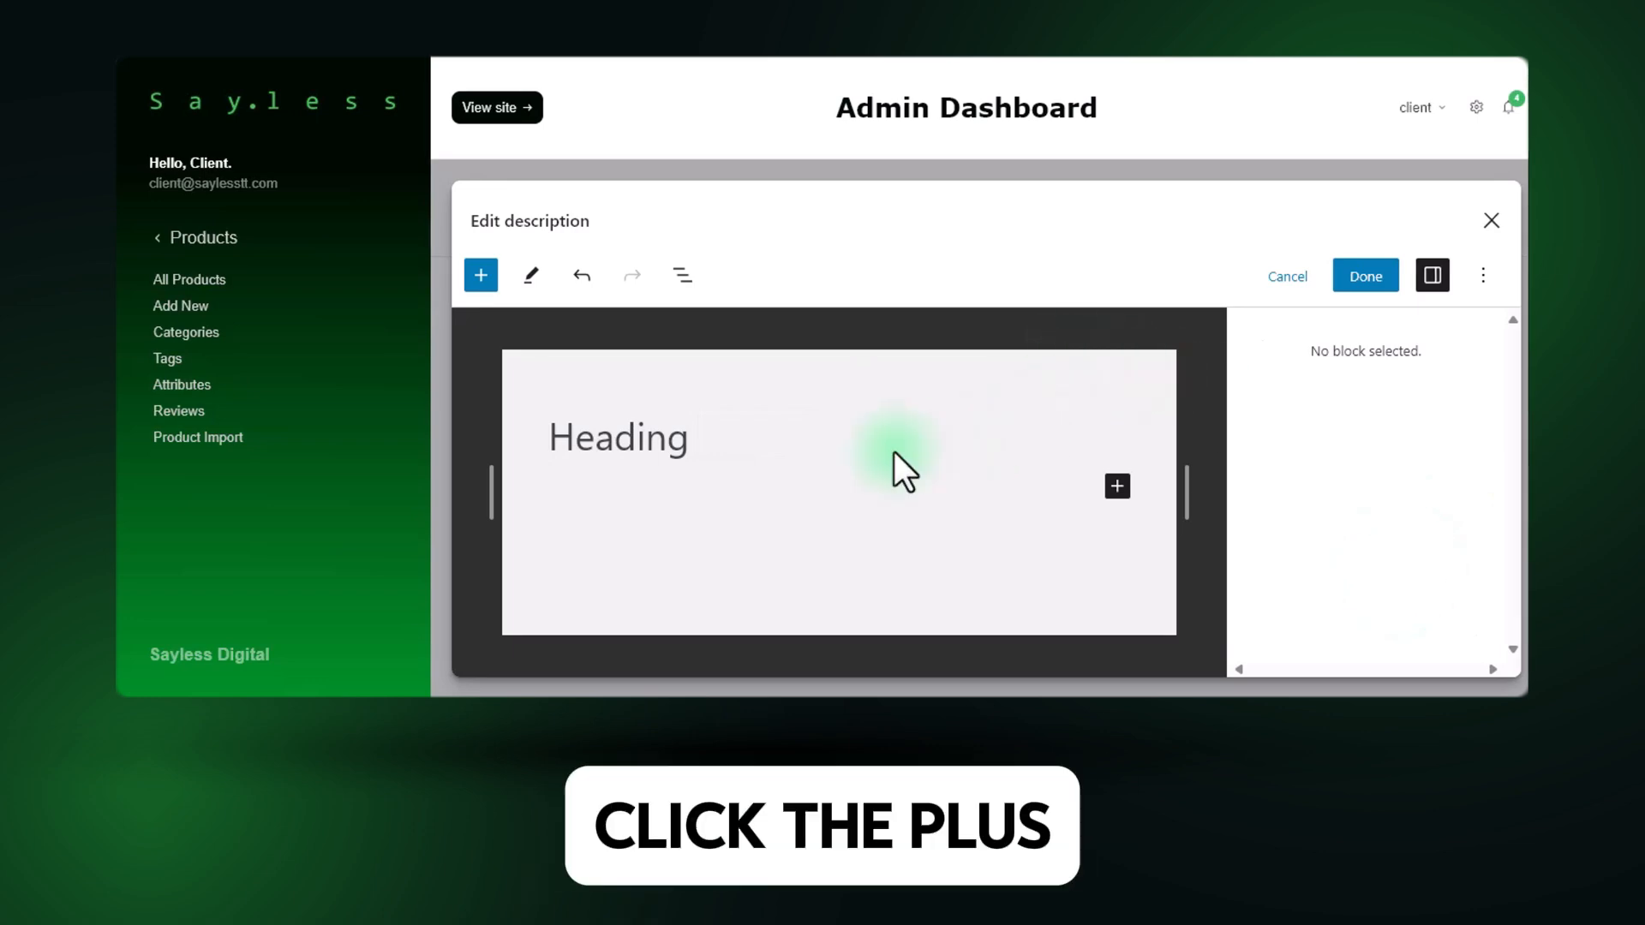
{"action": "left_click", "coordinate": [1117, 486]}
{"action": "scroll", "coordinate": [1322, 631], "scroll_direction": "down", "scroll_amount": 3}
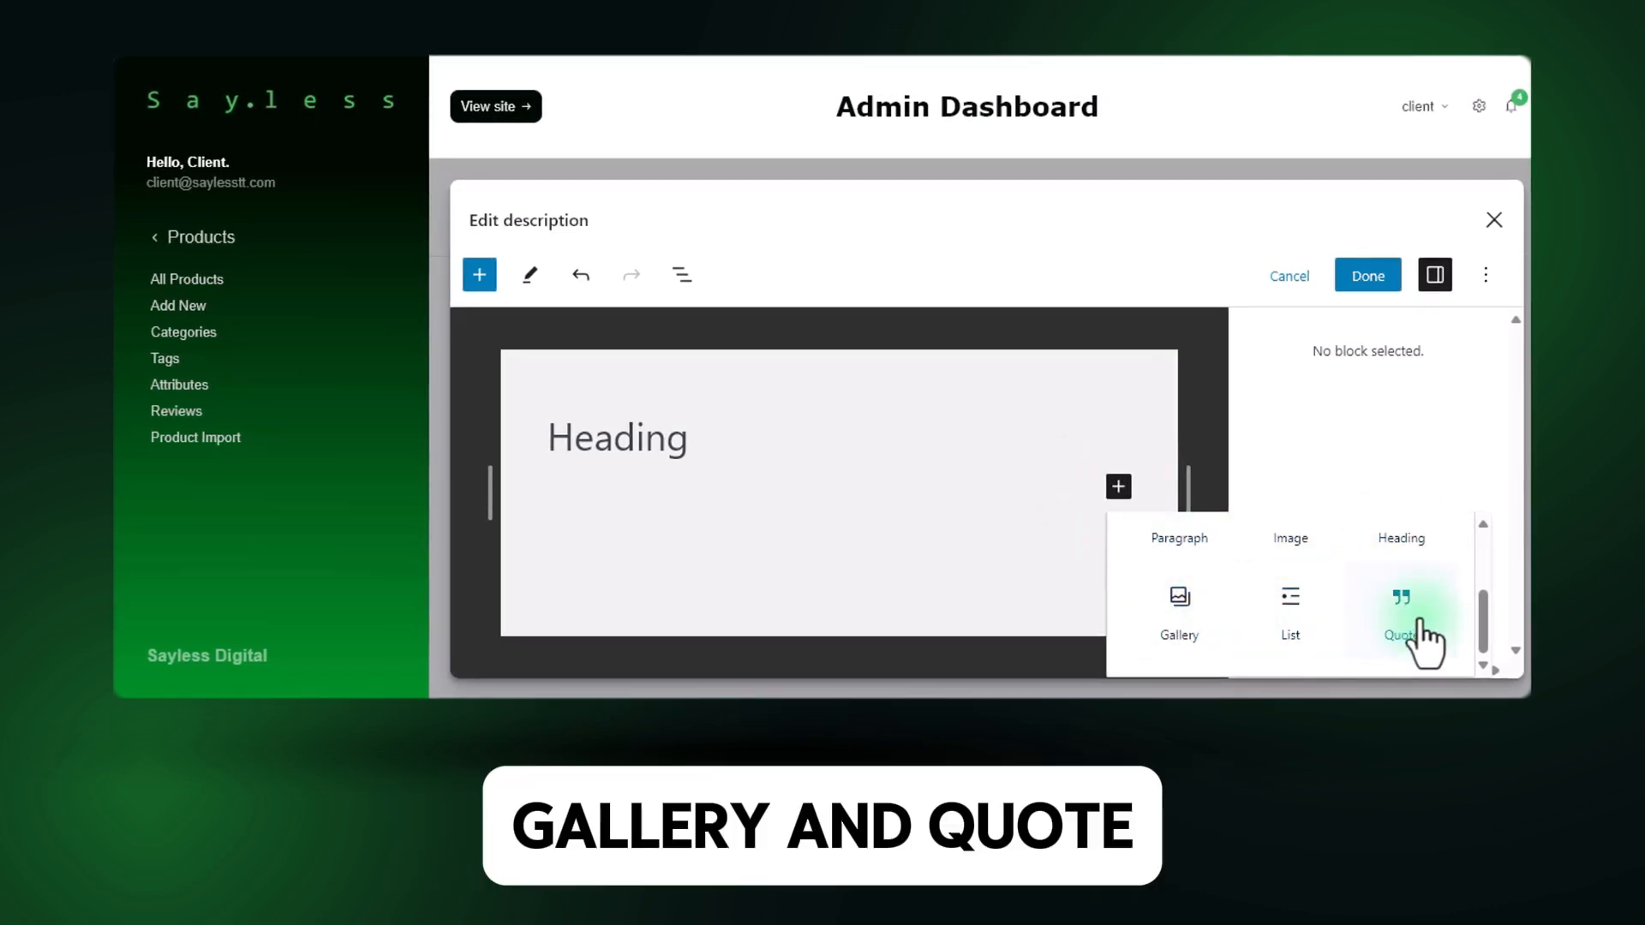
{"action": "left_click", "coordinate": [1300, 632]}
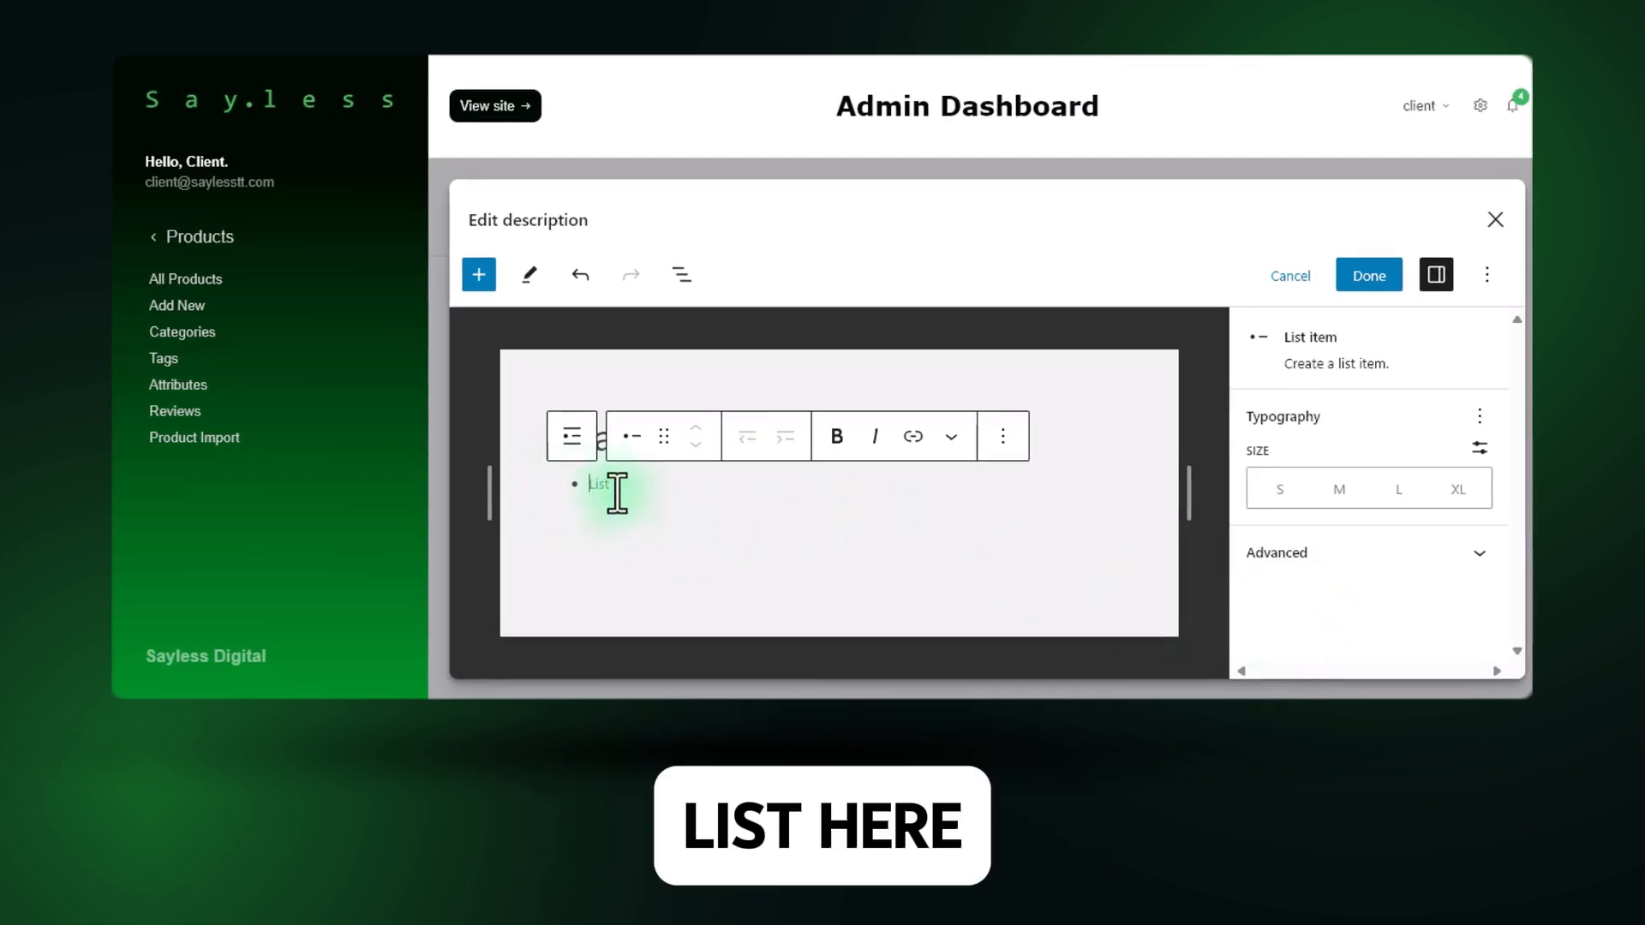
{"action": "type", "text": "Item 1"}
{"action": "key", "text": "Return"}
{"action": "type", "text": "Item 2"}
{"action": "key", "text": "Return"}
{"action": "type", "text": "Item 3"}
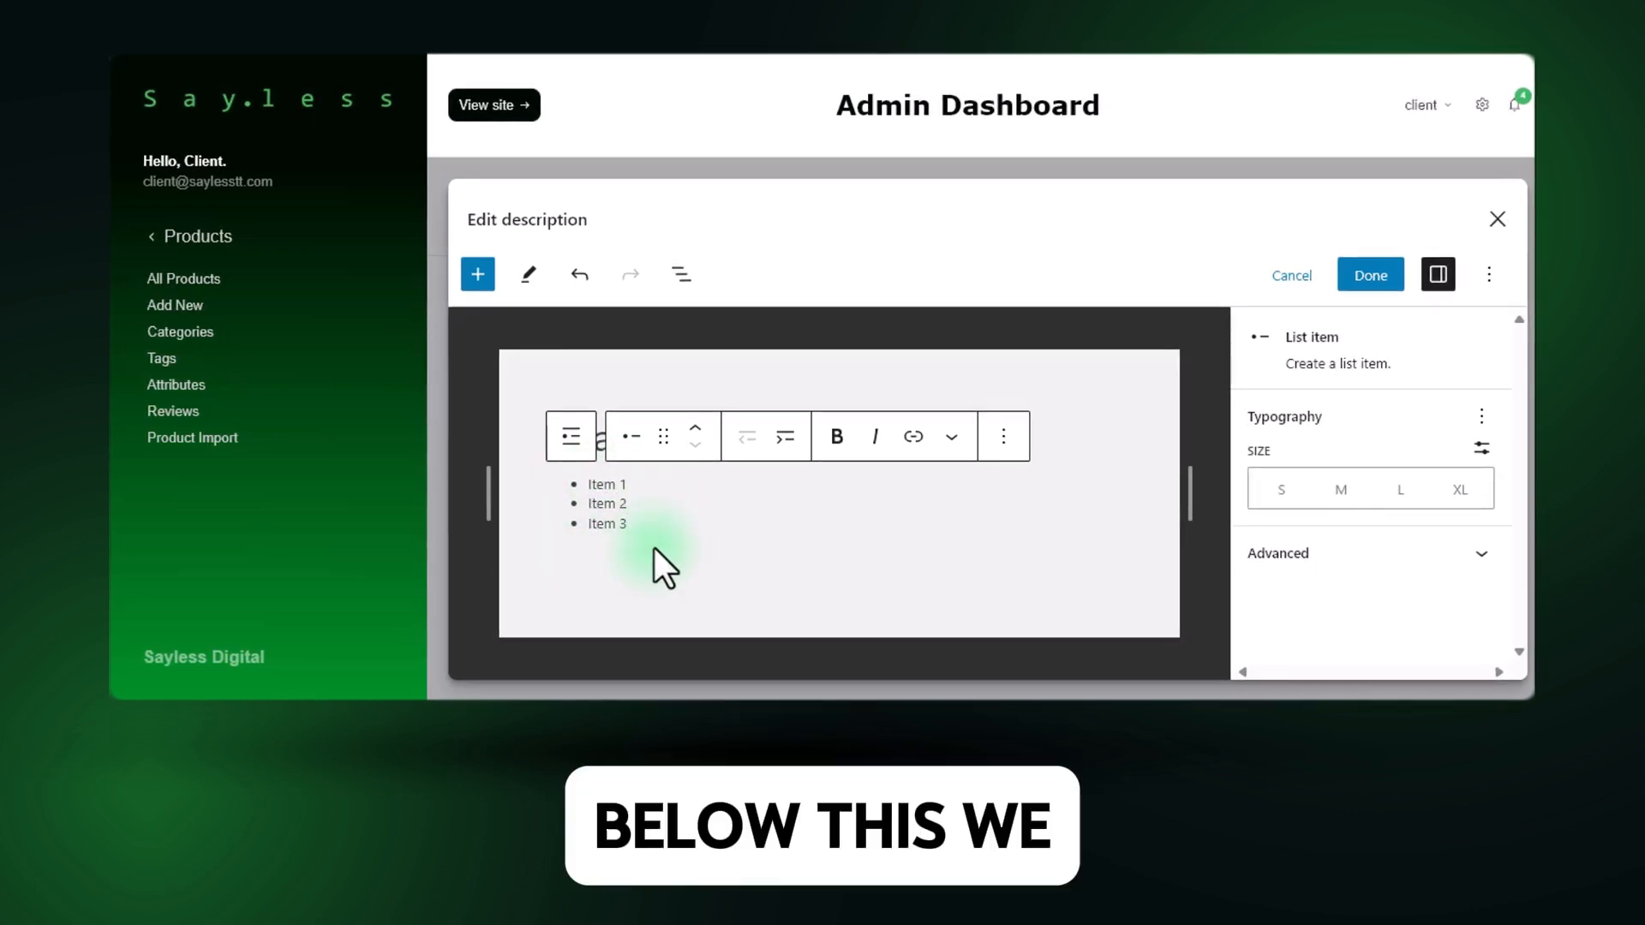
End the list and insert an image block below it with the dark green Sayless banner image.
{"action": "key", "text": "Return"}
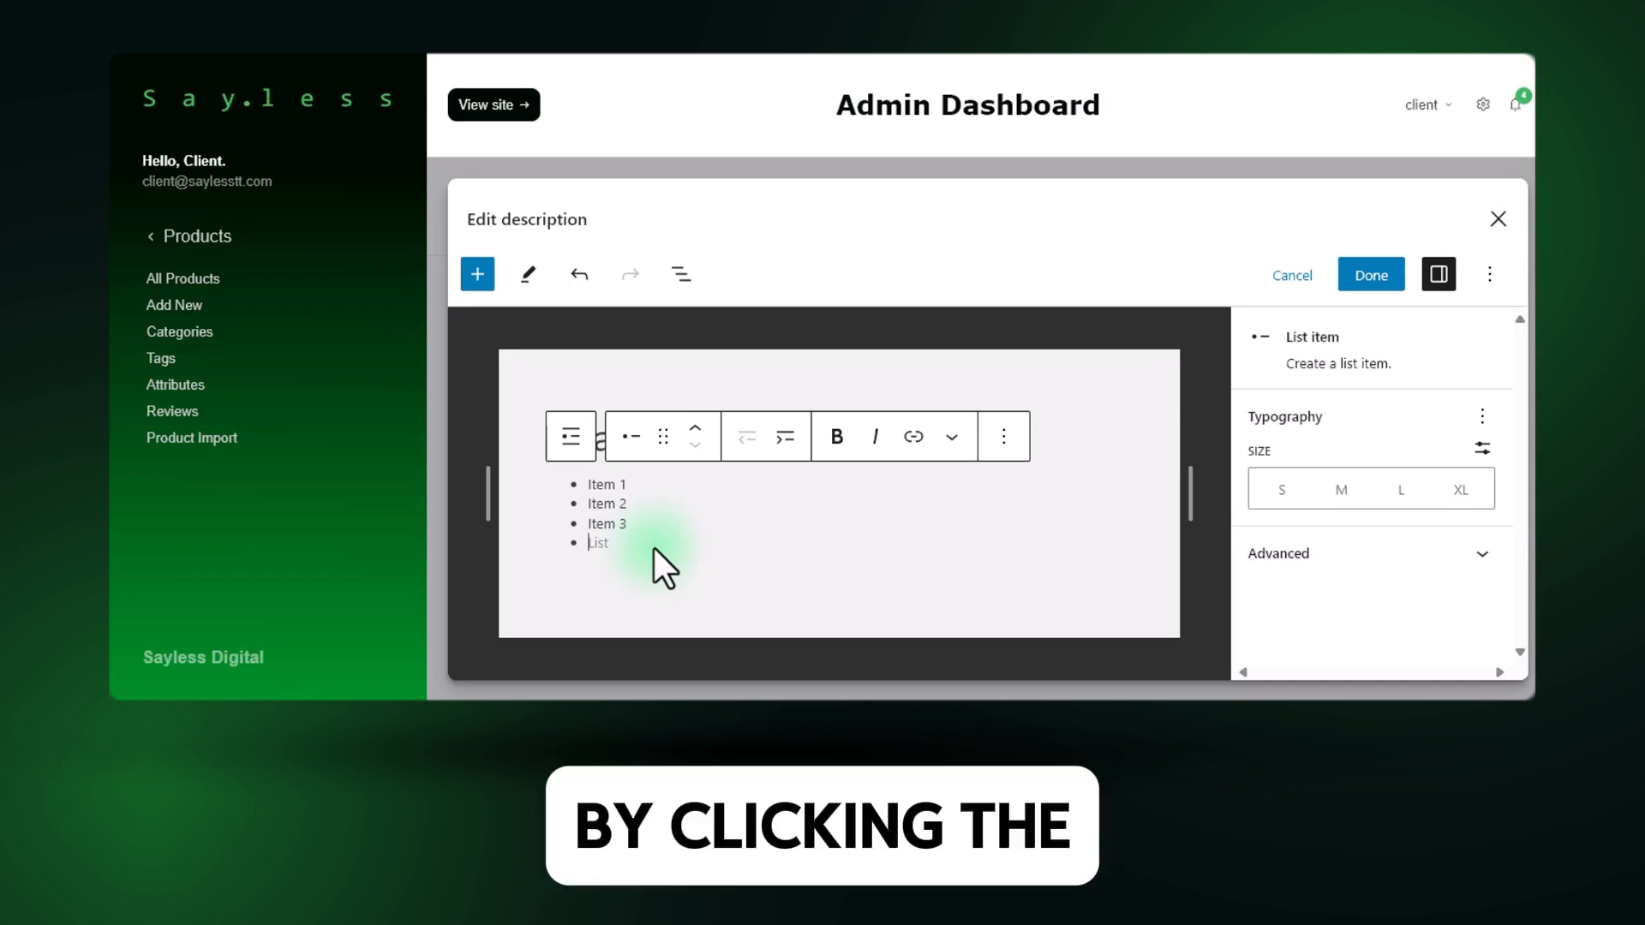
{"action": "key", "text": "Return"}
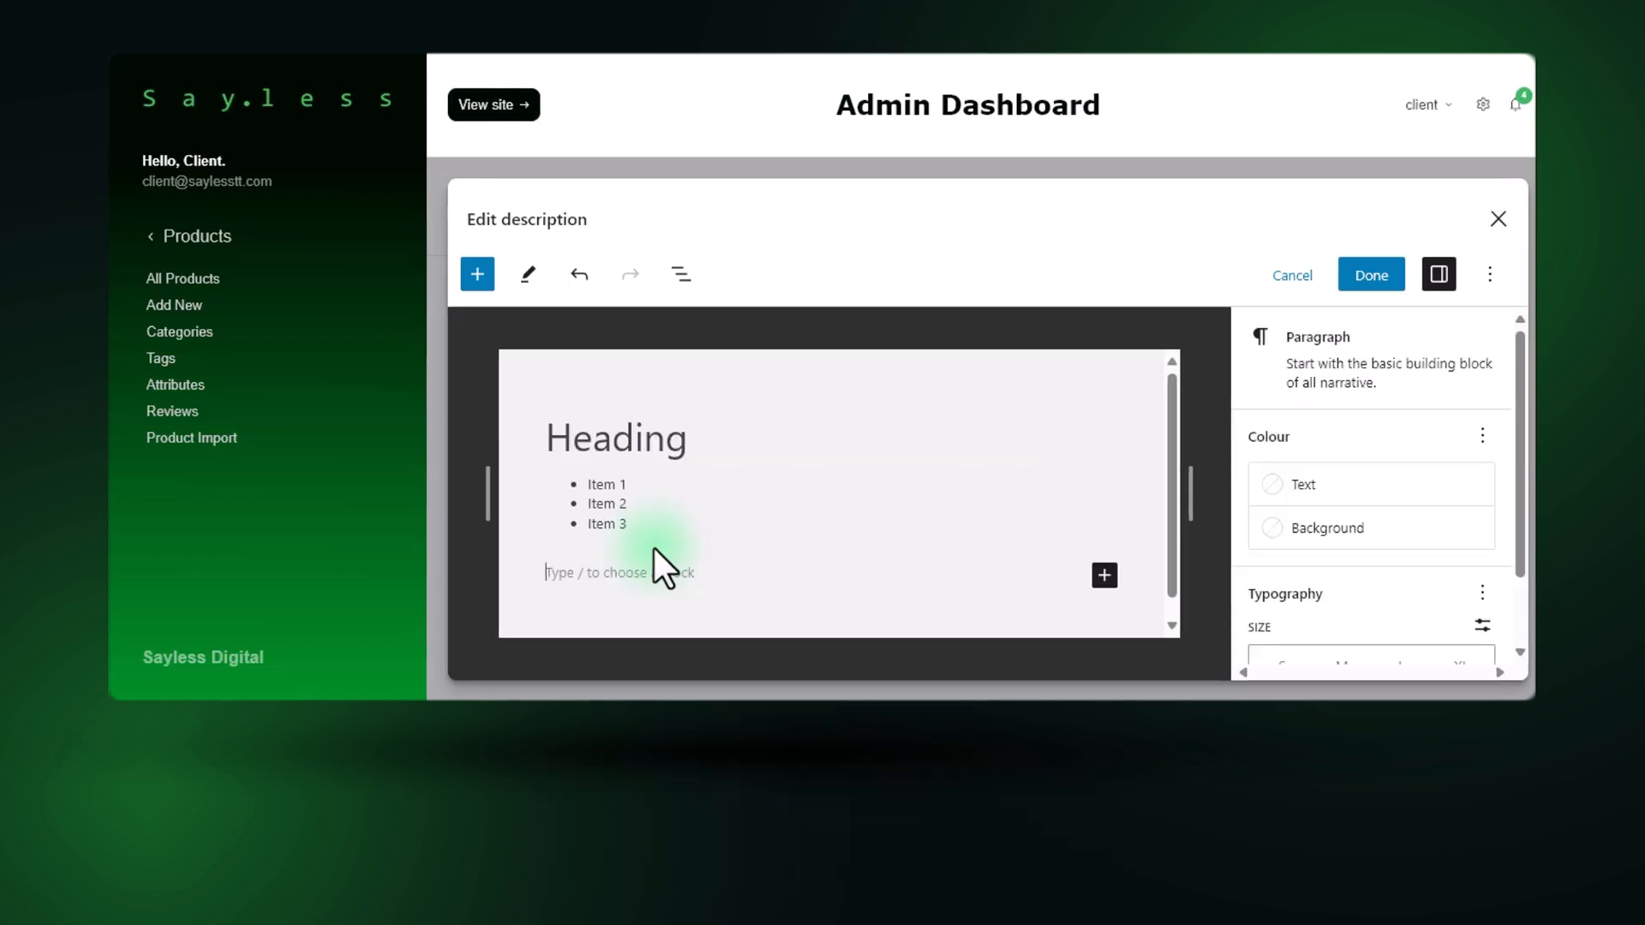
{"action": "left_click", "coordinate": [1104, 575]}
{"action": "scroll", "coordinate": [1320, 514], "scroll_direction": "down", "scroll_amount": 1}
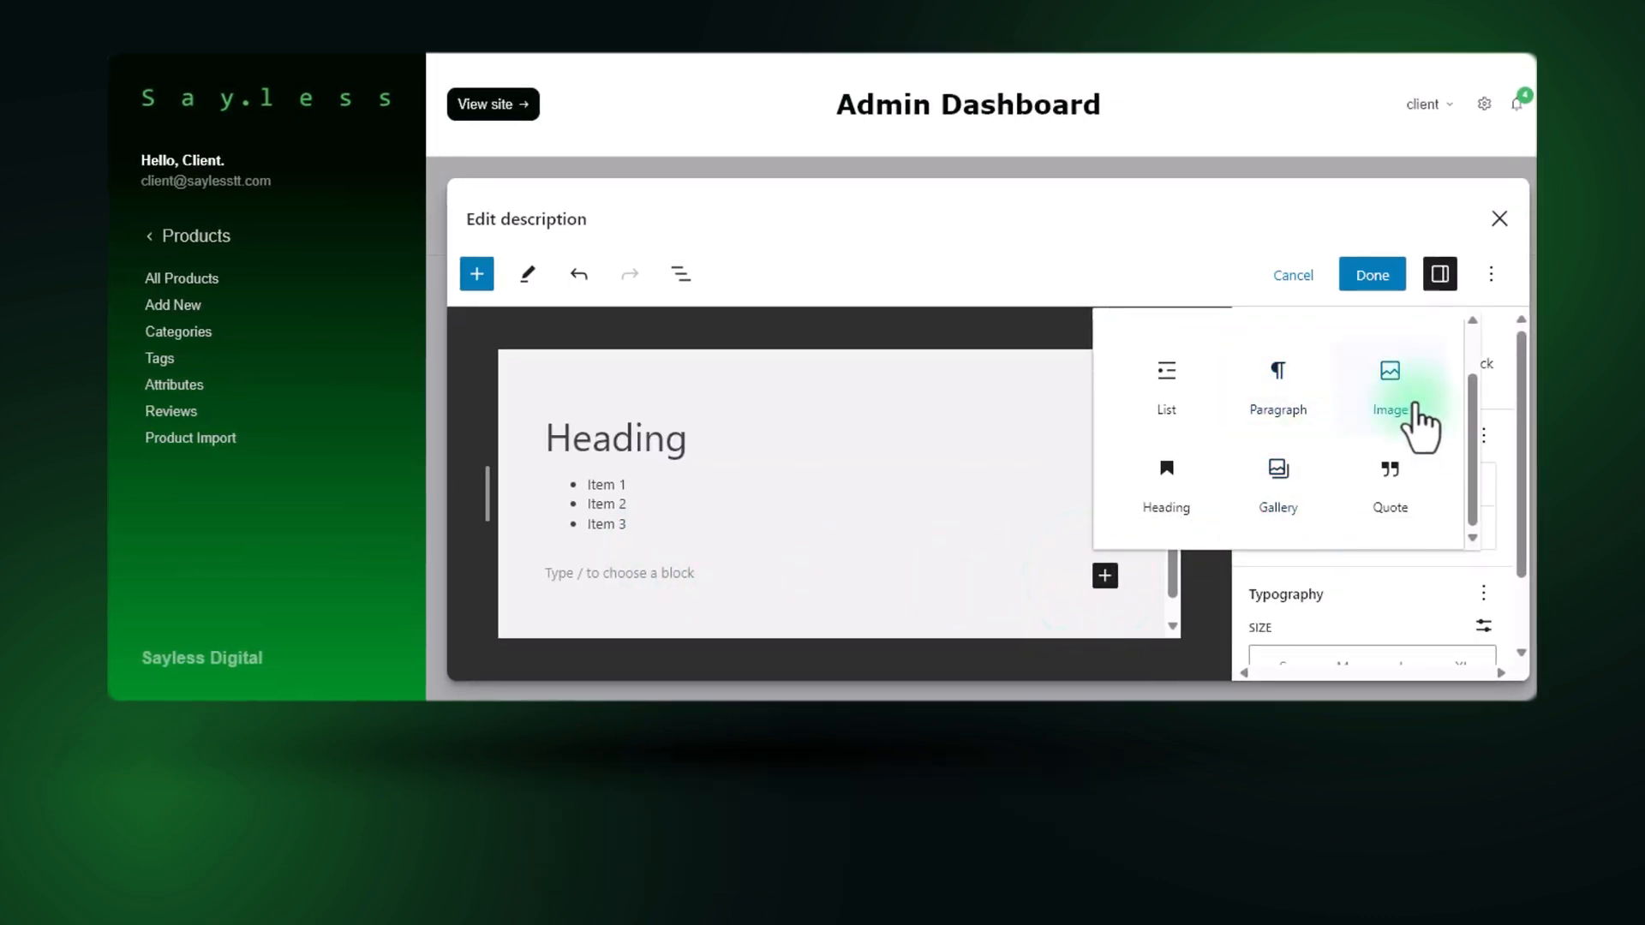
{"action": "left_click", "coordinate": [1371, 384]}
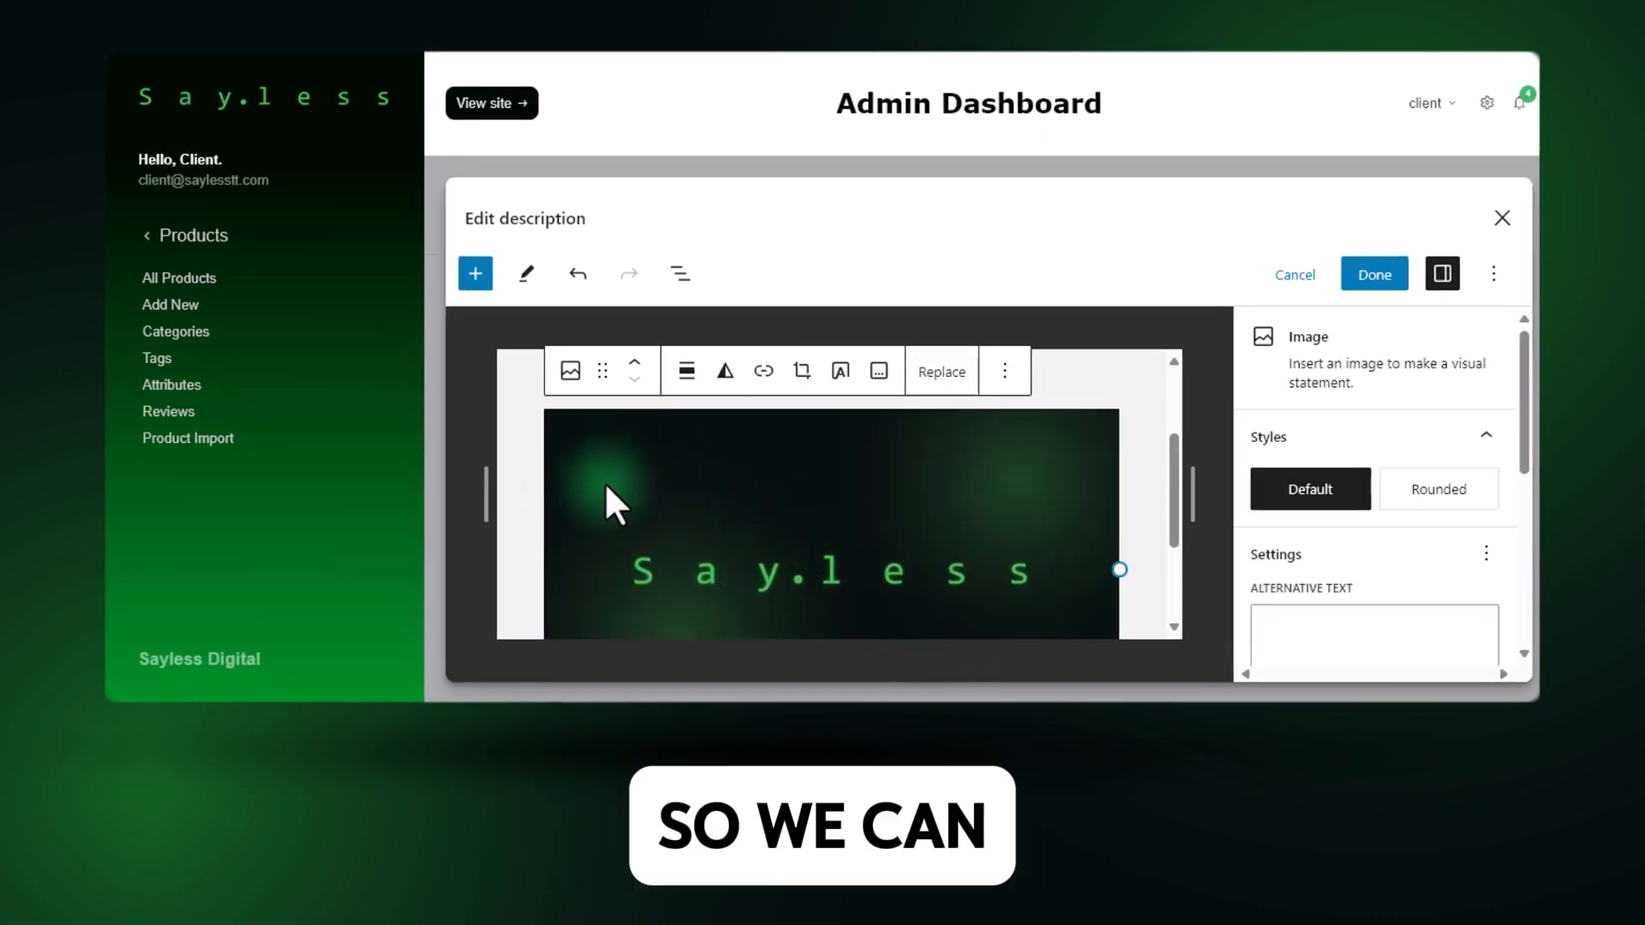
{"action": "scroll", "coordinate": [768, 490], "scroll_direction": "down", "scroll_amount": 2}
{"action": "scroll", "coordinate": [1069, 536], "scroll_direction": "up", "scroll_amount": 2}
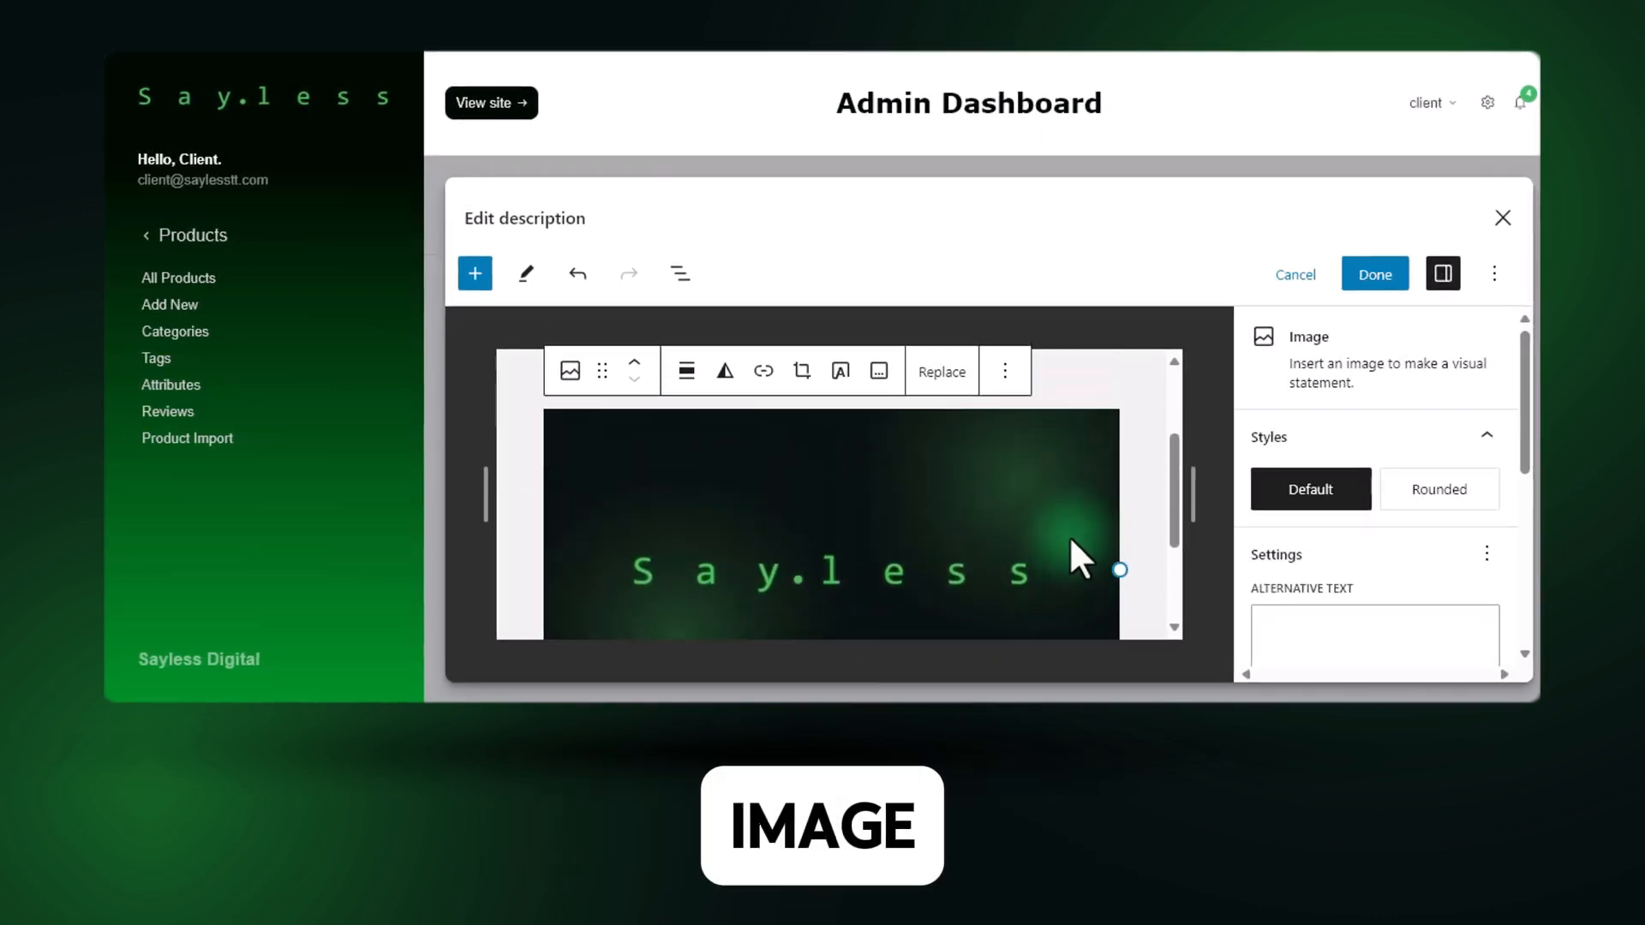
{"action": "scroll", "coordinate": [848, 548], "scroll_direction": "down", "scroll_amount": 2}
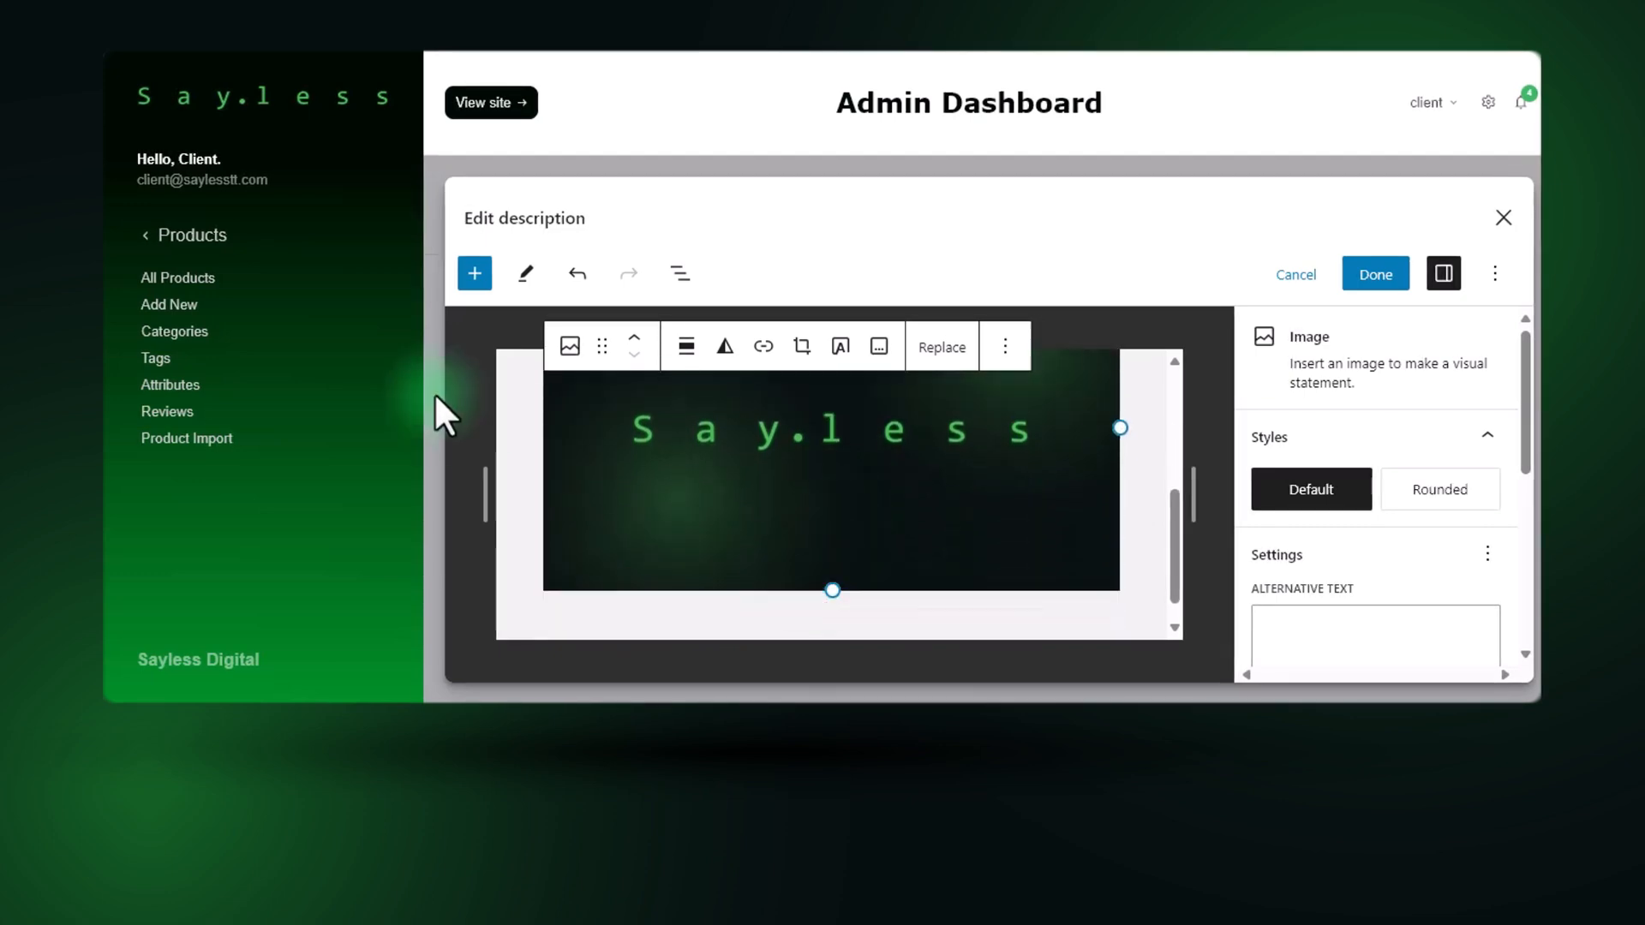
Shrink the banner image in the description to about 308 px wide and give it the Rounded style.
{"action": "scroll", "coordinate": [1071, 548], "scroll_direction": "up", "scroll_amount": 2}
{"action": "left_click_drag", "start_coordinate": [1123, 571], "coordinate": [874, 510]}
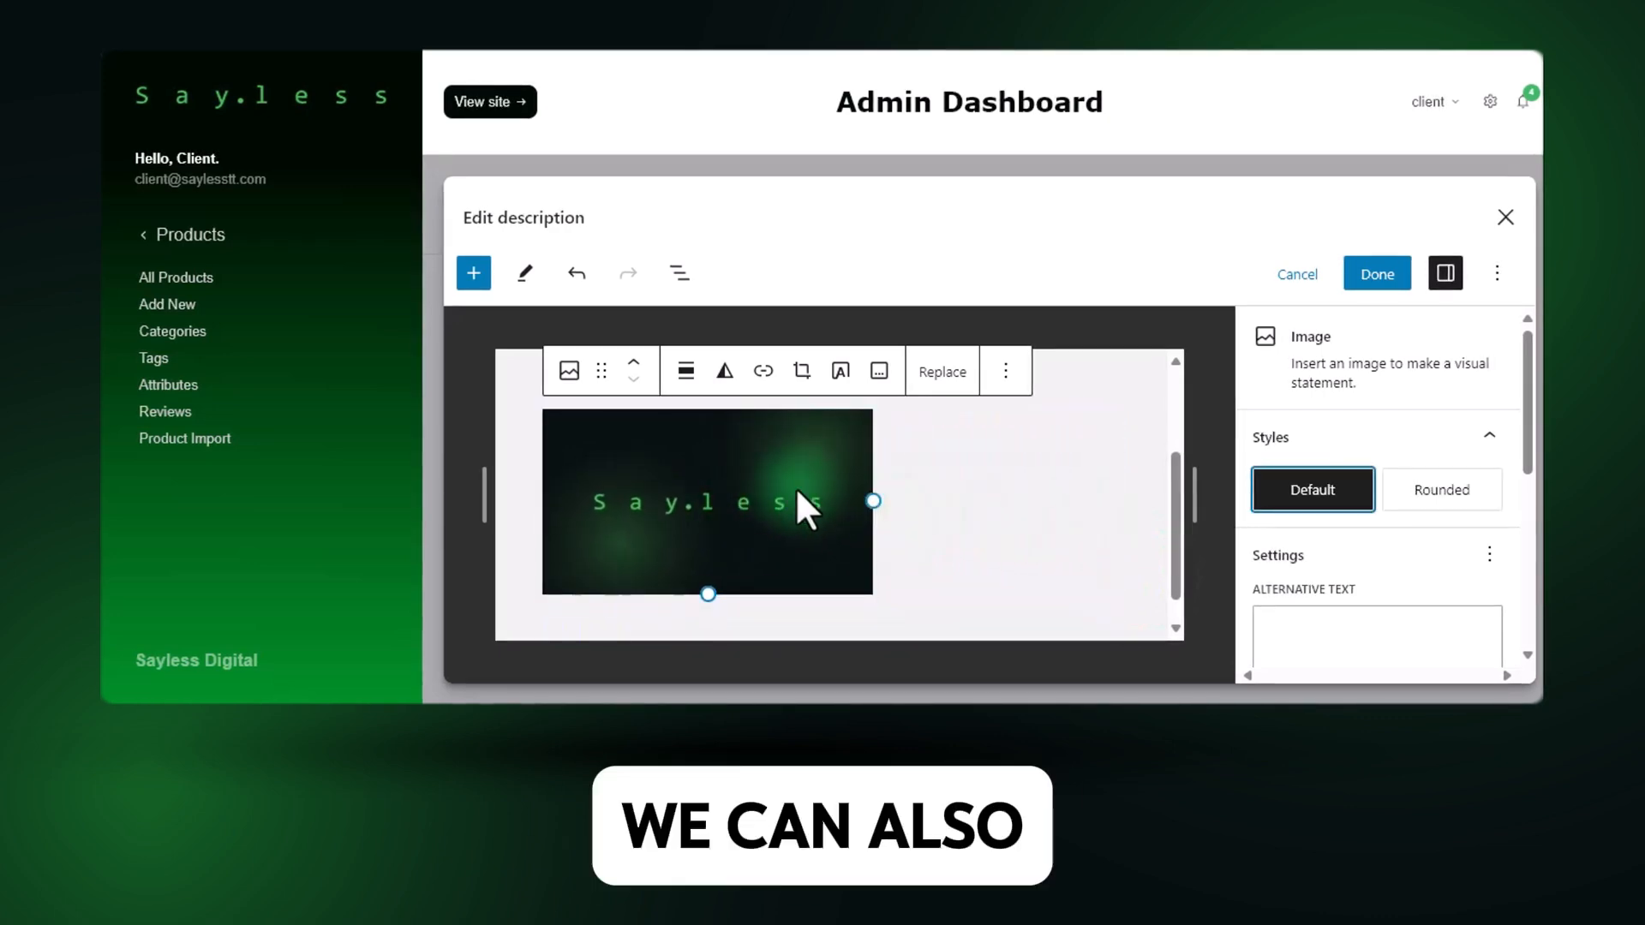
{"action": "left_click", "coordinate": [1422, 492]}
{"action": "scroll", "coordinate": [1401, 548], "scroll_direction": "down", "scroll_amount": 5}
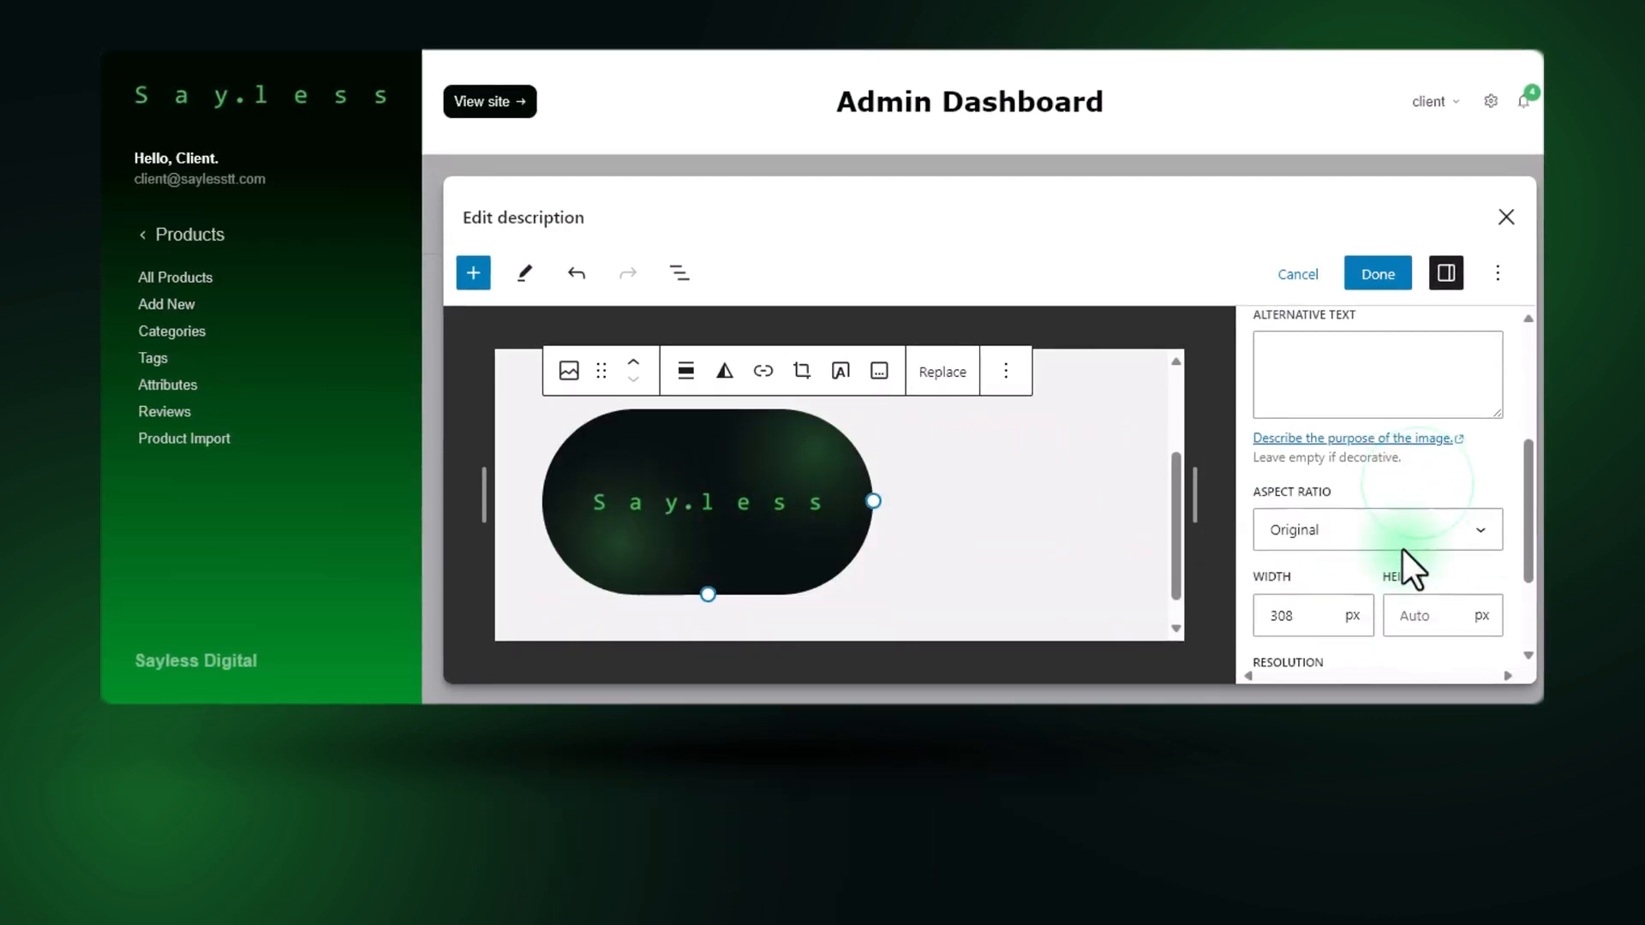
{"action": "scroll", "coordinate": [1403, 550], "scroll_direction": "up", "scroll_amount": 5}
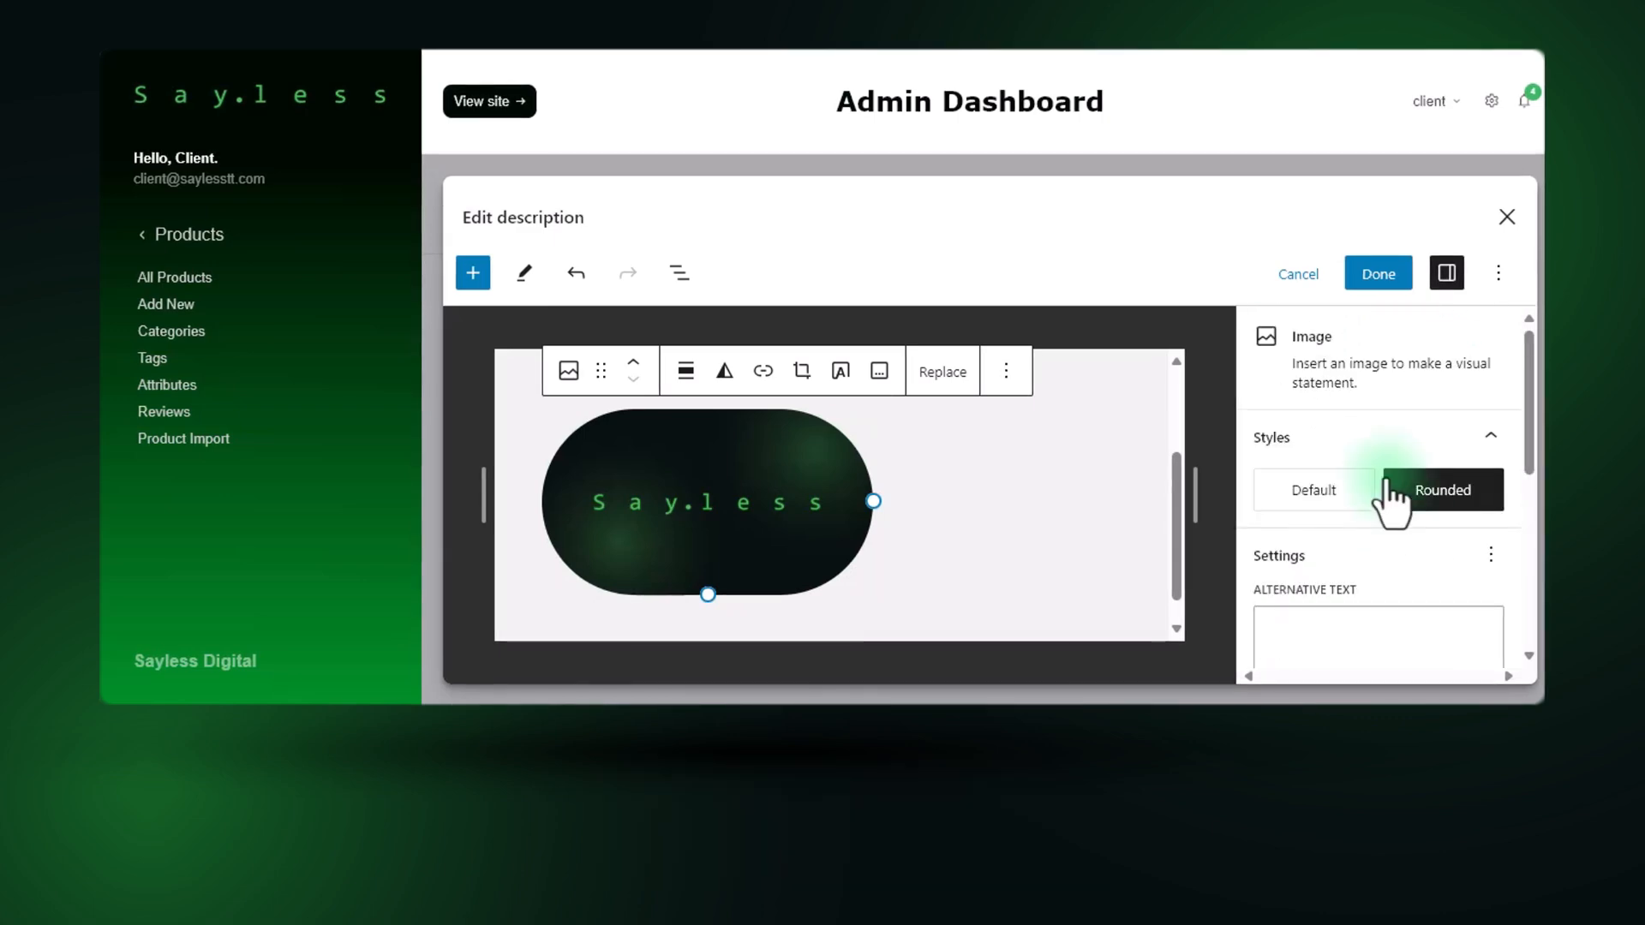
Enlarge the rounded banner image in the description to about 339 px wide.
{"action": "scroll", "coordinate": [1298, 535], "scroll_direction": "down", "scroll_amount": 3}
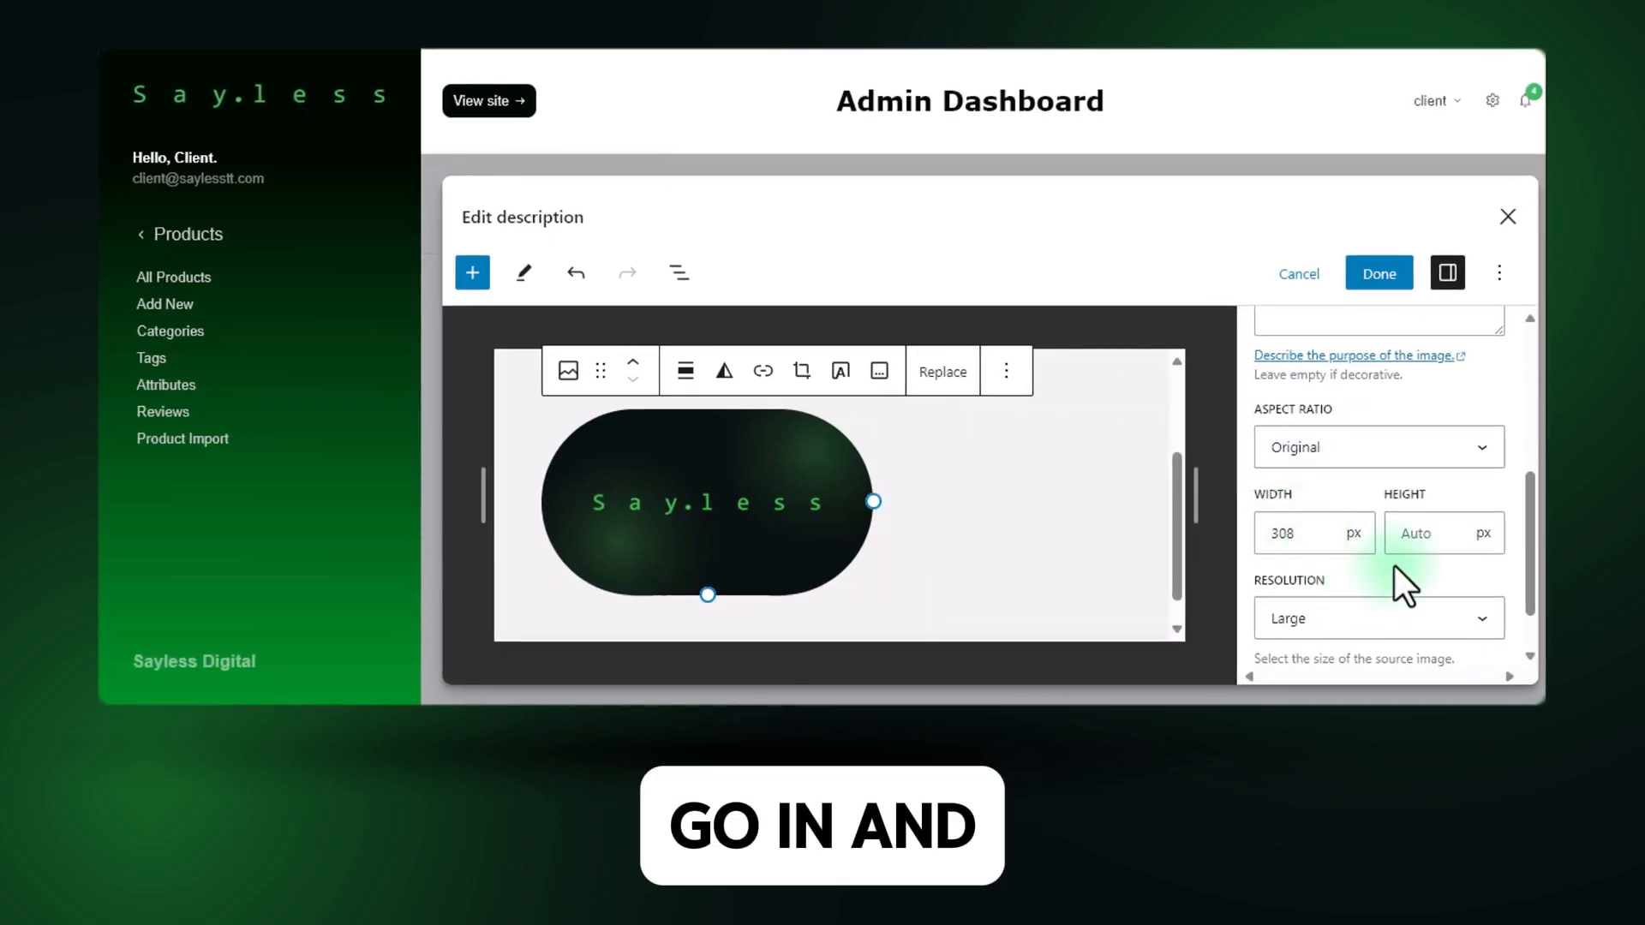
{"action": "left_click", "coordinate": [1299, 535]}
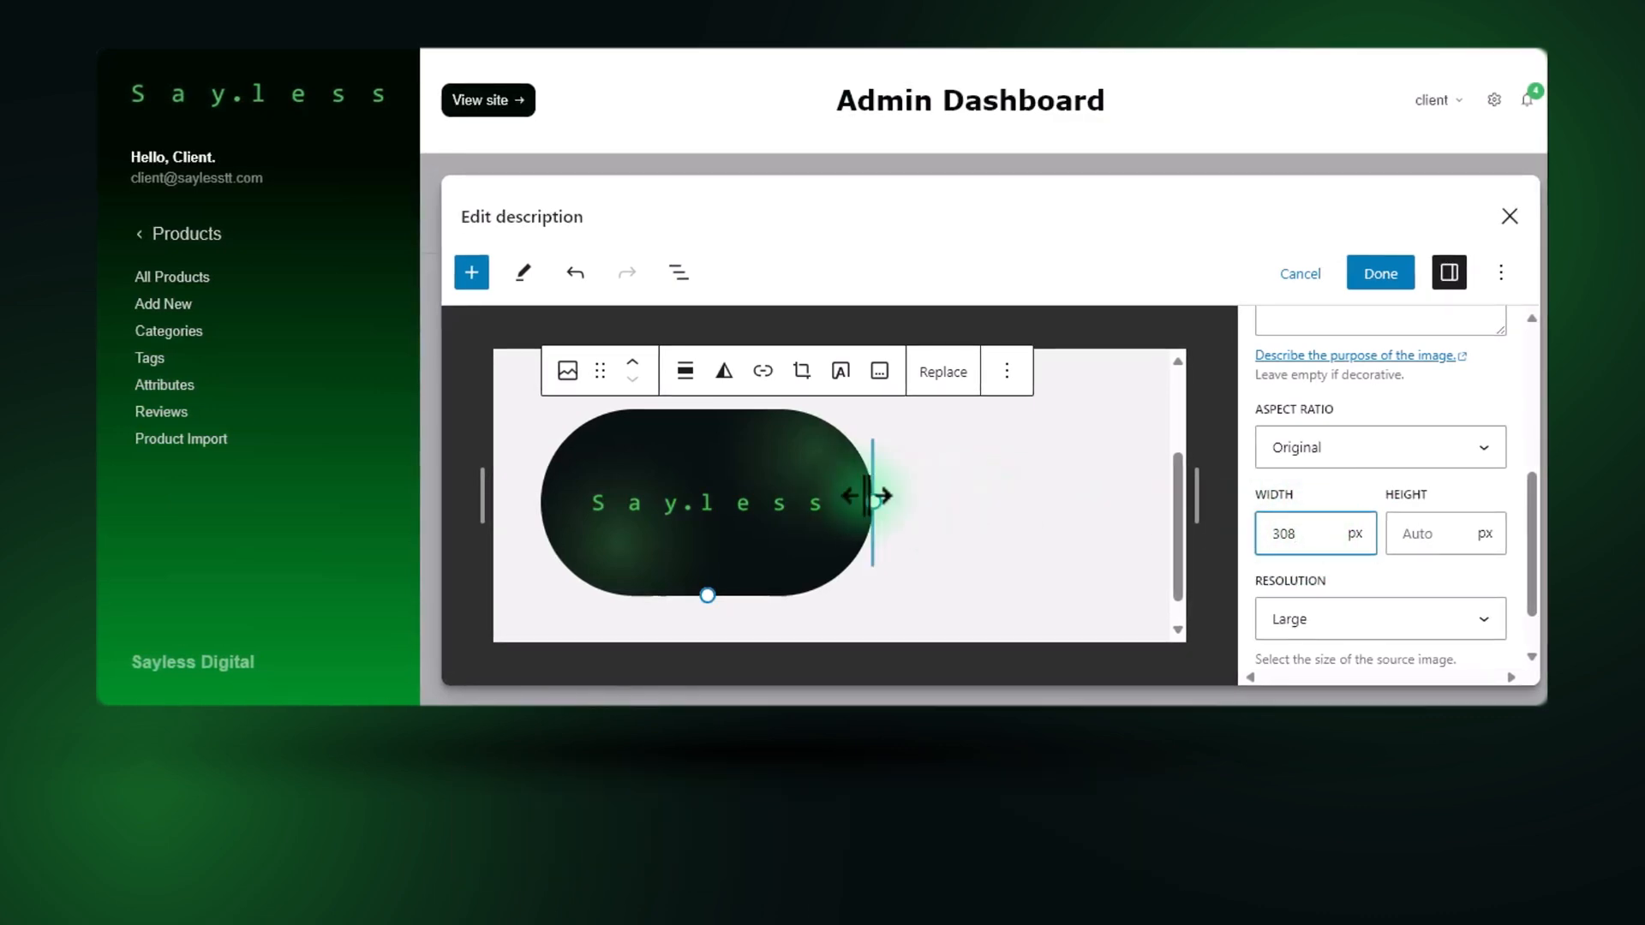
{"action": "left_click_drag", "start_coordinate": [873, 501], "coordinate": [954, 503]}
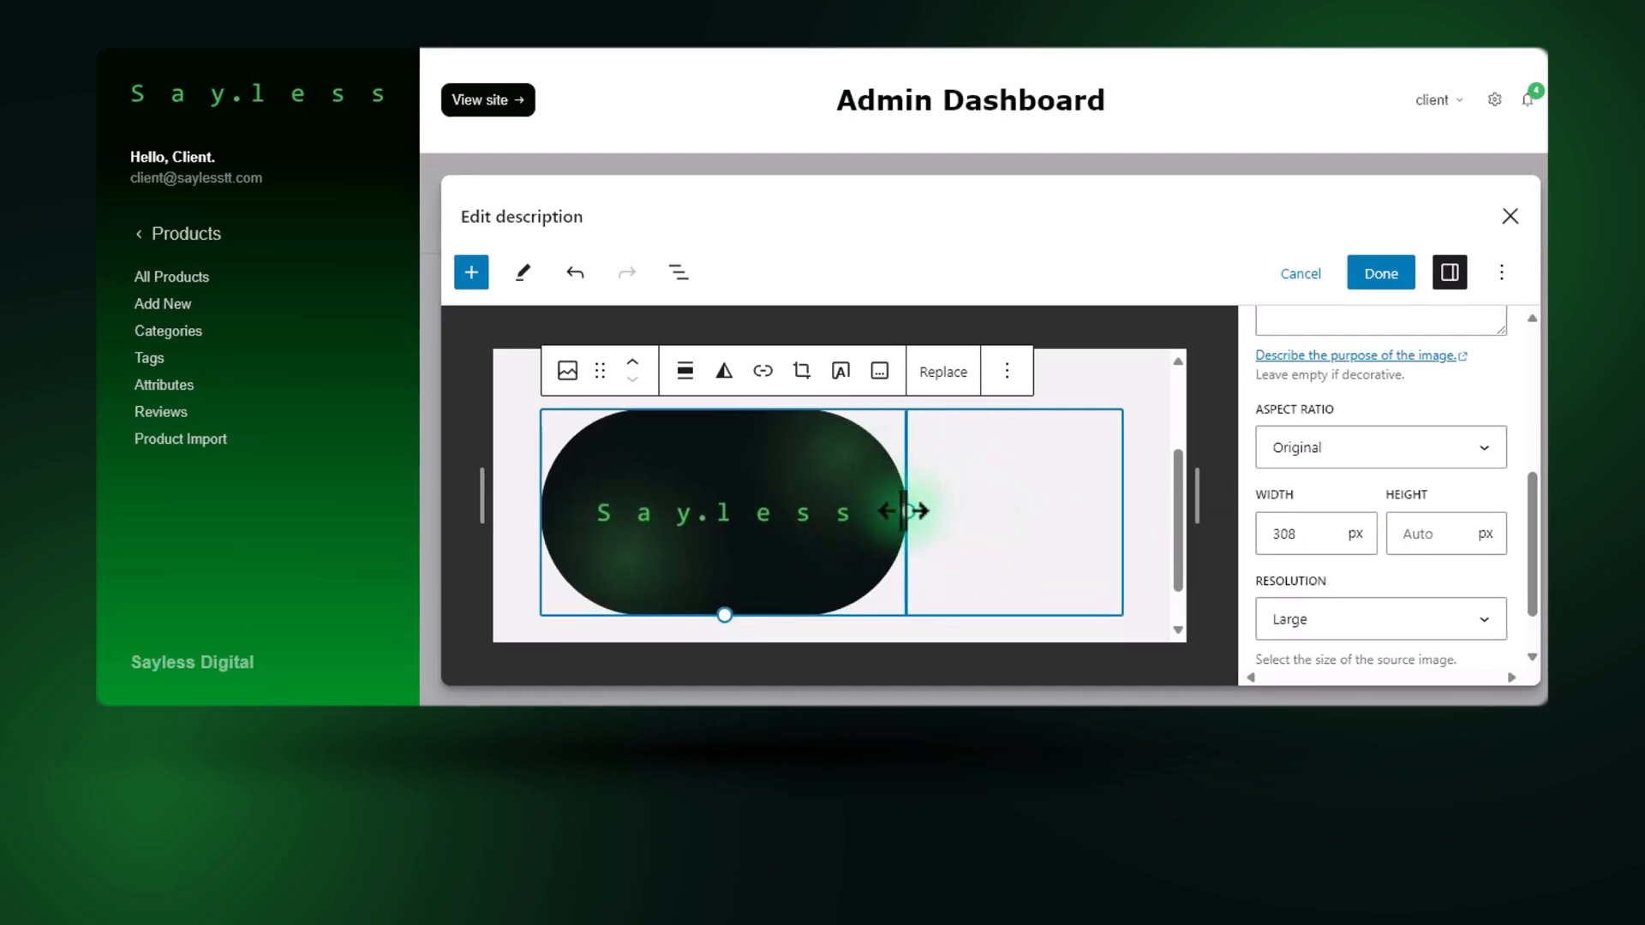
Set the banner image's resolution to Full Size.
{"action": "scroll", "coordinate": [1379, 548], "scroll_direction": "down", "scroll_amount": 1}
{"action": "left_click", "coordinate": [1376, 553]}
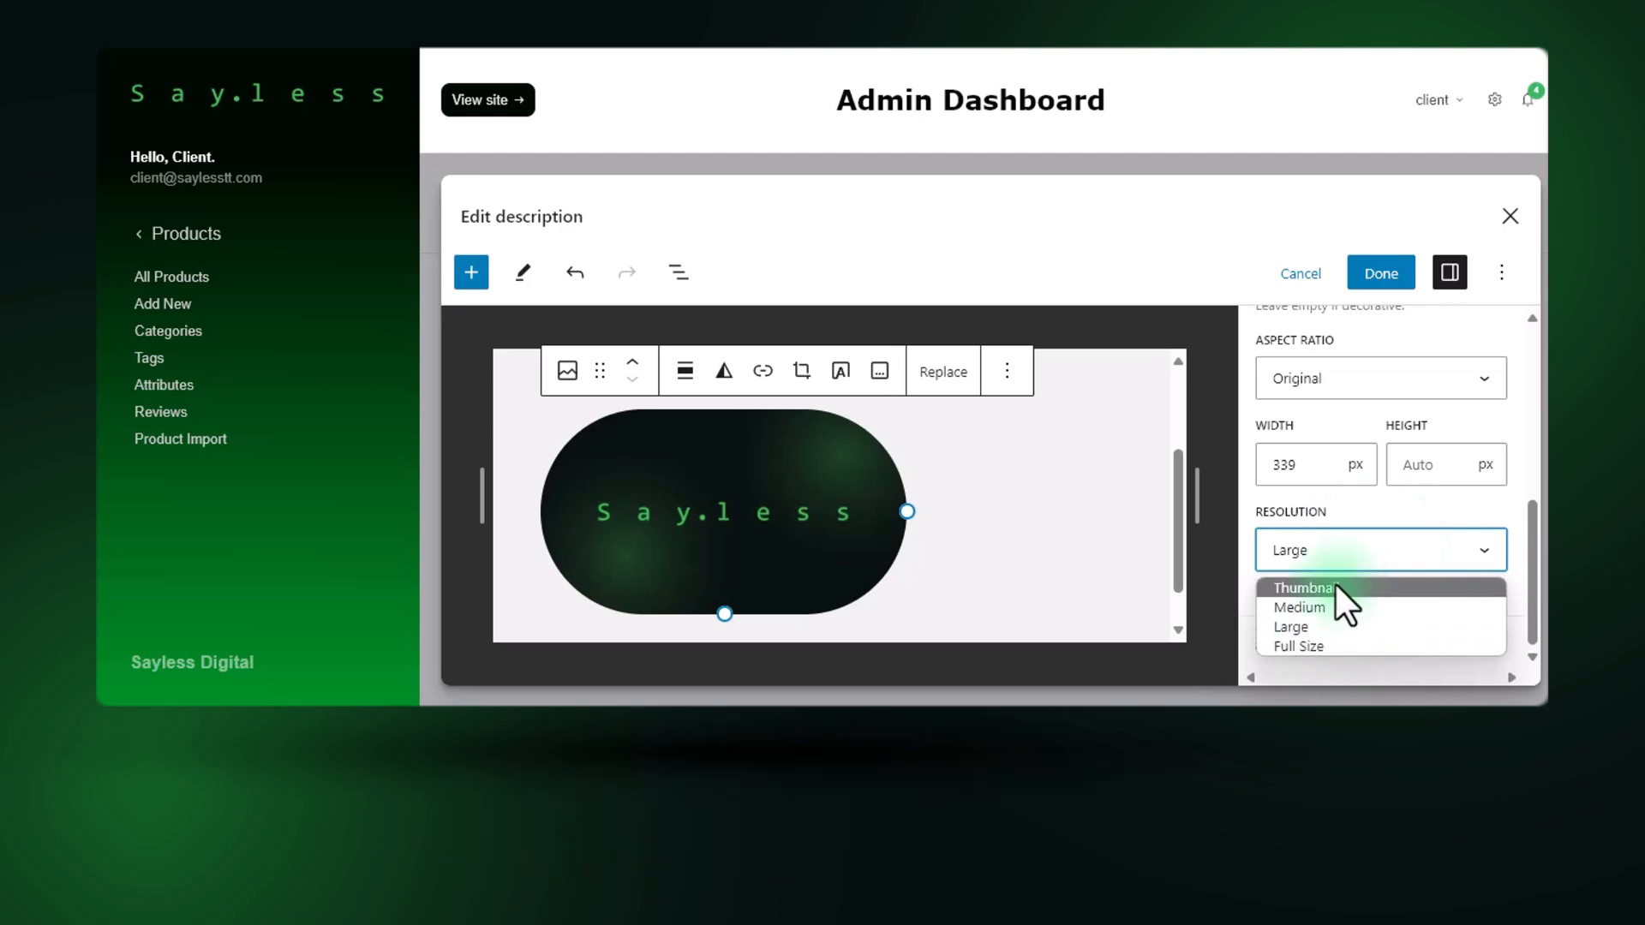
{"action": "left_click", "coordinate": [1295, 646]}
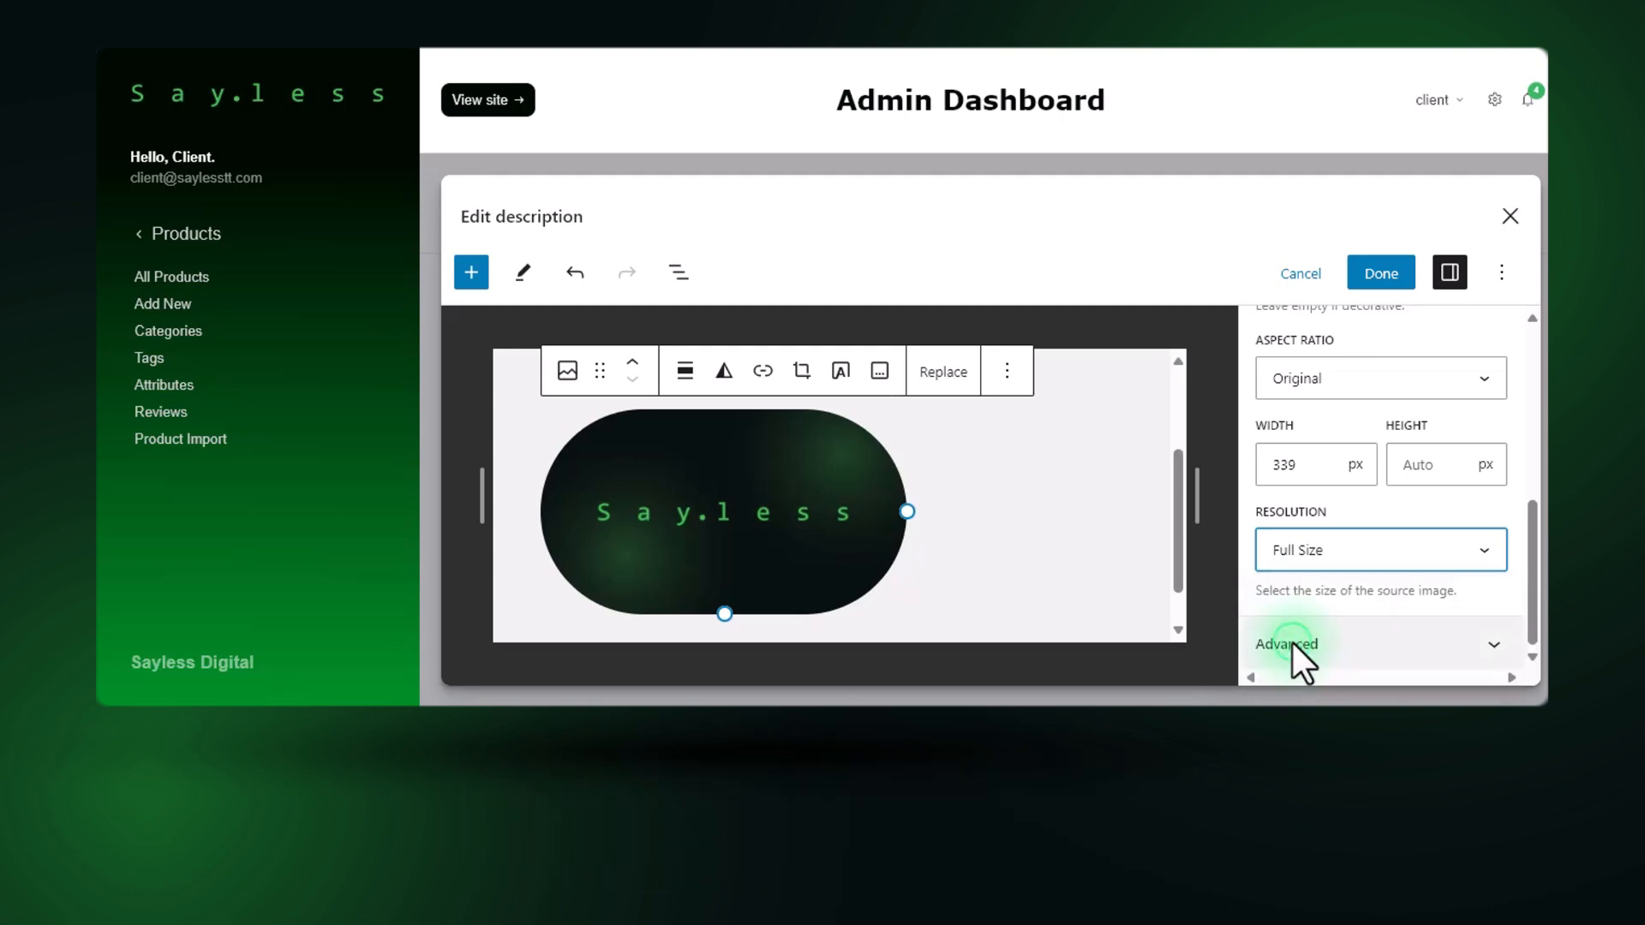
{"action": "scroll", "coordinate": [1388, 540], "scroll_direction": "up", "scroll_amount": 5}
{"action": "scroll", "coordinate": [1336, 493], "scroll_direction": "down", "scroll_amount": 5}
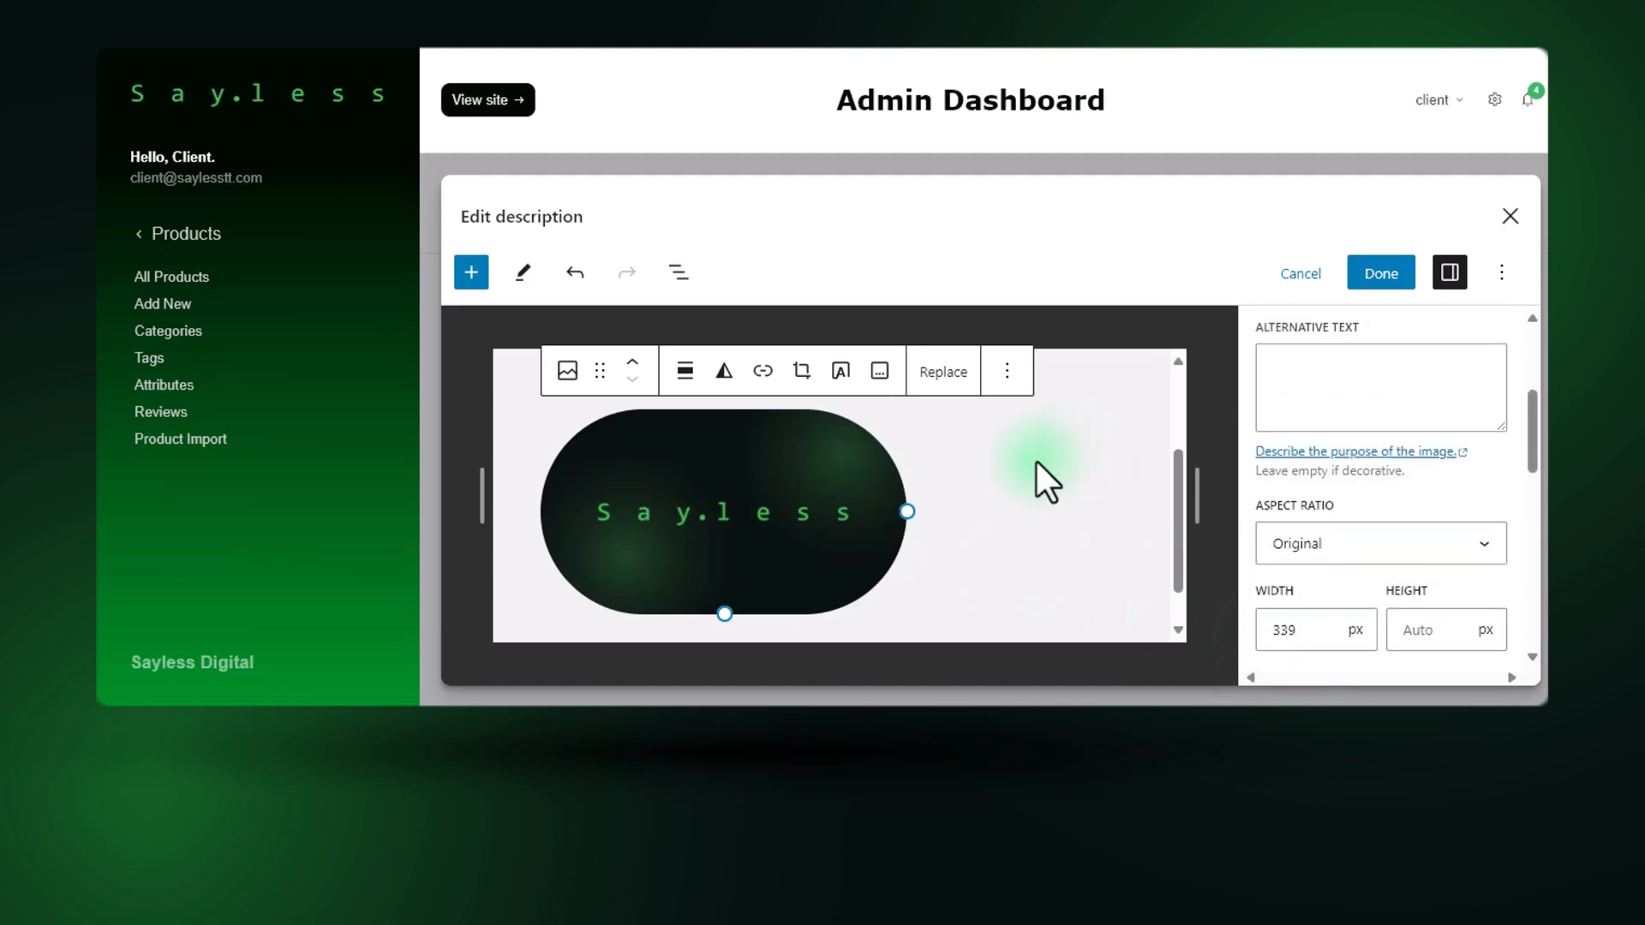
Finish editing the description, apply it to the product and check how it appears in the product form.
{"action": "scroll", "coordinate": [725, 490], "scroll_direction": "up", "scroll_amount": 3}
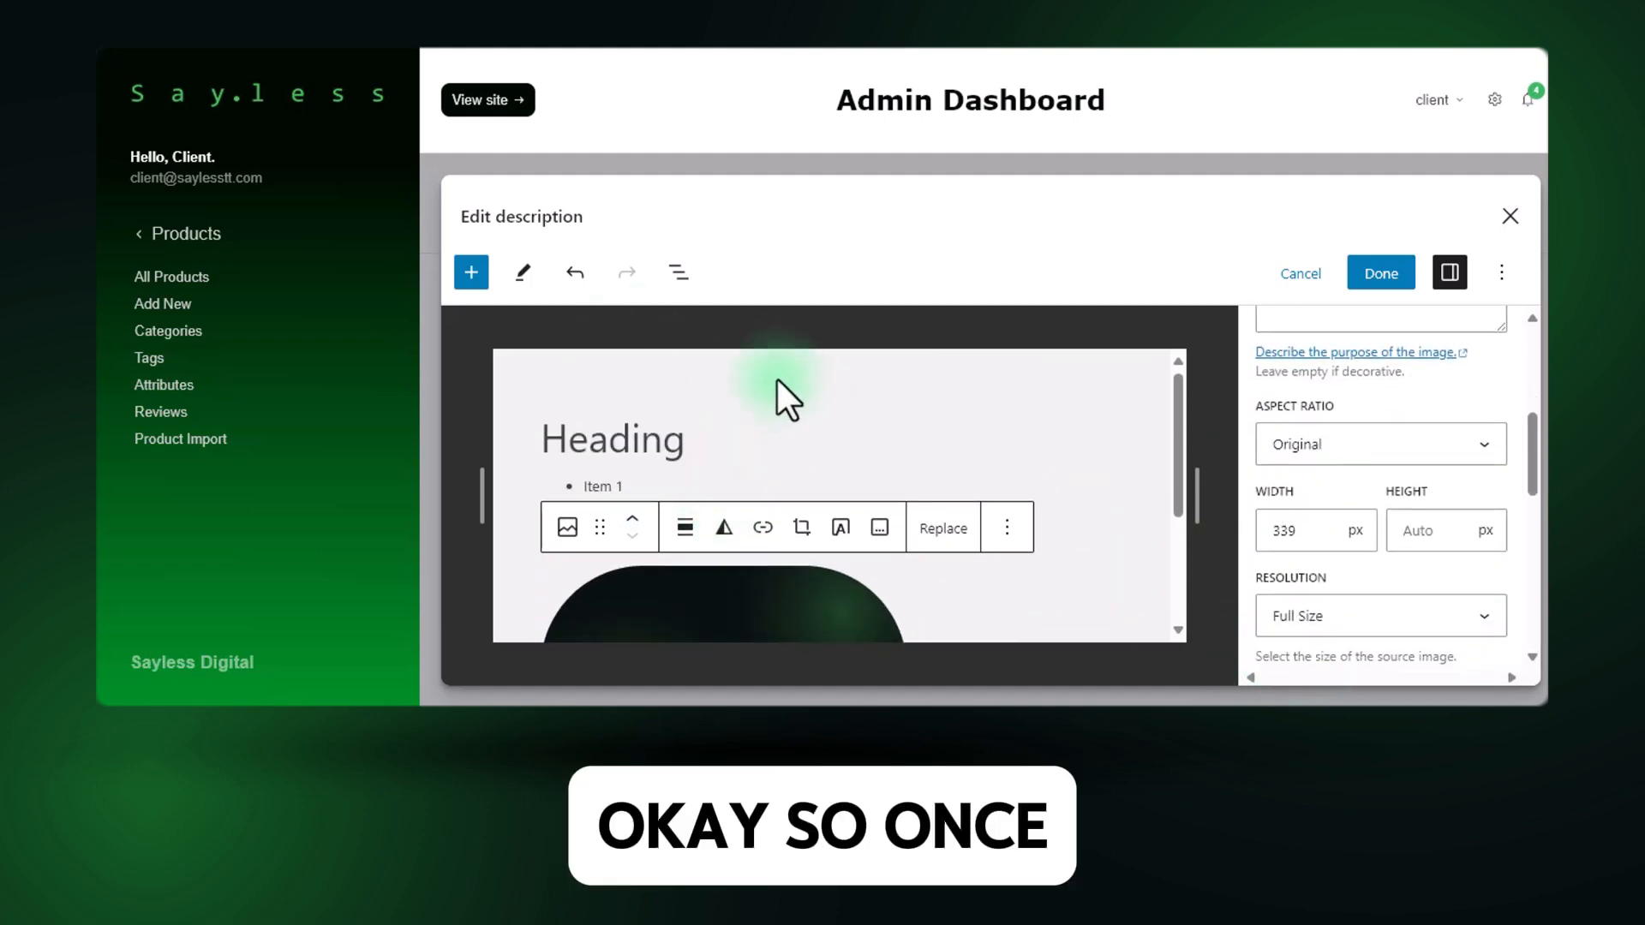
{"action": "left_click", "coordinate": [732, 363]}
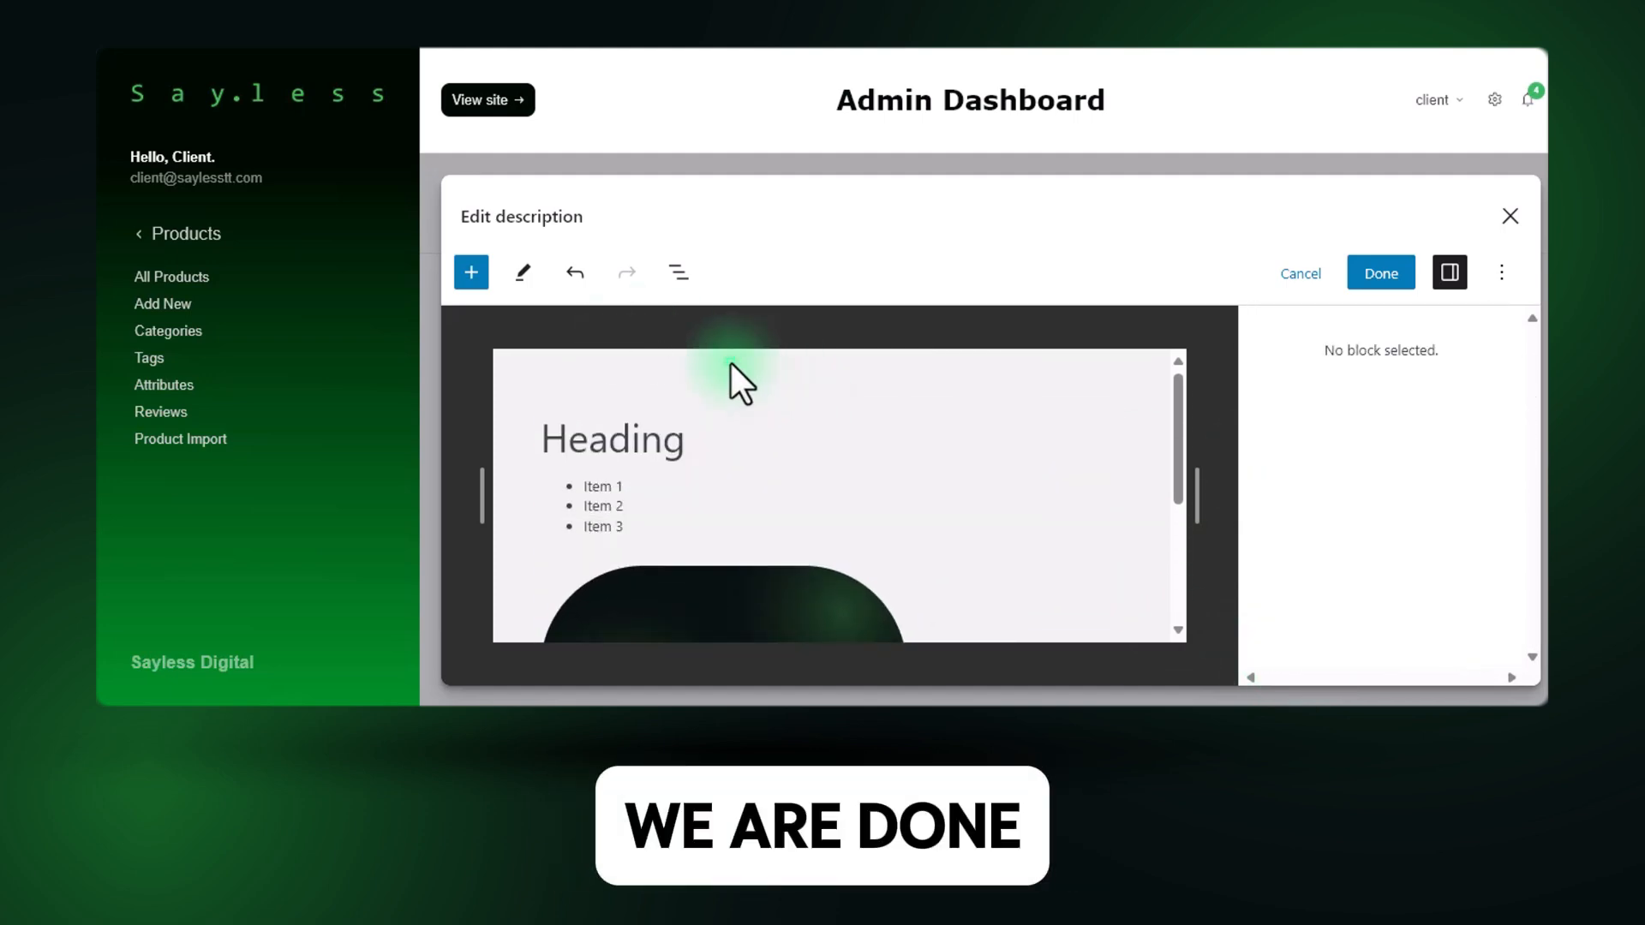
{"action": "left_click", "coordinate": [1397, 287]}
{"action": "scroll", "coordinate": [869, 543], "scroll_direction": "down", "scroll_amount": 3}
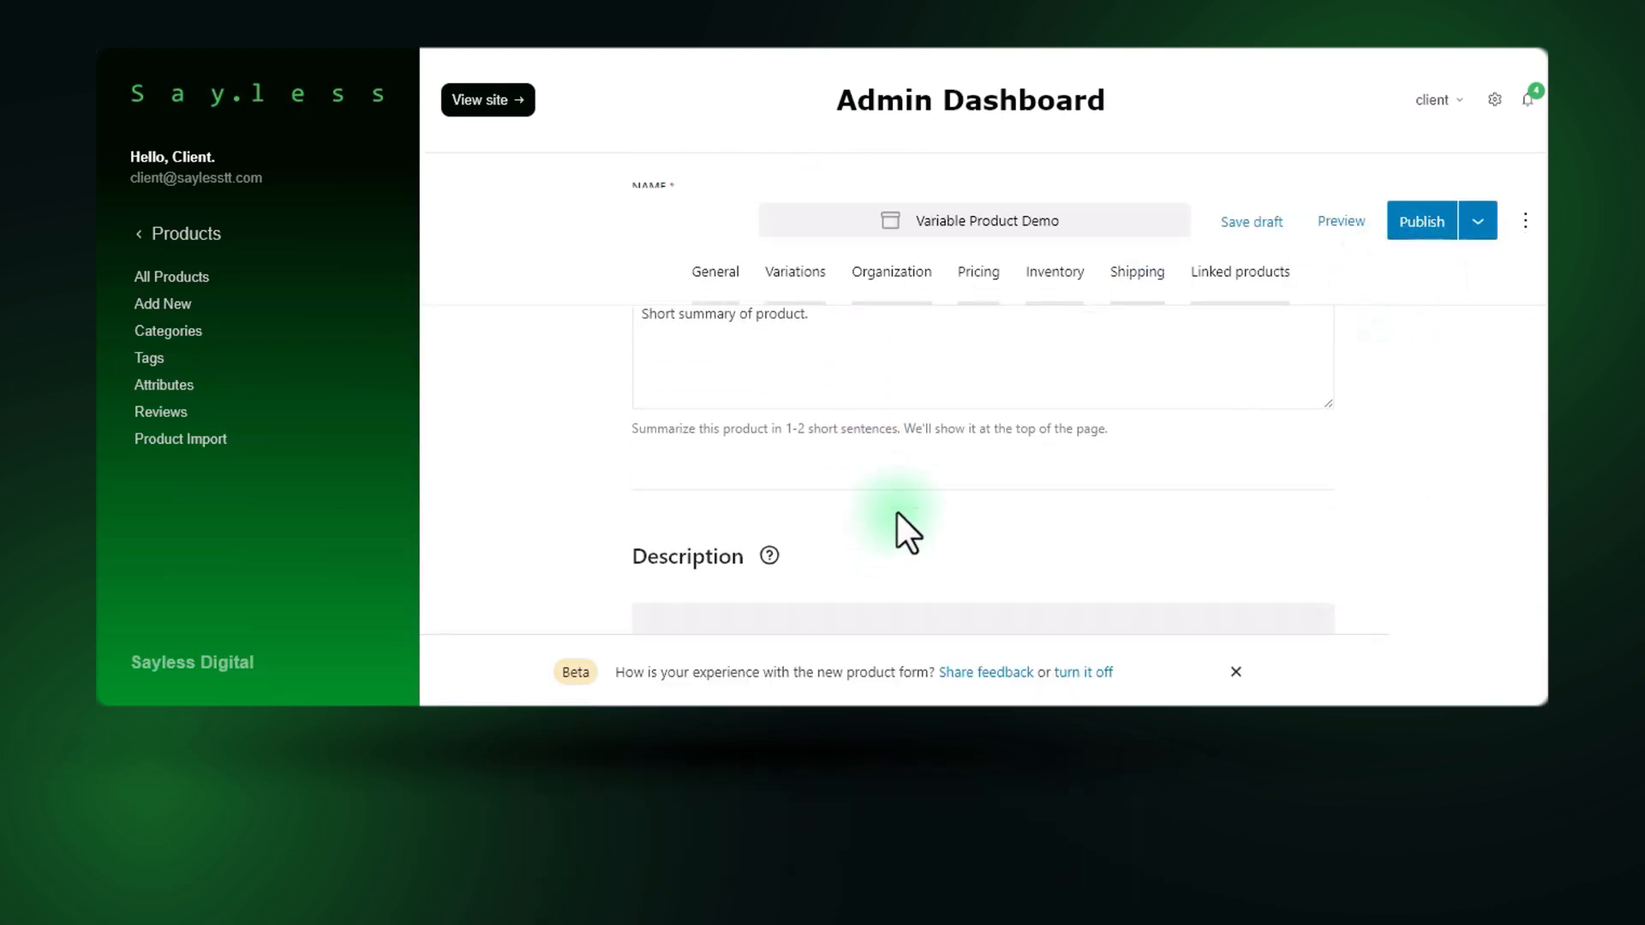
{"action": "scroll", "coordinate": [891, 505], "scroll_direction": "down", "scroll_amount": 5}
{"action": "scroll", "coordinate": [805, 500], "scroll_direction": "up", "scroll_amount": 2}
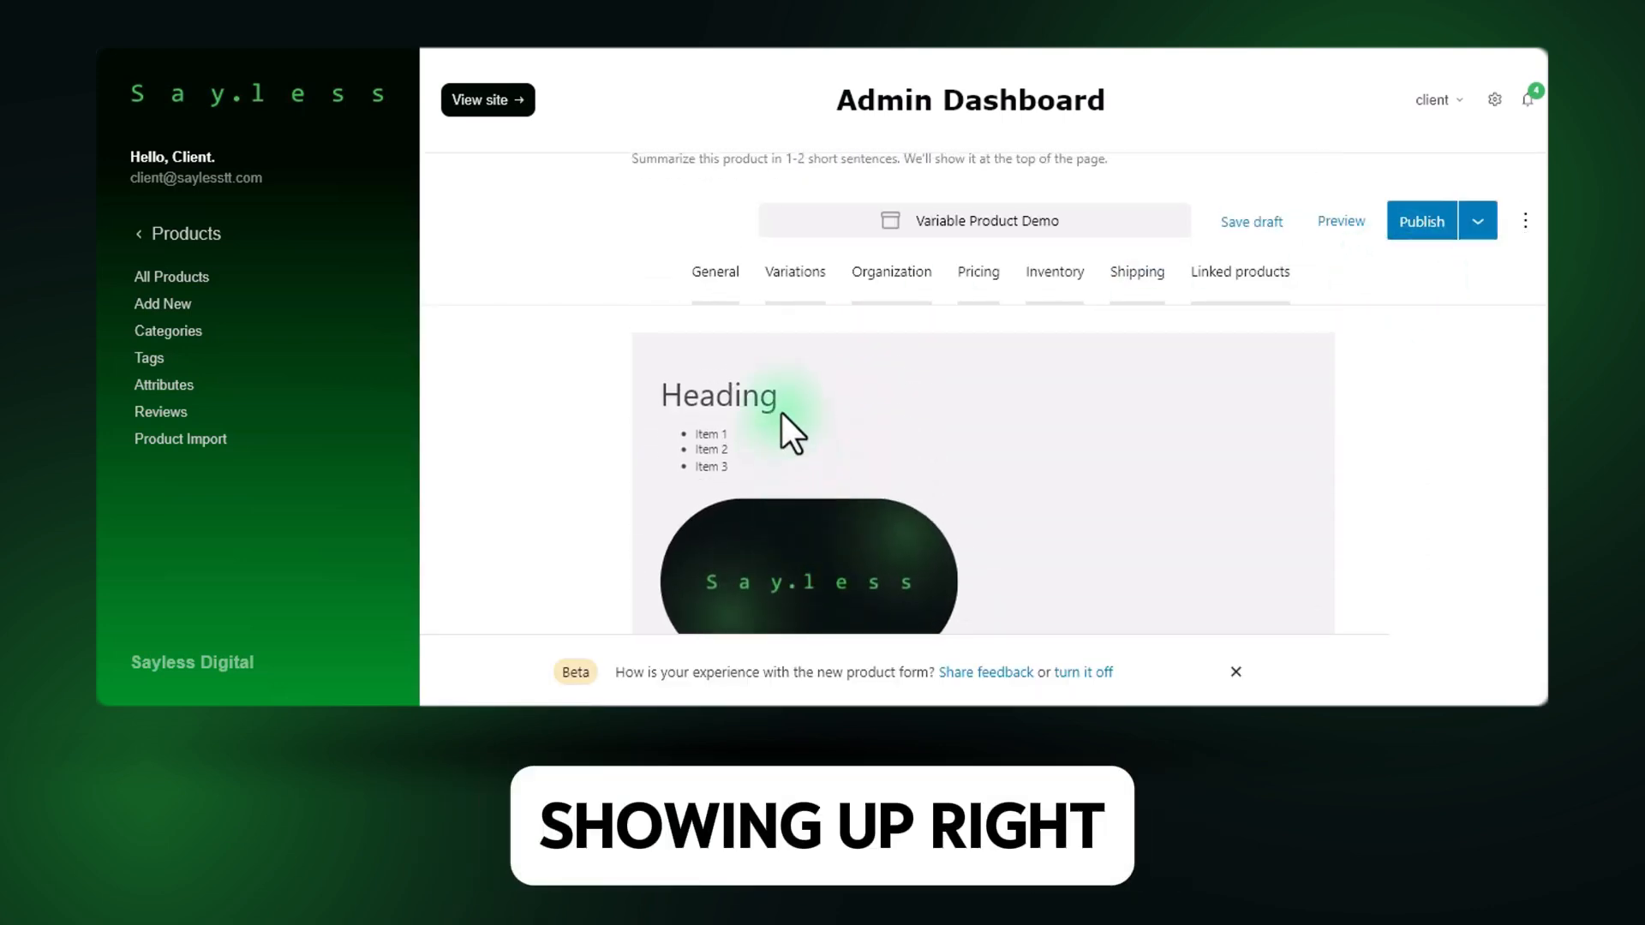
{"action": "scroll", "coordinate": [762, 557], "scroll_direction": "down", "scroll_amount": 3}
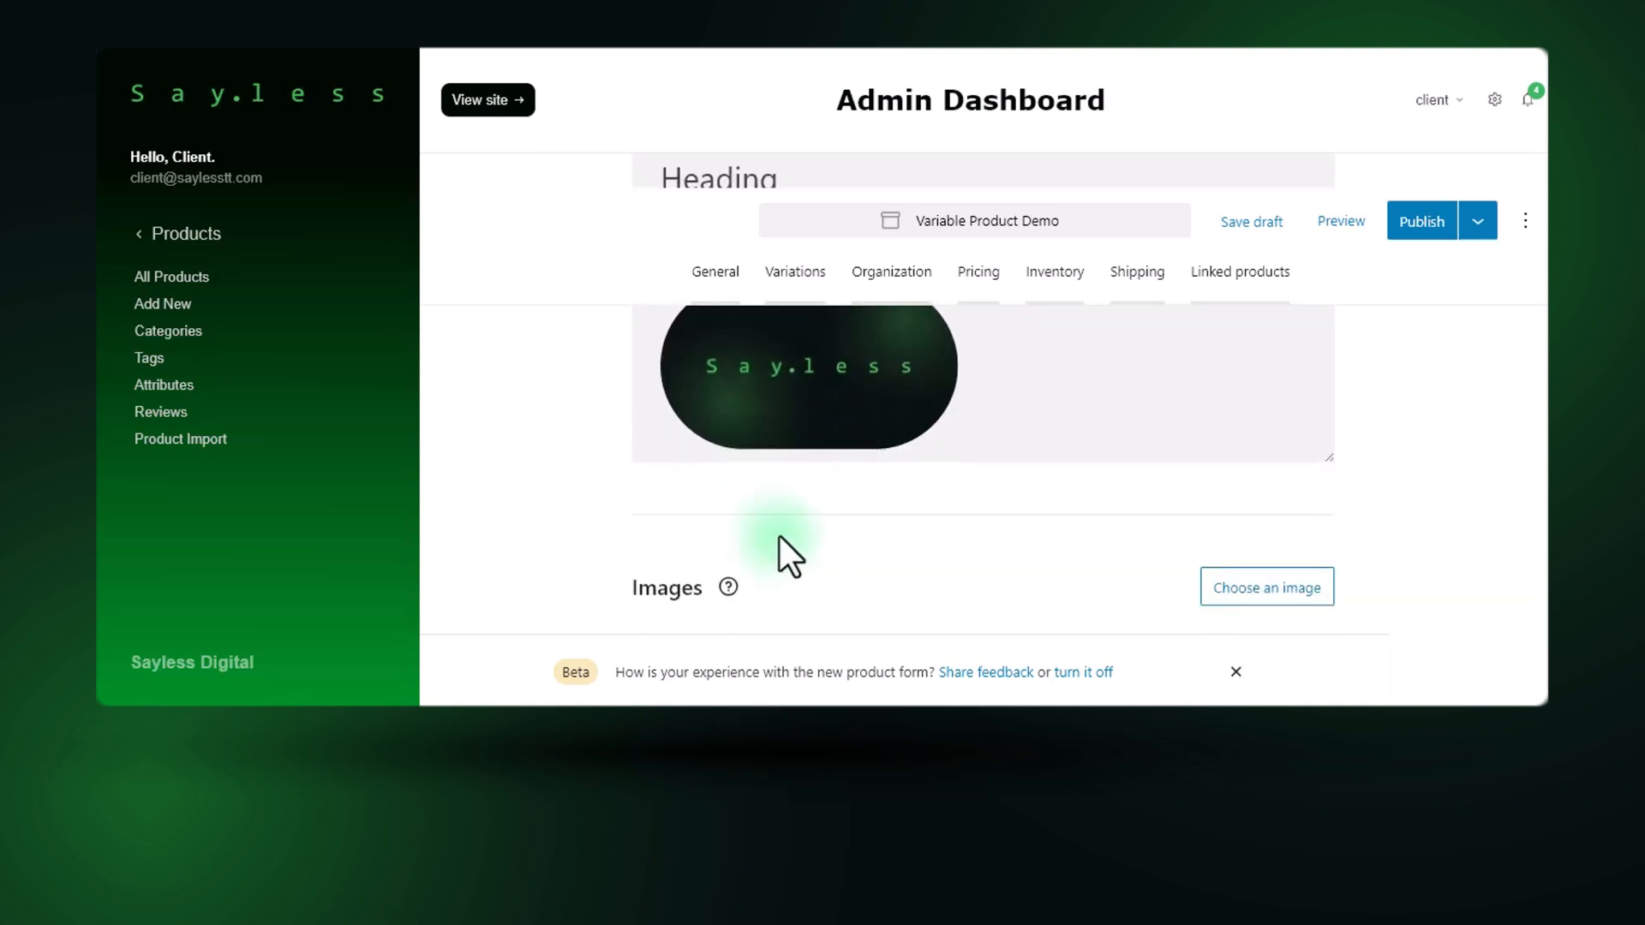
{"action": "scroll", "coordinate": [780, 536], "scroll_direction": "down", "scroll_amount": 3}
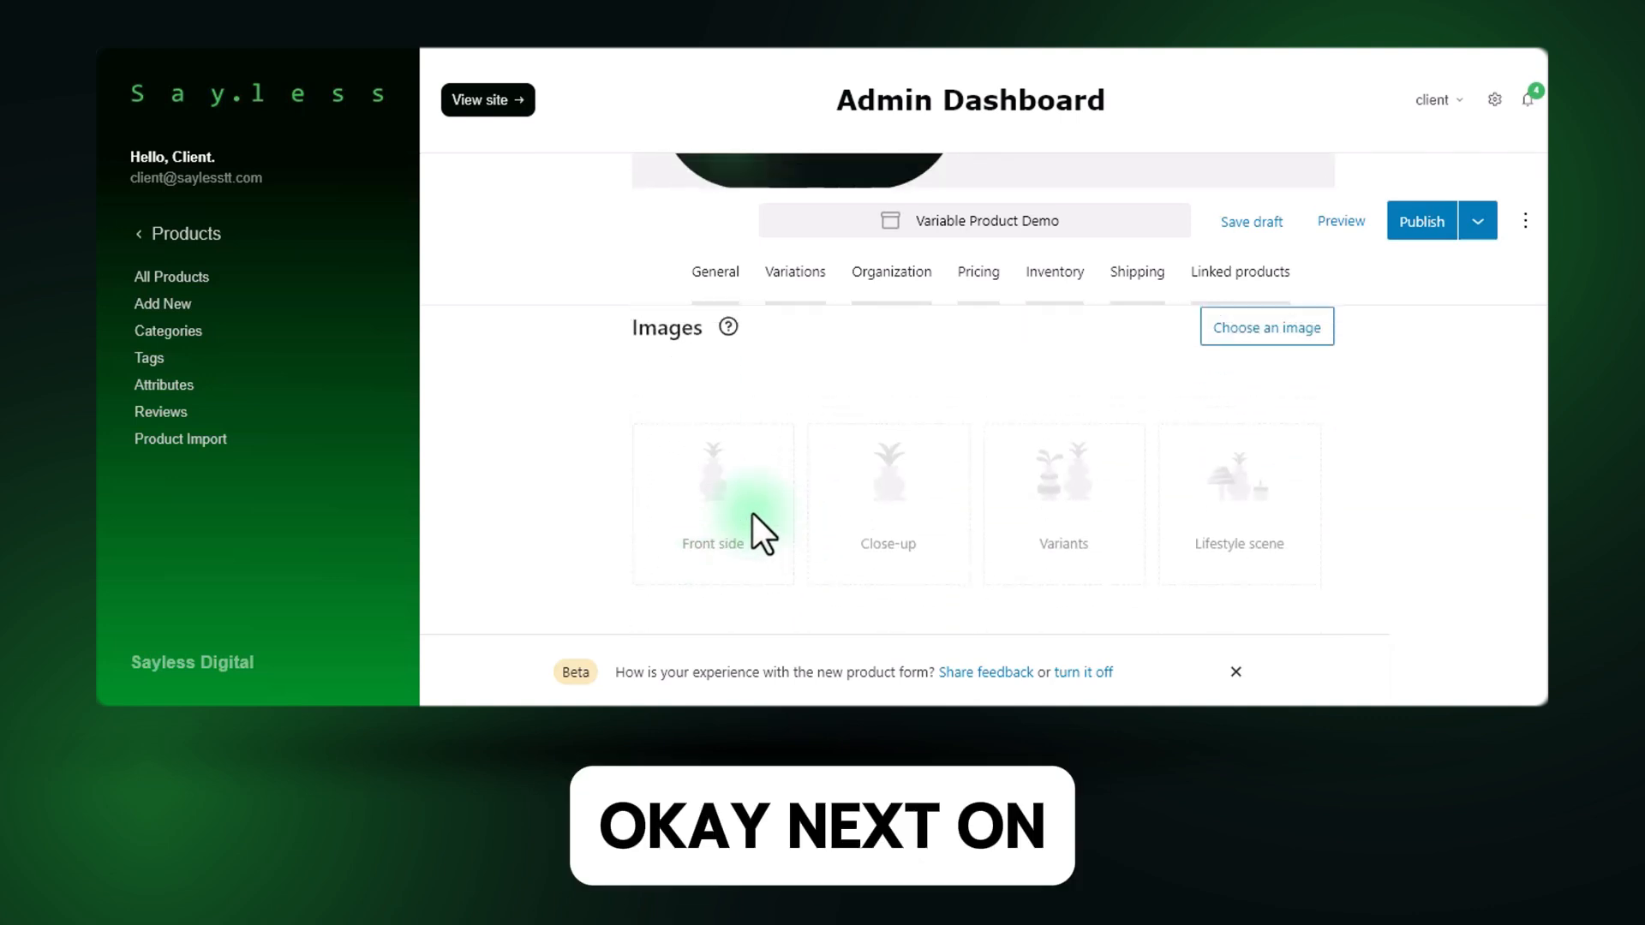
Add meeting-logo.png and Sayless-Light-Glow-Logo-Transparent-Bg-Profile-1.png from the media library as product images.
{"action": "scroll", "coordinate": [753, 514], "scroll_direction": "up", "scroll_amount": 1}
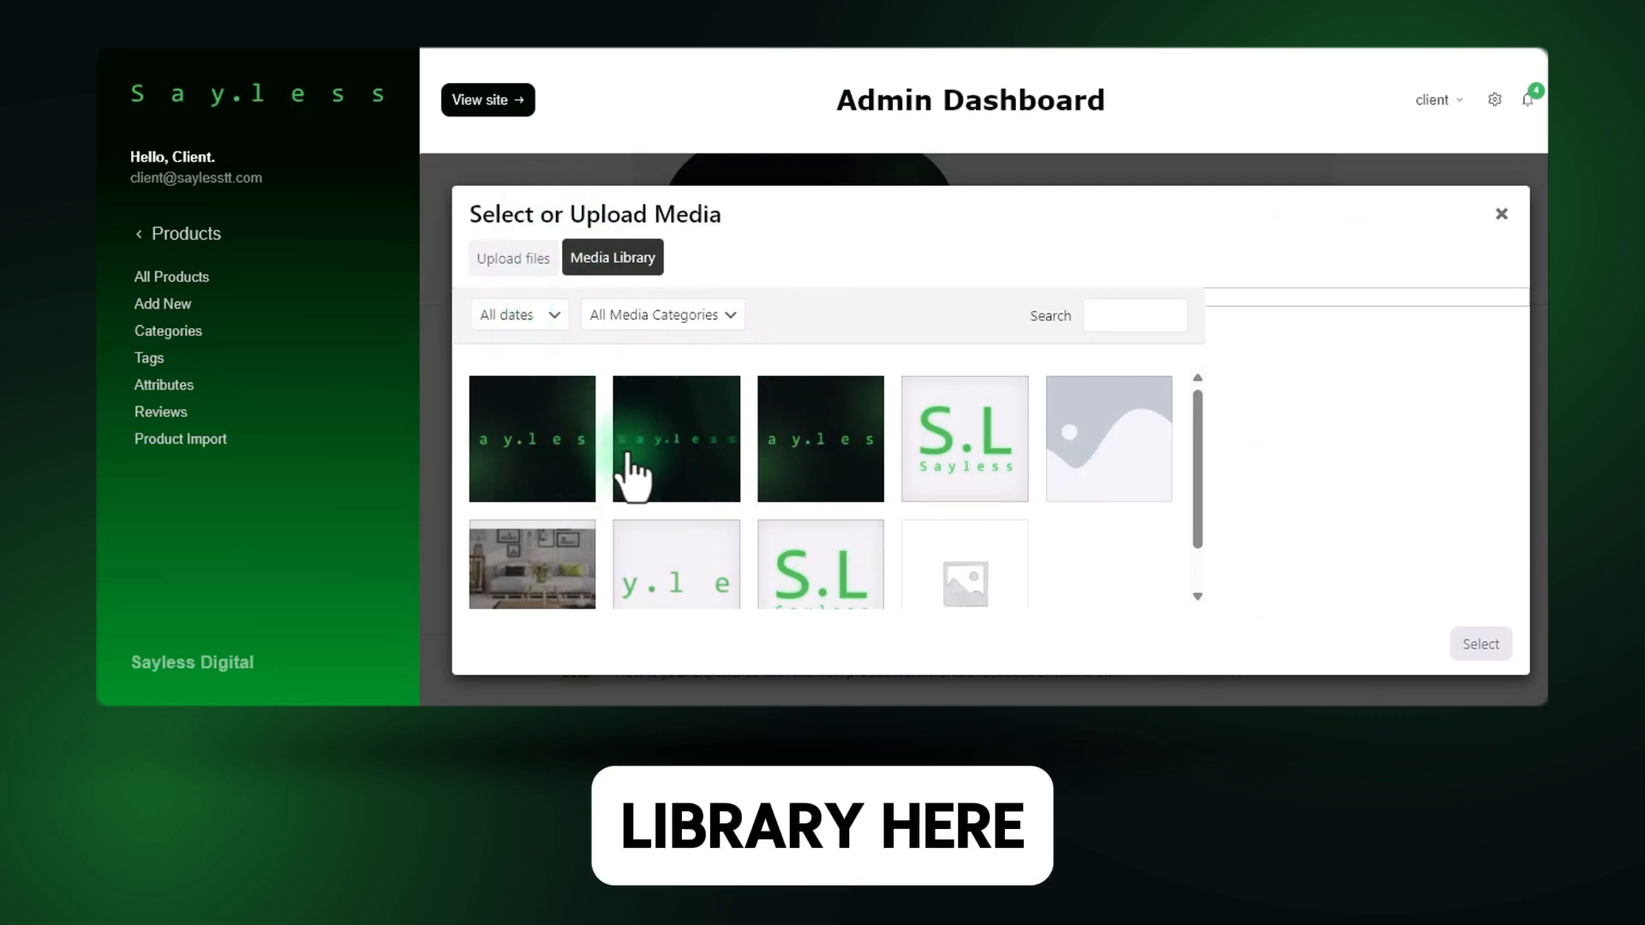
{"action": "left_click", "coordinate": [533, 259]}
{"action": "left_click", "coordinate": [622, 267]}
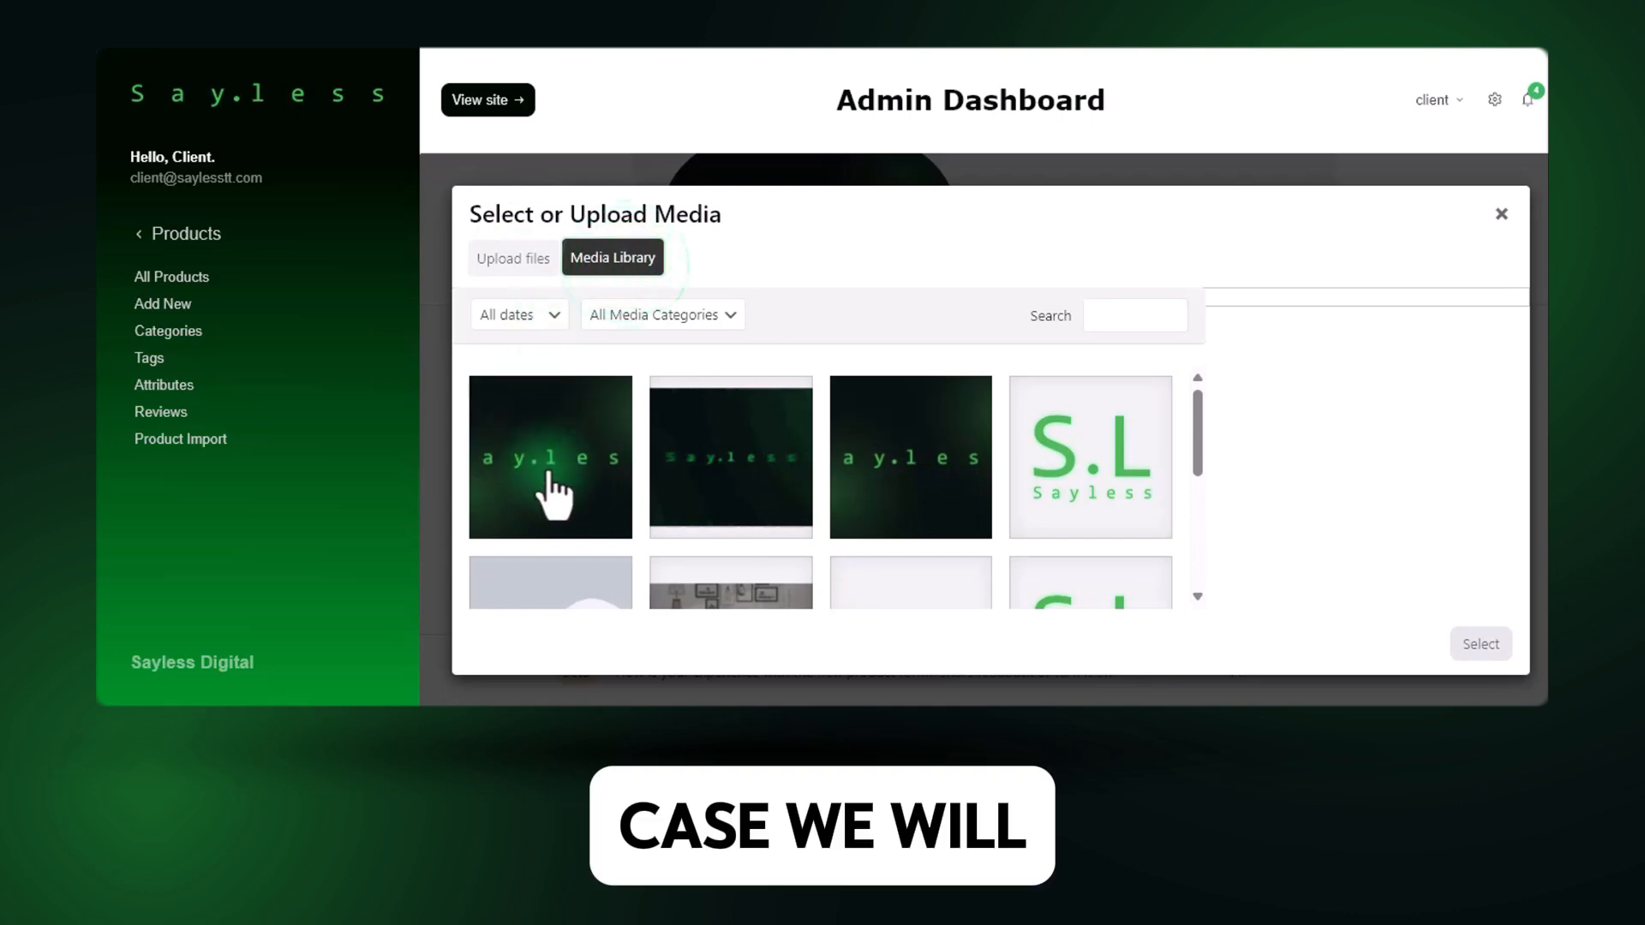
{"action": "left_click", "coordinate": [548, 470]}
{"action": "scroll", "coordinate": [733, 480], "scroll_direction": "down", "scroll_amount": 2}
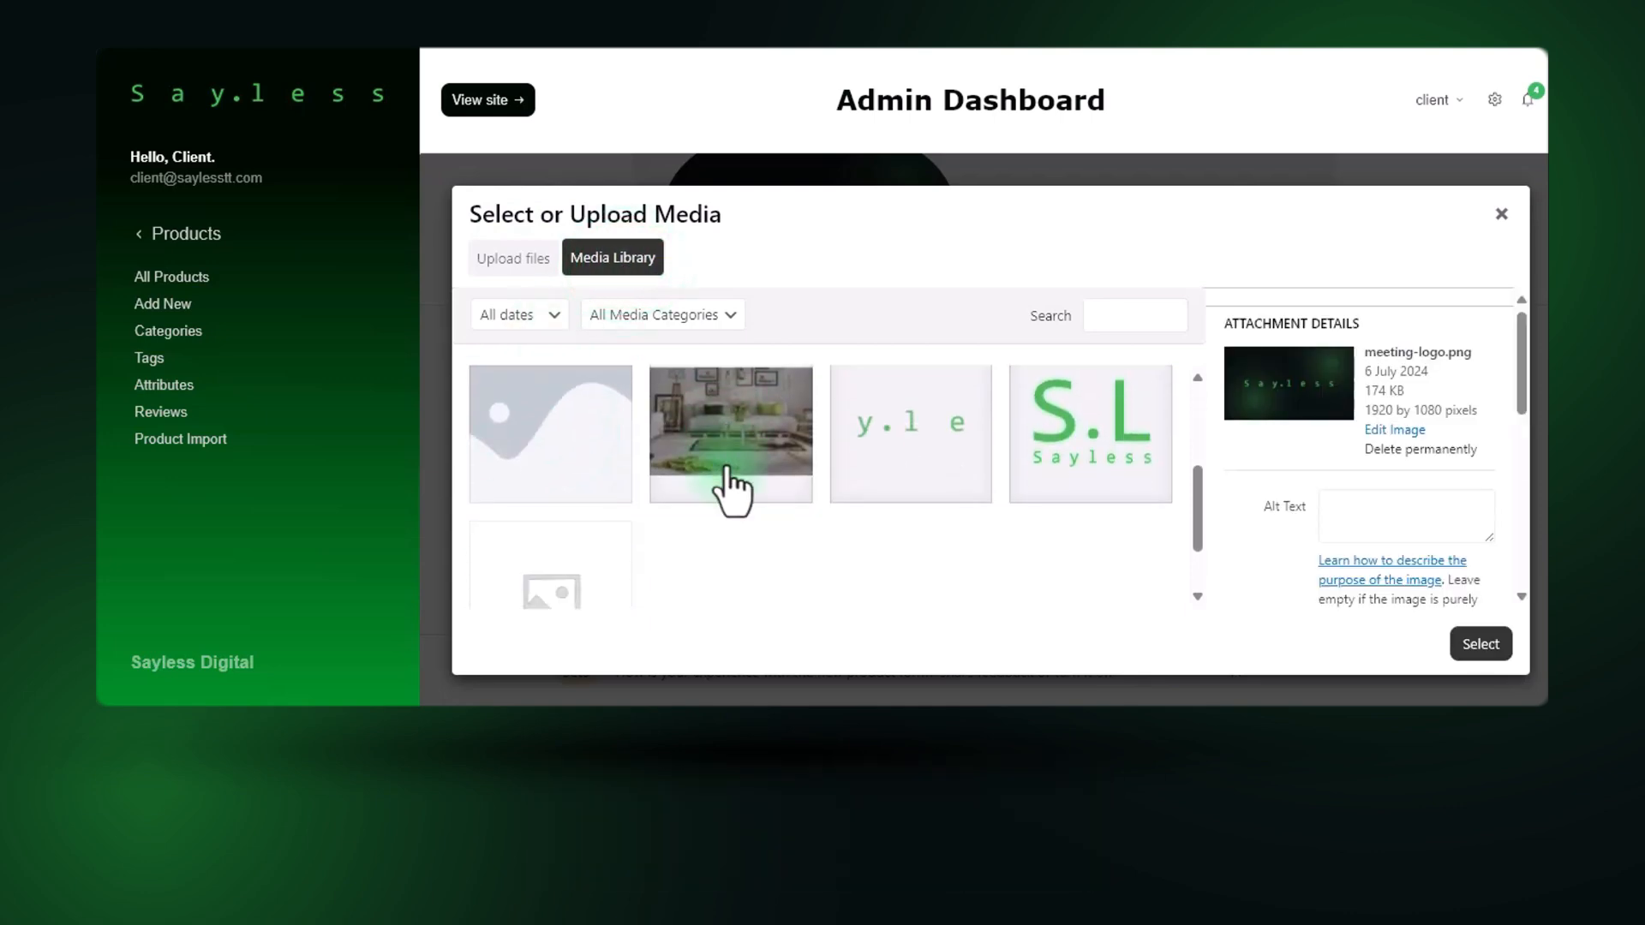
{"action": "scroll", "coordinate": [728, 492], "scroll_direction": "up", "scroll_amount": 2}
{"action": "left_click", "coordinate": [1092, 540]}
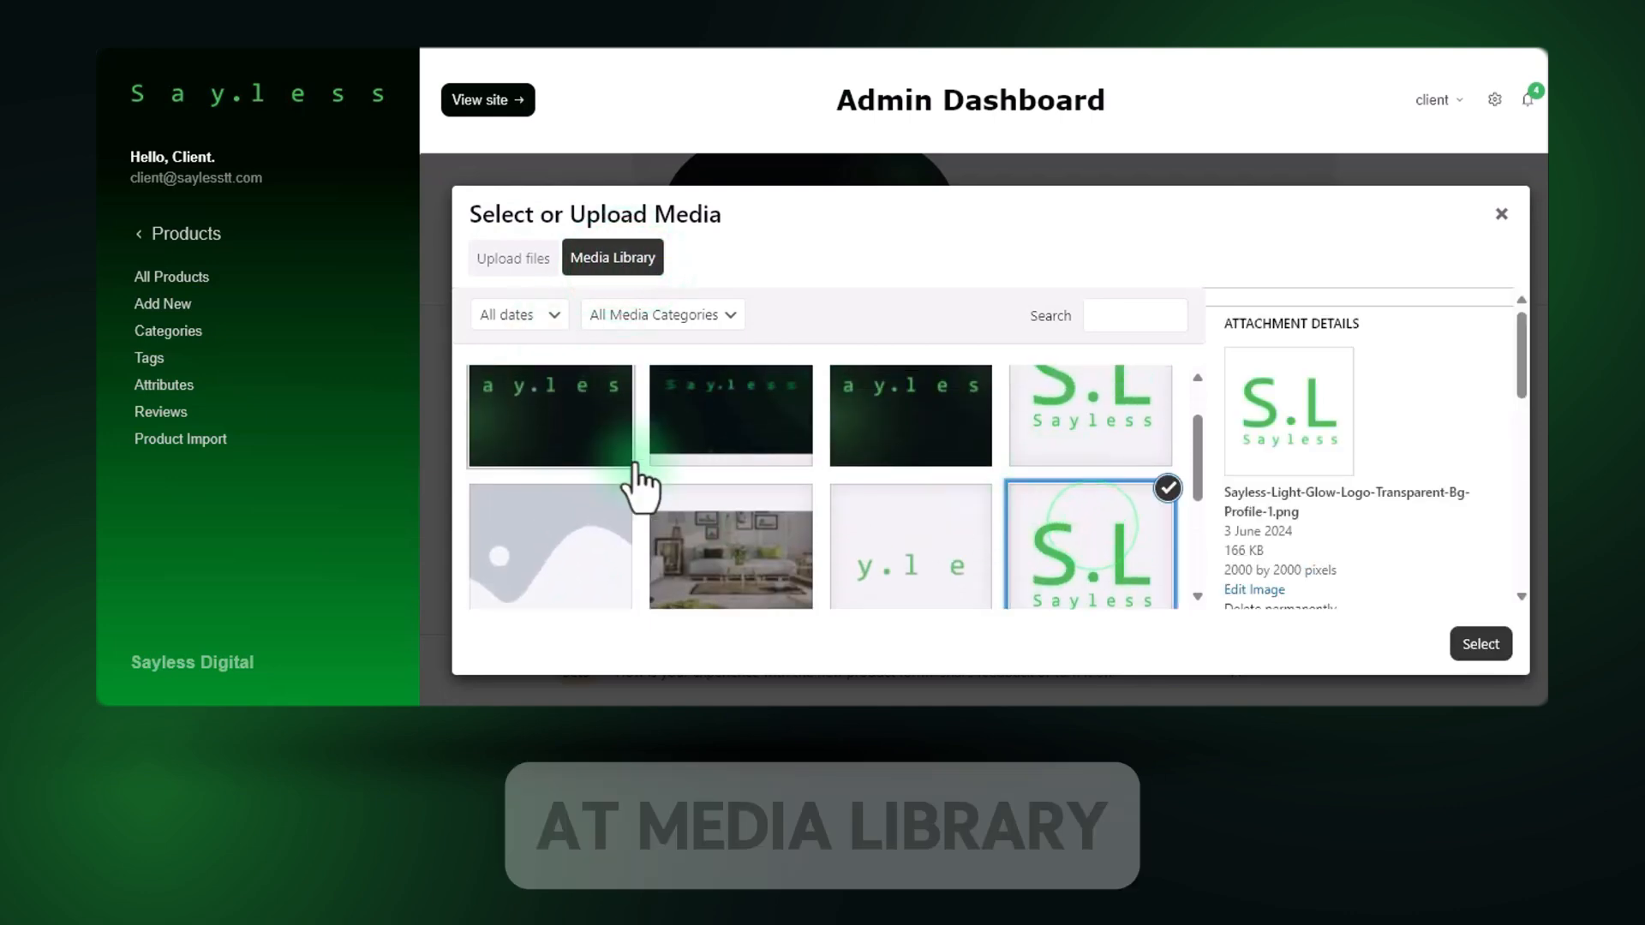
{"action": "scroll", "coordinate": [796, 558], "scroll_direction": "up", "scroll_amount": 1}
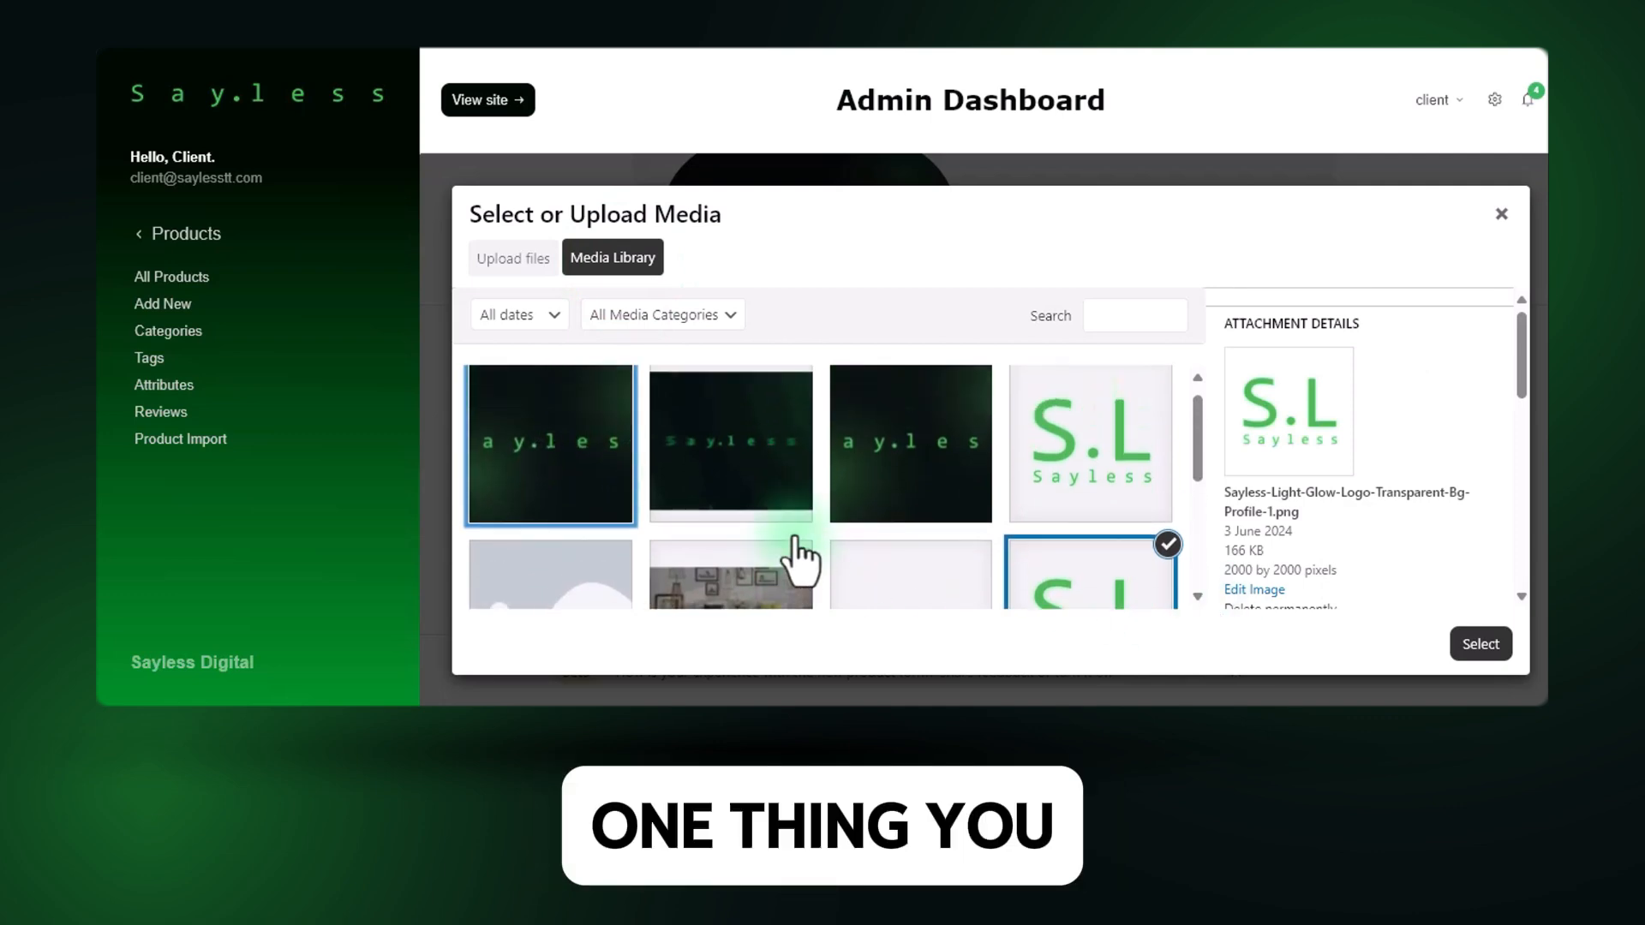
{"action": "scroll", "coordinate": [976, 505], "scroll_direction": "down", "scroll_amount": 1}
{"action": "left_click", "coordinate": [1480, 643]}
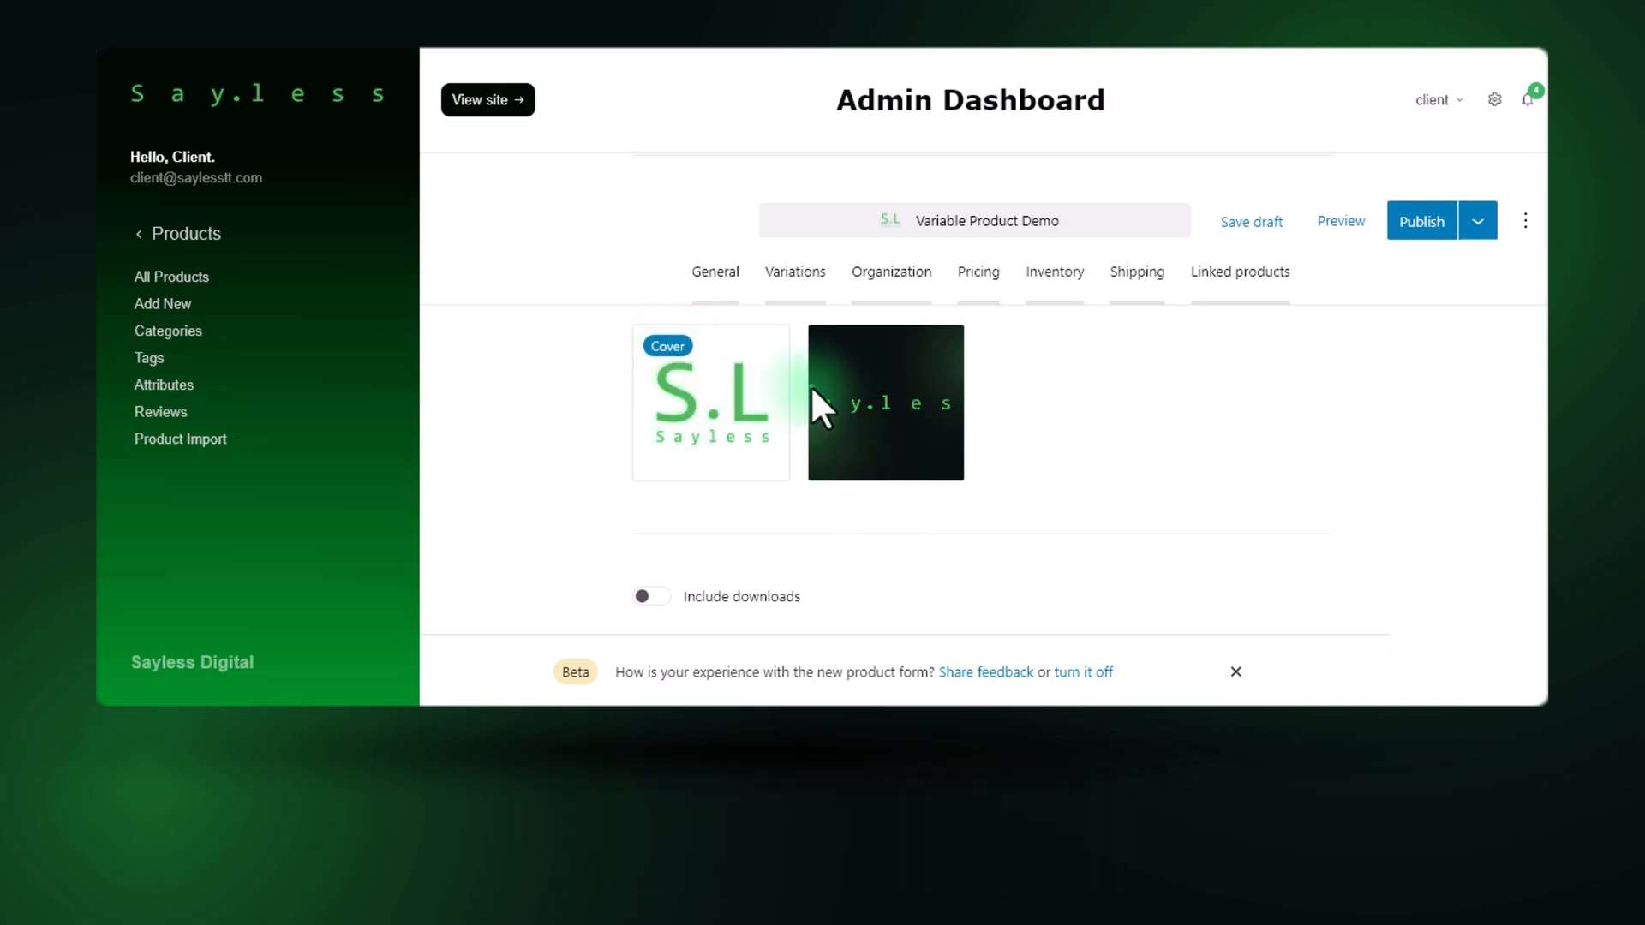
Try the dark Sayless banner as the product's cover image and restore the S.L logo as the cover.
{"action": "scroll", "coordinate": [882, 480], "scroll_direction": "up", "scroll_amount": 2}
{"action": "right_click", "coordinate": [891, 521]}
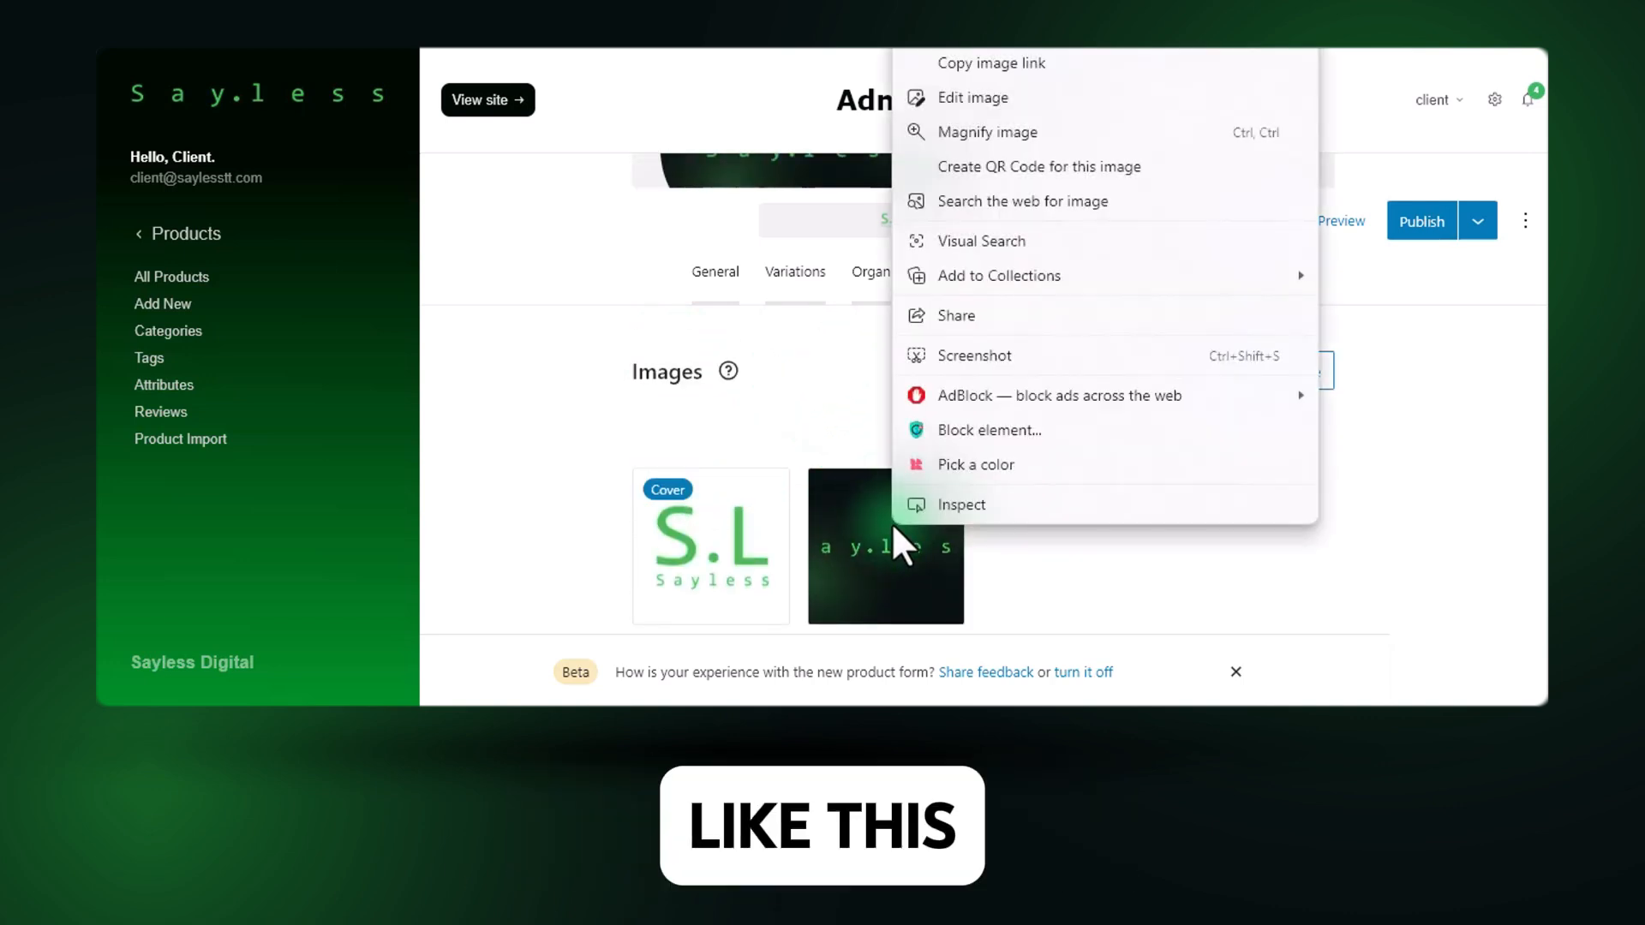
{"action": "left_click", "coordinate": [883, 529]}
{"action": "left_click", "coordinate": [909, 435]}
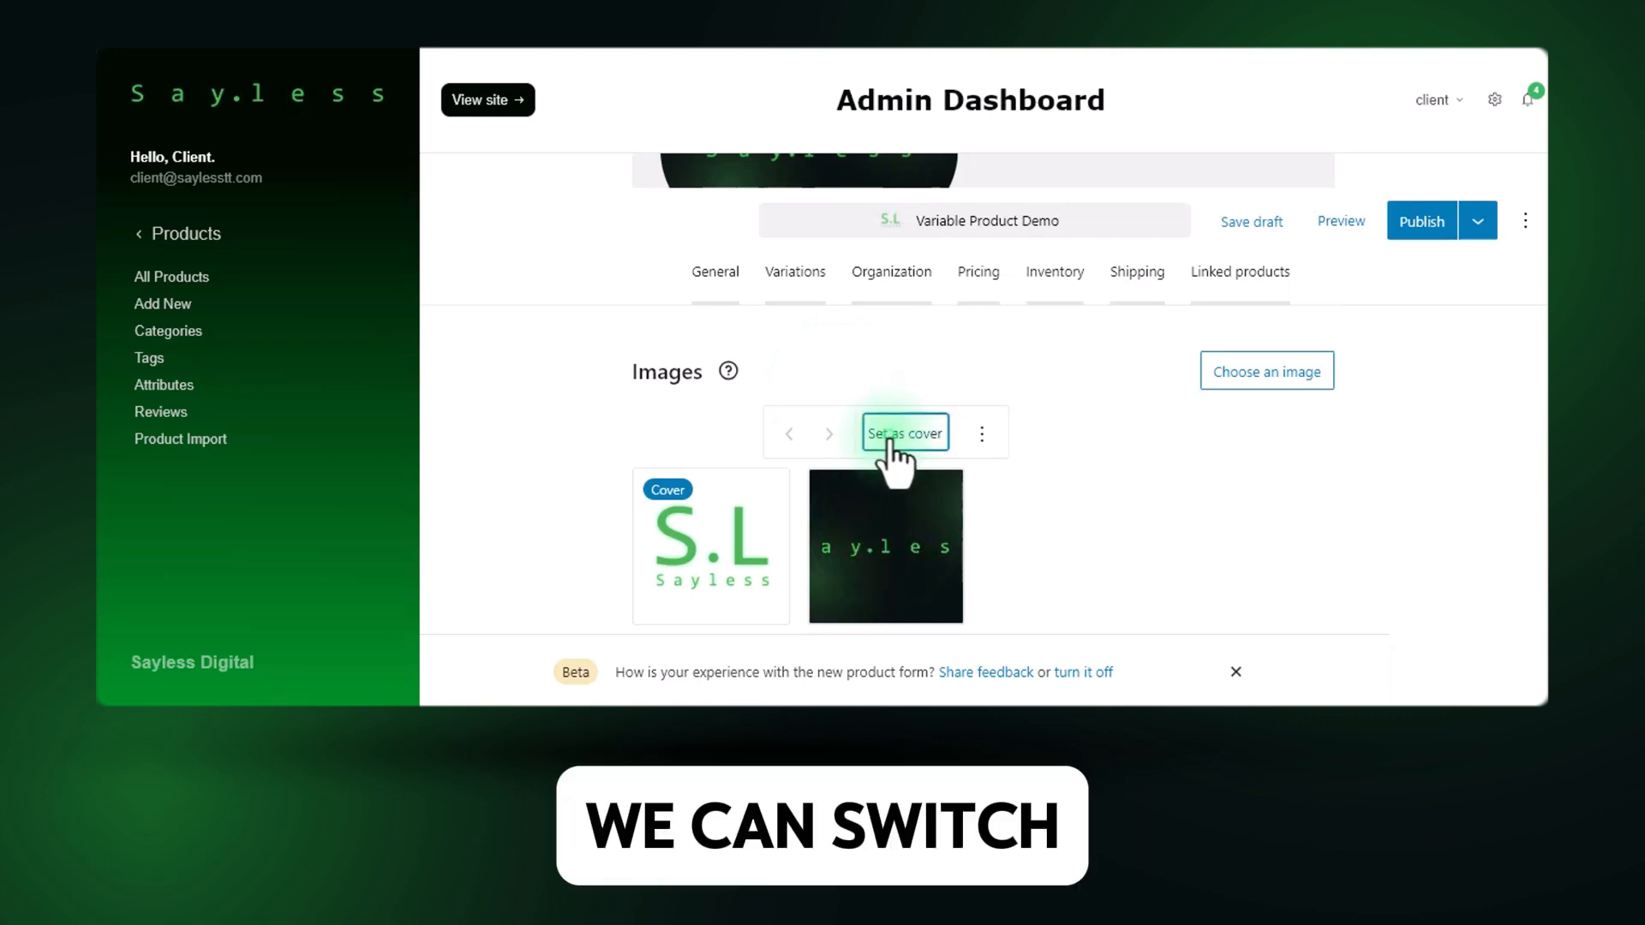
{"action": "left_click", "coordinate": [866, 532]}
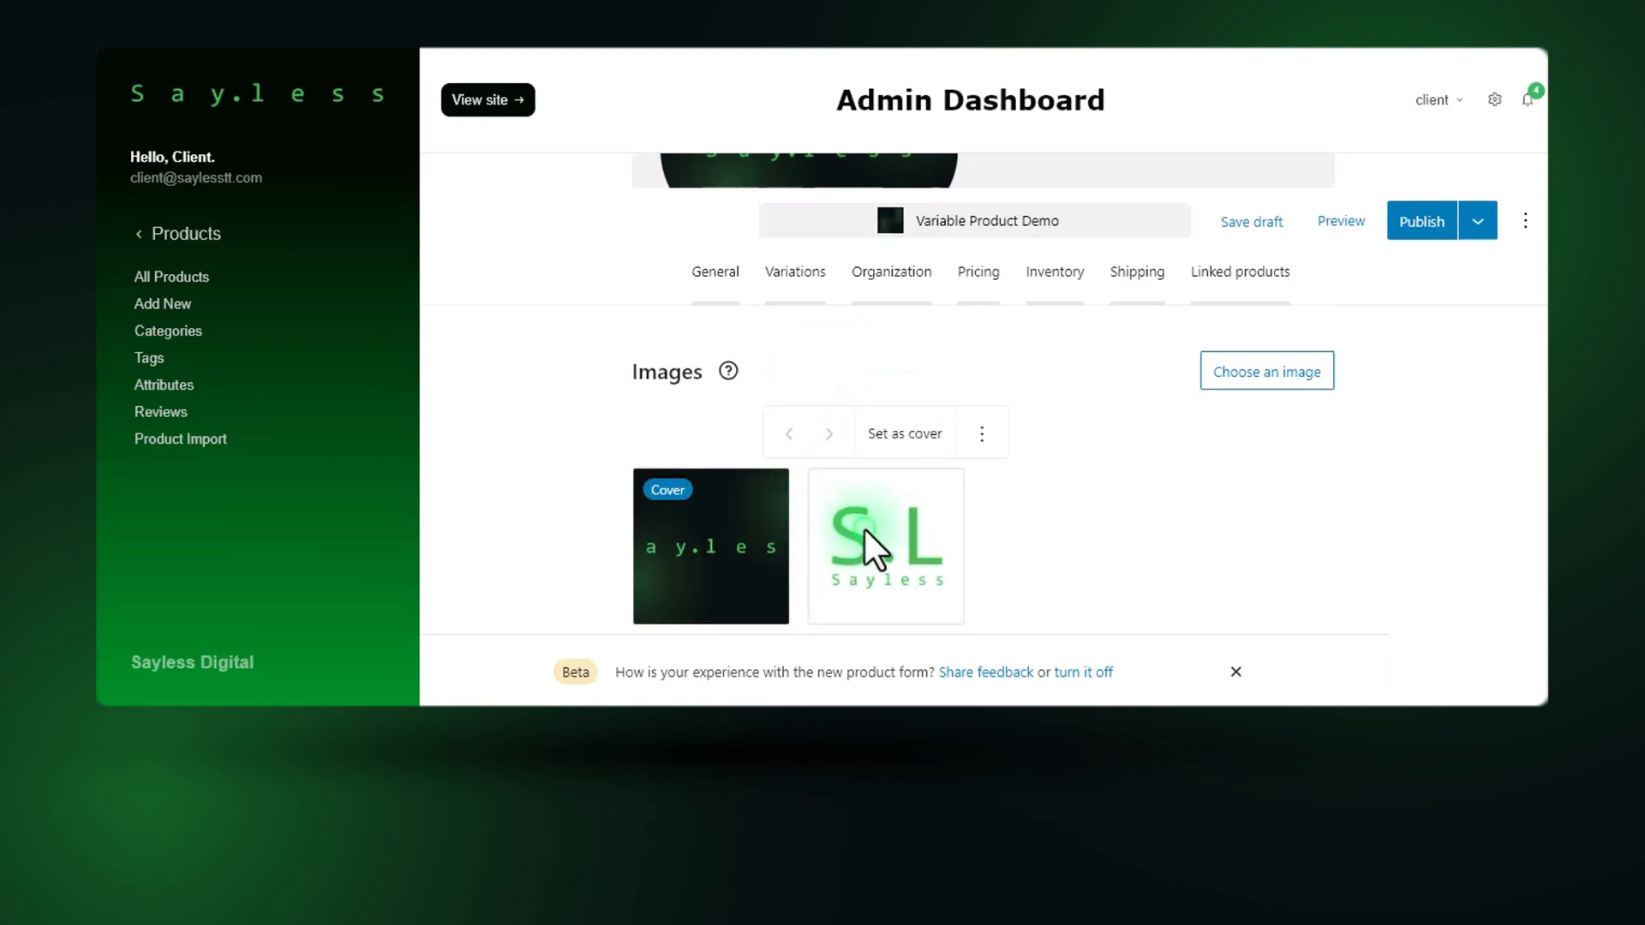
{"action": "left_click", "coordinate": [888, 434]}
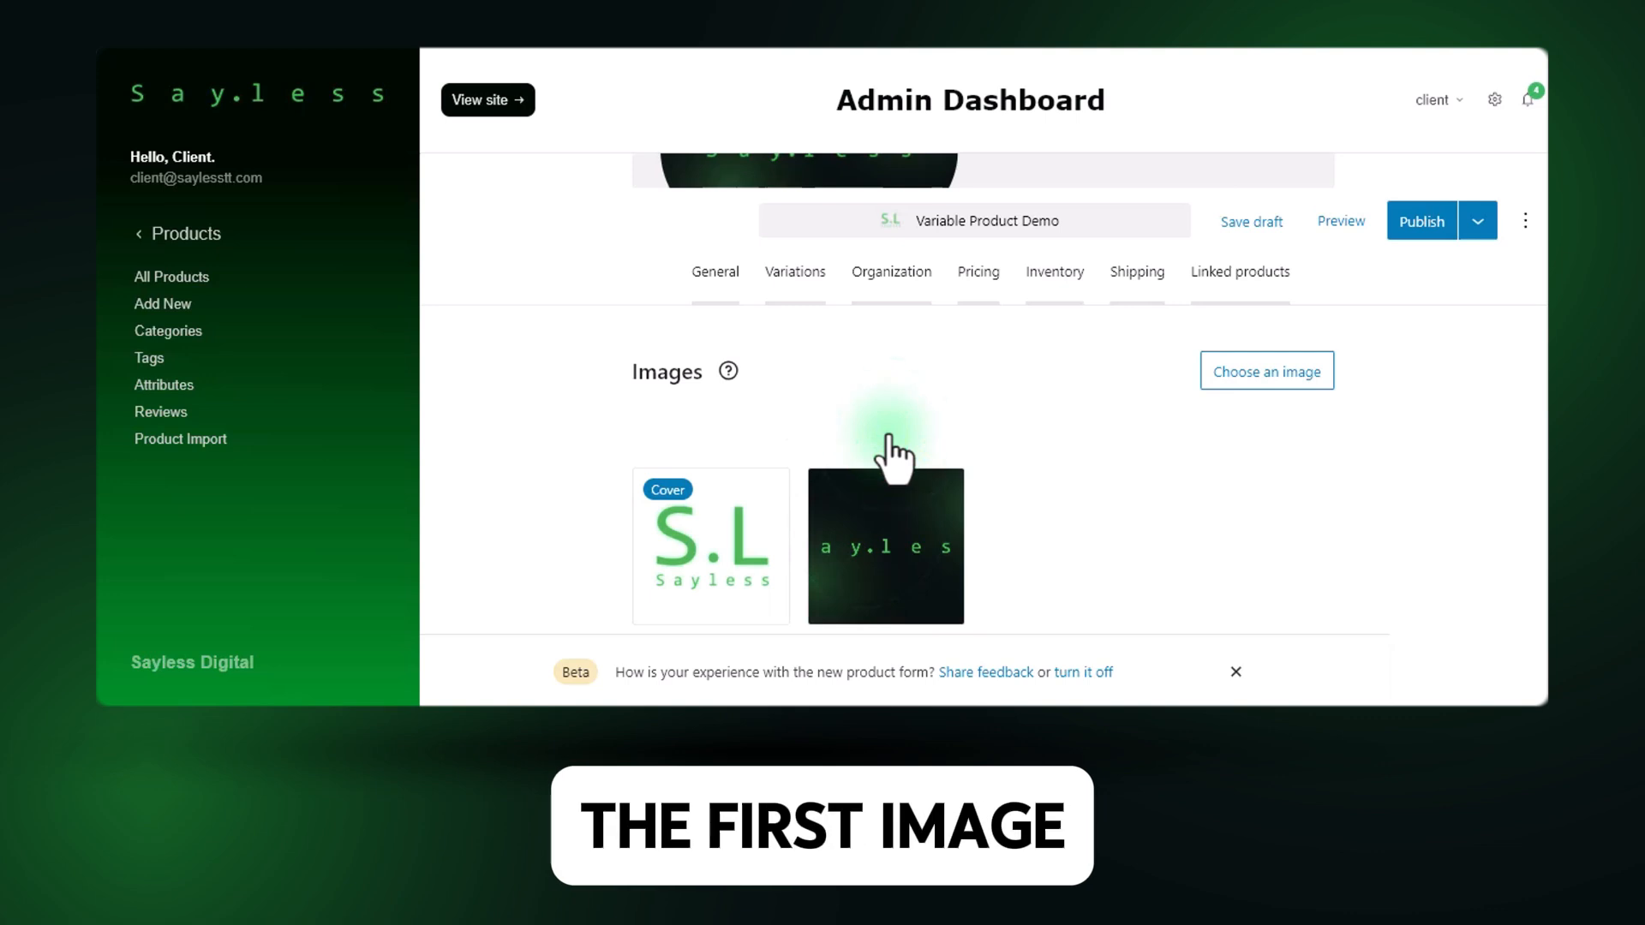
Examine how the cover image is used on the store's Test product page and in the shop listing.
{"action": "scroll", "coordinate": [889, 446], "scroll_direction": "down", "scroll_amount": 2}
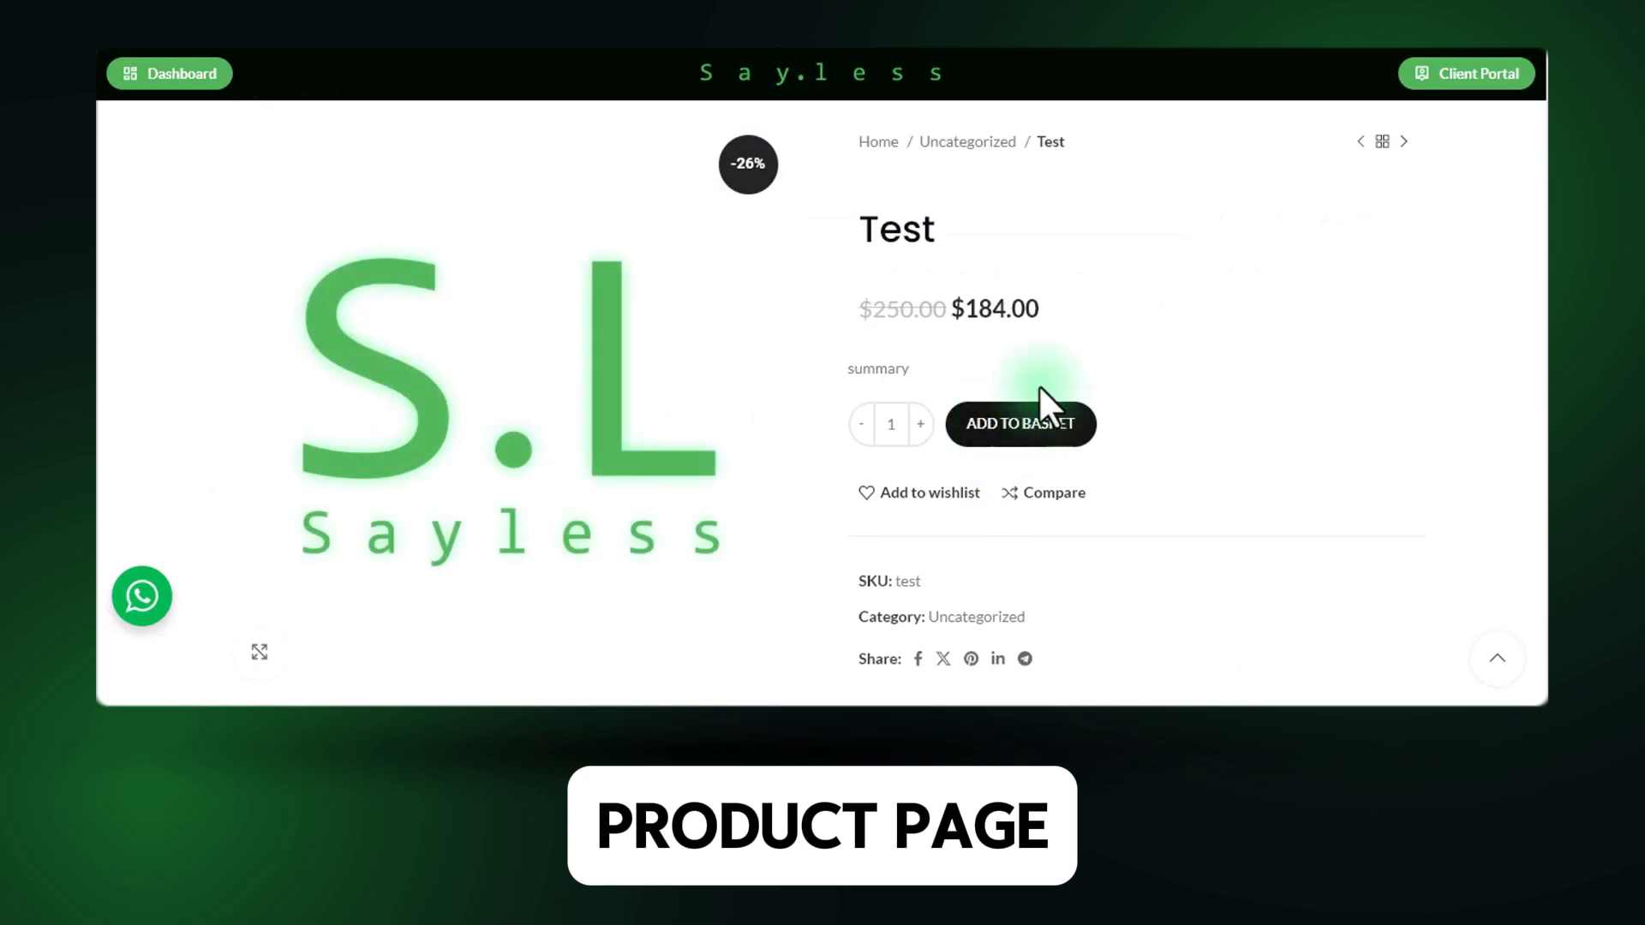
{"action": "scroll", "coordinate": [1100, 445], "scroll_direction": "down", "scroll_amount": 2}
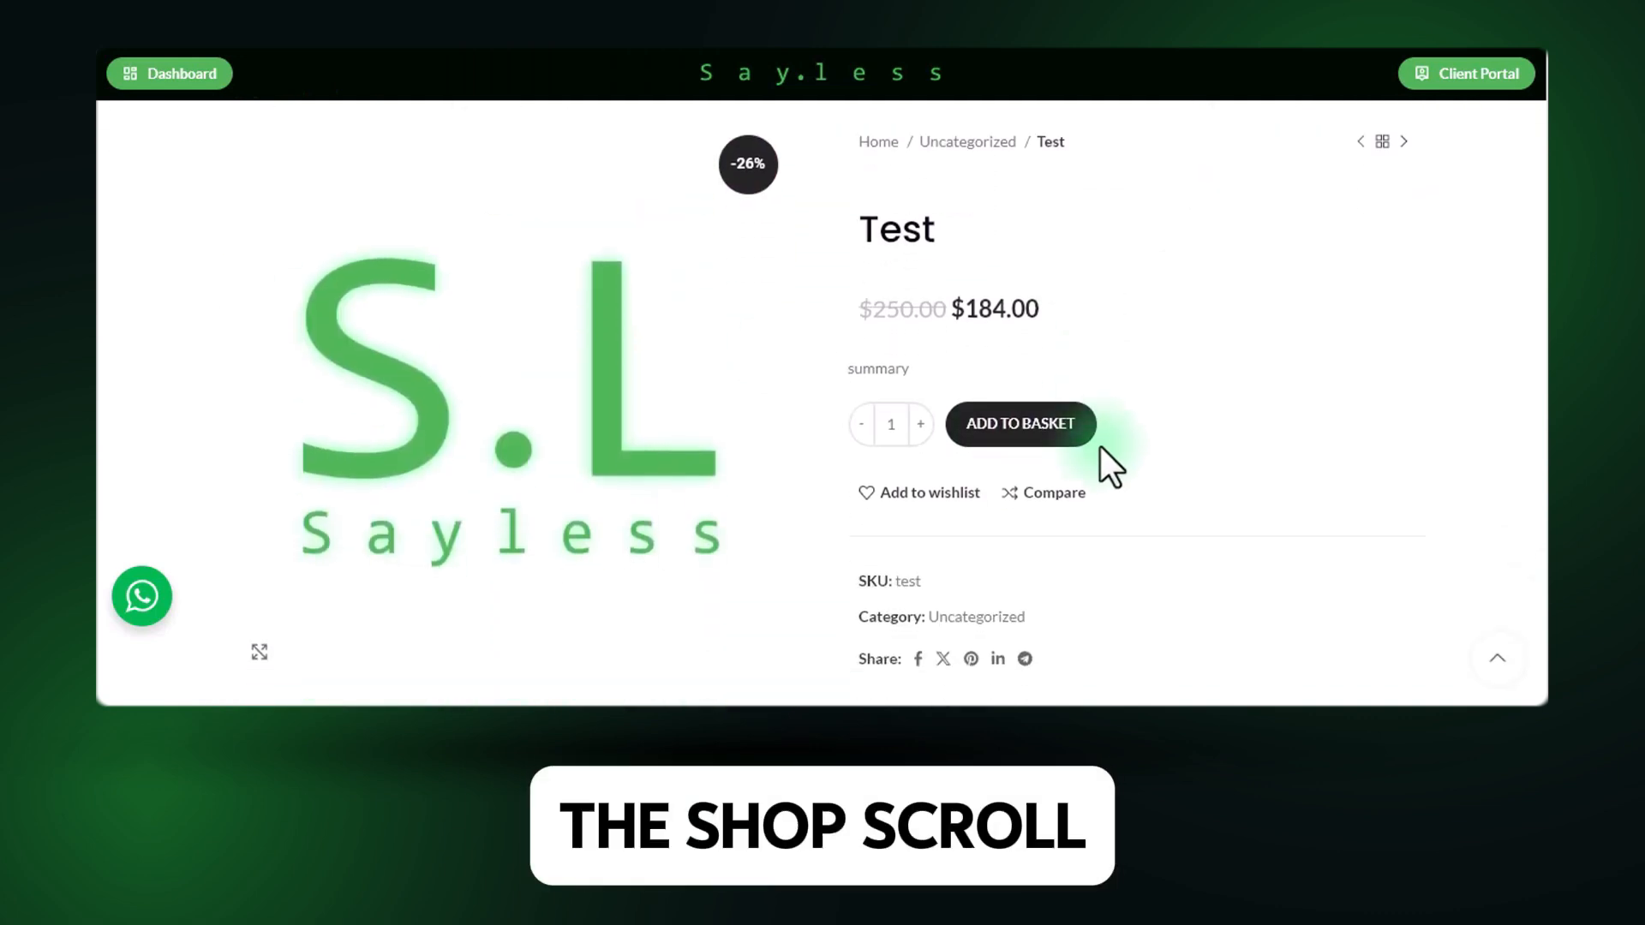
{"action": "scroll", "coordinate": [1059, 463], "scroll_direction": "up", "scroll_amount": 2}
{"action": "scroll", "coordinate": [1059, 463], "scroll_direction": "up", "scroll_amount": 1}
{"action": "left_click", "coordinate": [189, 215]}
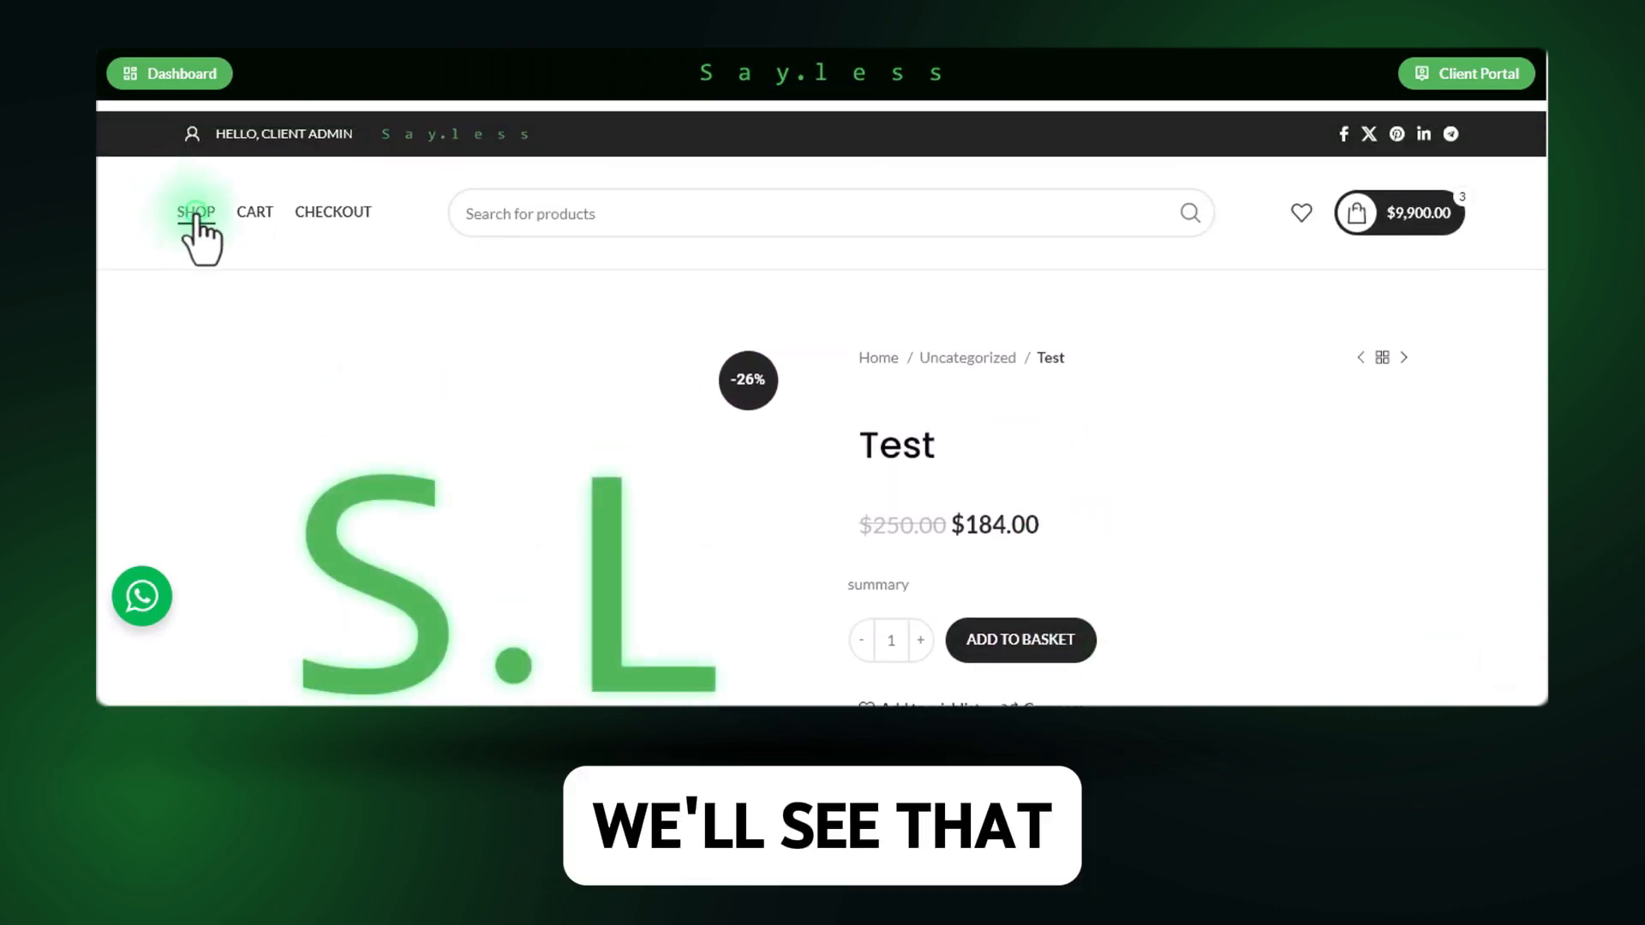
{"action": "scroll", "coordinate": [783, 249], "scroll_direction": "down", "scroll_amount": 3}
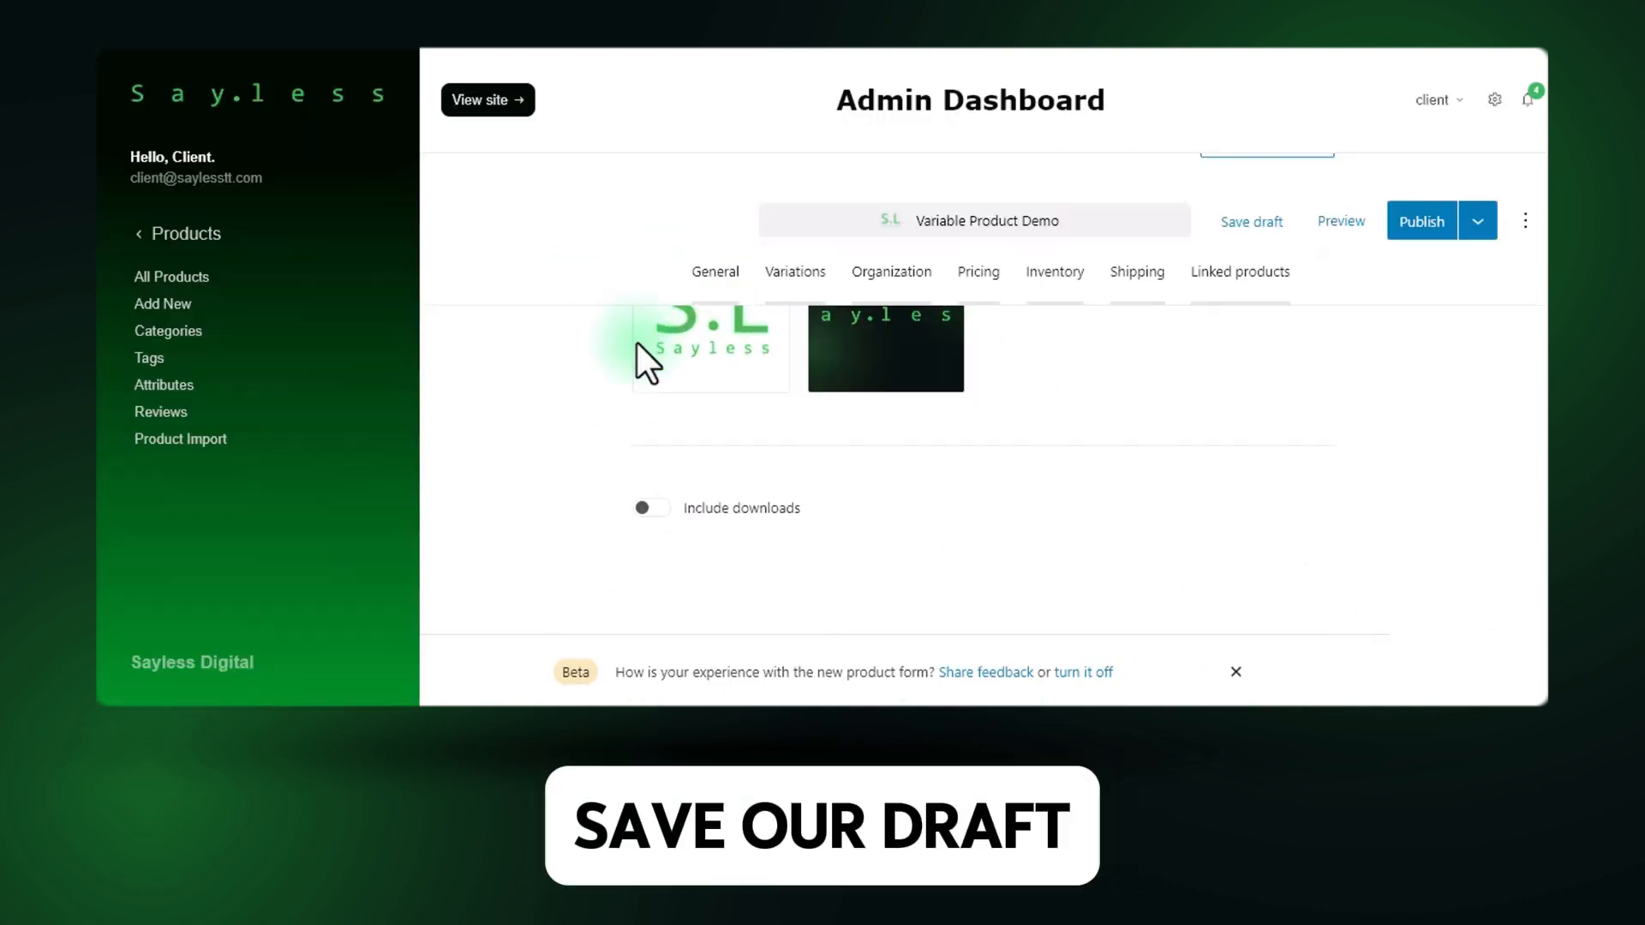
Save the Variable Product Demo product as a draft.
{"action": "scroll", "coordinate": [939, 583], "scroll_direction": "up", "scroll_amount": 10}
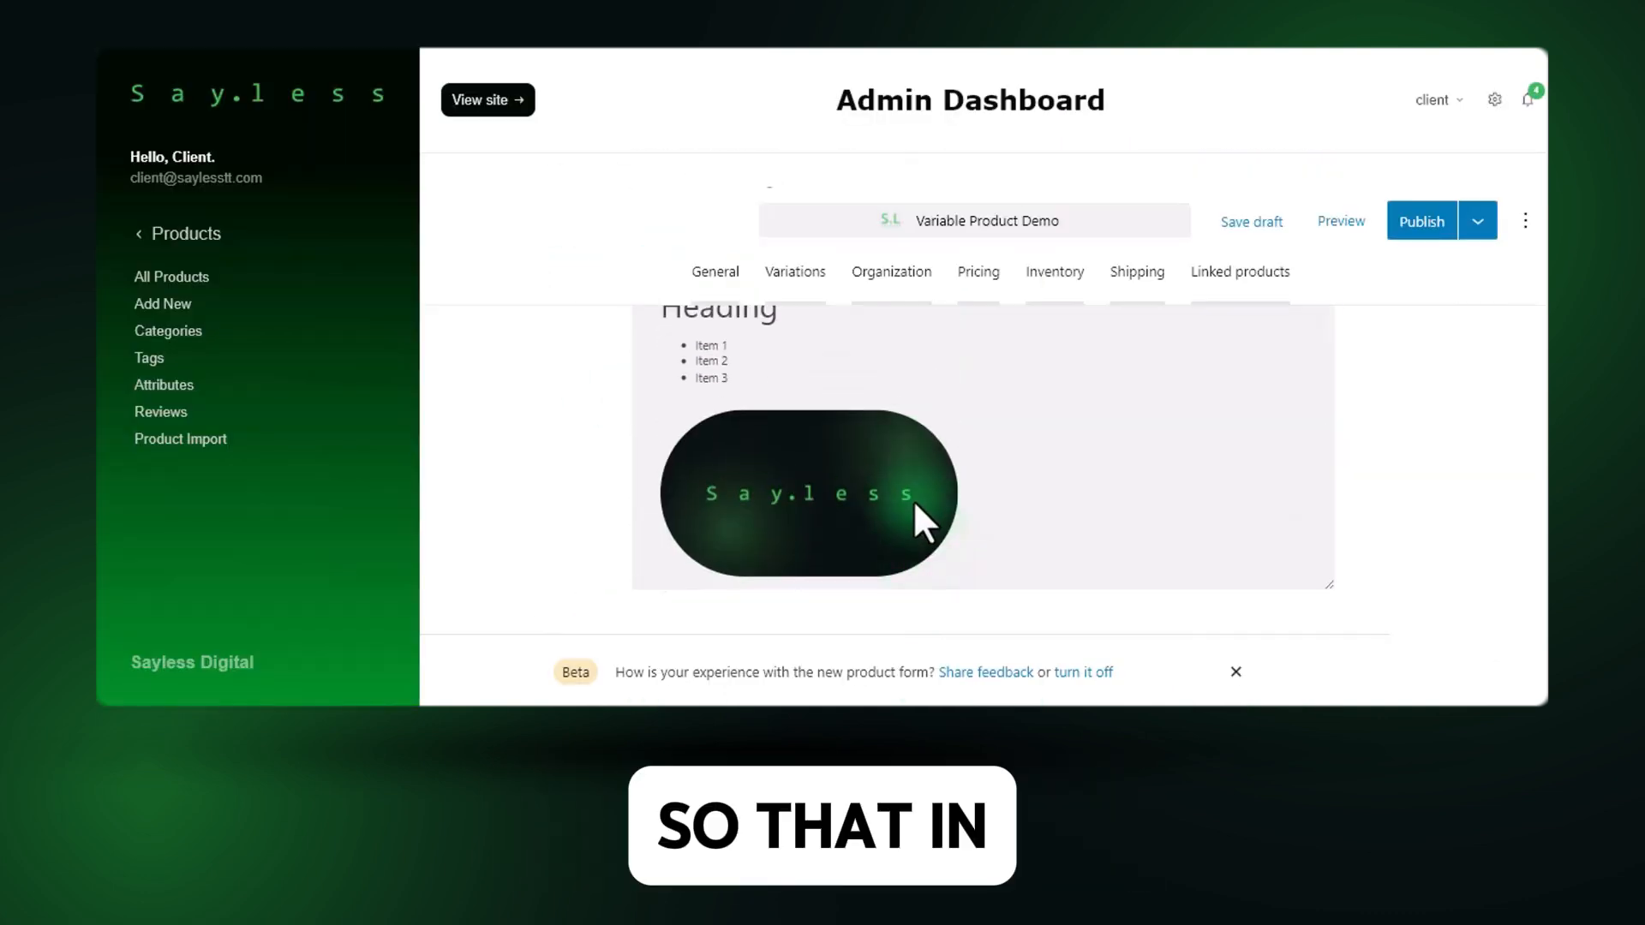
{"action": "left_click", "coordinate": [1253, 228]}
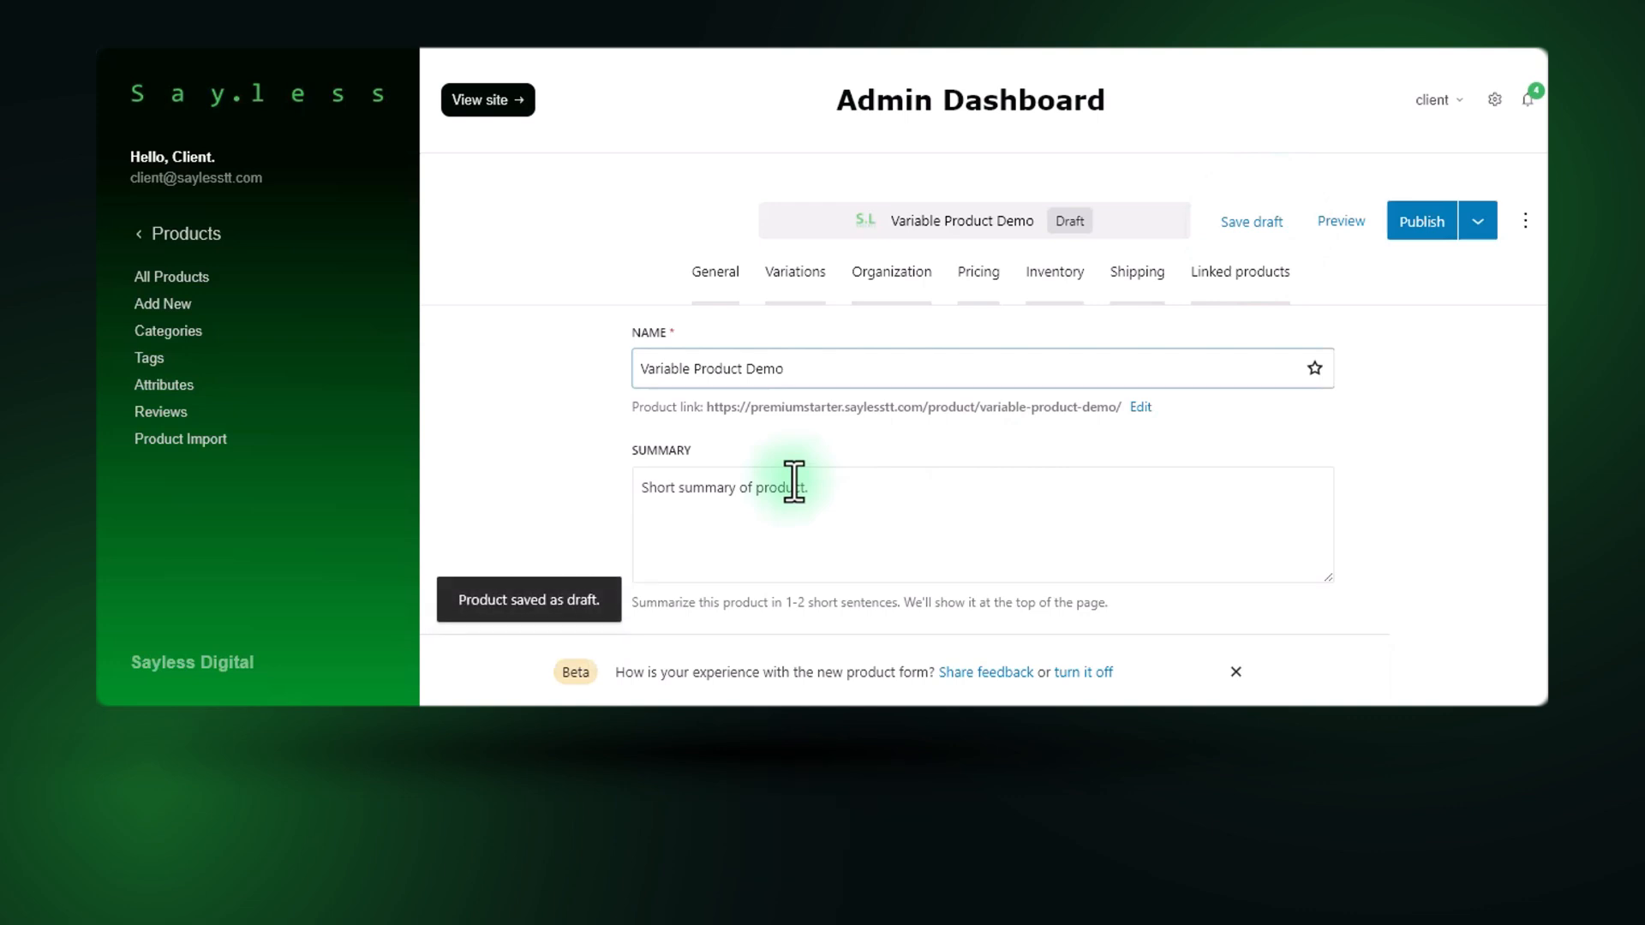
Start adding variation options to the product and choose the Color attribute with the values Black, Red and White.
{"action": "left_click", "coordinate": [794, 273]}
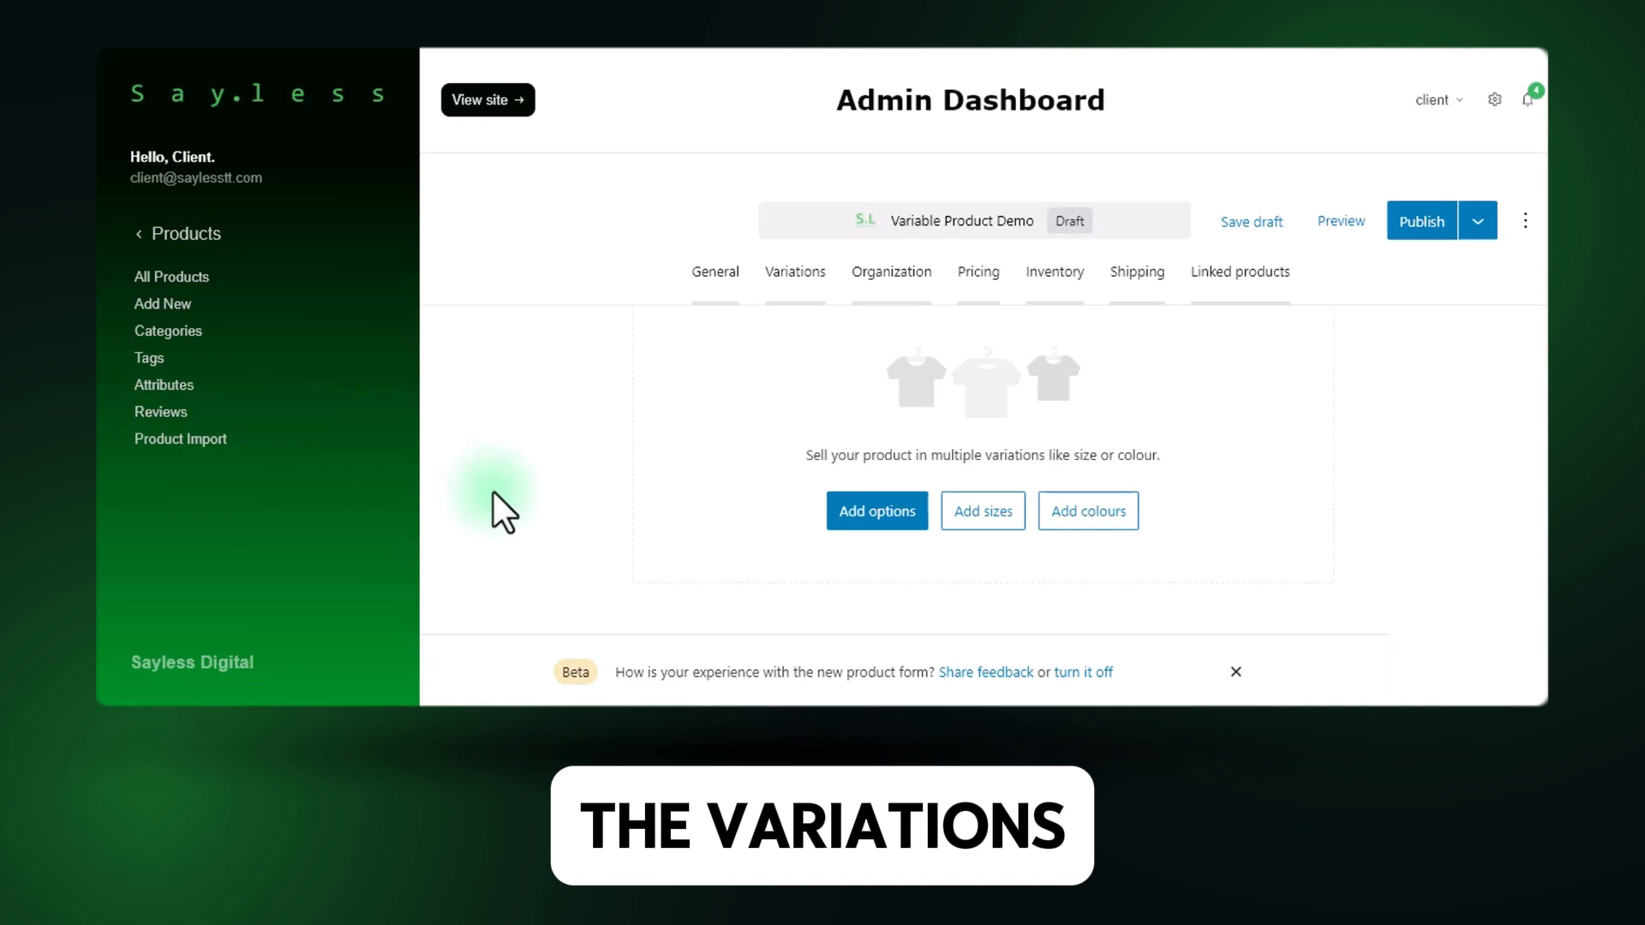
{"action": "scroll", "coordinate": [694, 492], "scroll_direction": "down", "scroll_amount": 1}
{"action": "scroll", "coordinate": [694, 482], "scroll_direction": "down", "scroll_amount": 1}
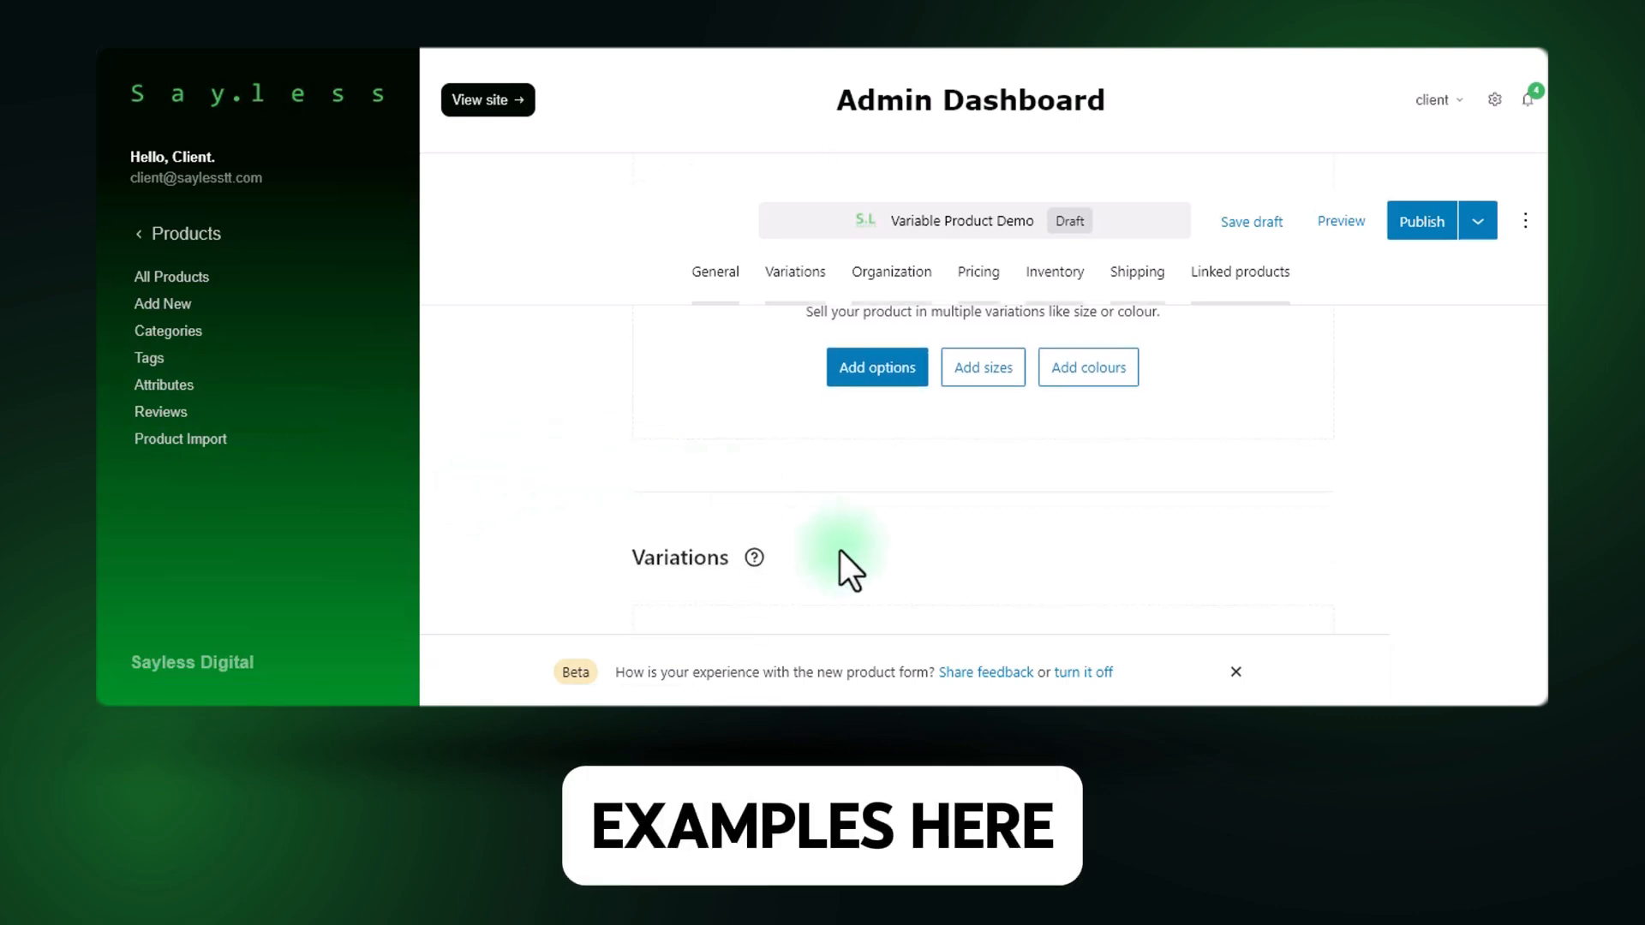
{"action": "scroll", "coordinate": [843, 553], "scroll_direction": "up", "scroll_amount": 1}
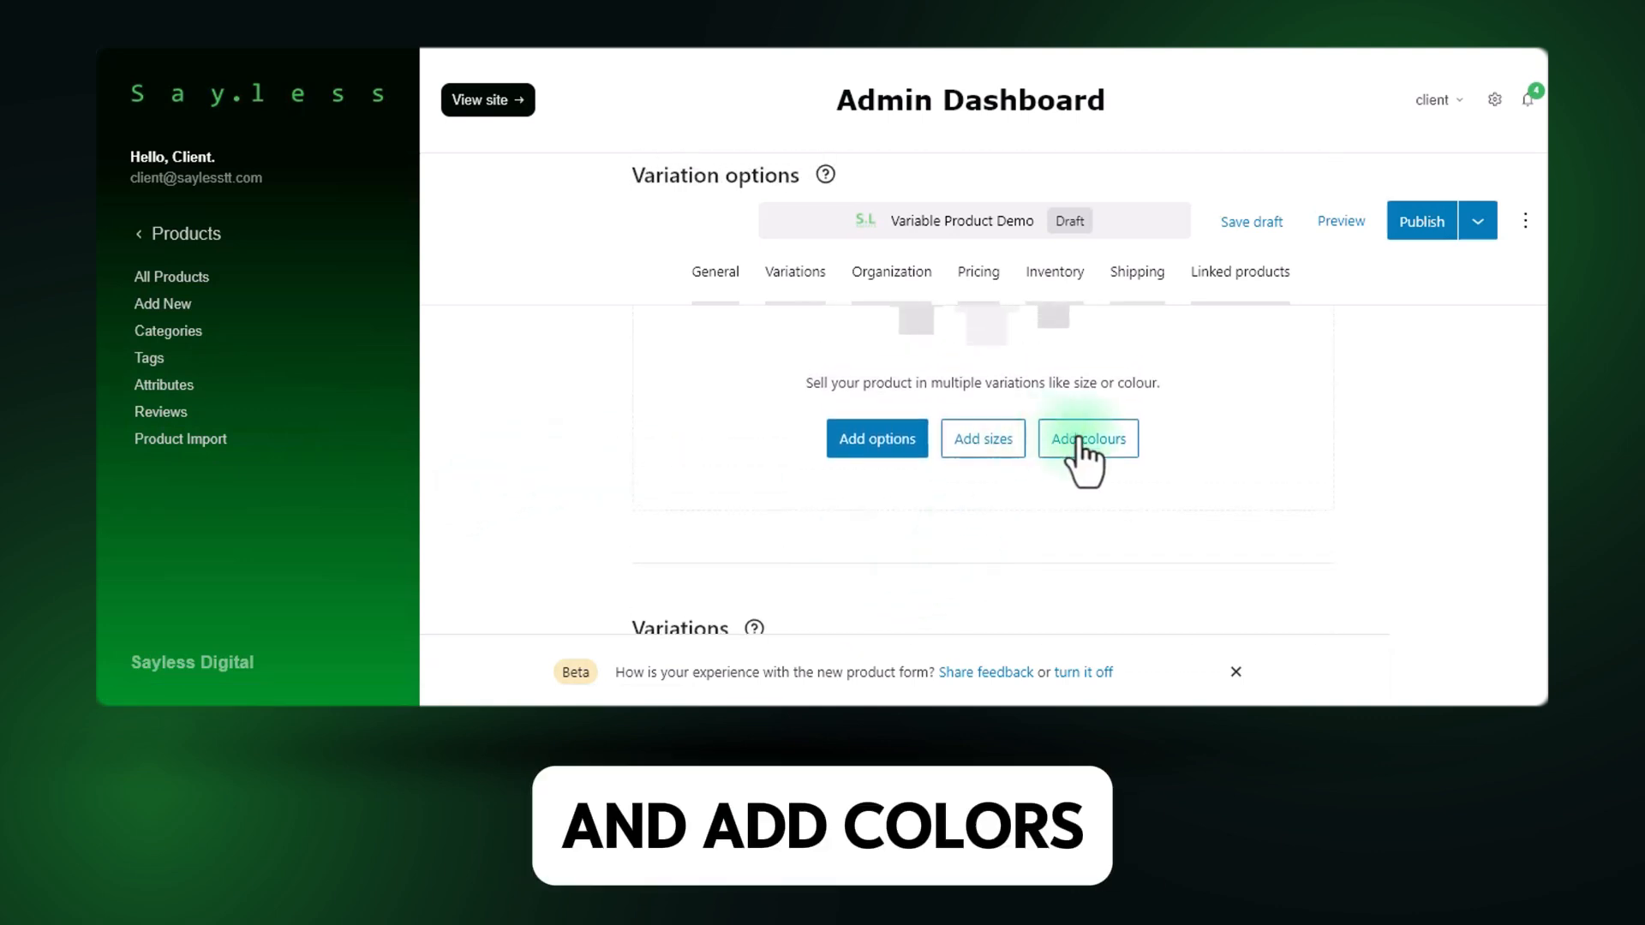
{"action": "left_click", "coordinate": [887, 441]}
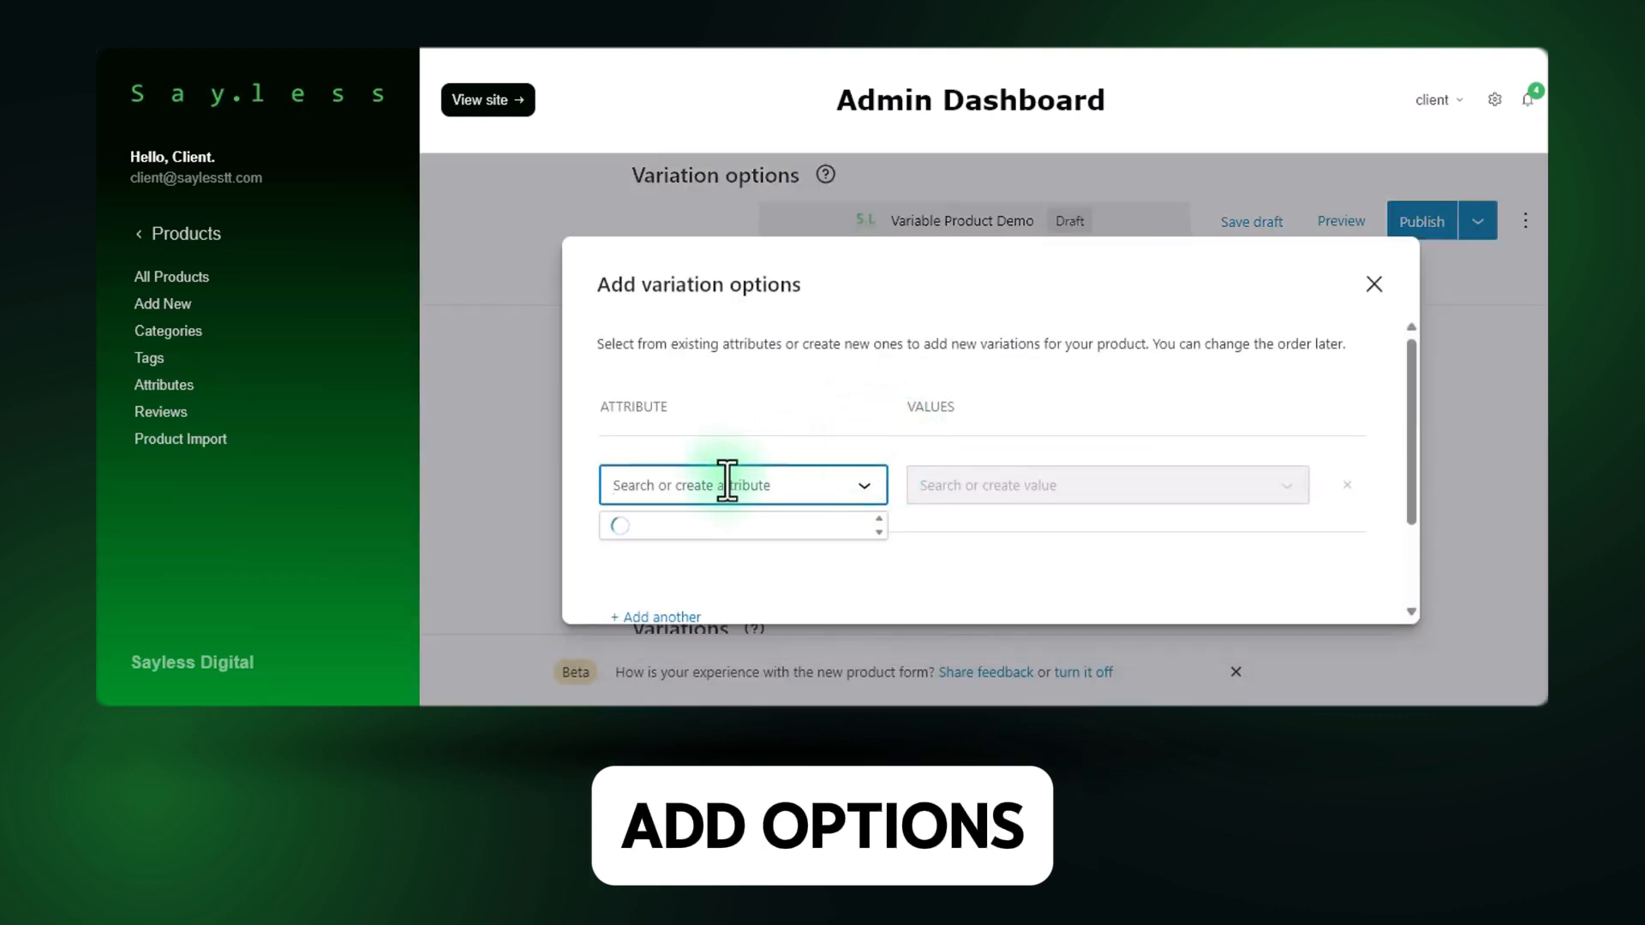
{"action": "scroll", "coordinate": [723, 485], "scroll_direction": "down", "scroll_amount": 1}
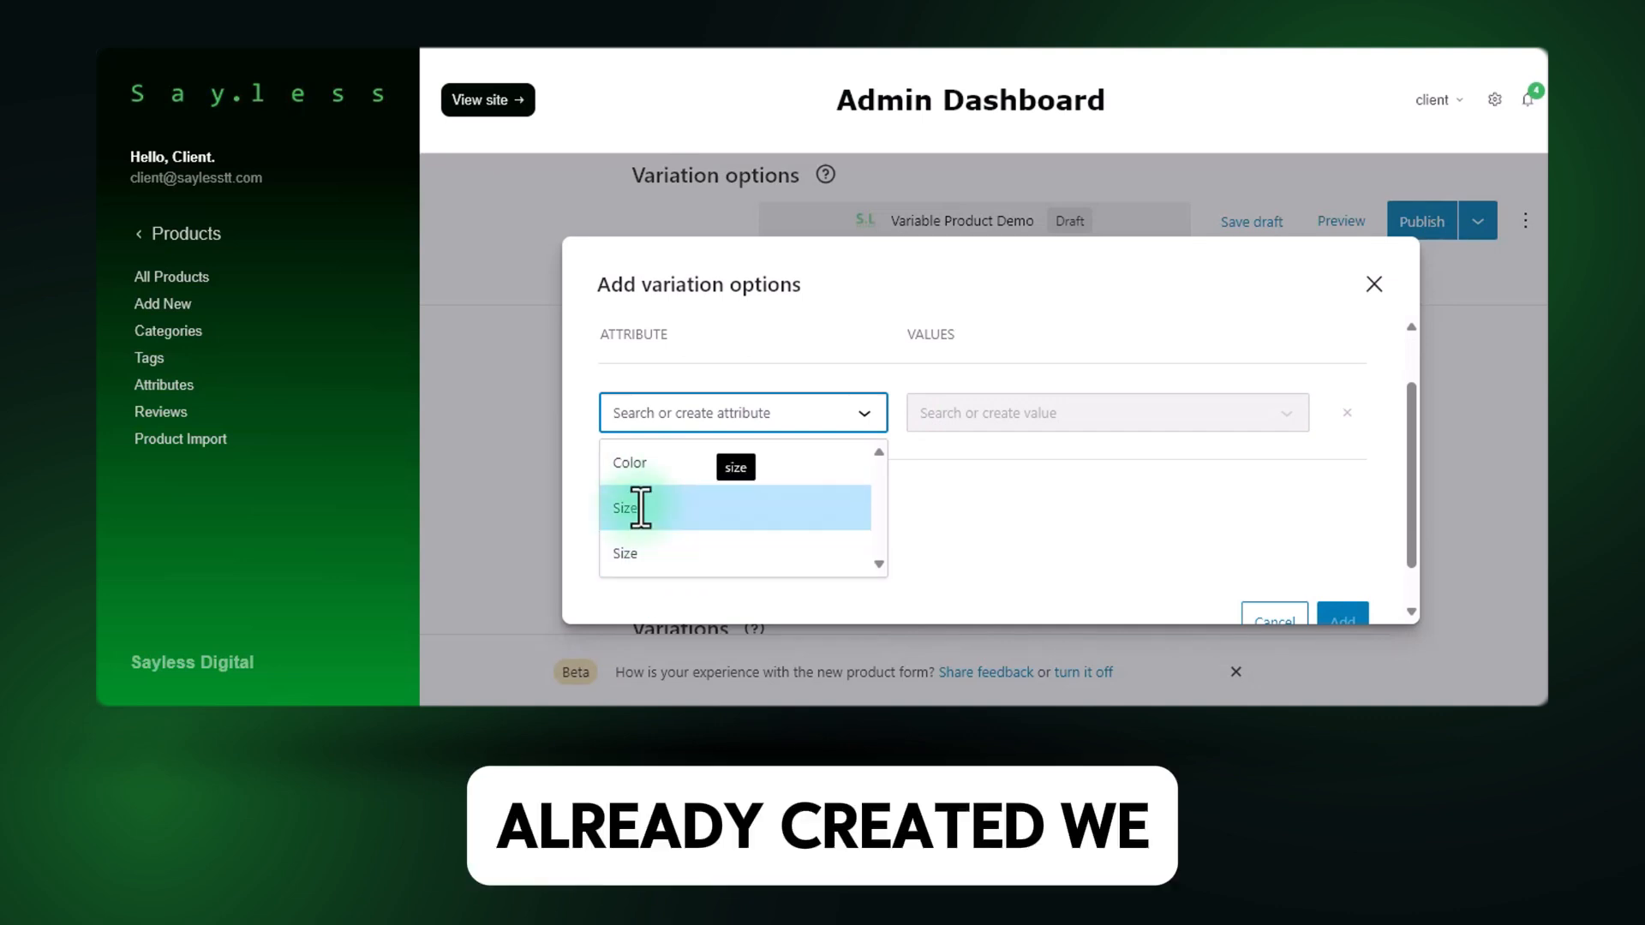
{"action": "left_click", "coordinate": [660, 466]}
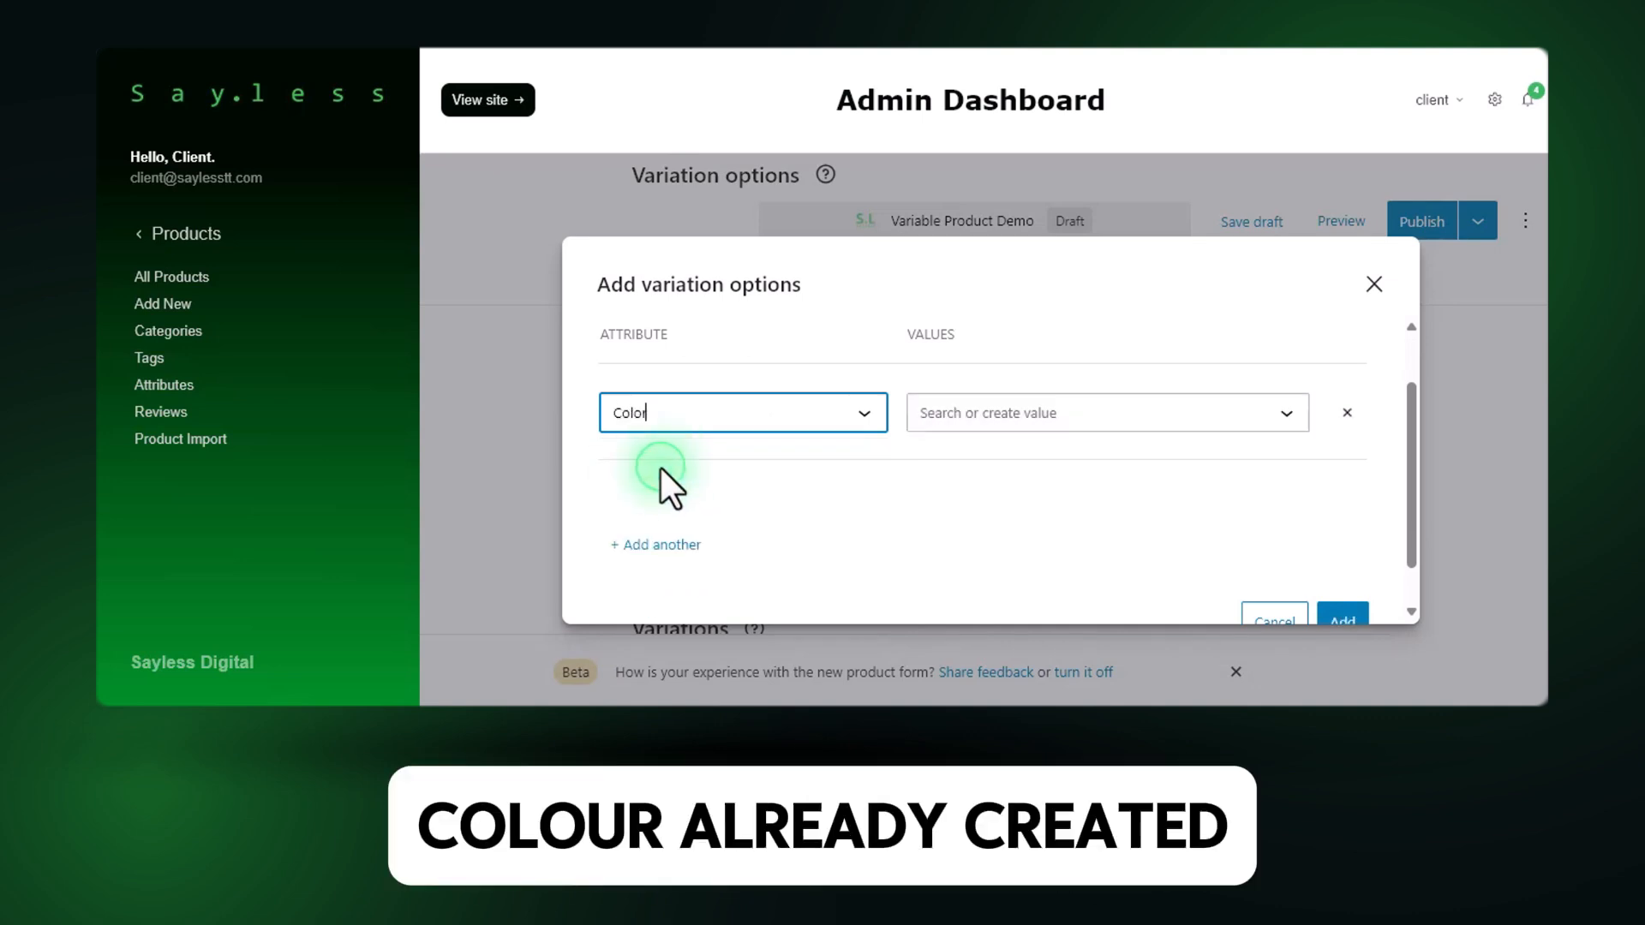
{"action": "left_click", "coordinate": [1028, 413]}
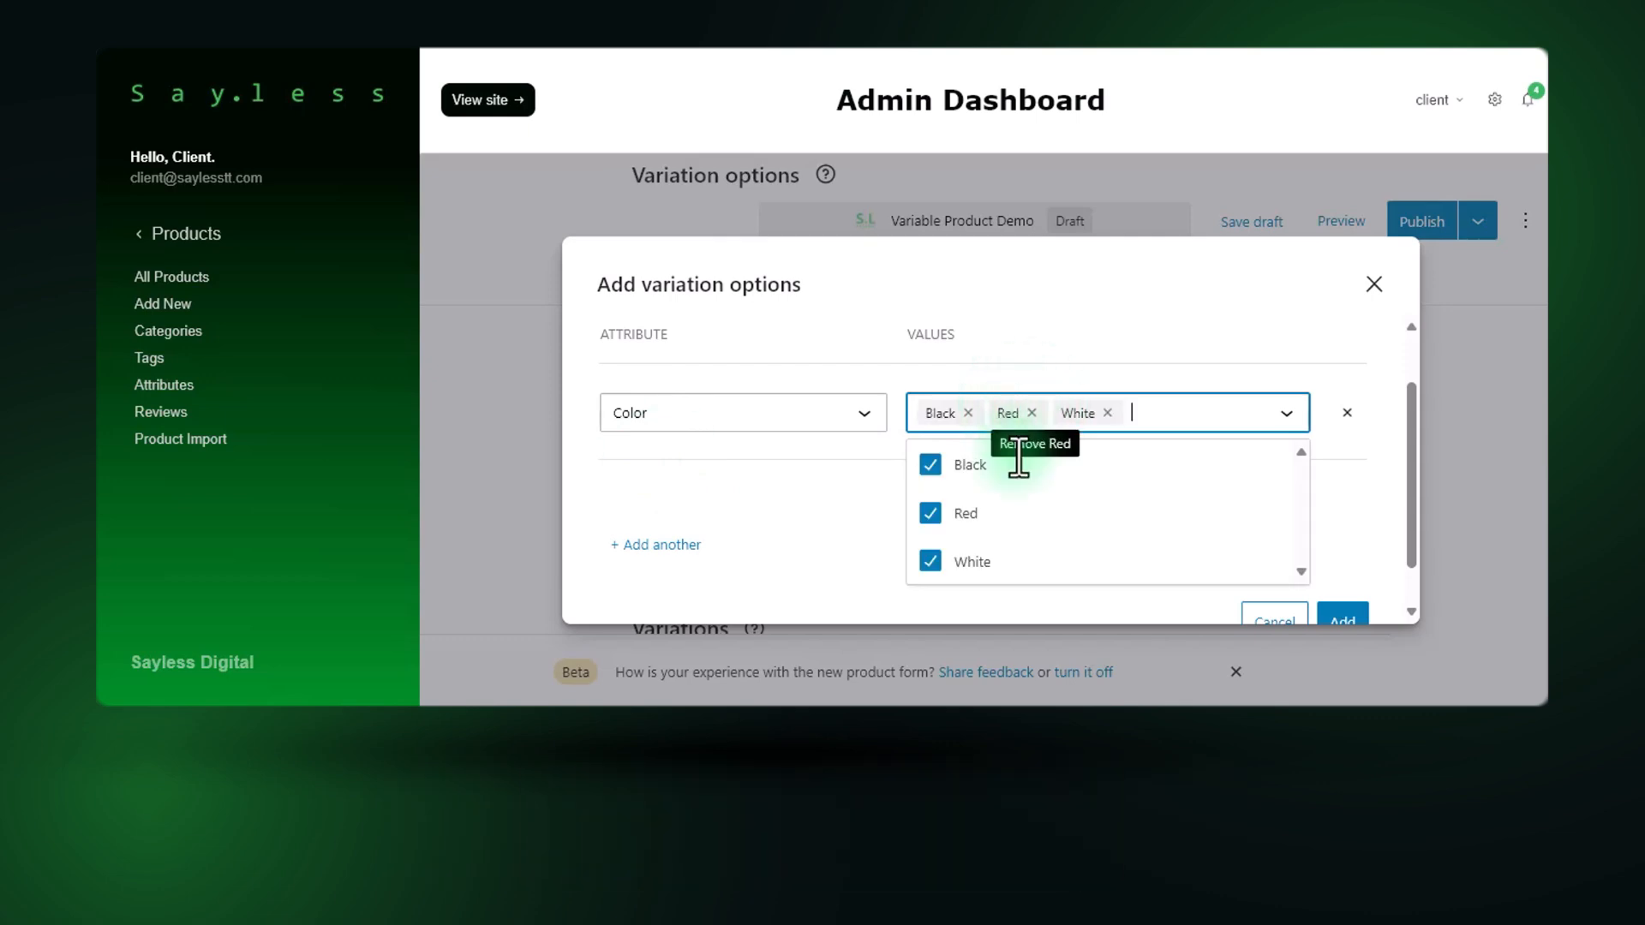
Try removing Red and Black from the Color attribute's values and select both again.
{"action": "left_click", "coordinate": [944, 516]}
{"action": "left_click", "coordinate": [922, 469]}
{"action": "left_click", "coordinate": [921, 470]}
{"action": "left_click", "coordinate": [931, 515]}
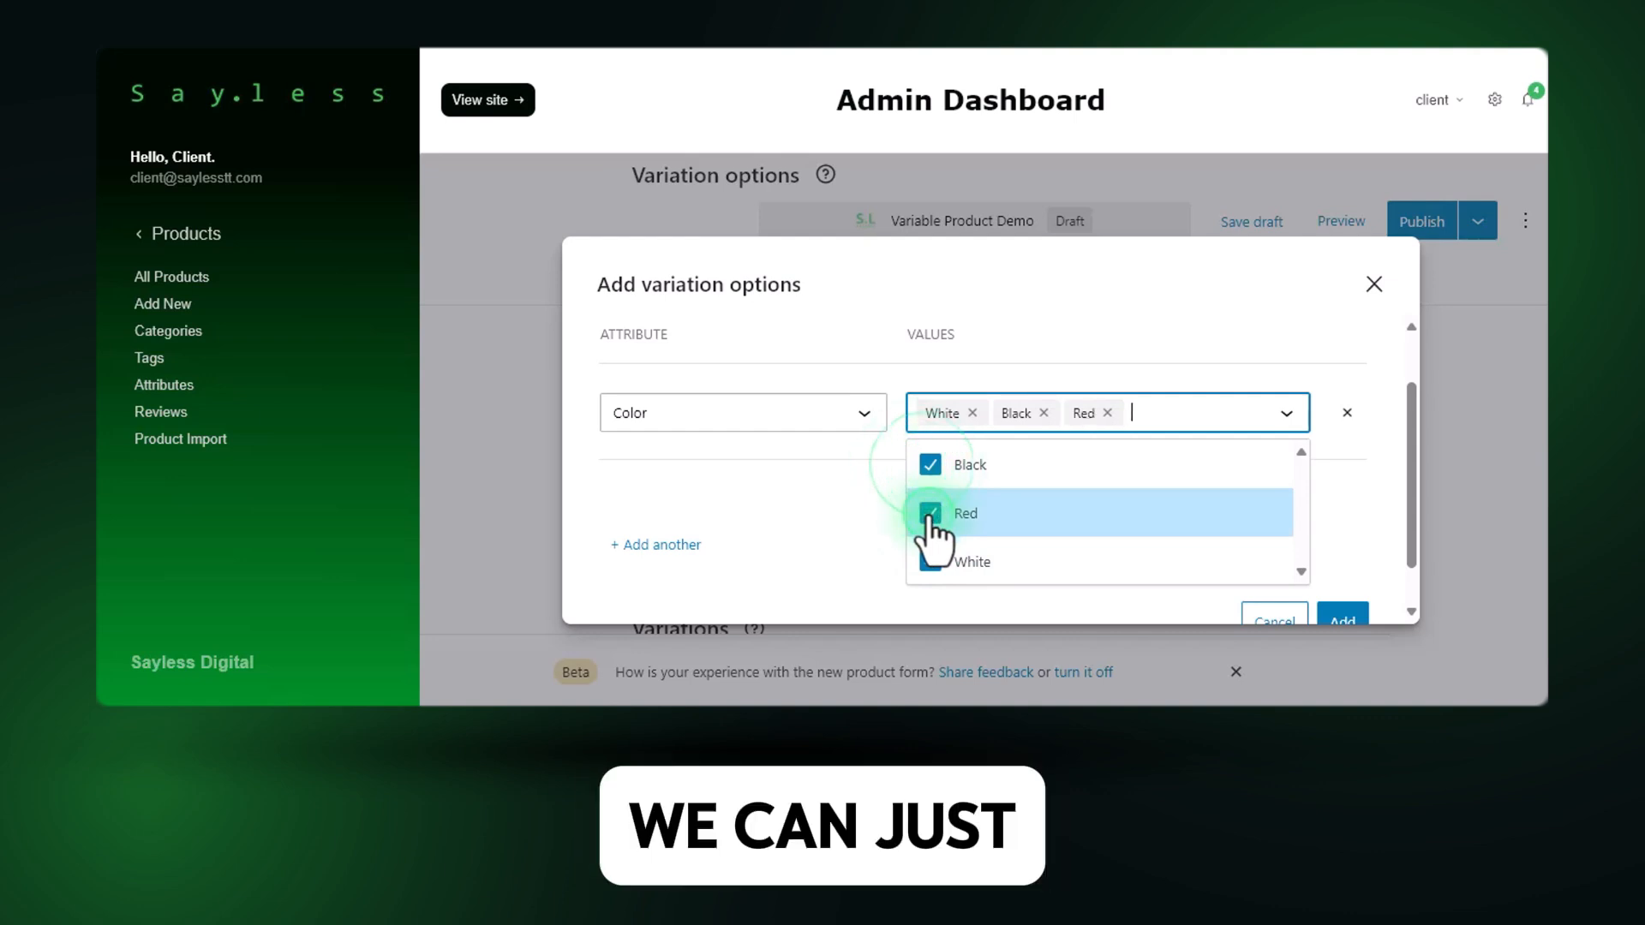
{"action": "left_click", "coordinate": [851, 497]}
Add Size as a second attribute with the values Large, Medium and Small.
{"action": "scroll", "coordinate": [790, 522], "scroll_direction": "up", "scroll_amount": 1}
{"action": "scroll", "coordinate": [790, 522], "scroll_direction": "down", "scroll_amount": 2}
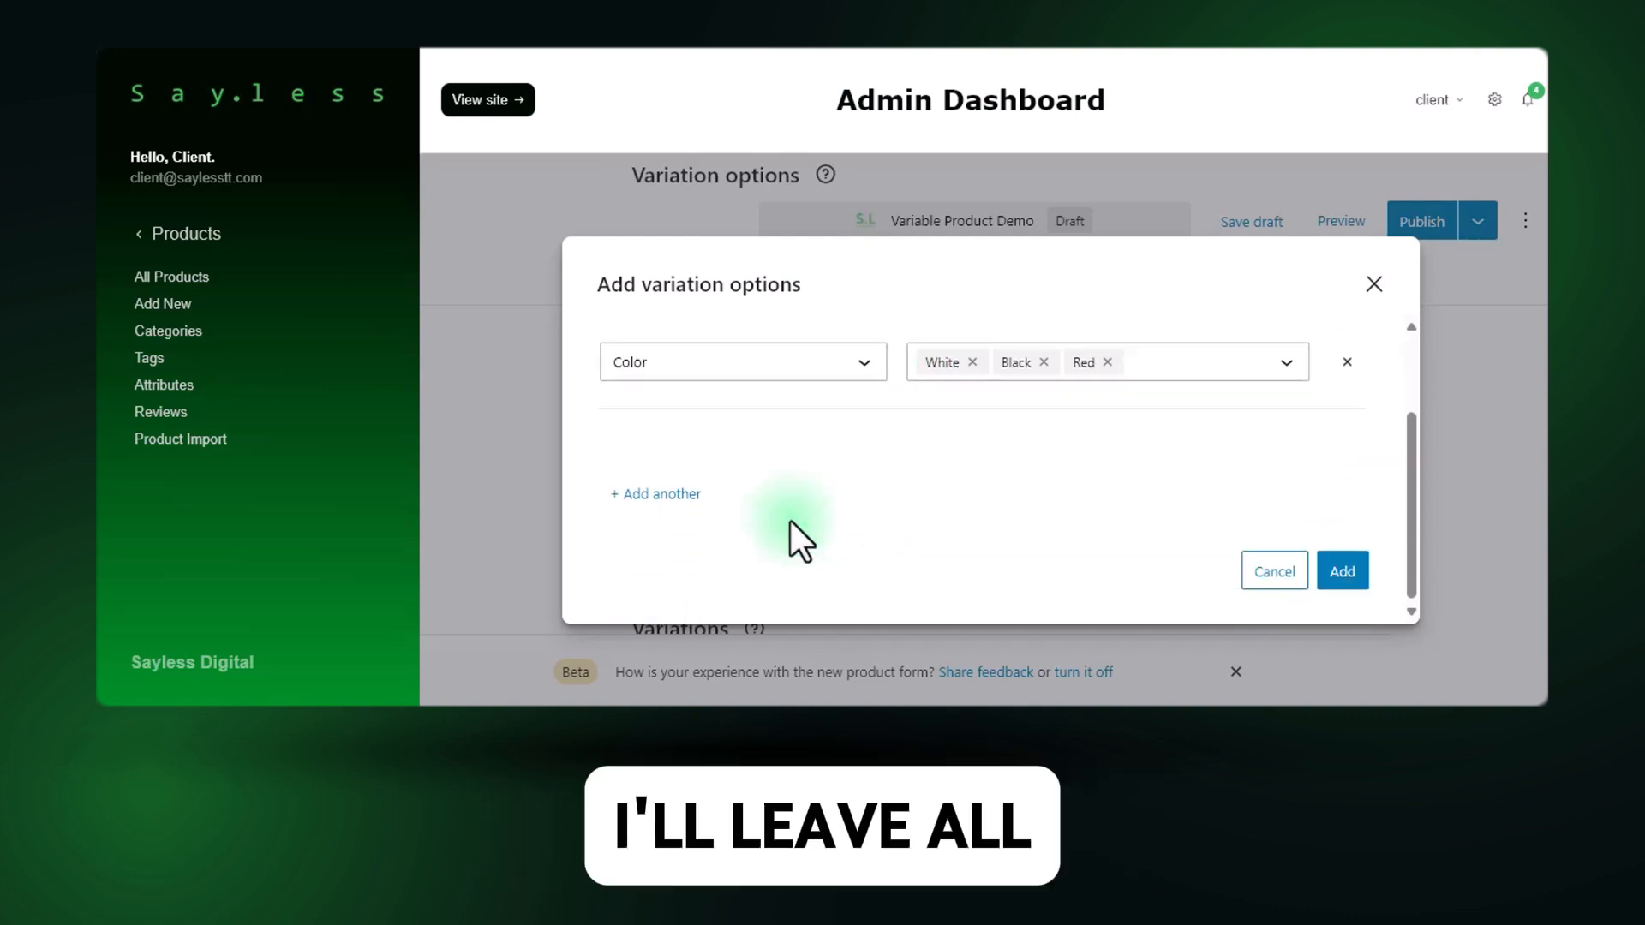
{"action": "left_click", "coordinate": [672, 501]}
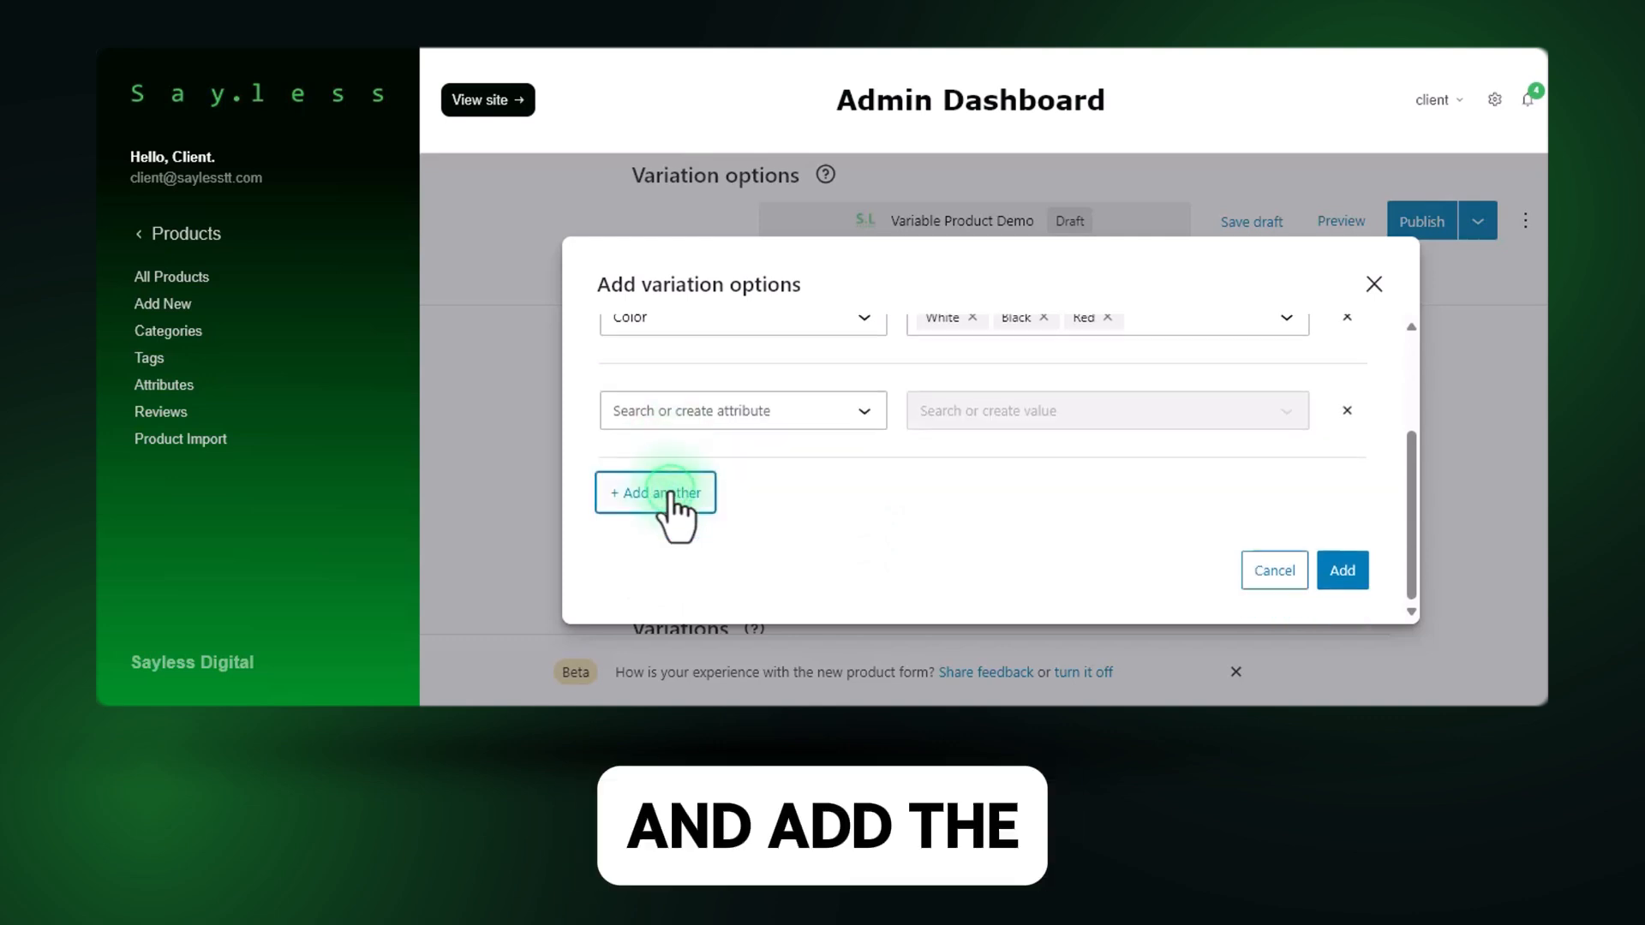
{"action": "left_click", "coordinate": [683, 411]}
{"action": "left_click", "coordinate": [672, 476]}
{"action": "left_click", "coordinate": [1104, 411]}
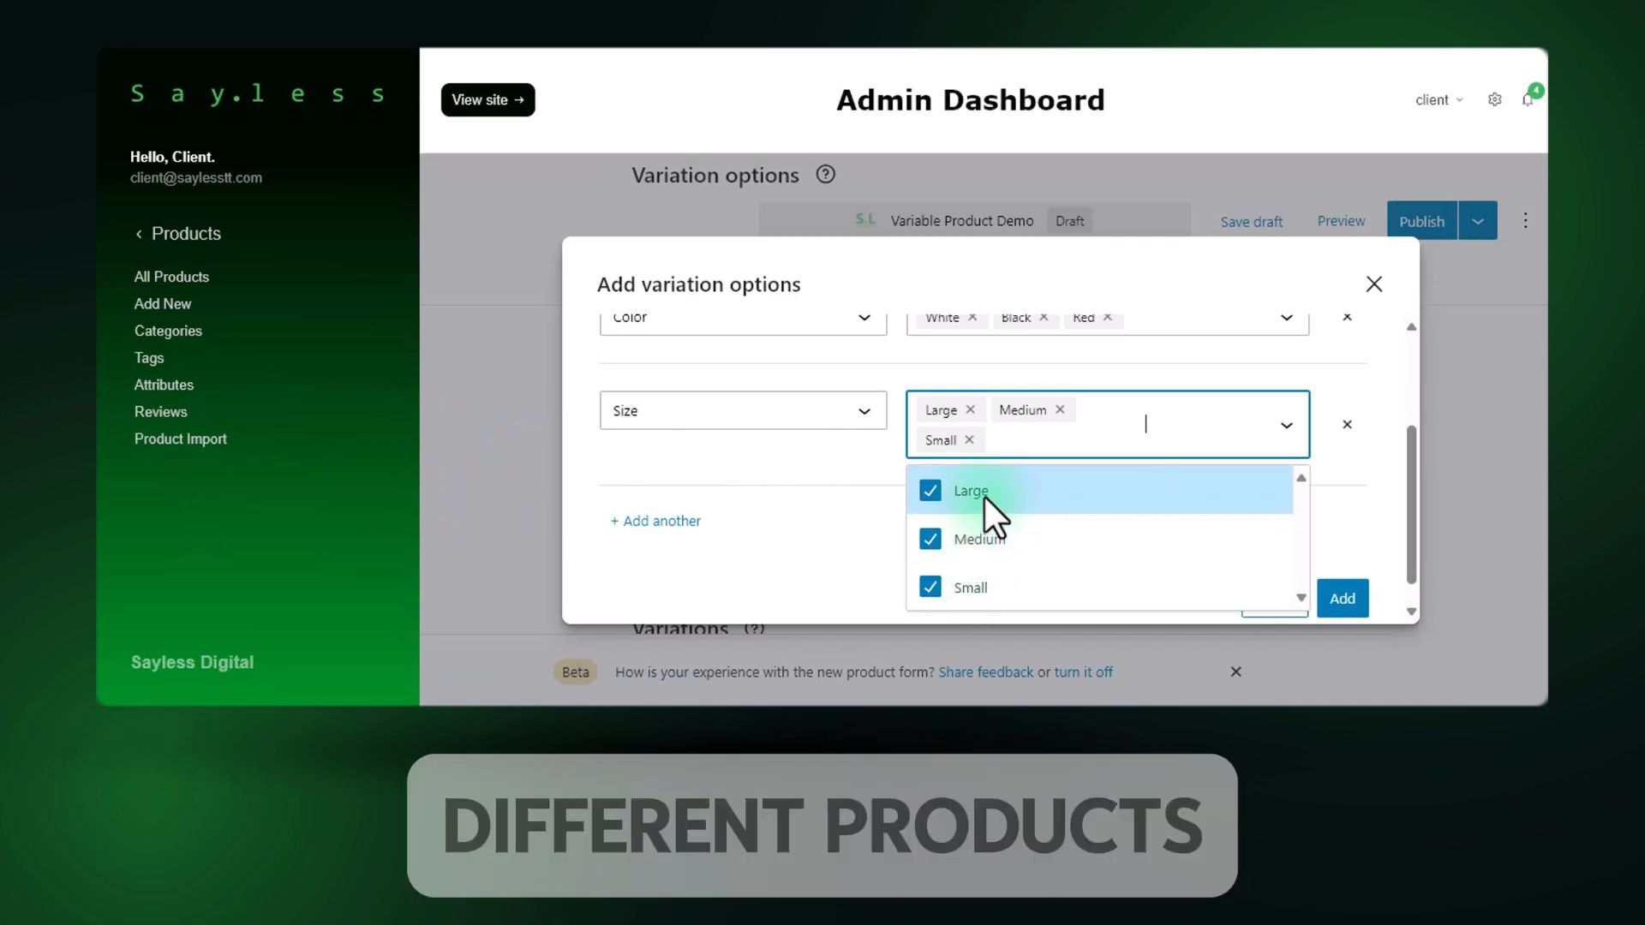
{"action": "left_click", "coordinate": [860, 502]}
Review the Color and Size values and add both attributes to the product's variation options.
{"action": "scroll", "coordinate": [943, 515], "scroll_direction": "up", "scroll_amount": 3}
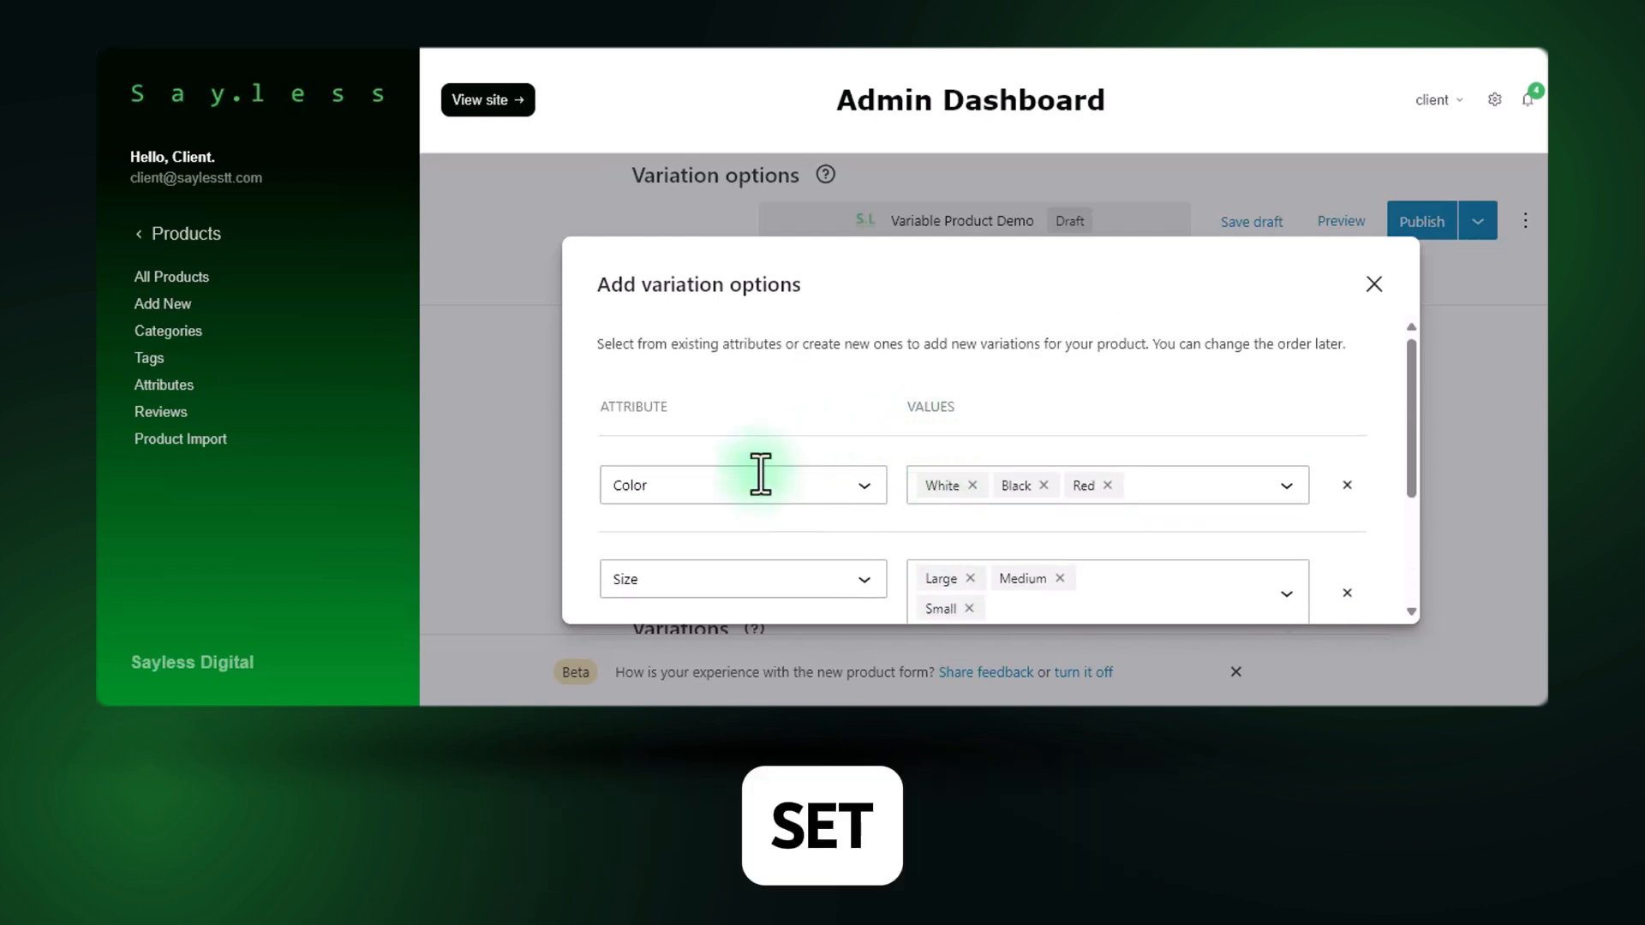
{"action": "scroll", "coordinate": [680, 601], "scroll_direction": "down", "scroll_amount": 1}
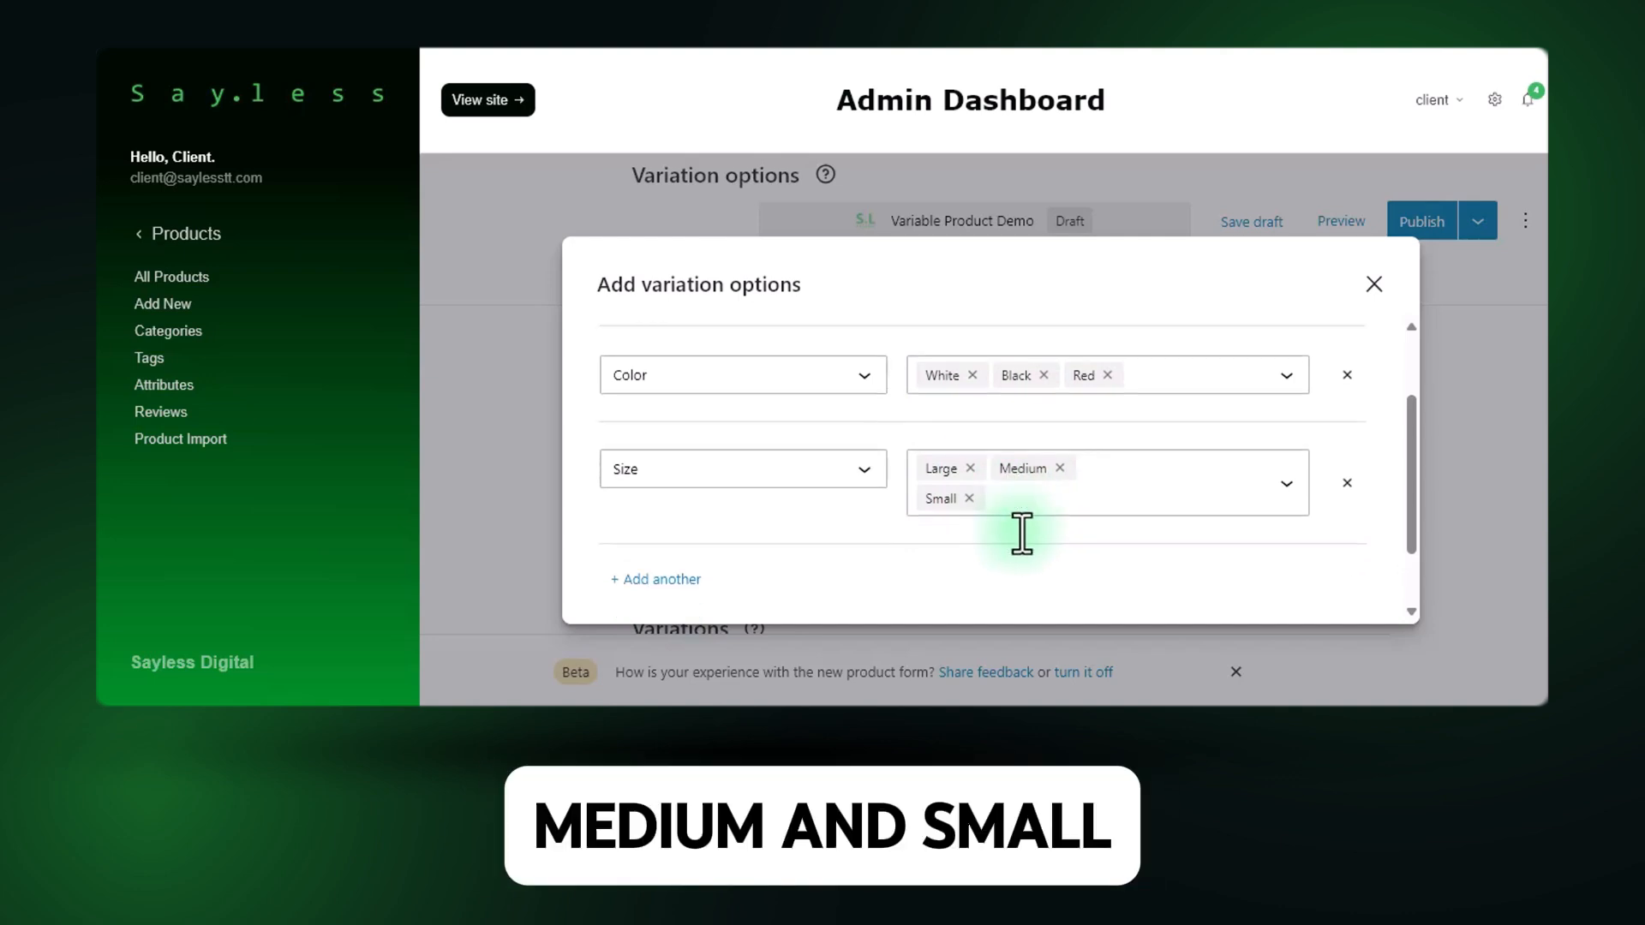
{"action": "scroll", "coordinate": [1020, 527], "scroll_direction": "down", "scroll_amount": 2}
{"action": "left_click", "coordinate": [1361, 584]}
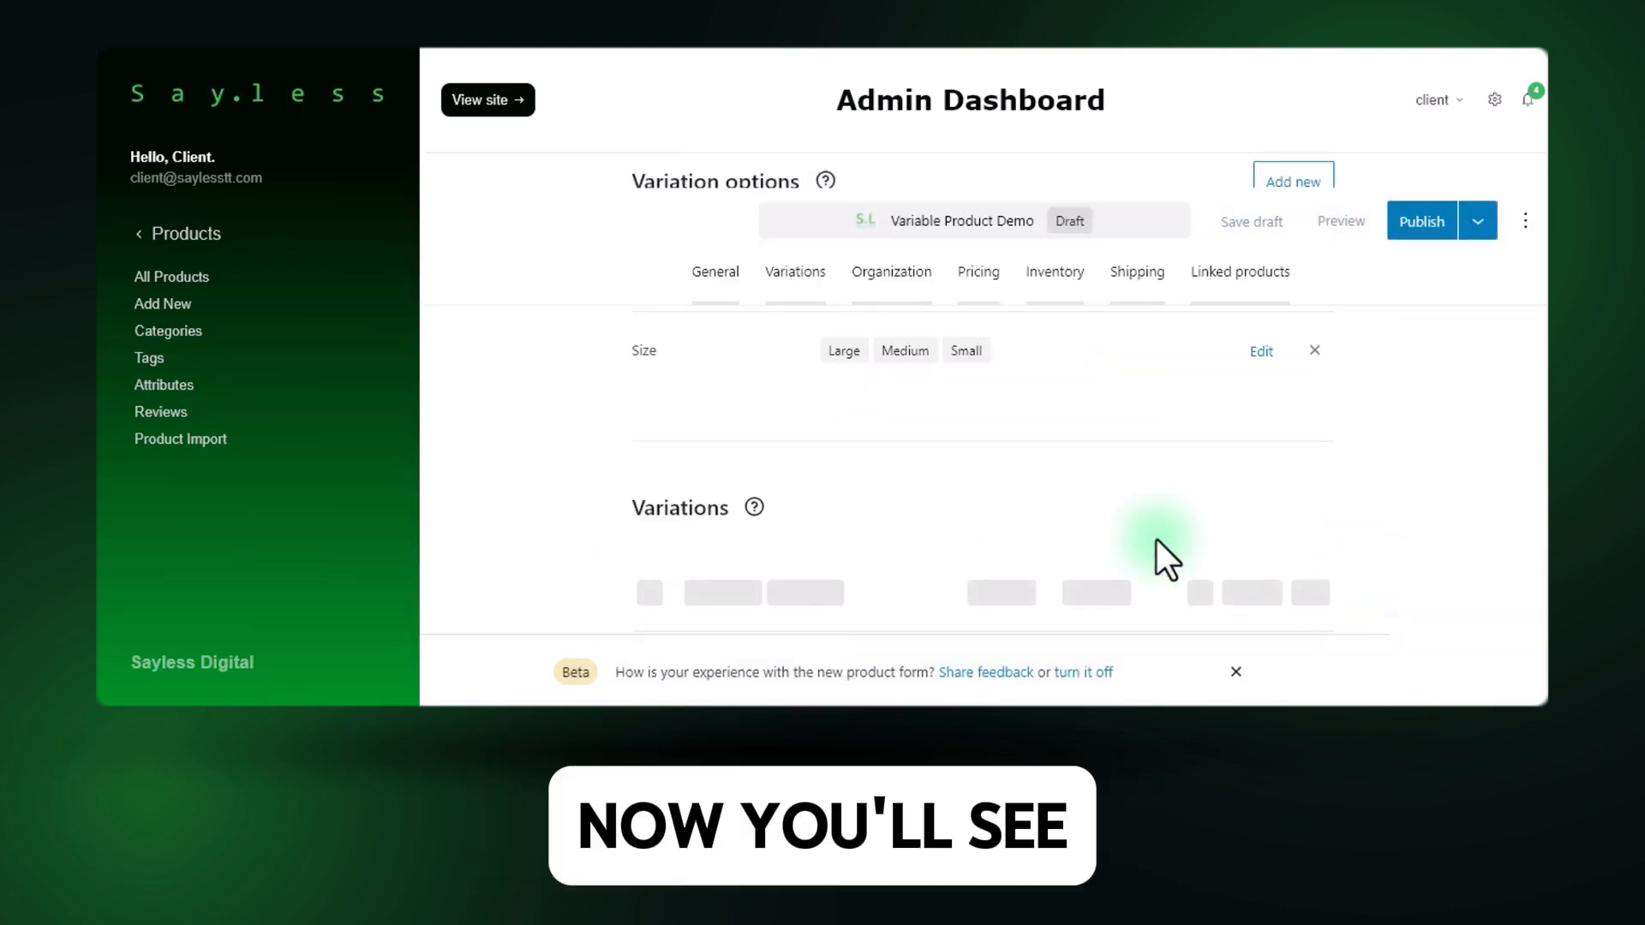
Generate the product's variations from the Color and Size options.
{"action": "scroll", "coordinate": [1157, 539], "scroll_direction": "down", "scroll_amount": 2}
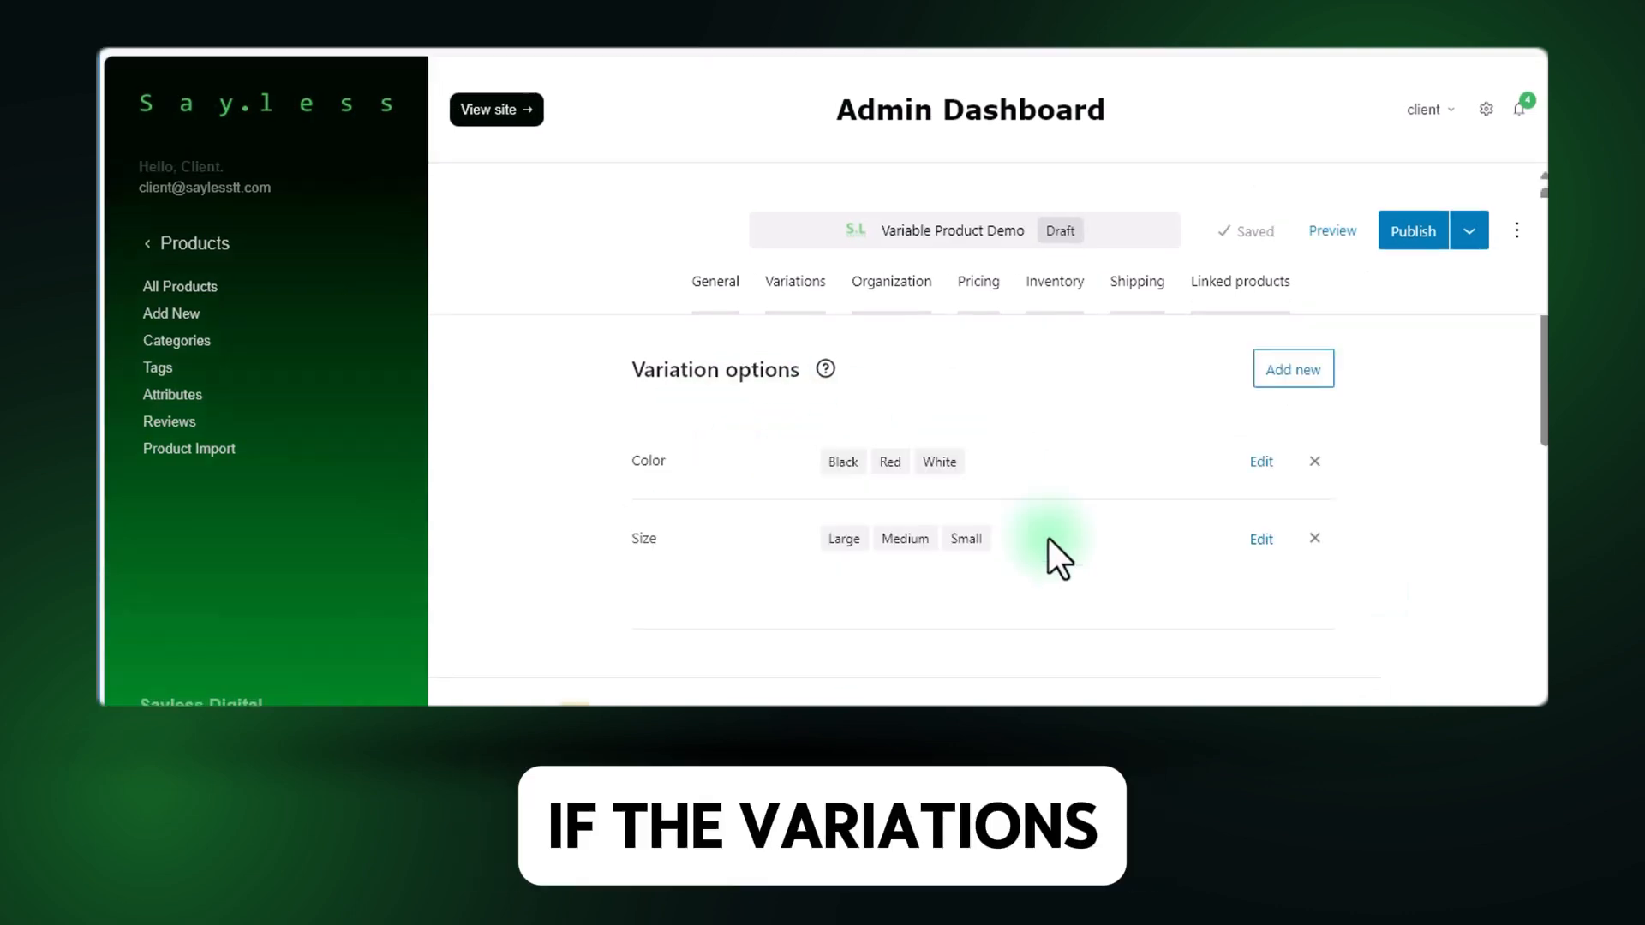
{"action": "scroll", "coordinate": [1048, 538], "scroll_direction": "down", "scroll_amount": 4}
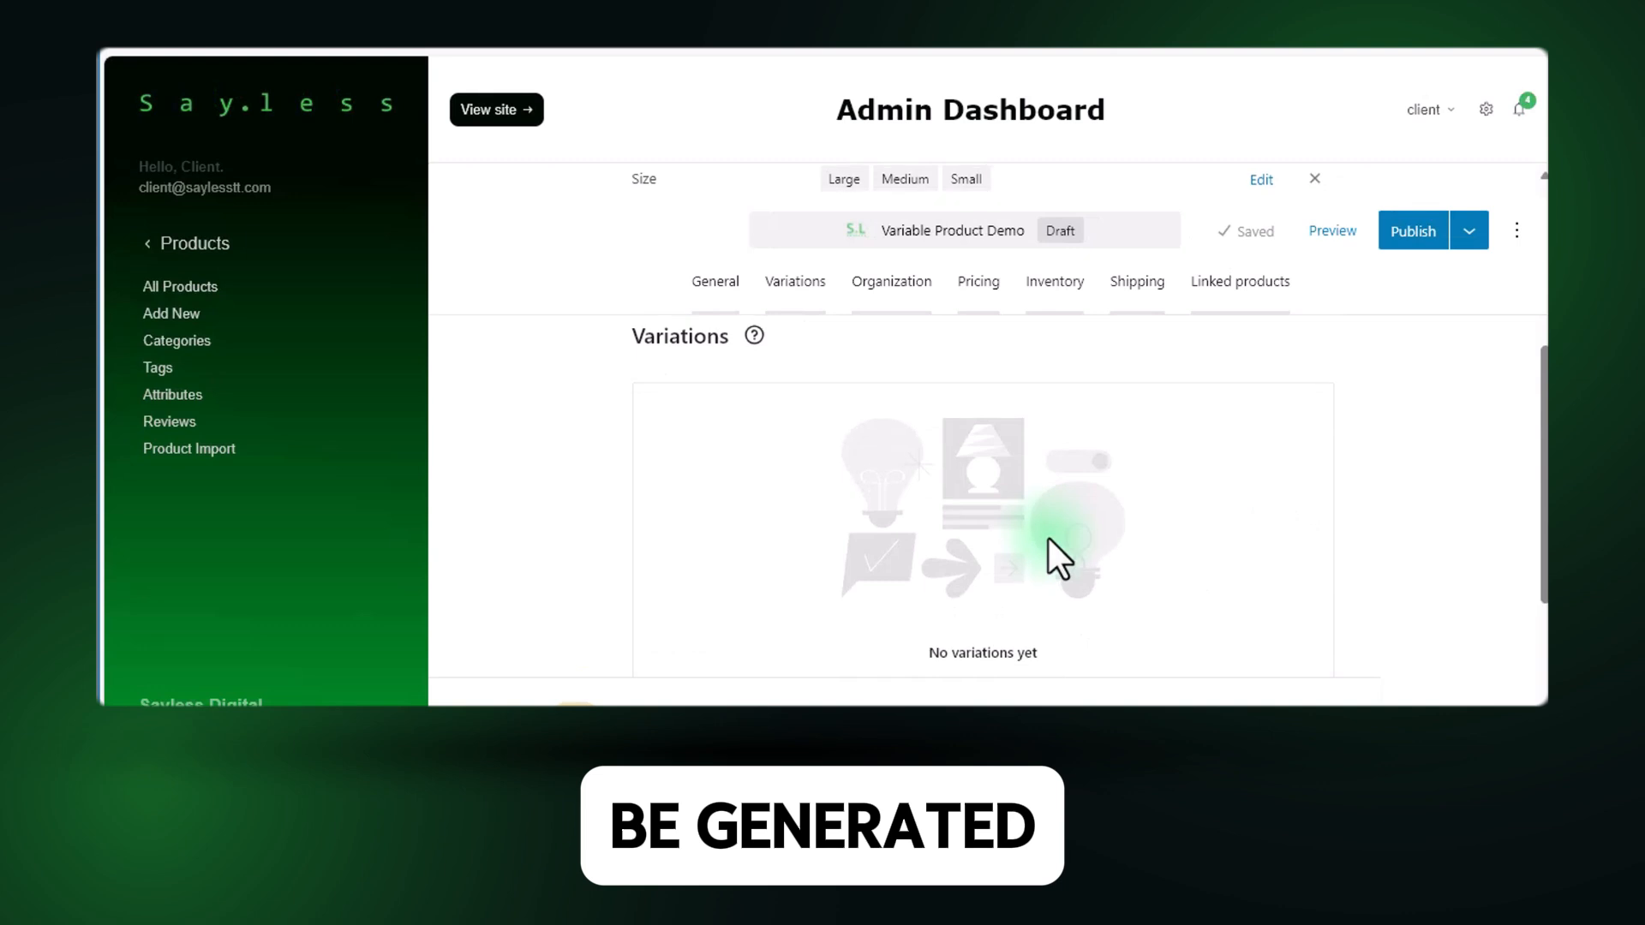
{"action": "scroll", "coordinate": [1048, 538], "scroll_direction": "down", "scroll_amount": 1}
{"action": "scroll", "coordinate": [1048, 538], "scroll_direction": "down", "scroll_amount": 1}
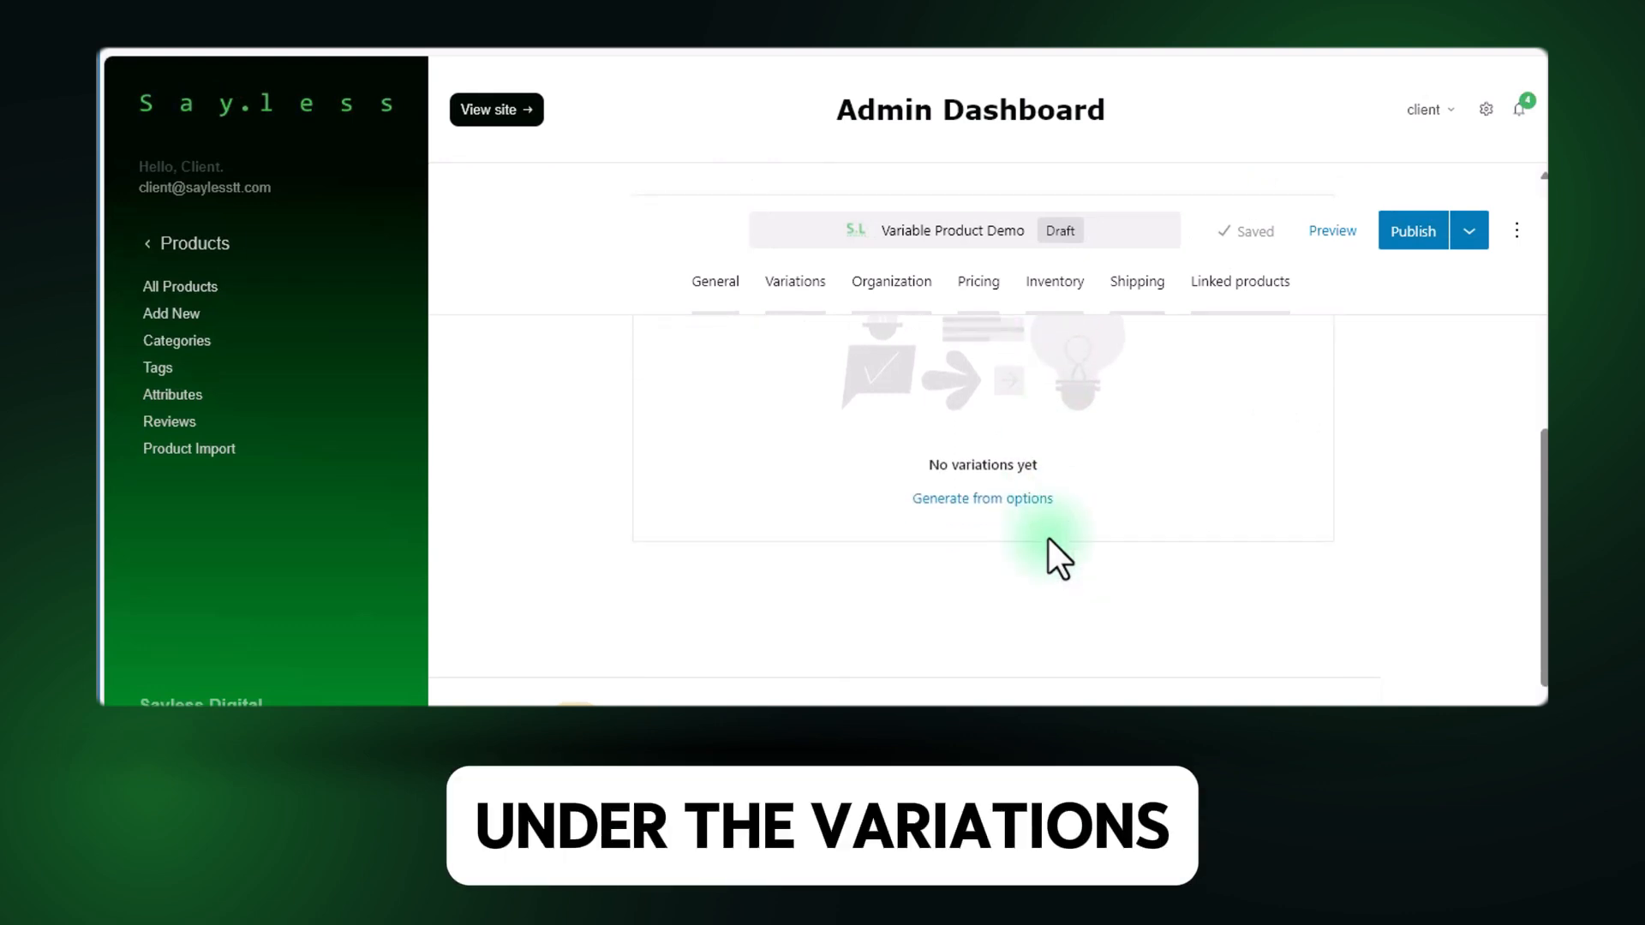
{"action": "scroll", "coordinate": [1049, 538], "scroll_direction": "up", "scroll_amount": 4}
{"action": "scroll", "coordinate": [799, 501], "scroll_direction": "down", "scroll_amount": 1}
{"action": "scroll", "coordinate": [771, 479], "scroll_direction": "down", "scroll_amount": 3}
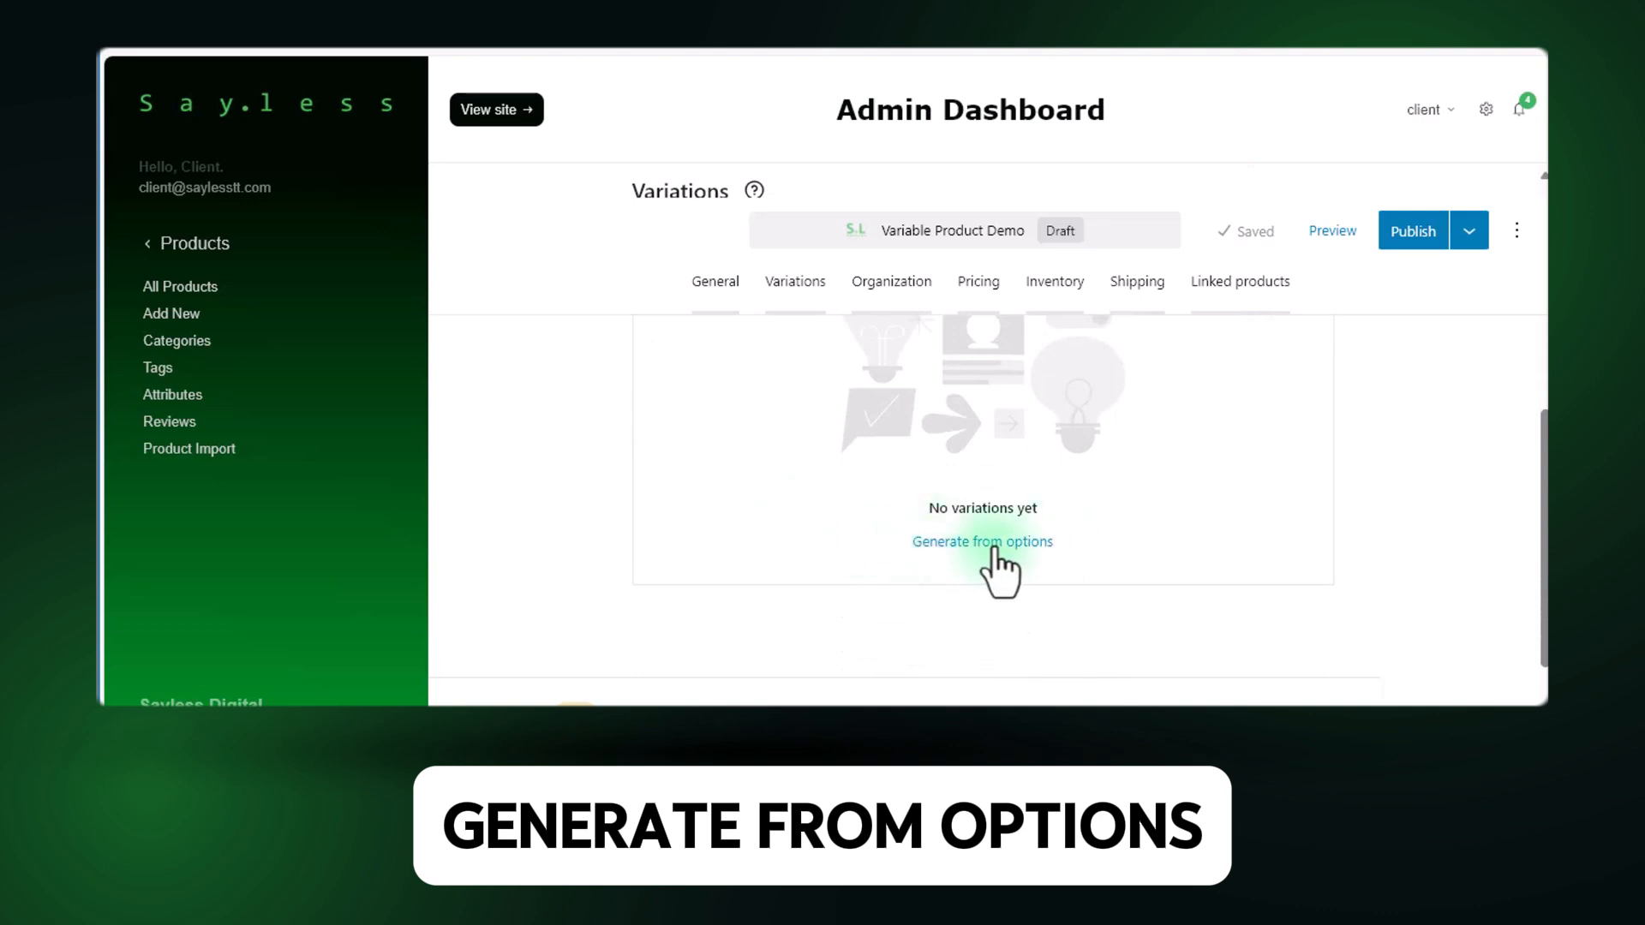
{"action": "scroll", "coordinate": [892, 574], "scroll_direction": "up", "scroll_amount": 6}
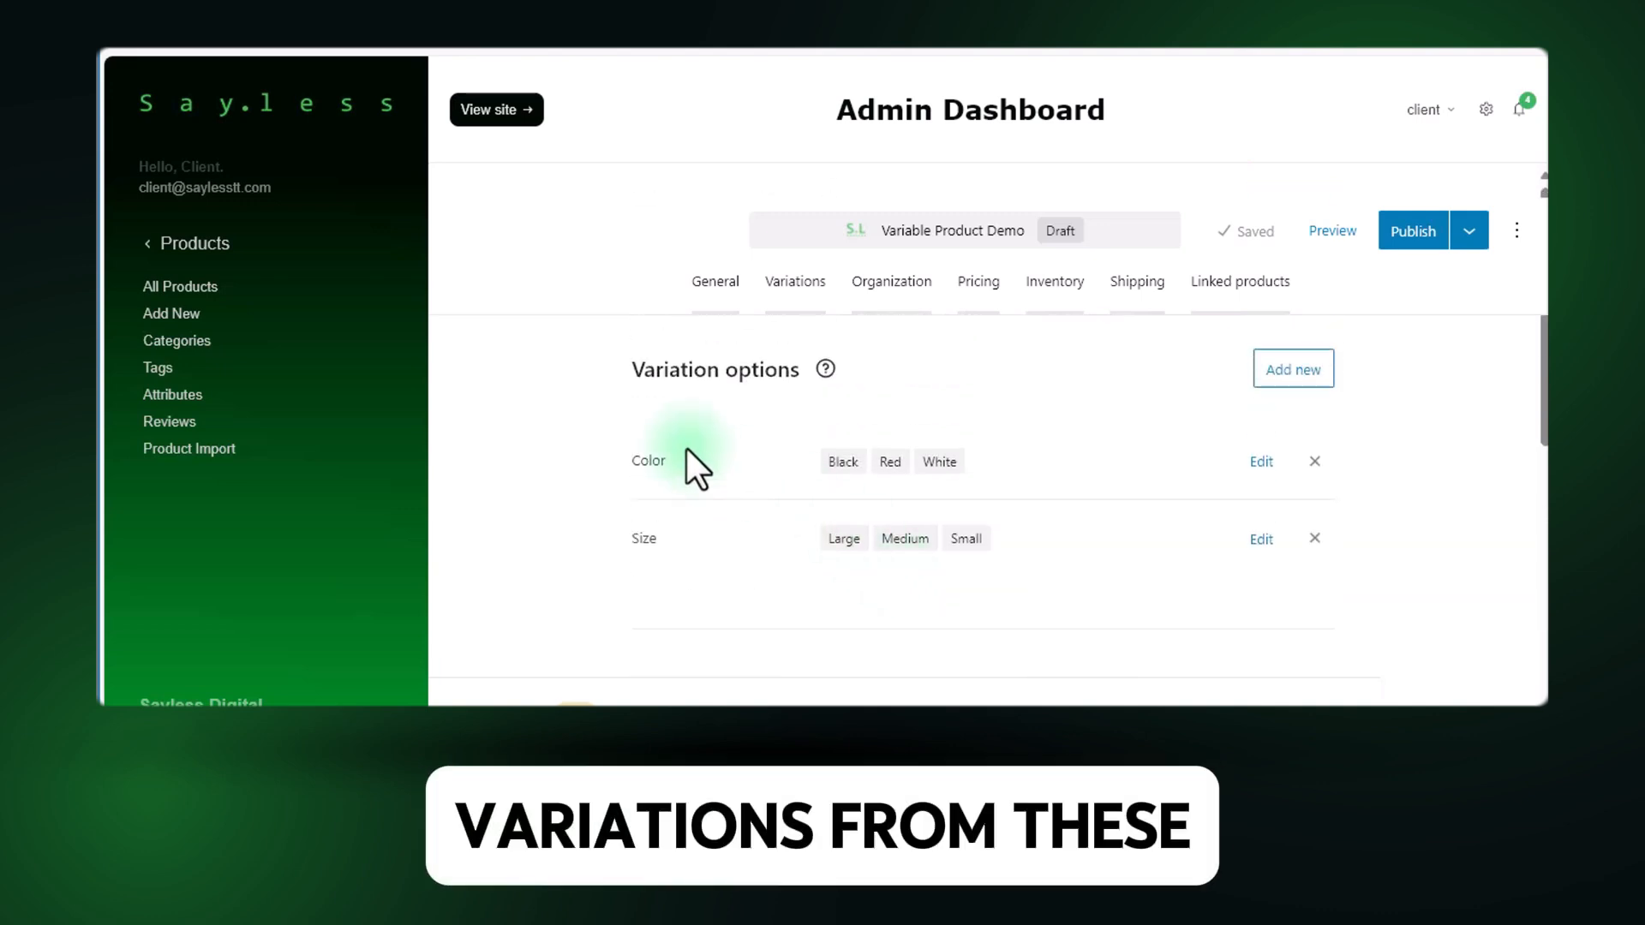
{"action": "scroll", "coordinate": [770, 529], "scroll_direction": "down", "scroll_amount": 1}
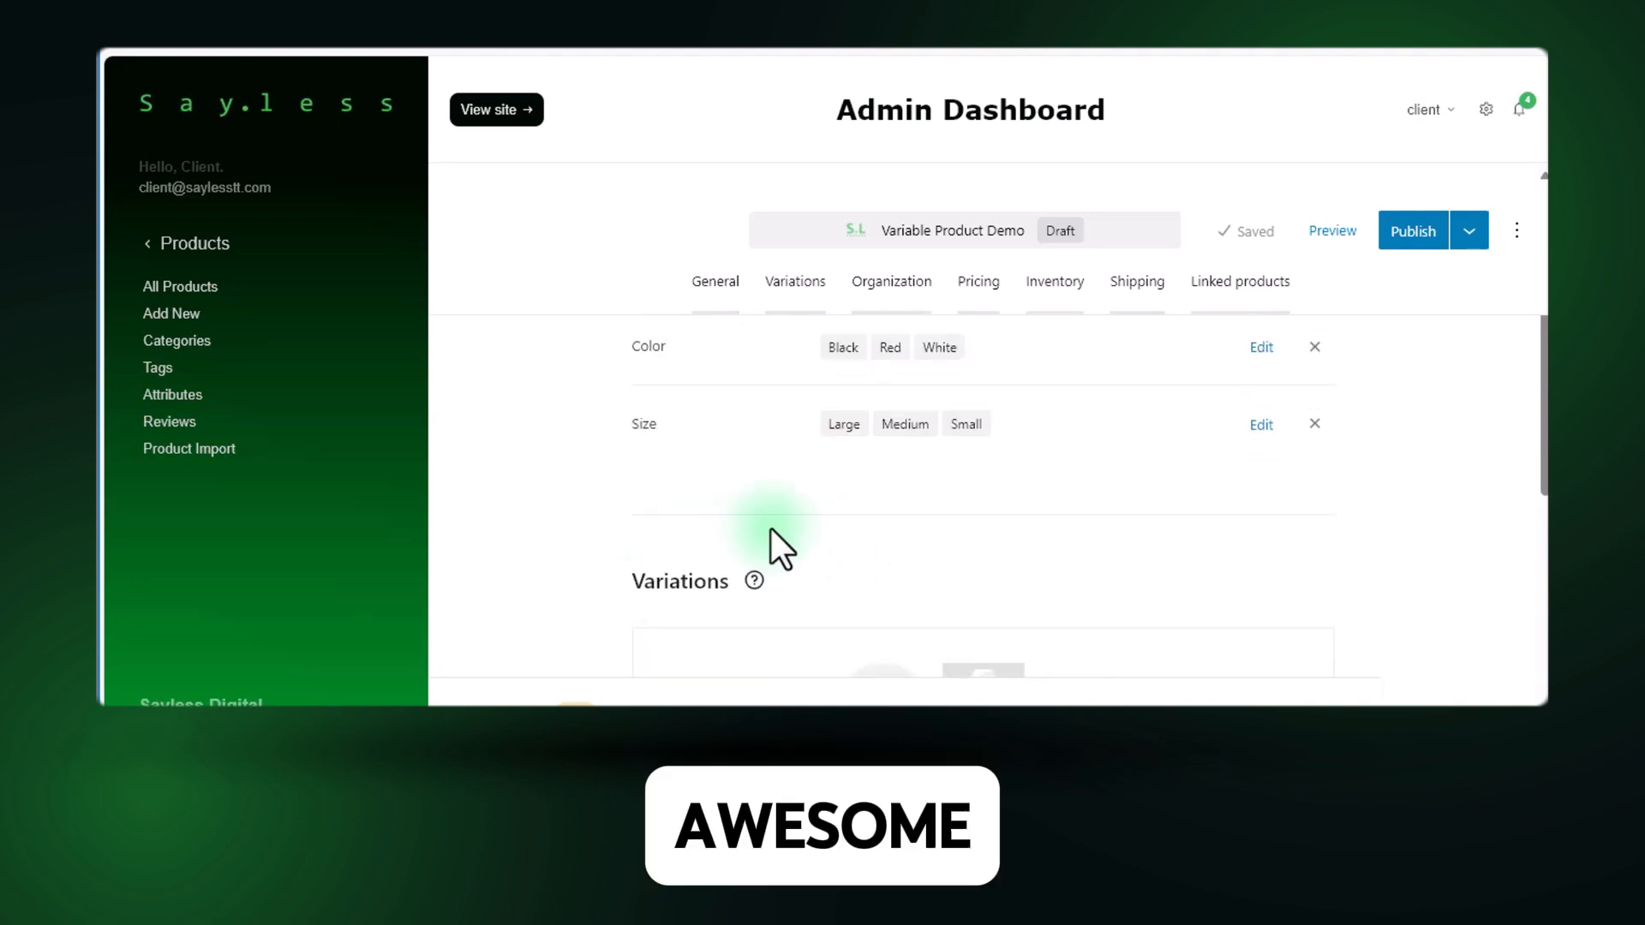
{"action": "scroll", "coordinate": [771, 528], "scroll_direction": "down", "scroll_amount": 5}
{"action": "left_click", "coordinate": [960, 409]}
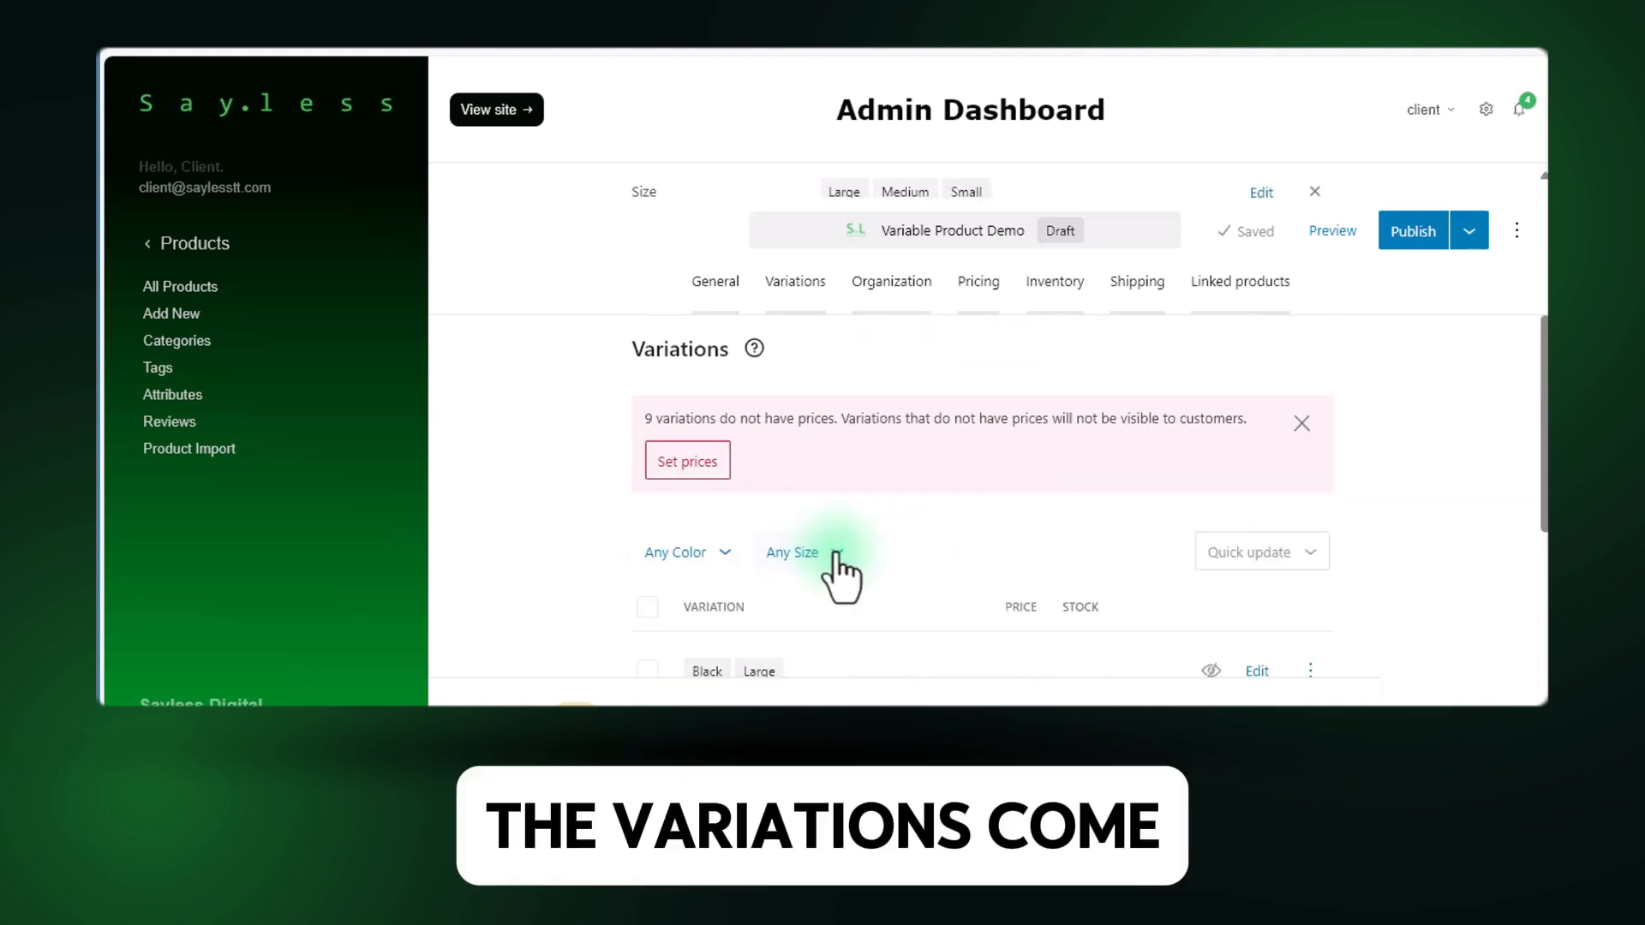
Look through the generated variations and show 25 variations per page.
{"action": "scroll", "coordinate": [824, 548], "scroll_direction": "down", "scroll_amount": 6}
{"action": "scroll", "coordinate": [824, 533], "scroll_direction": "up", "scroll_amount": 3}
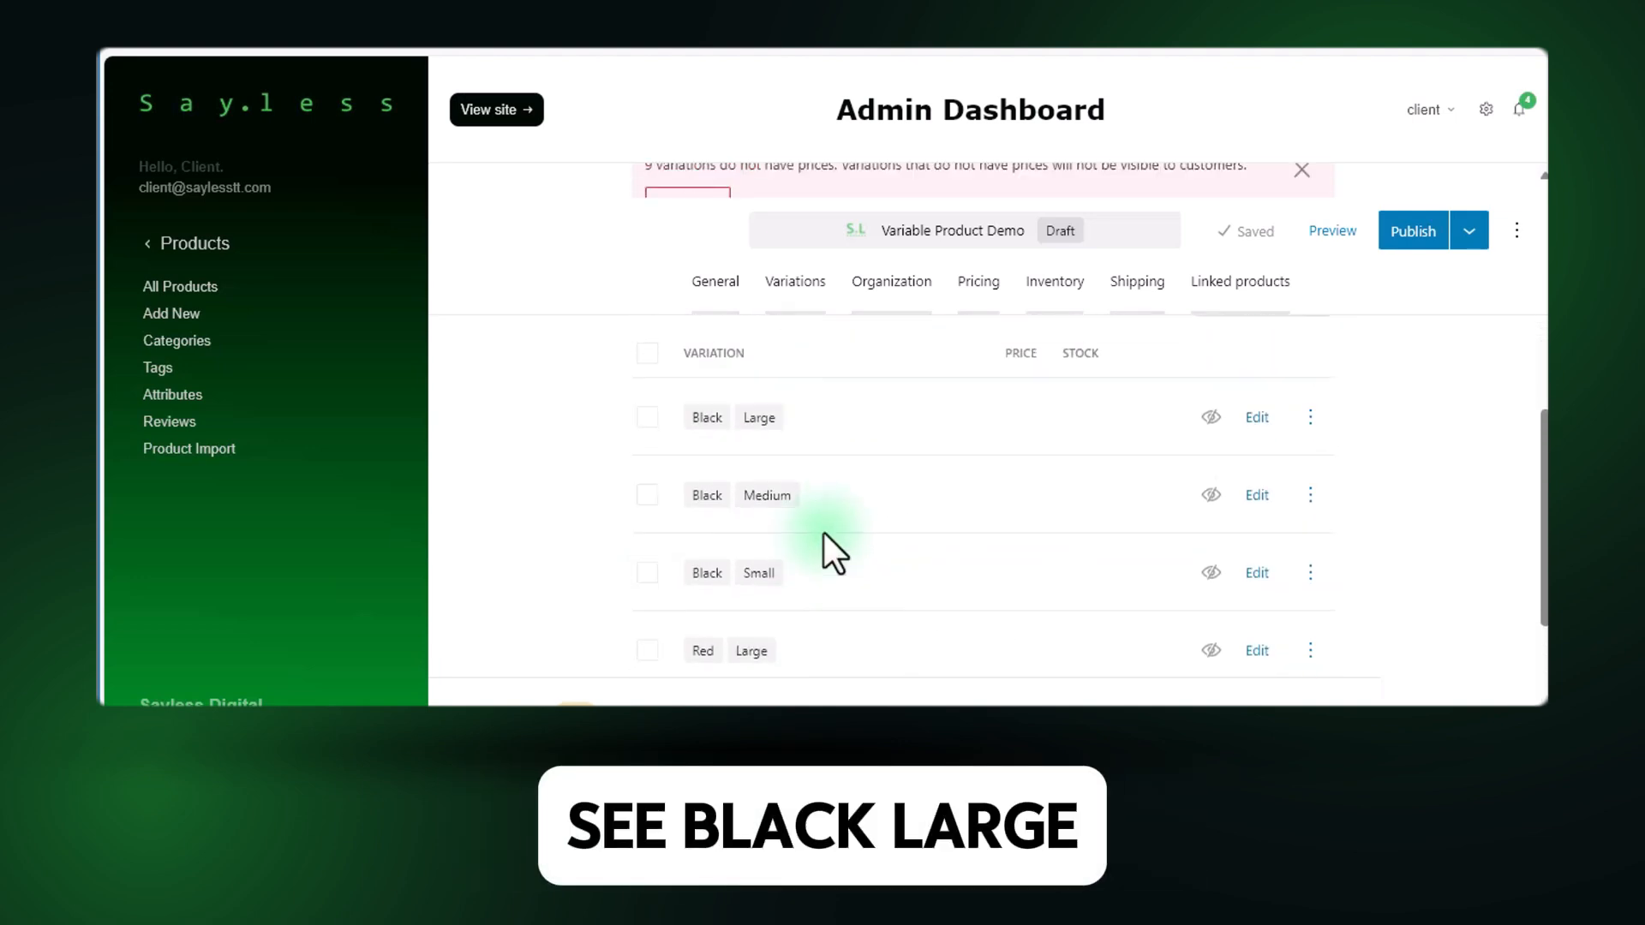
{"action": "scroll", "coordinate": [818, 523], "scroll_direction": "up", "scroll_amount": 1}
{"action": "scroll", "coordinate": [733, 524], "scroll_direction": "down", "scroll_amount": 4}
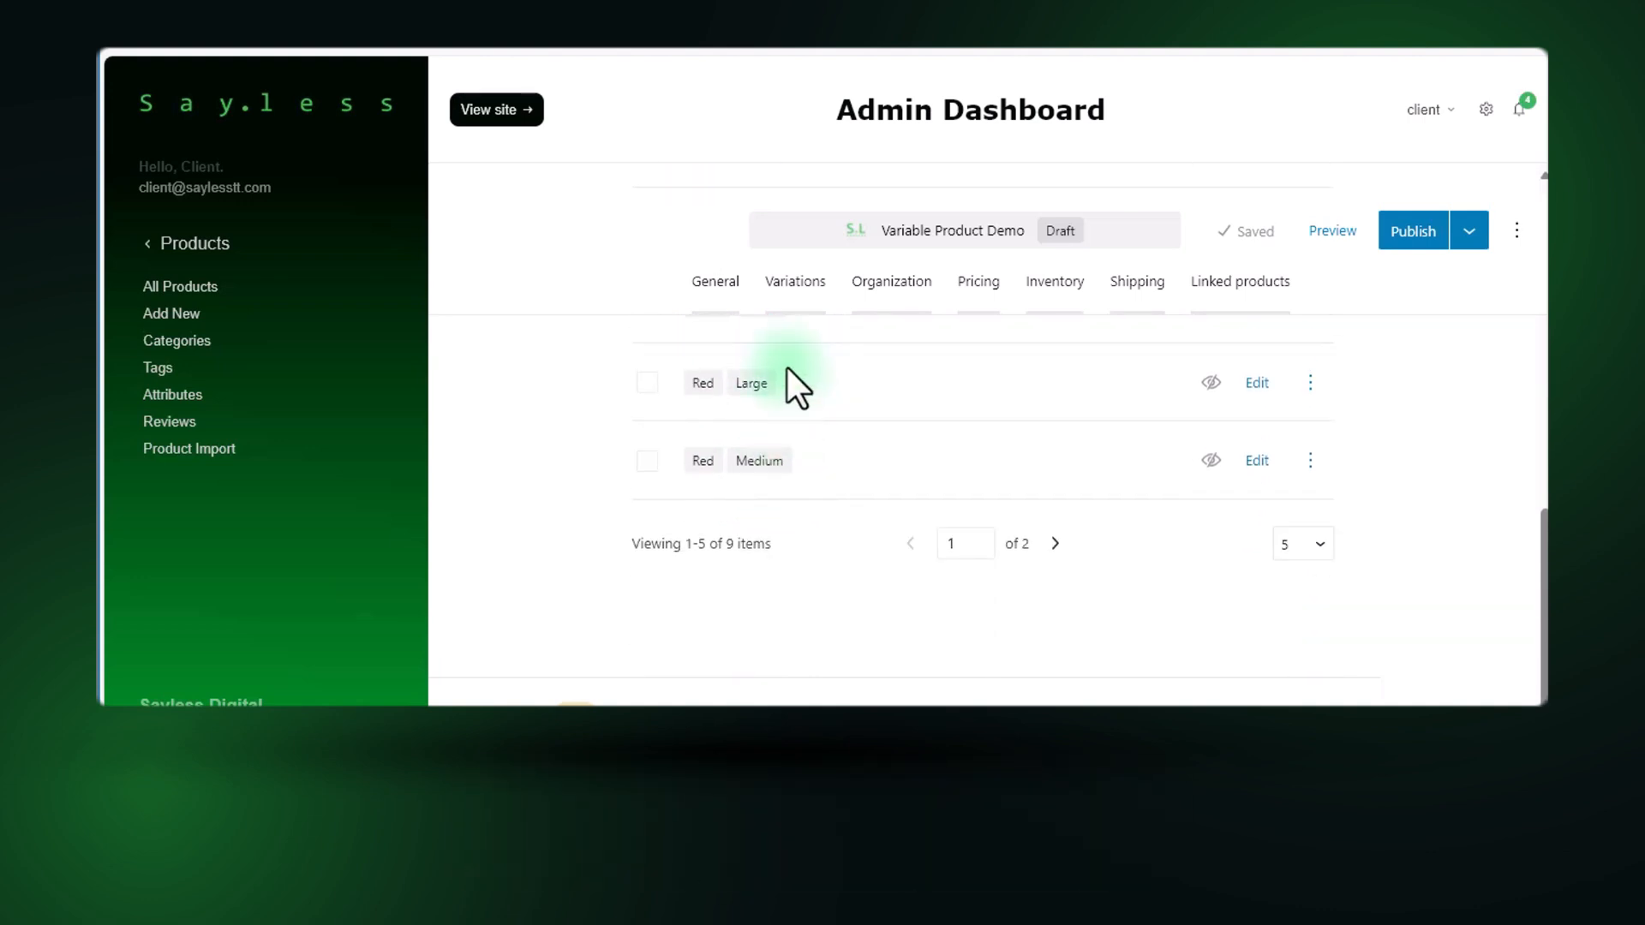
{"action": "left_click", "coordinate": [1320, 543]}
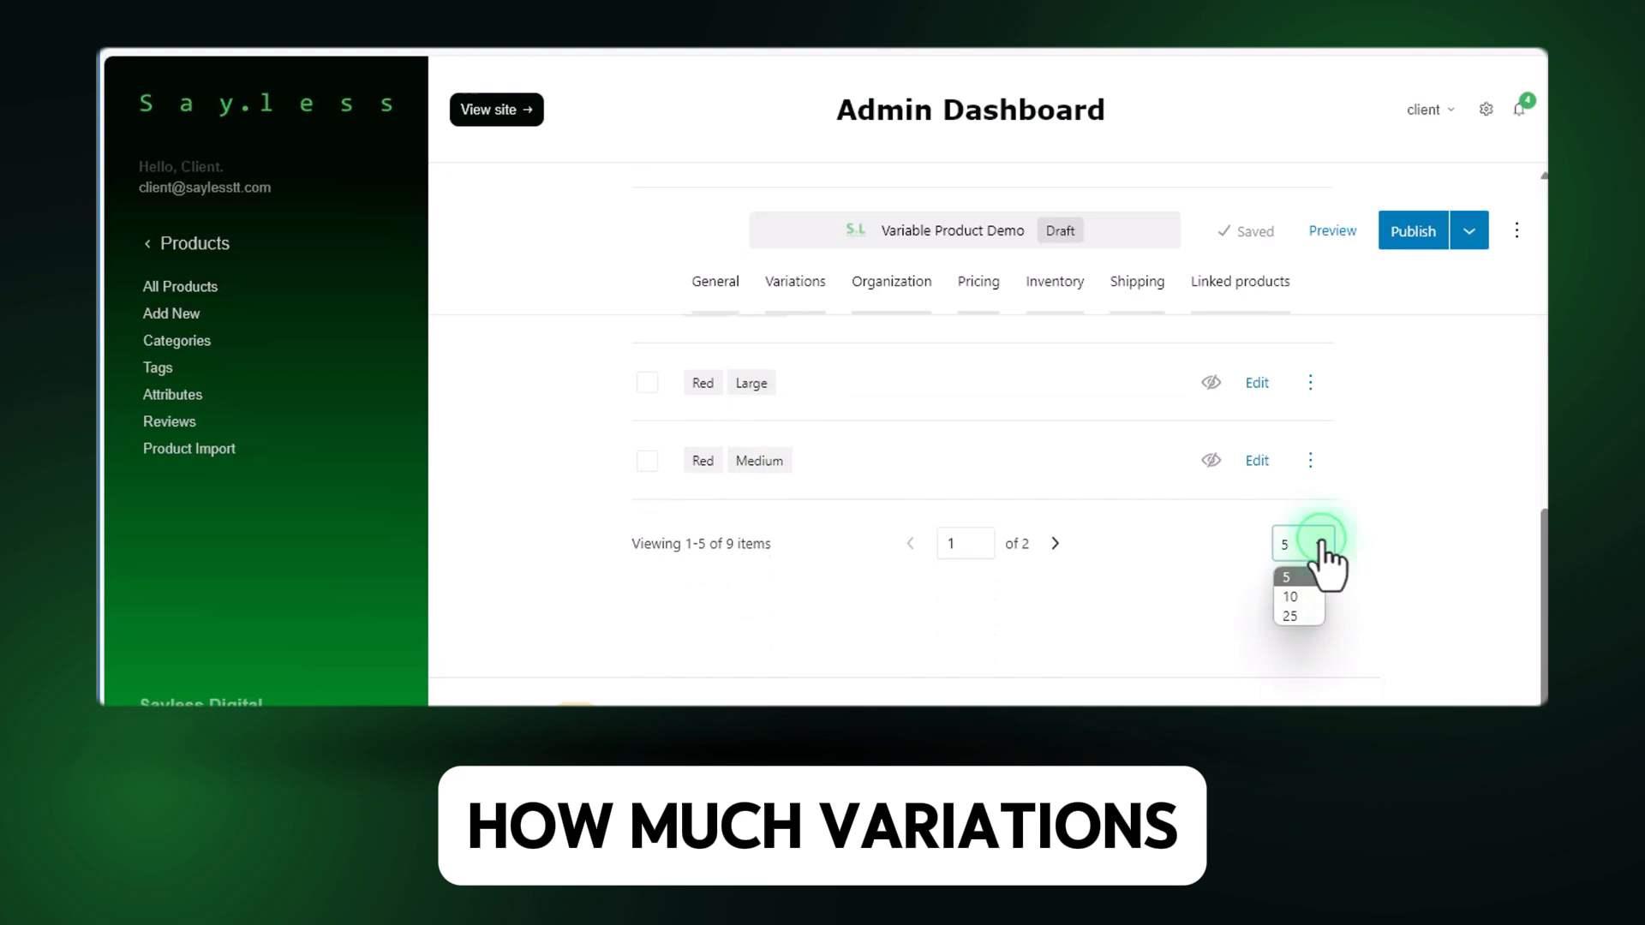
{"action": "left_click", "coordinate": [1297, 615]}
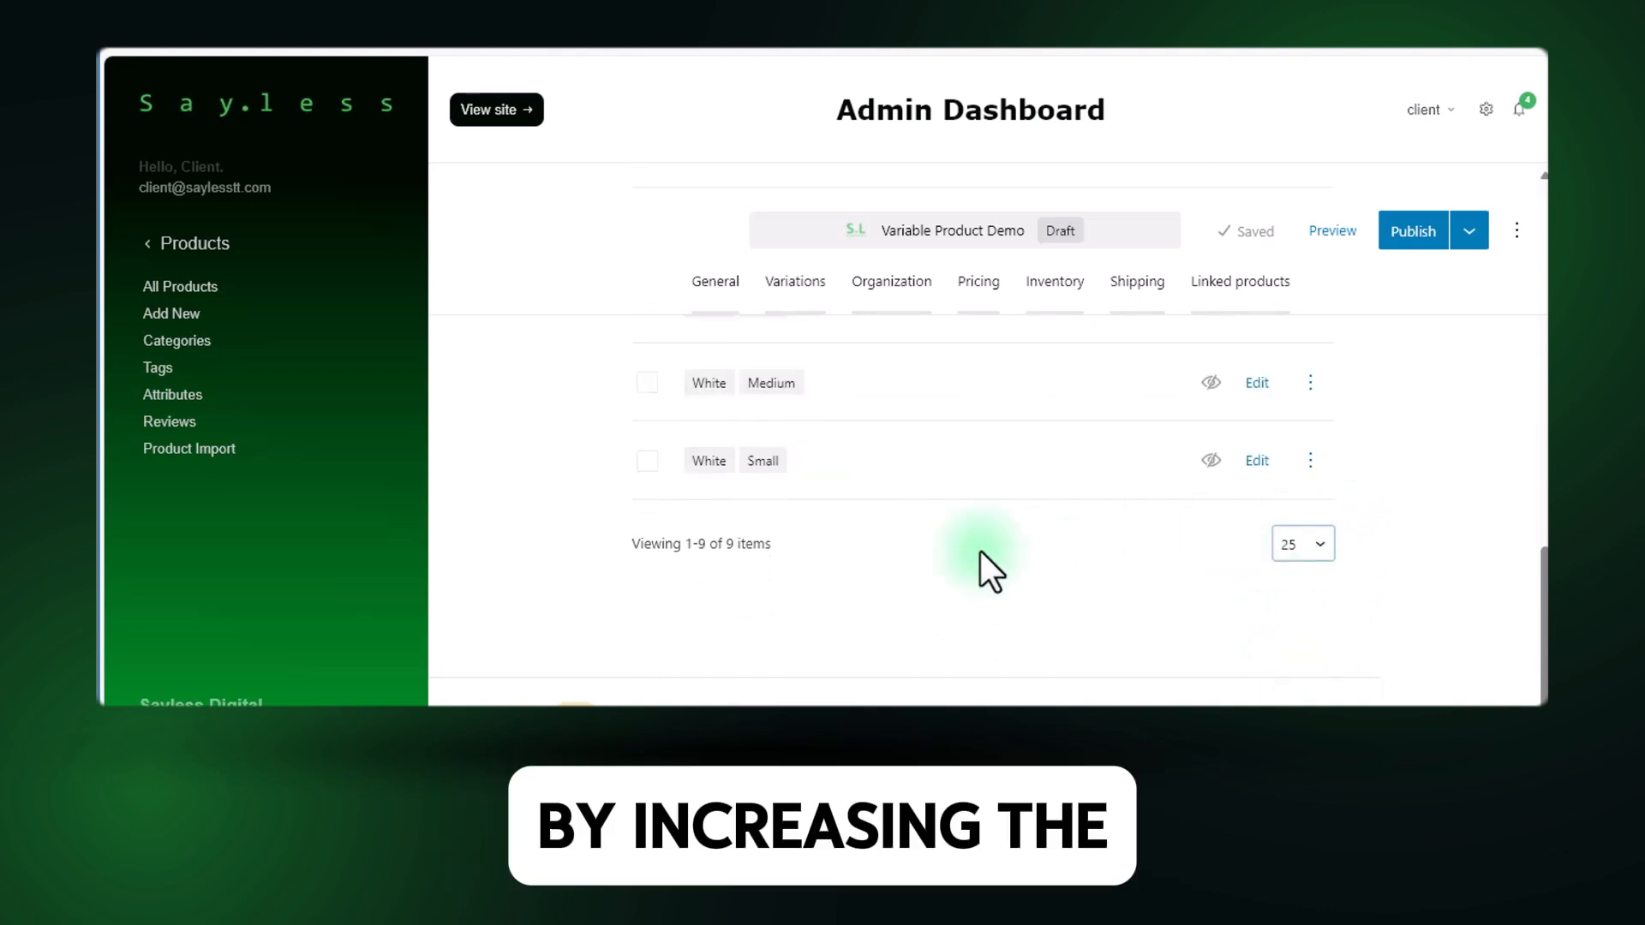
{"action": "scroll", "coordinate": [729, 491], "scroll_direction": "up", "scroll_amount": 6}
{"action": "scroll", "coordinate": [953, 552], "scroll_direction": "down", "scroll_amount": 6}
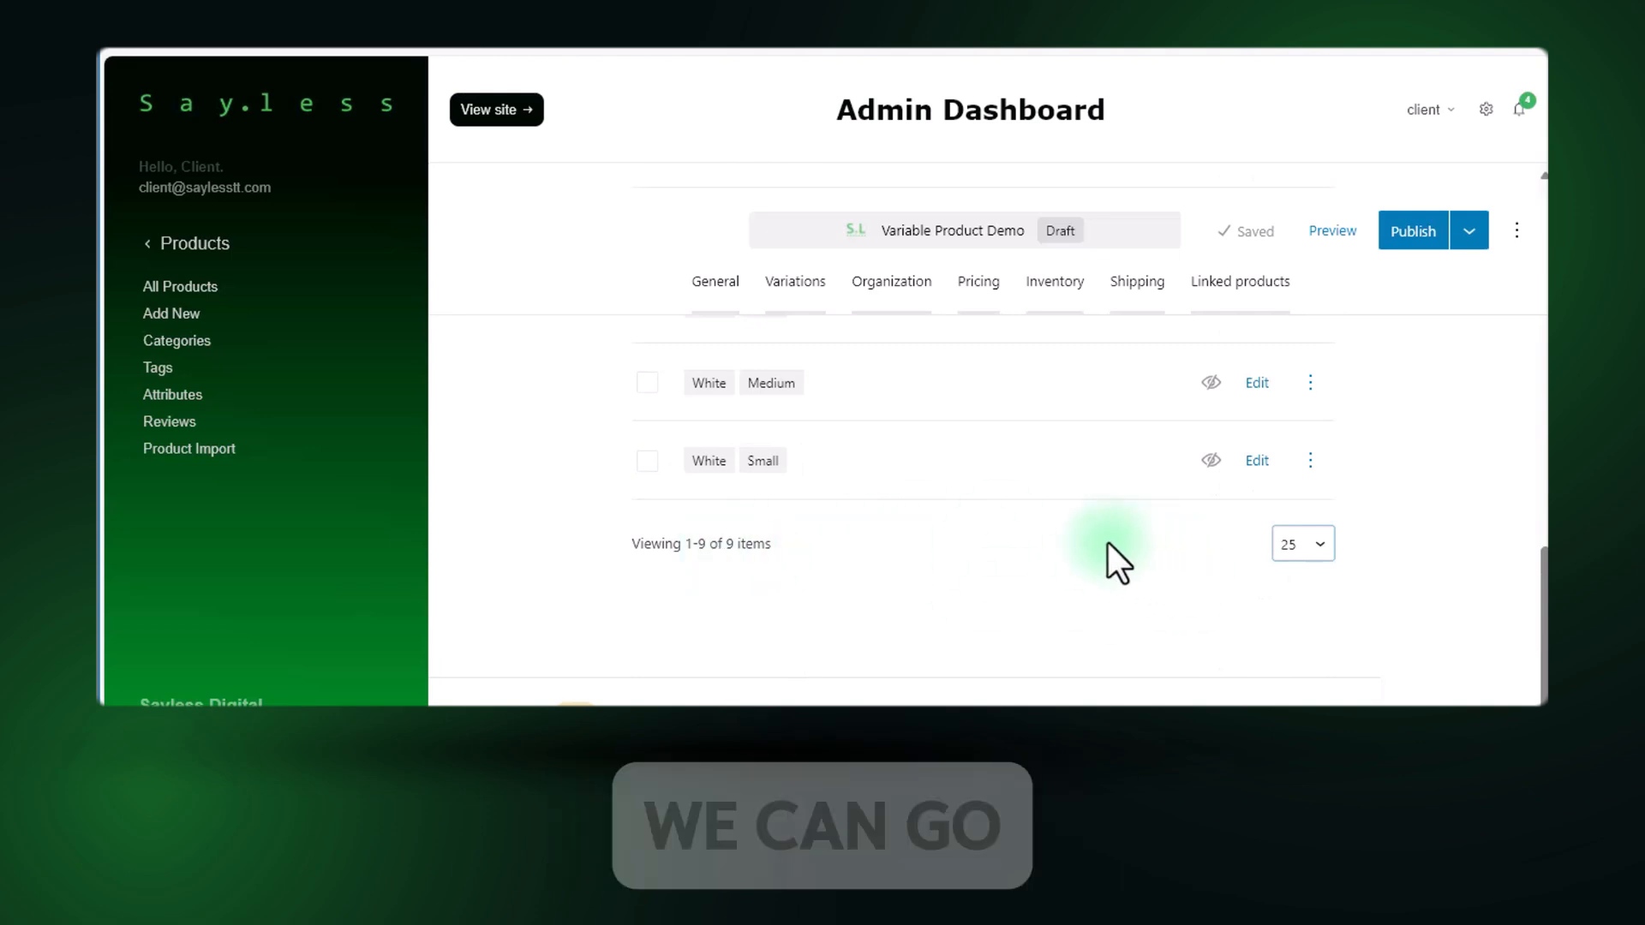
Limit the list to 5 variations per page and view its second page.
{"action": "left_click", "coordinate": [1305, 553]}
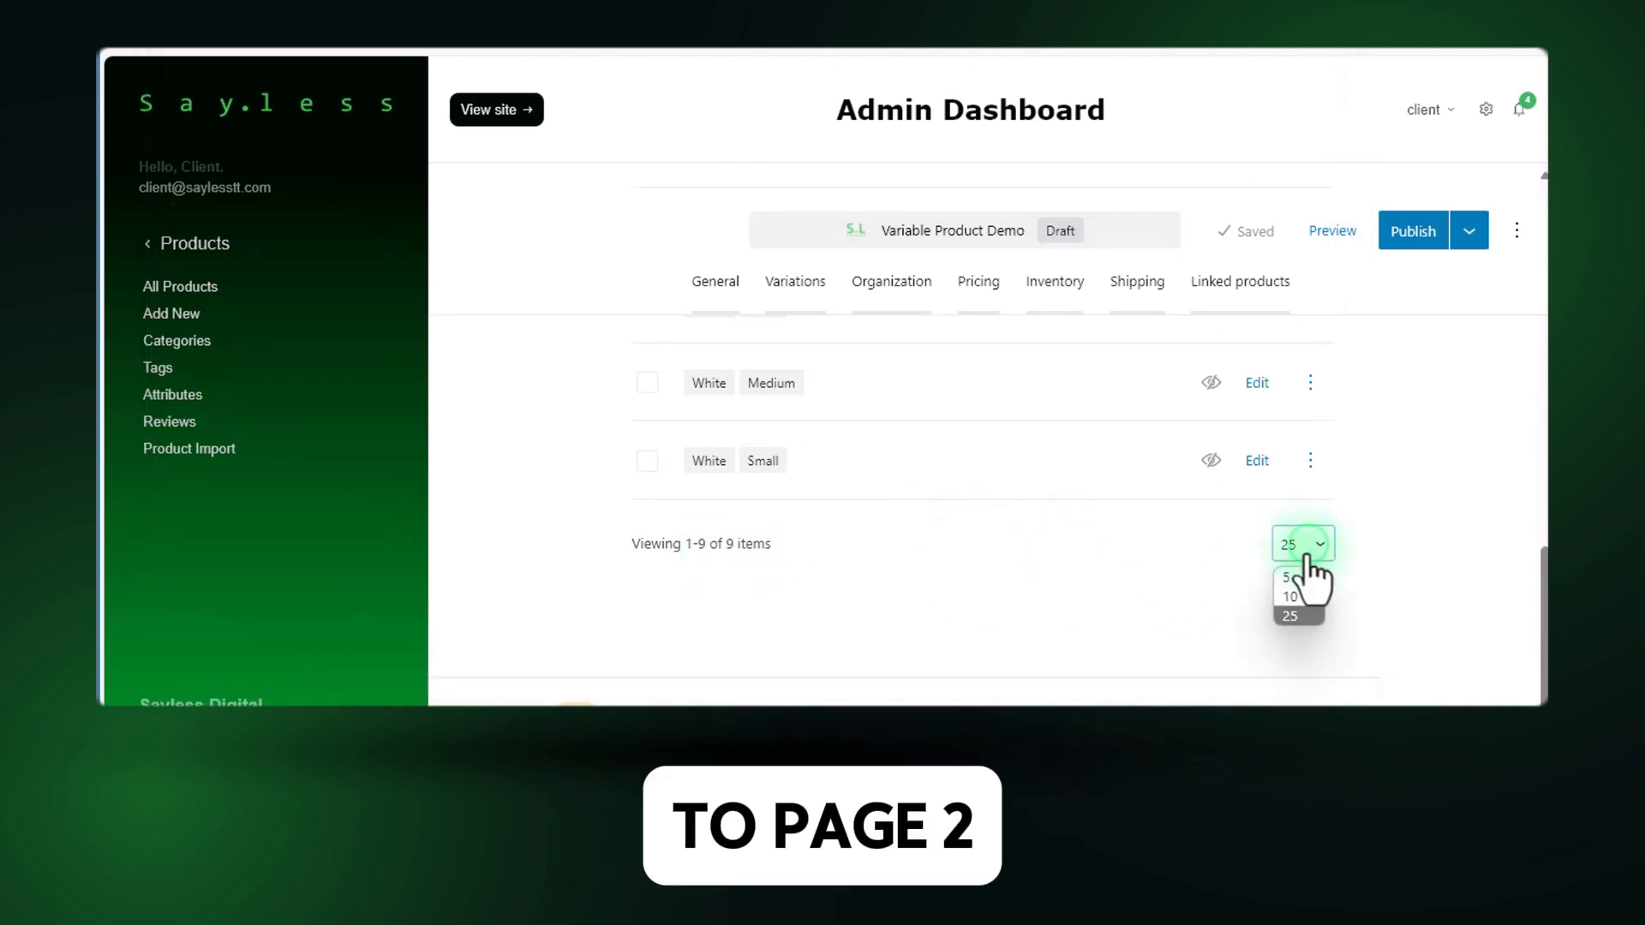
{"action": "left_click", "coordinate": [1292, 578]}
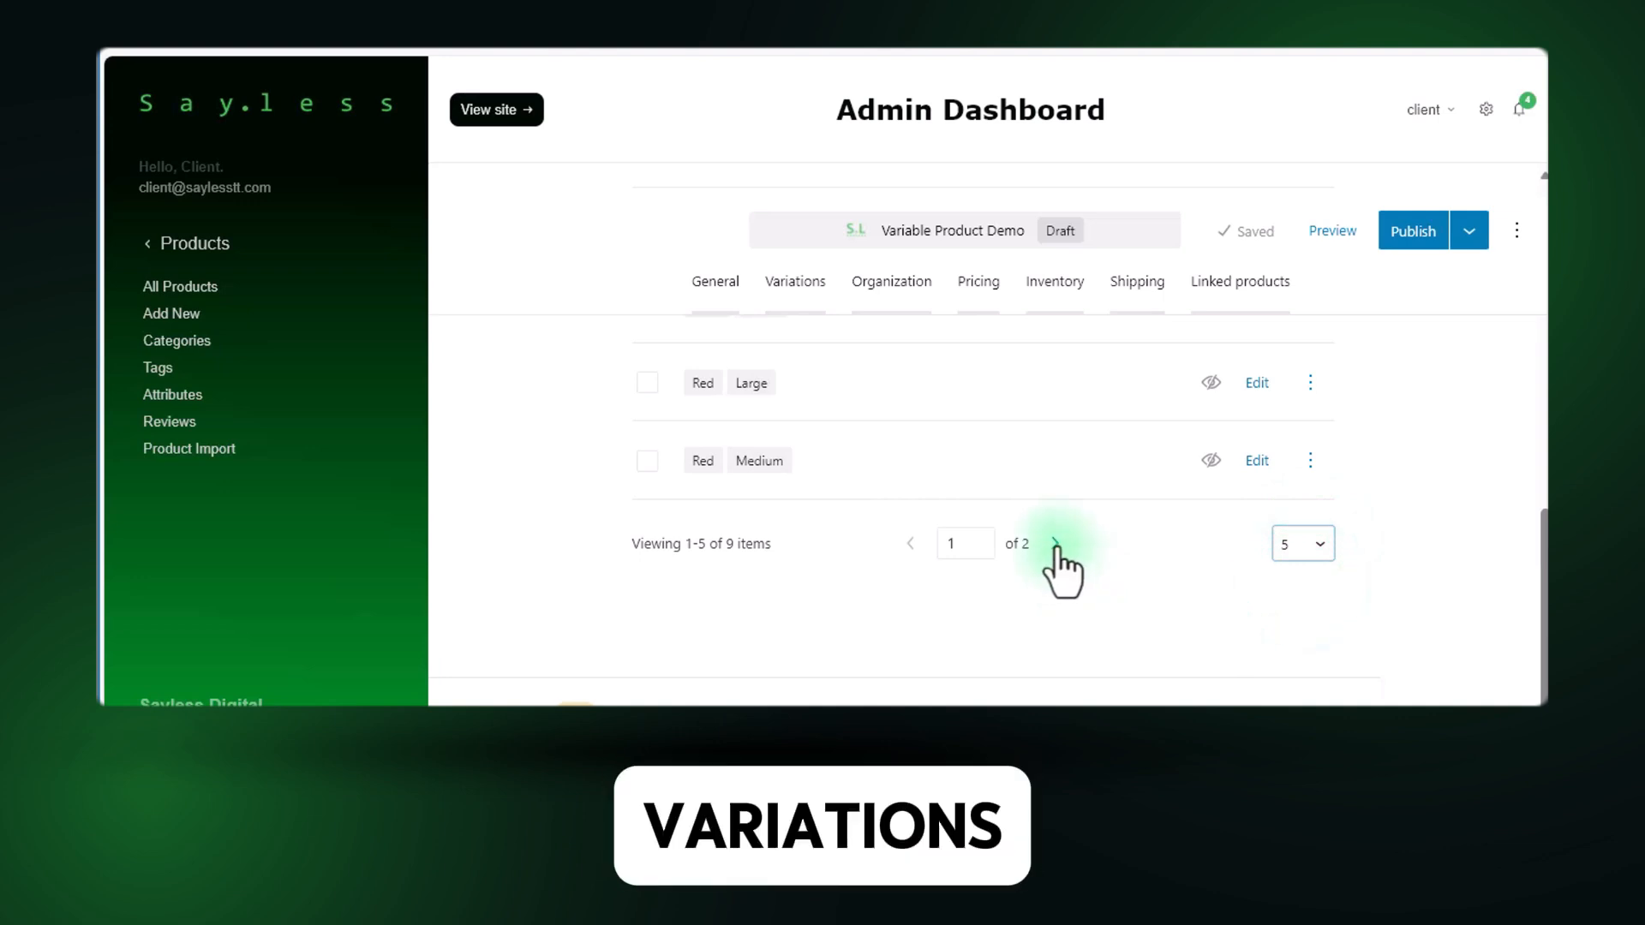
{"action": "left_click", "coordinate": [1056, 545]}
{"action": "scroll", "coordinate": [805, 509], "scroll_direction": "up", "scroll_amount": 5}
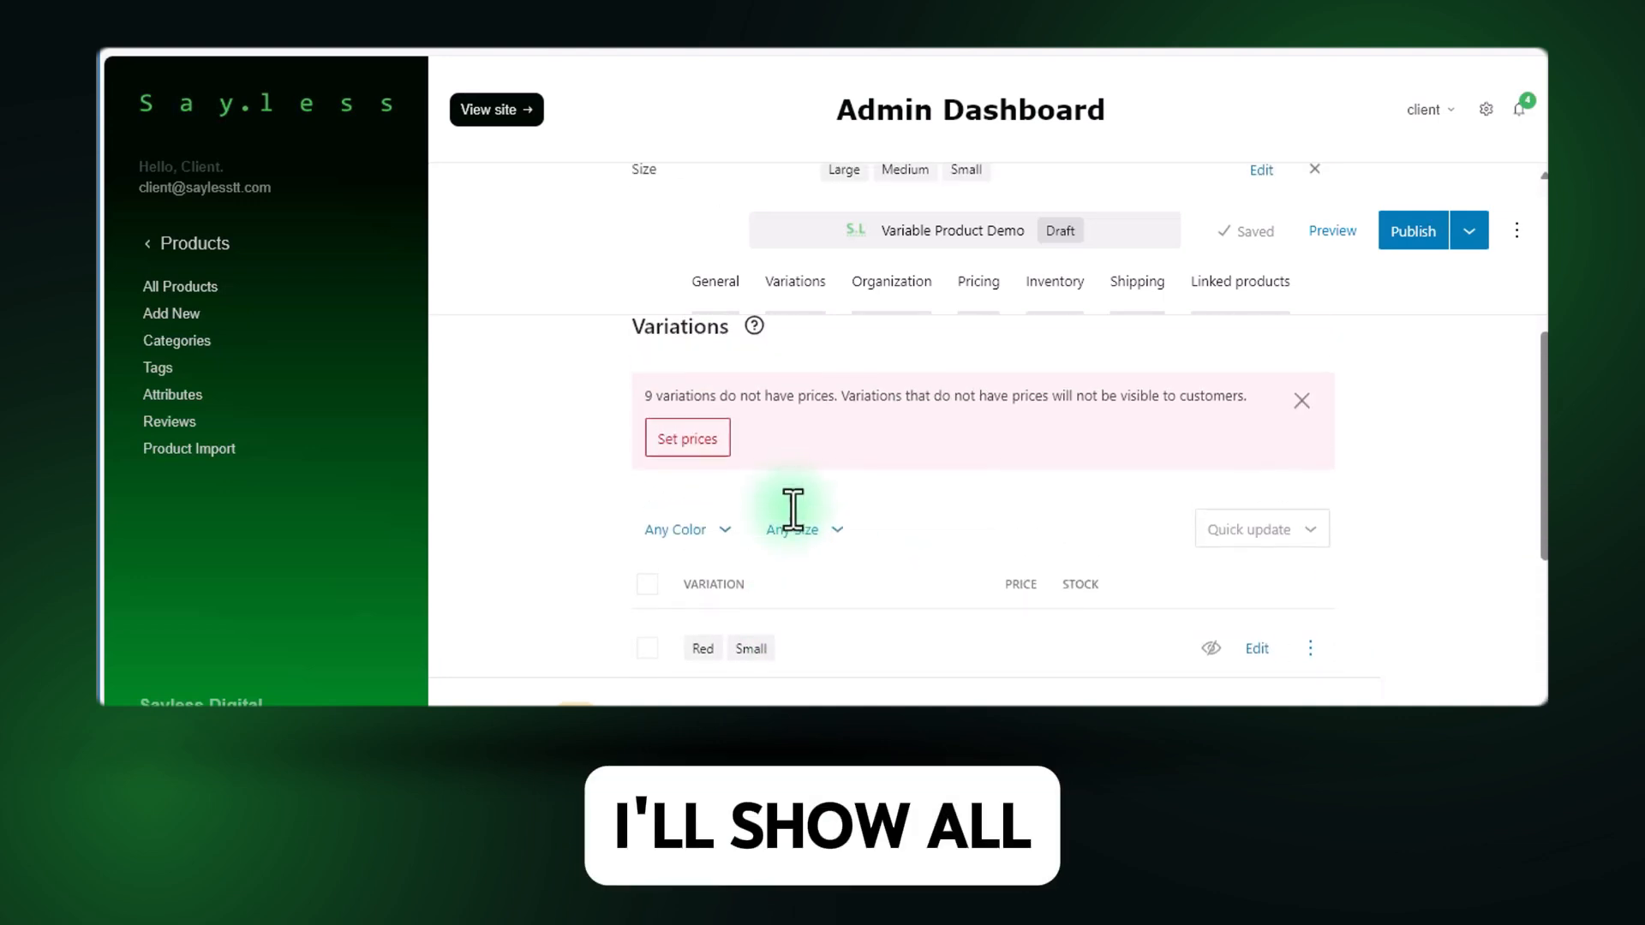
Set the variations list back to 25 per page and look through the color and size combinations.
{"action": "scroll", "coordinate": [781, 493], "scroll_direction": "down", "scroll_amount": 3}
{"action": "scroll", "coordinate": [1336, 545], "scroll_direction": "down", "scroll_amount": 2}
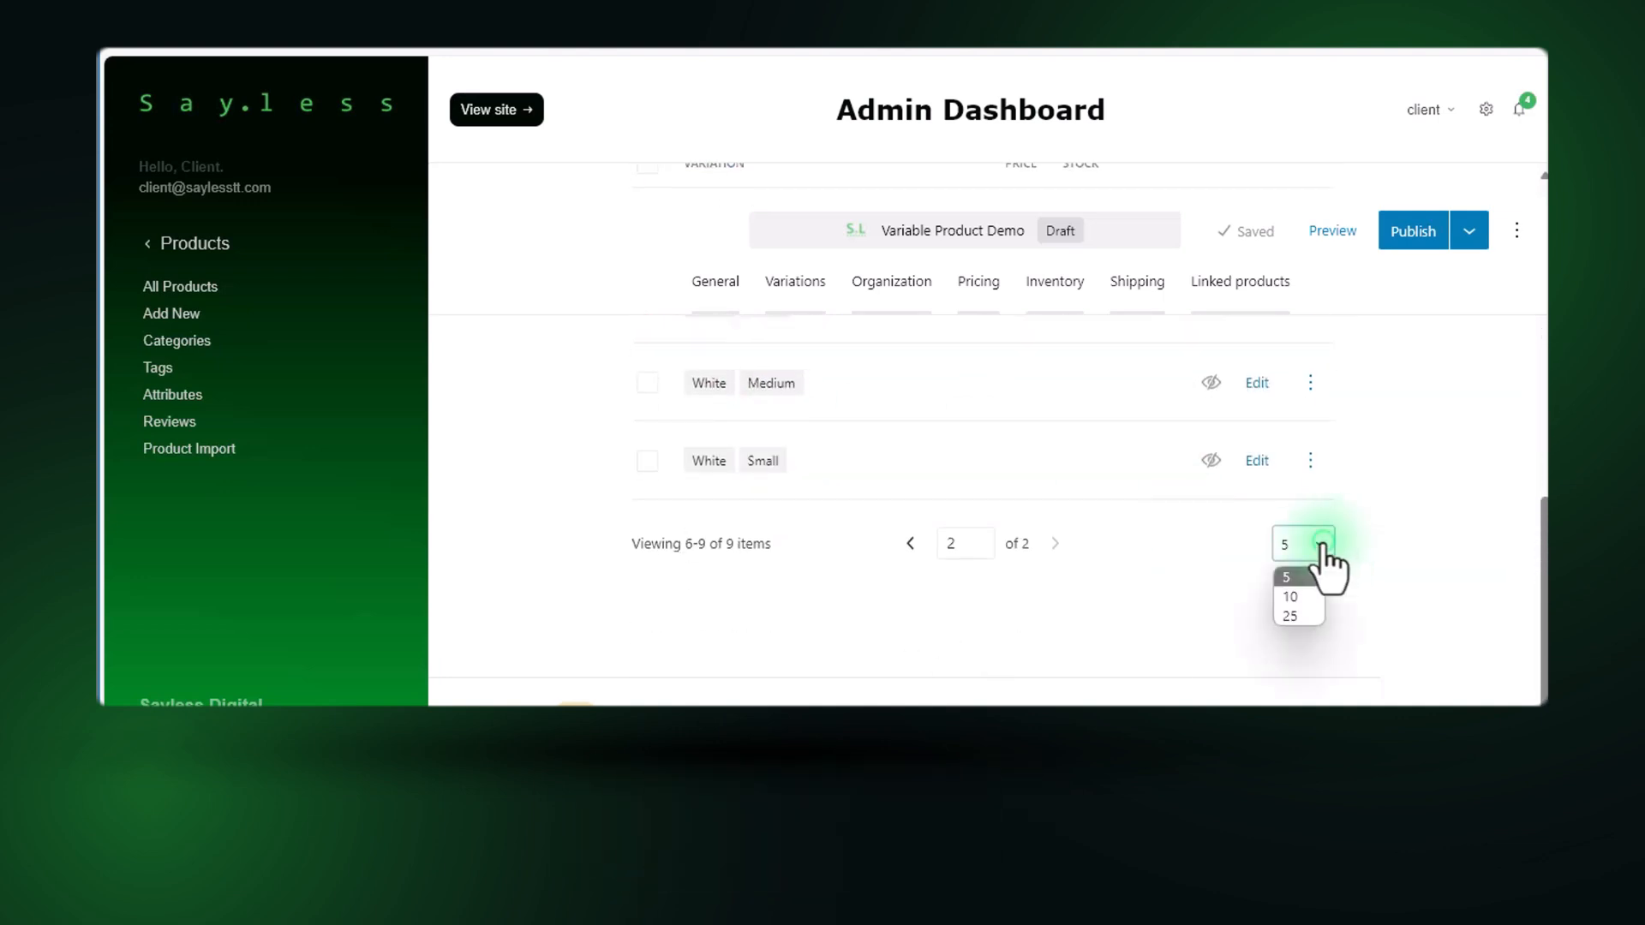
{"action": "left_click", "coordinate": [1304, 612]}
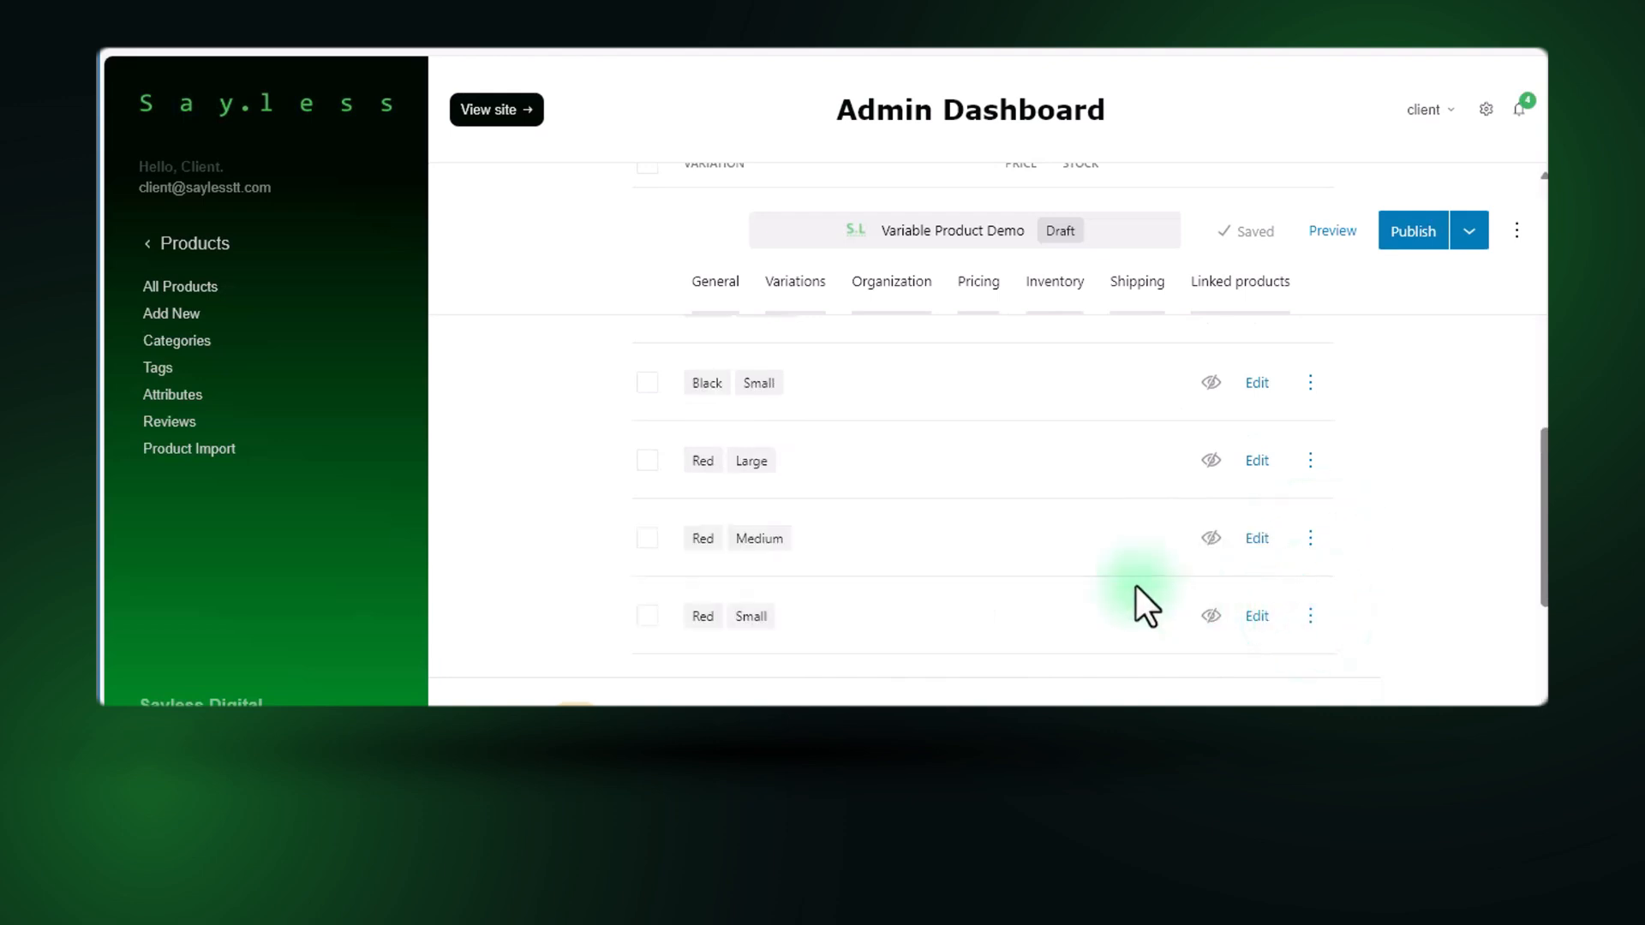
{"action": "scroll", "coordinate": [768, 509], "scroll_direction": "down", "scroll_amount": 5}
{"action": "scroll", "coordinate": [764, 506], "scroll_direction": "up", "scroll_amount": 10}
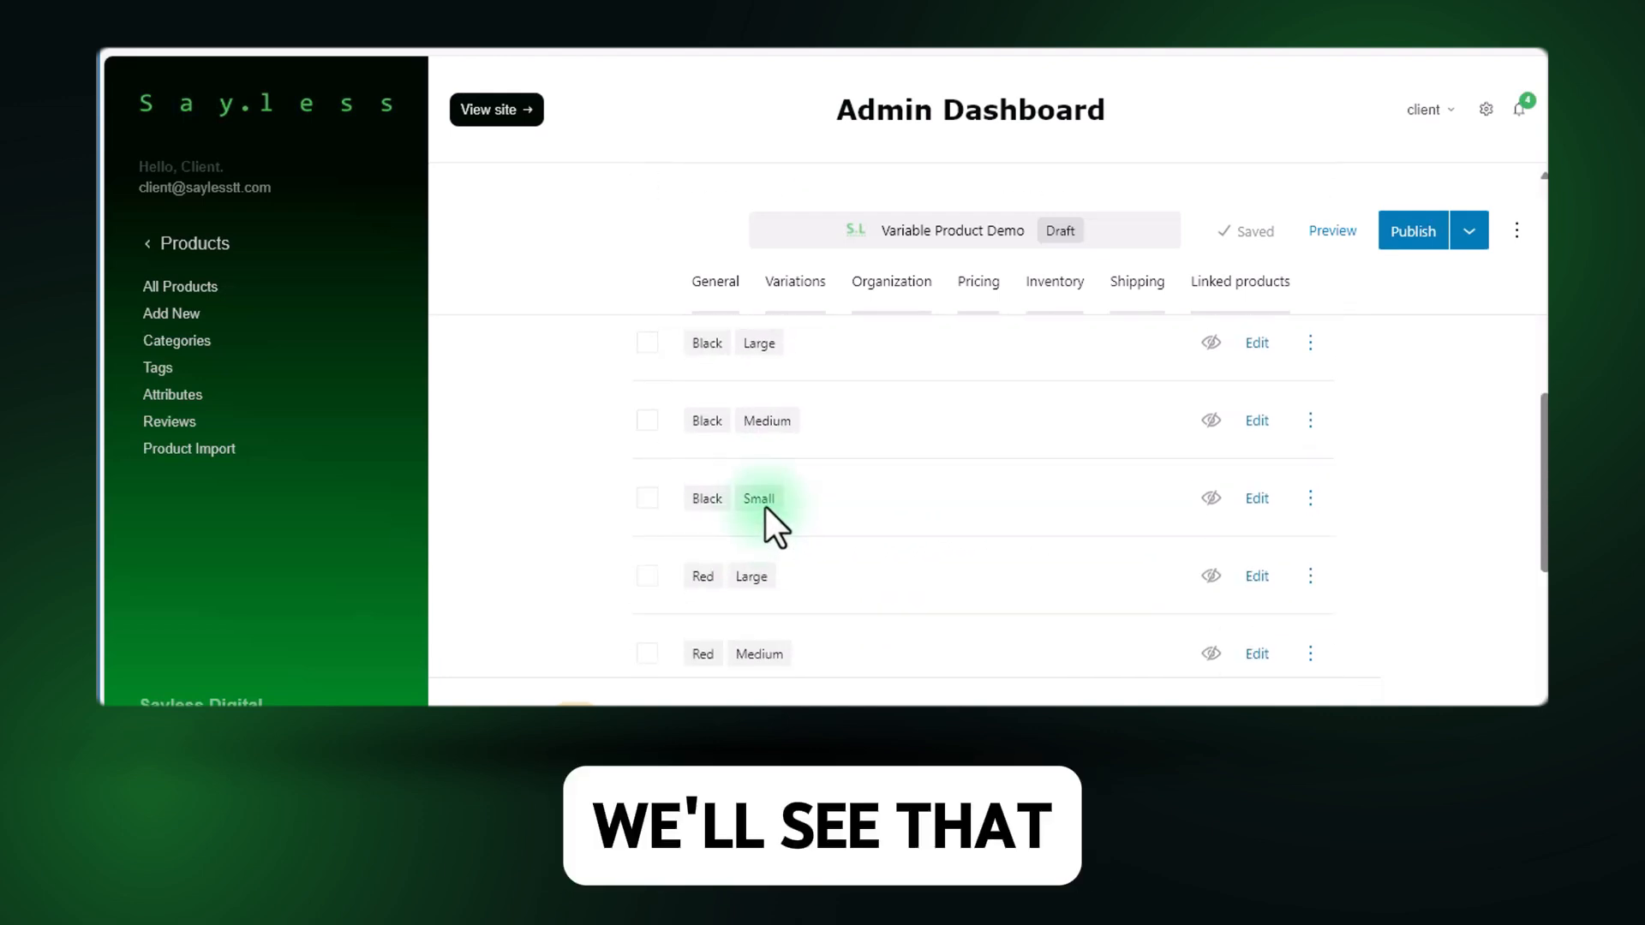
Set the price of all the generated variations to 350 at once and check the updated list.
{"action": "scroll", "coordinate": [764, 506], "scroll_direction": "up", "scroll_amount": 3}
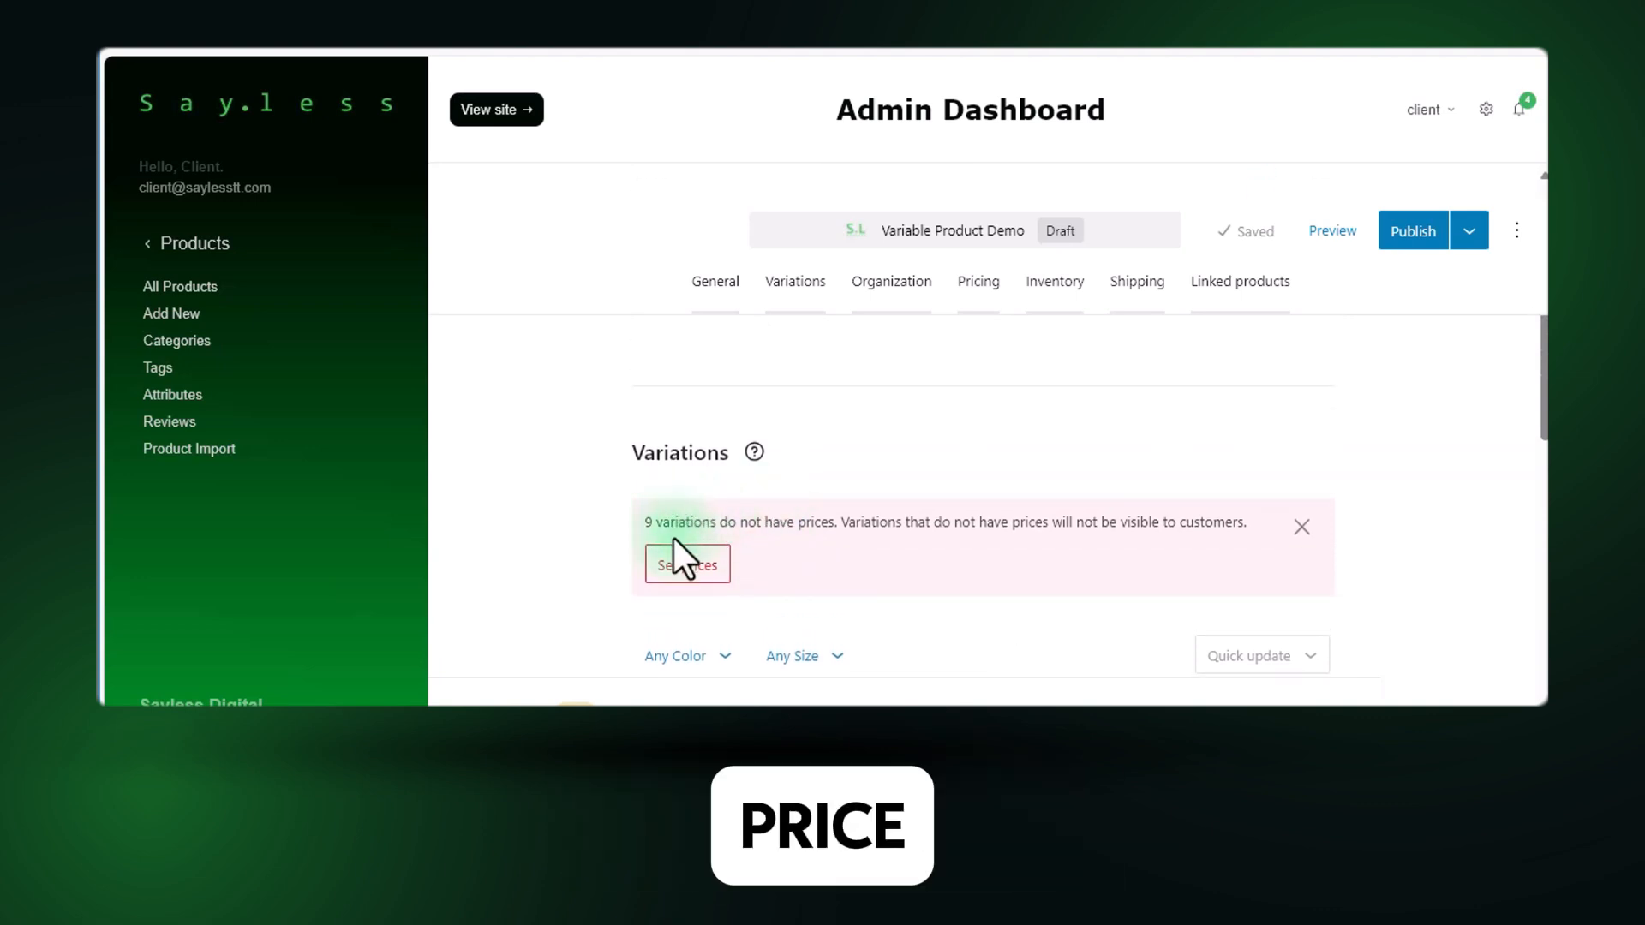
{"action": "scroll", "coordinate": [673, 538], "scroll_direction": "down", "scroll_amount": 1}
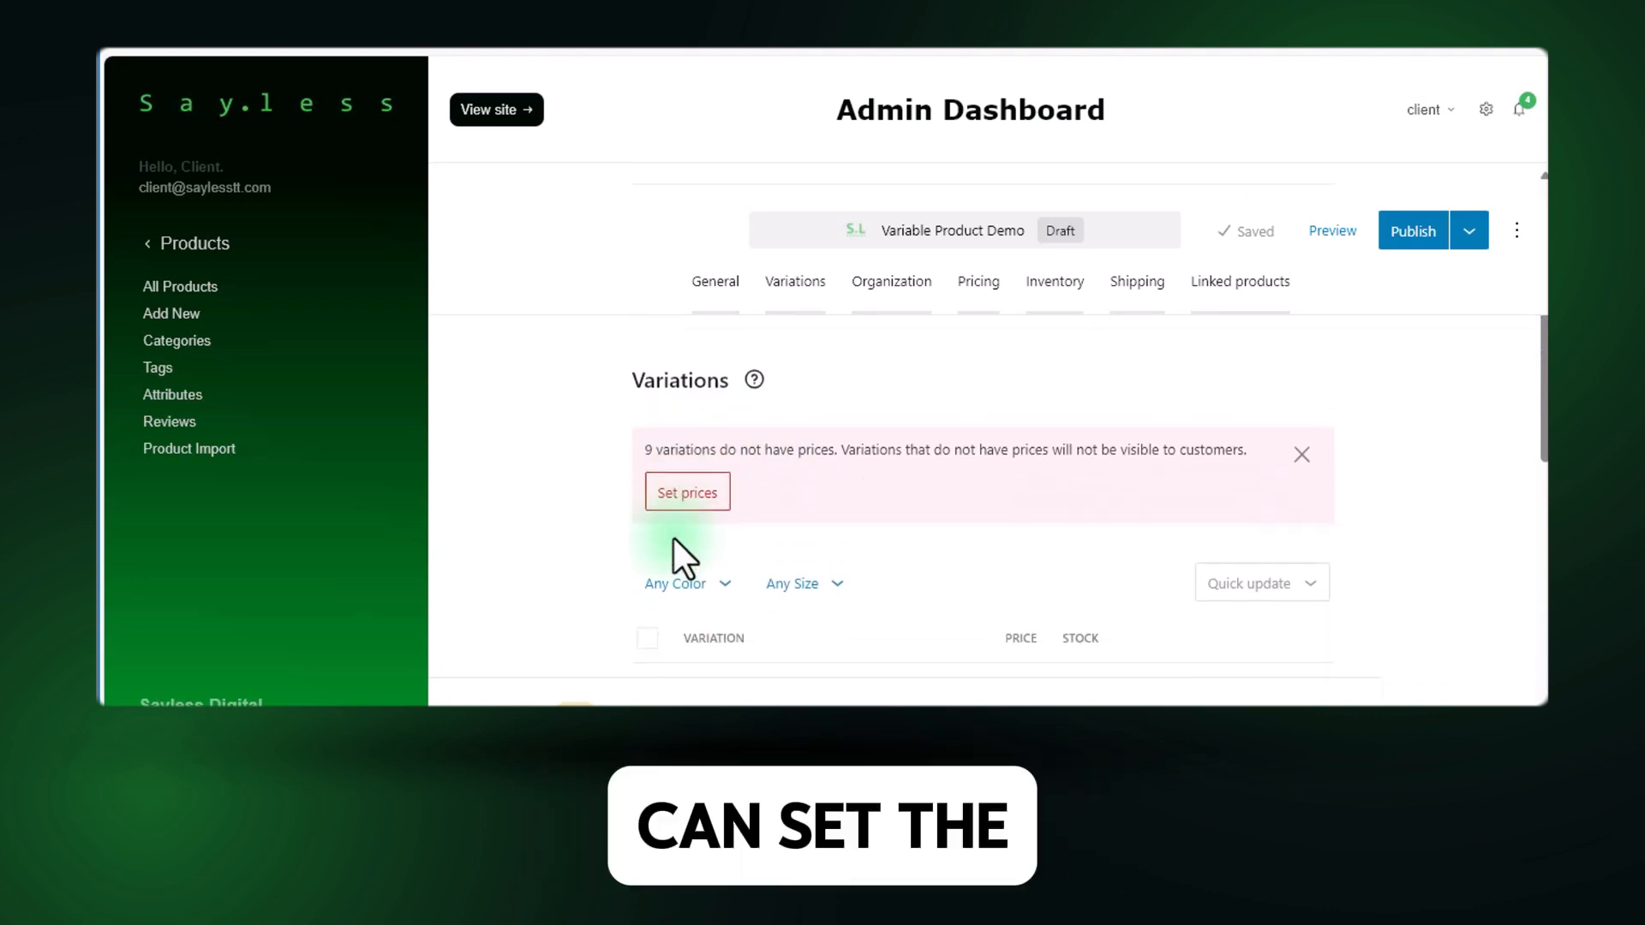
{"action": "left_click", "coordinate": [681, 500]}
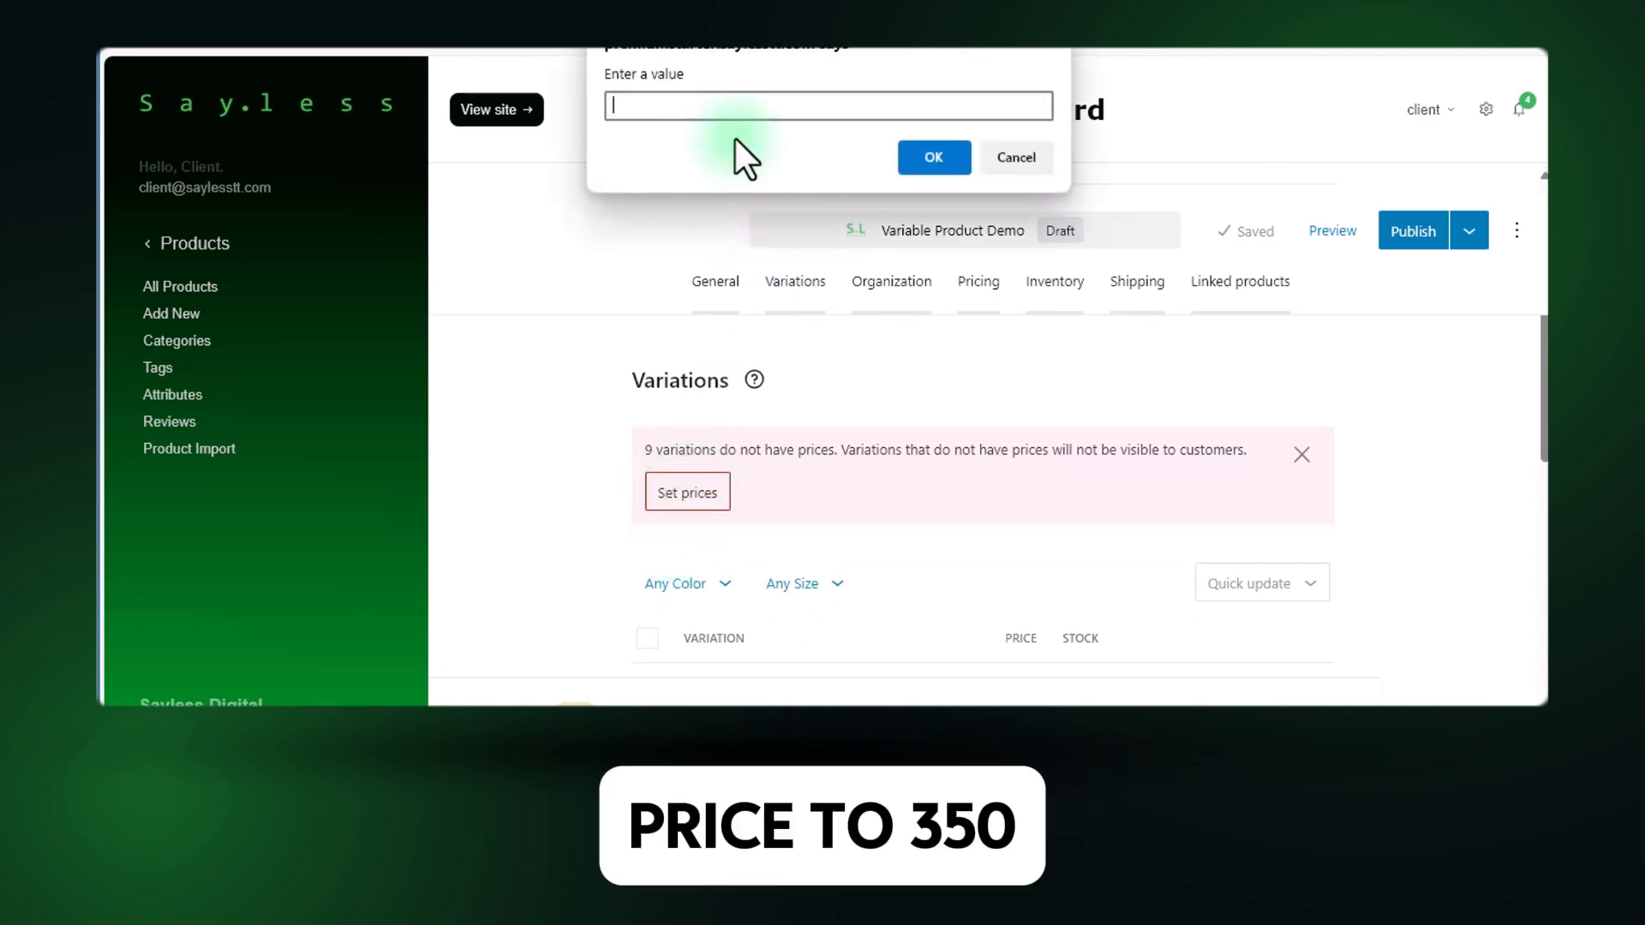
{"action": "type", "text": "350"}
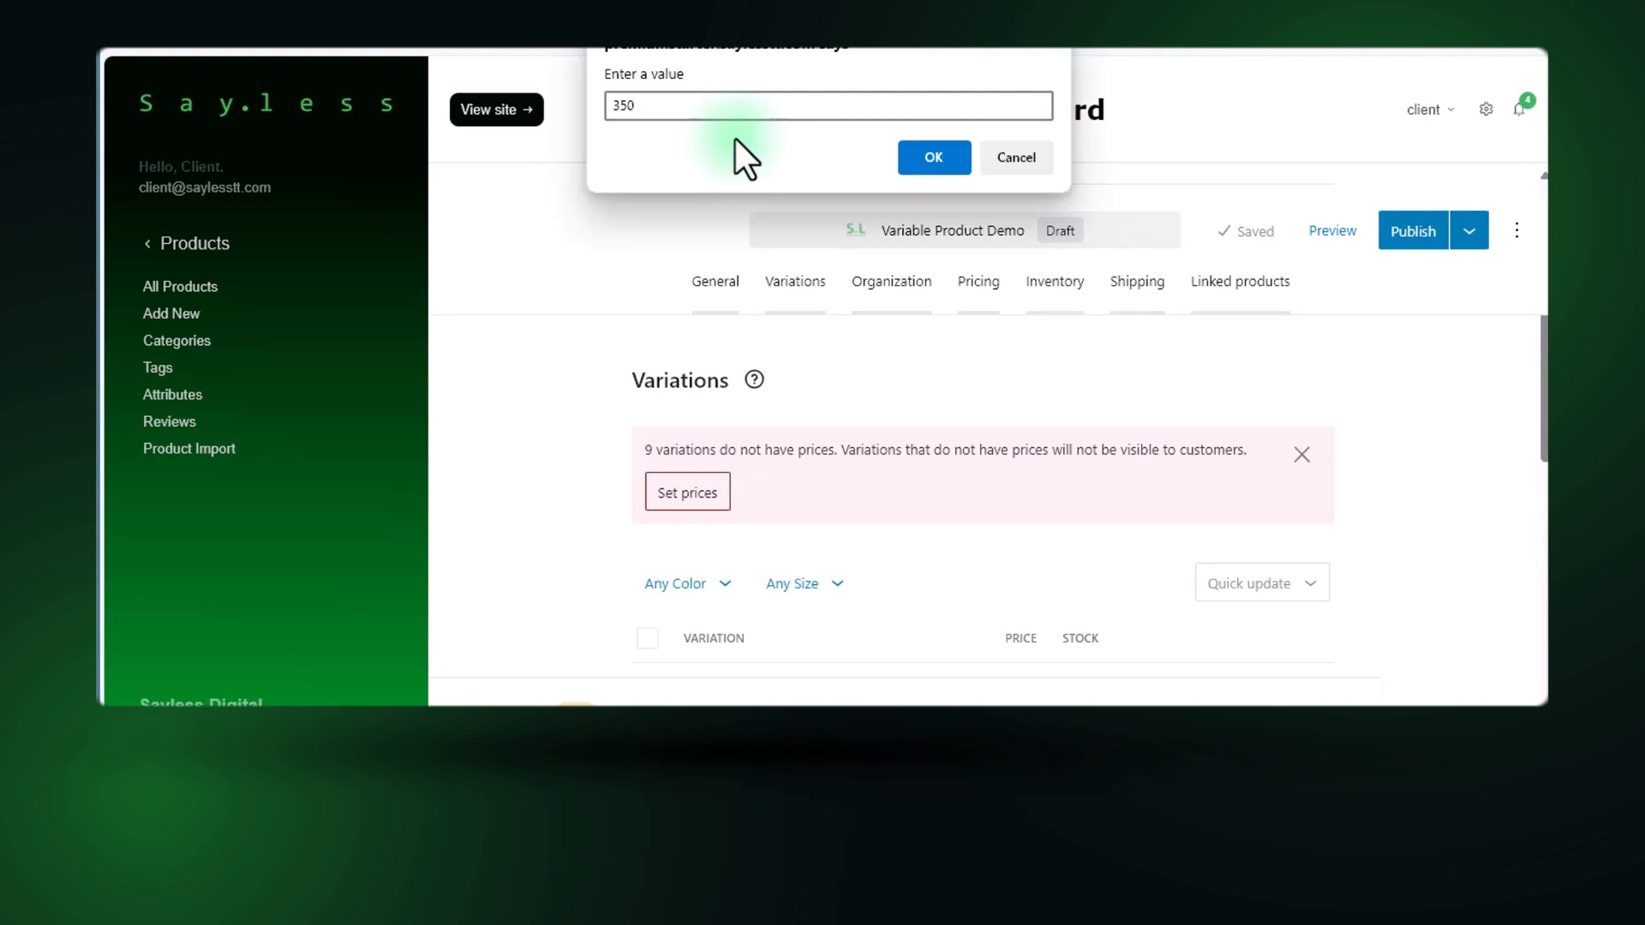
{"action": "left_click", "coordinate": [917, 157]}
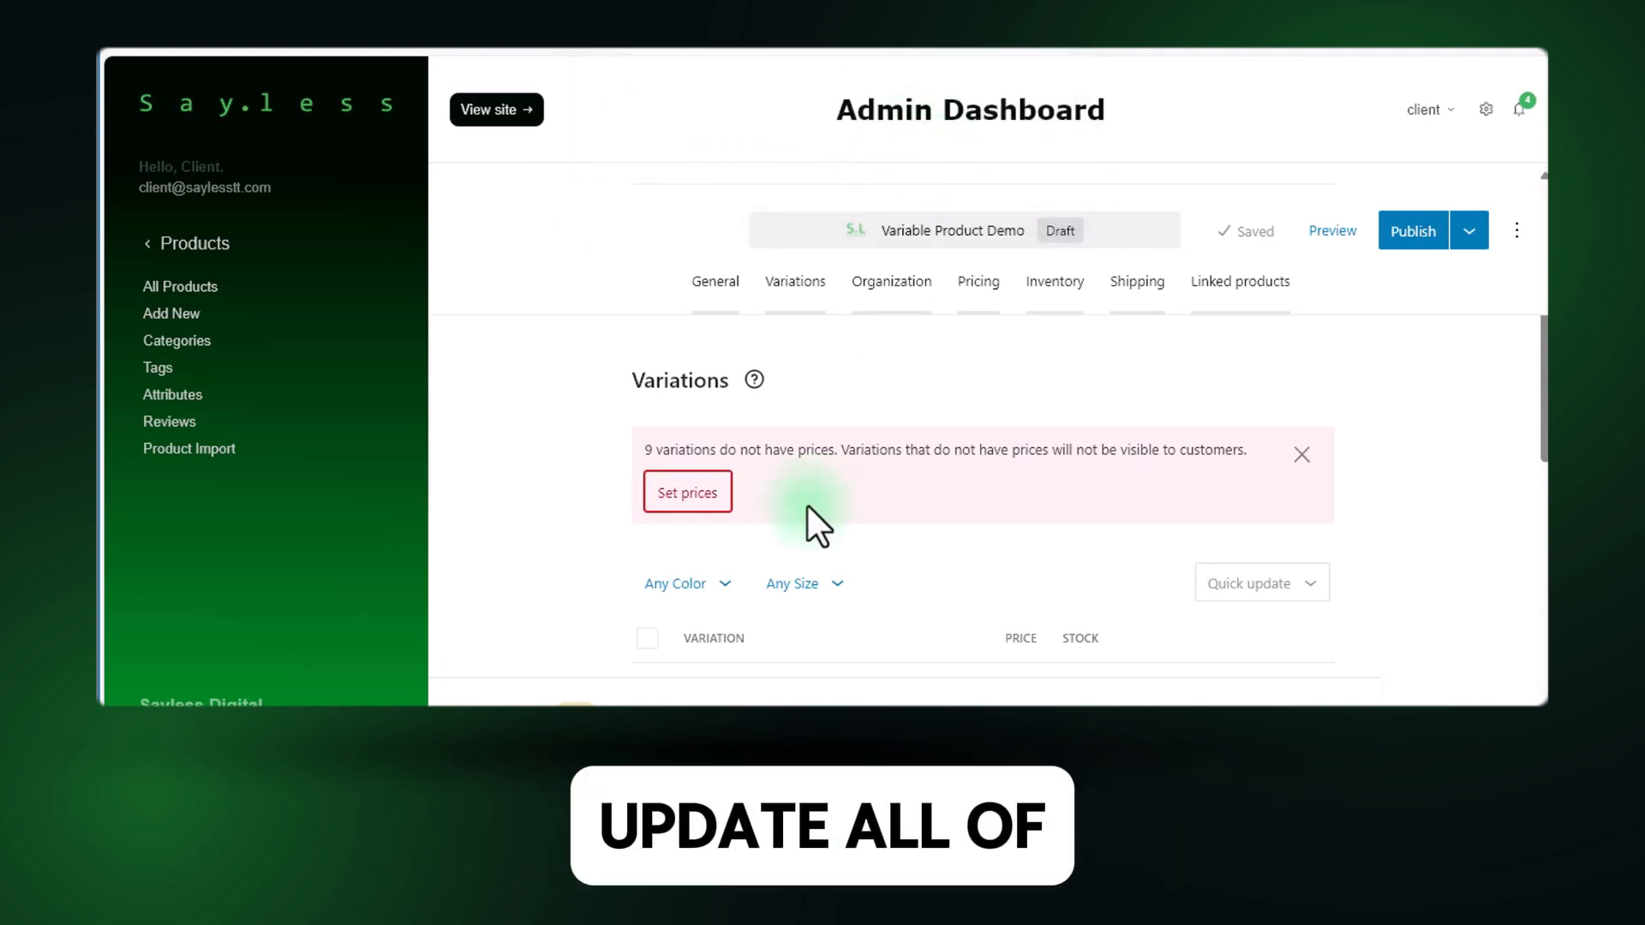
{"action": "scroll", "coordinate": [809, 506], "scroll_direction": "down", "scroll_amount": 3}
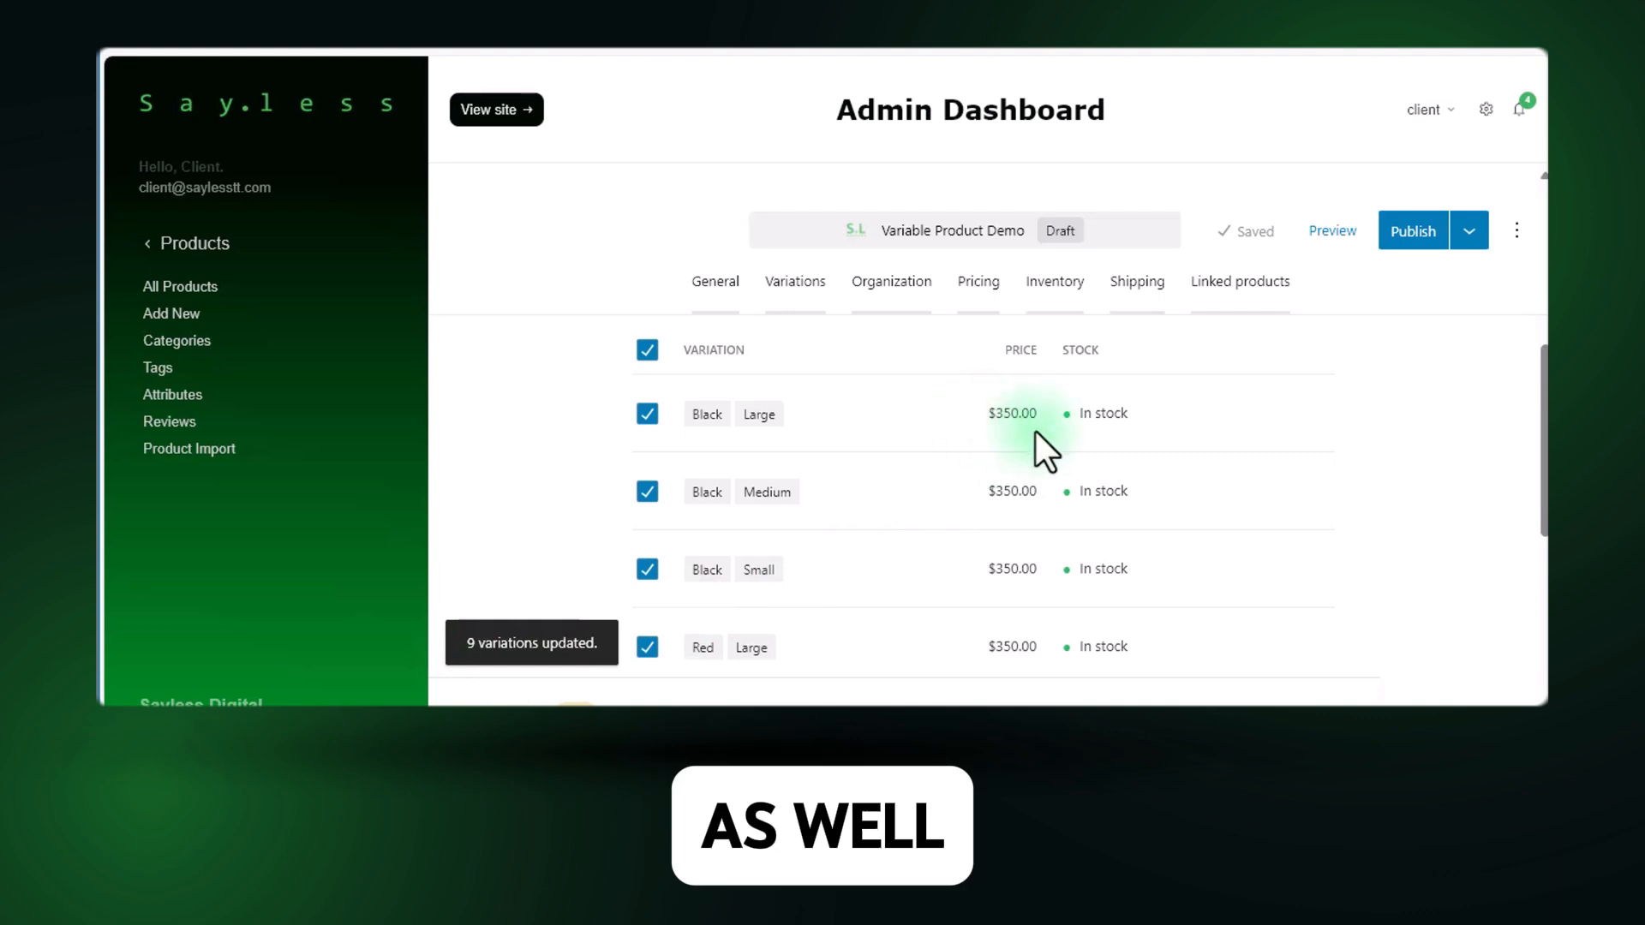
Clear the selection of all variations and open the Black, Large variation for editing.
{"action": "scroll", "coordinate": [790, 551], "scroll_direction": "up", "scroll_amount": 2}
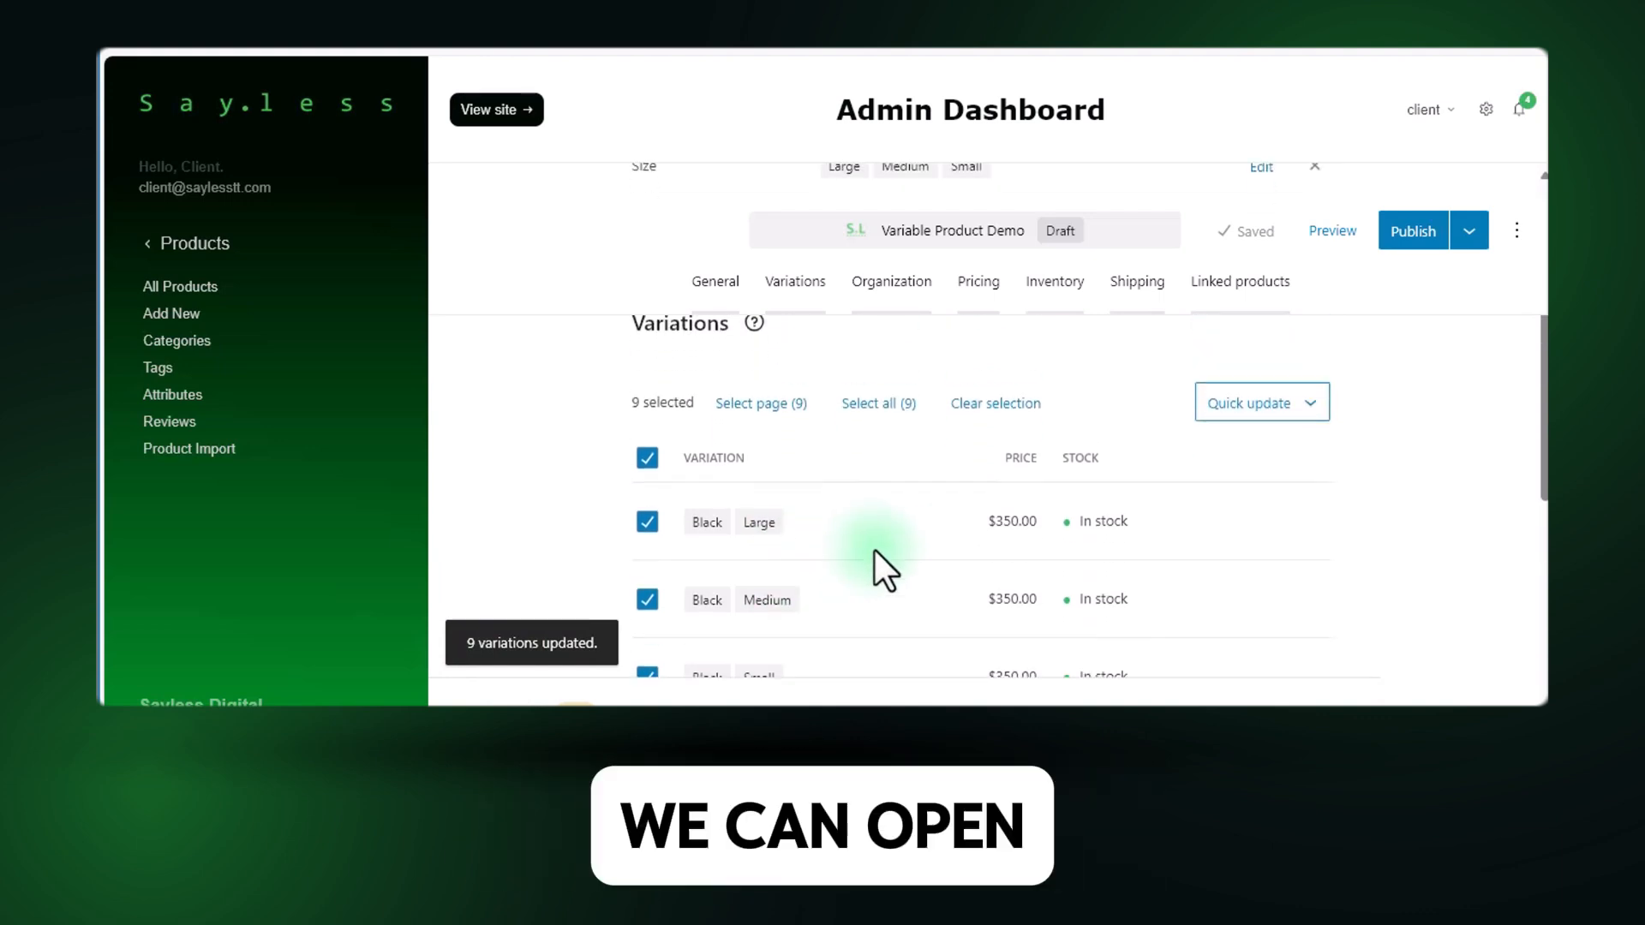
{"action": "scroll", "coordinate": [877, 514], "scroll_direction": "down", "scroll_amount": 2}
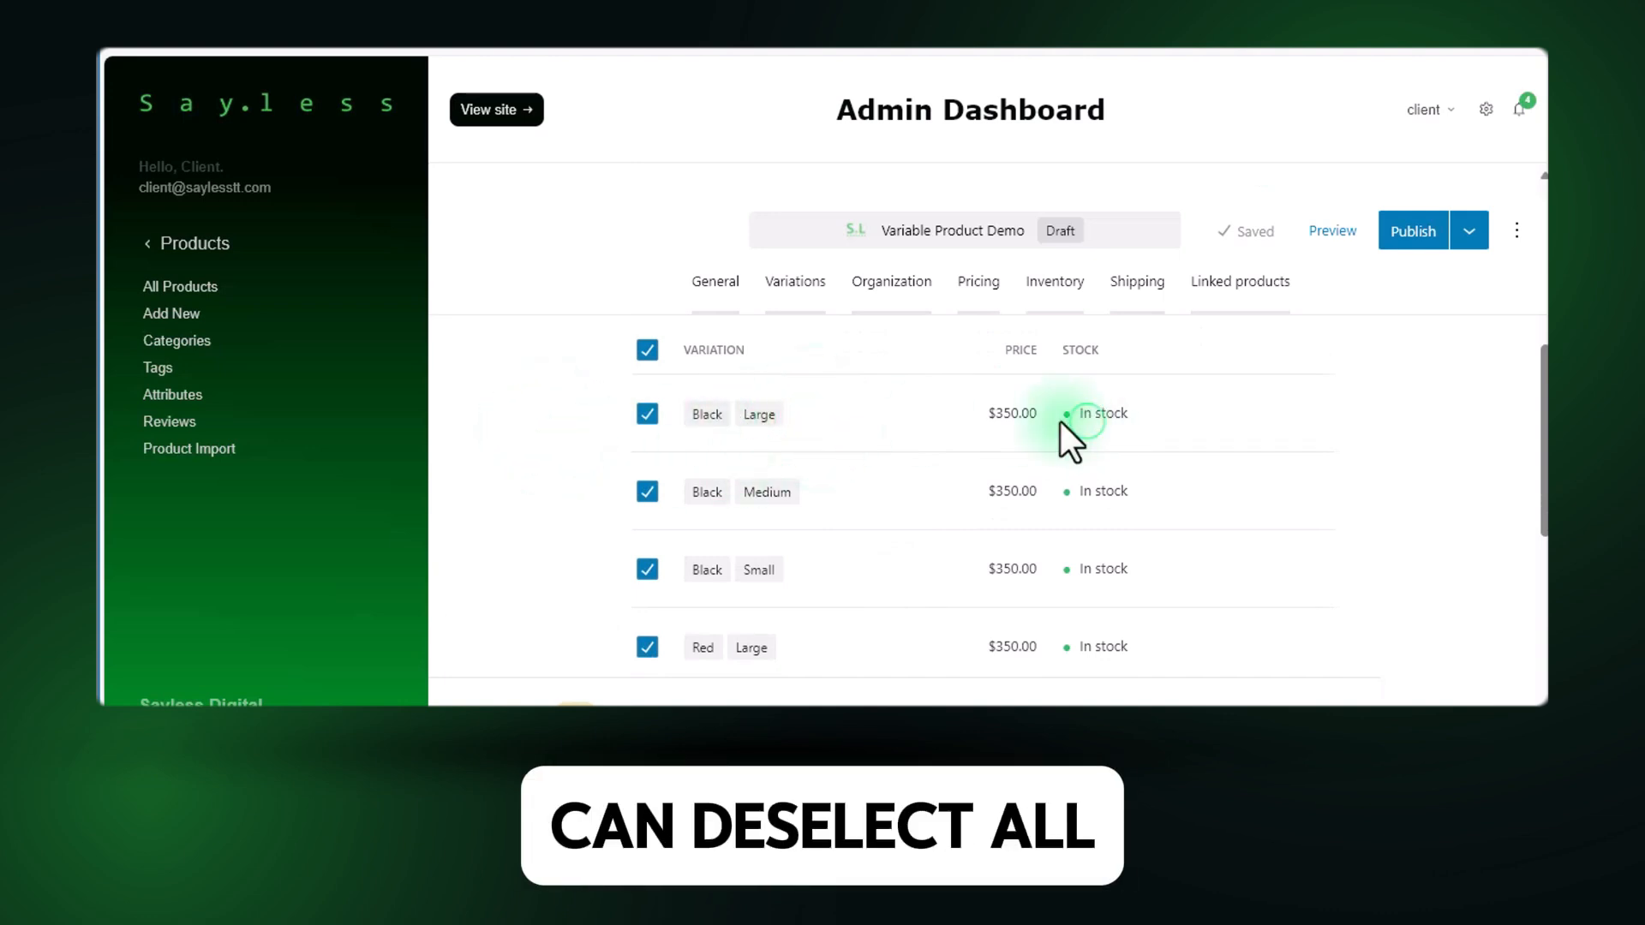
{"action": "scroll", "coordinate": [814, 419], "scroll_direction": "down", "scroll_amount": 2}
{"action": "scroll", "coordinate": [814, 419], "scroll_direction": "up", "scroll_amount": 3}
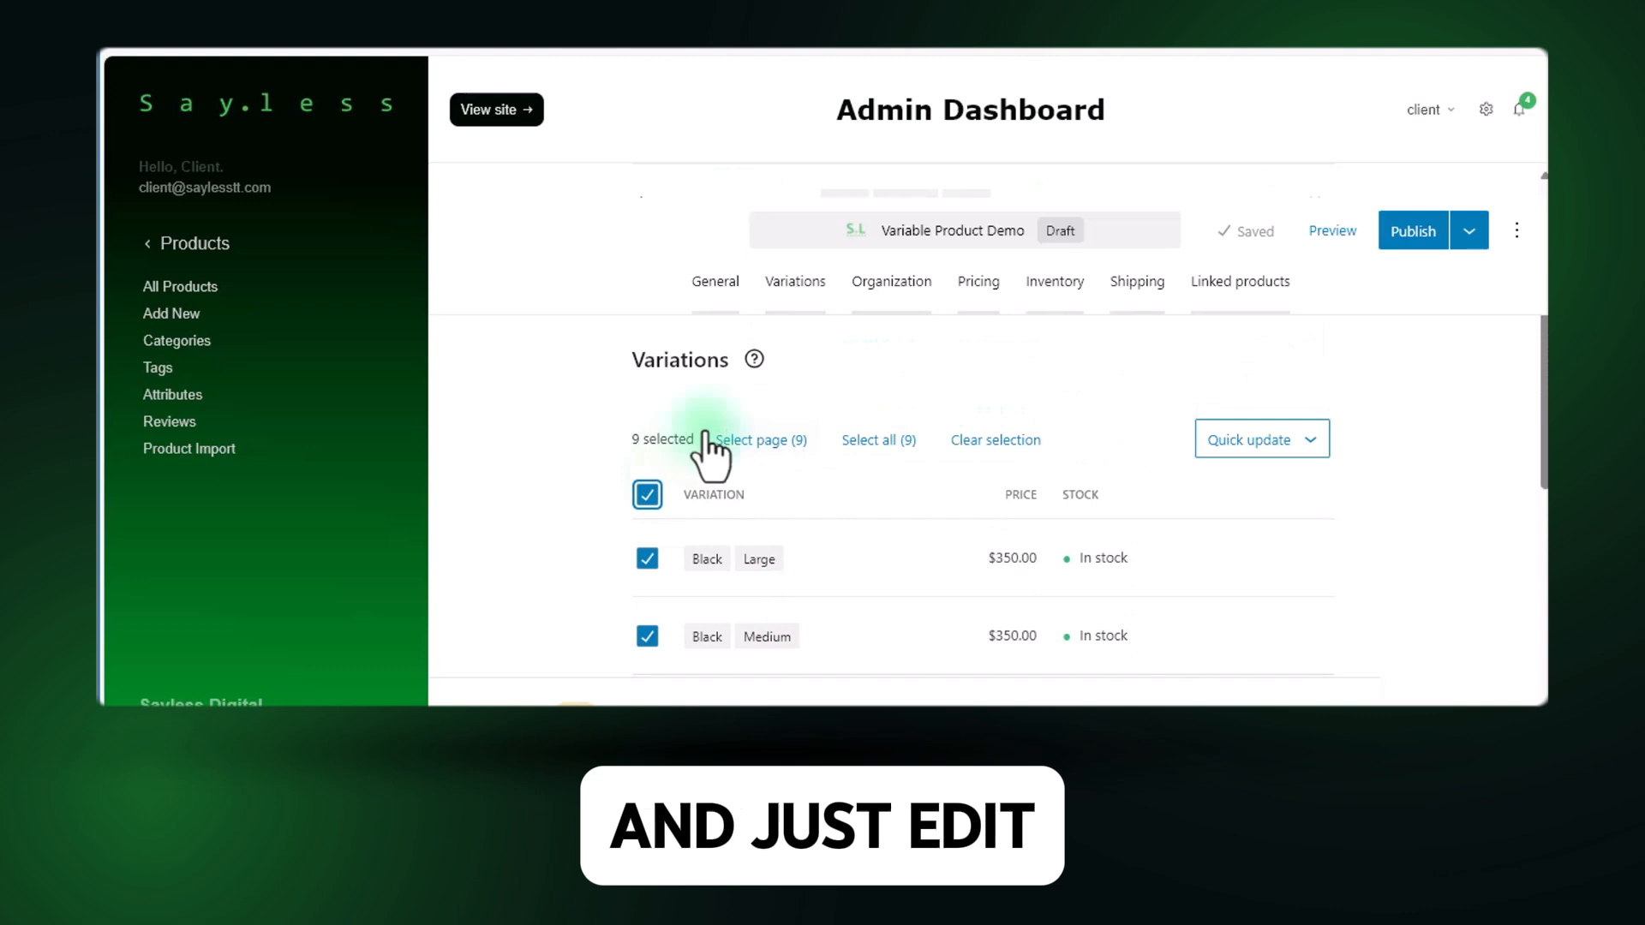
{"action": "left_click", "coordinate": [648, 494]}
{"action": "scroll", "coordinate": [1098, 526], "scroll_direction": "down", "scroll_amount": 1}
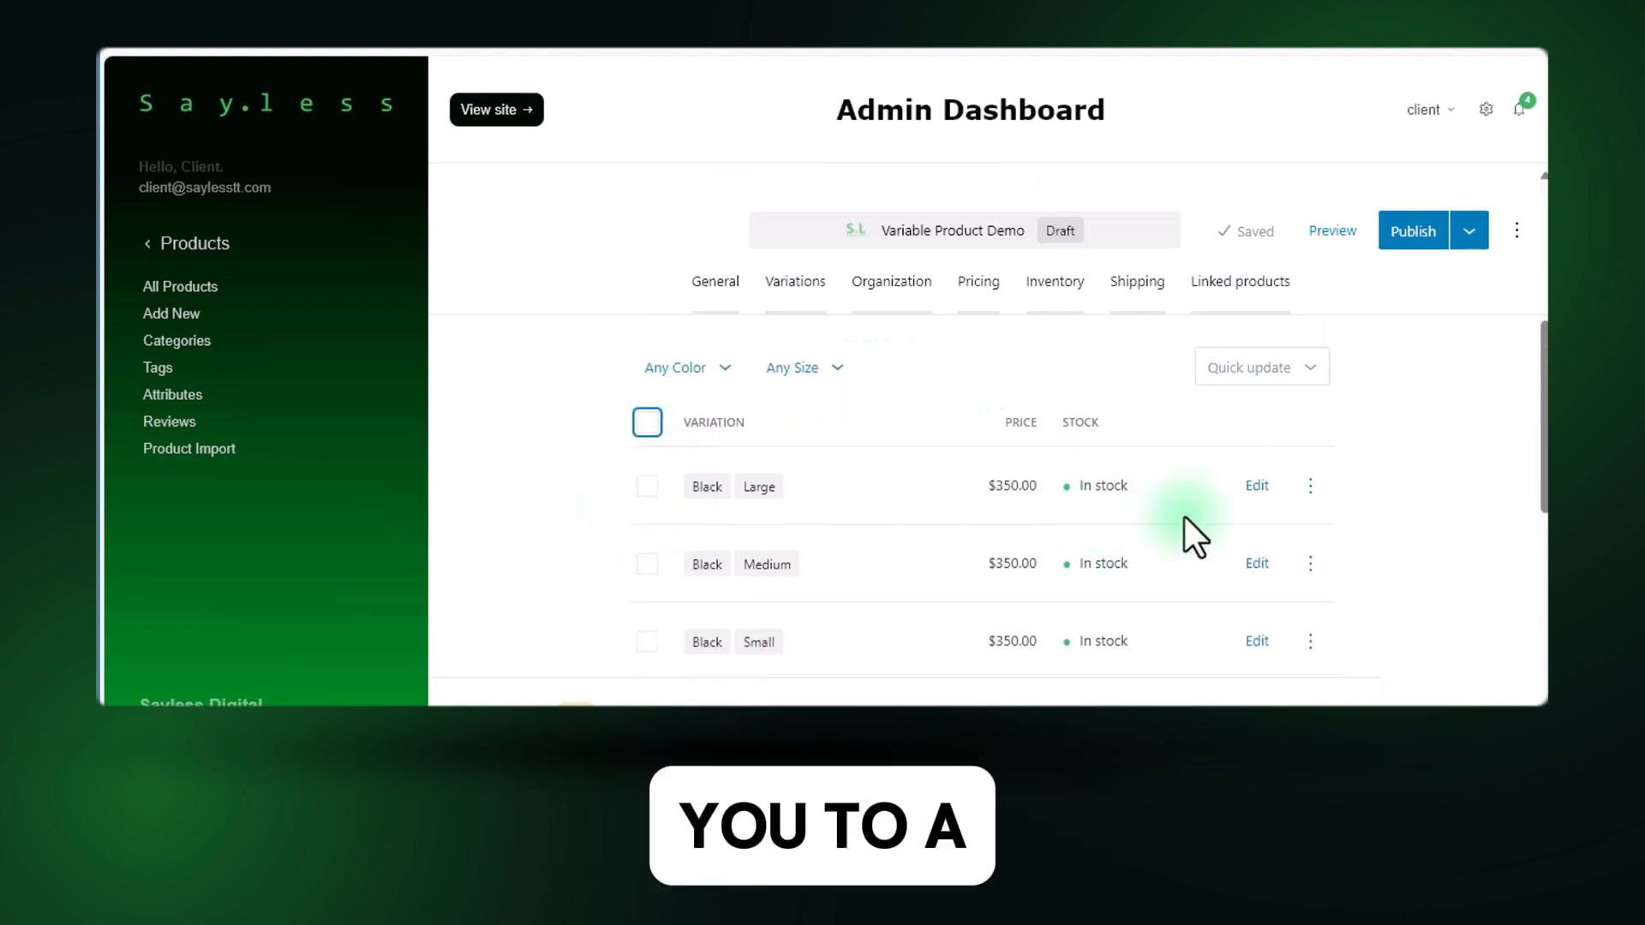
{"action": "left_click", "coordinate": [1257, 487]}
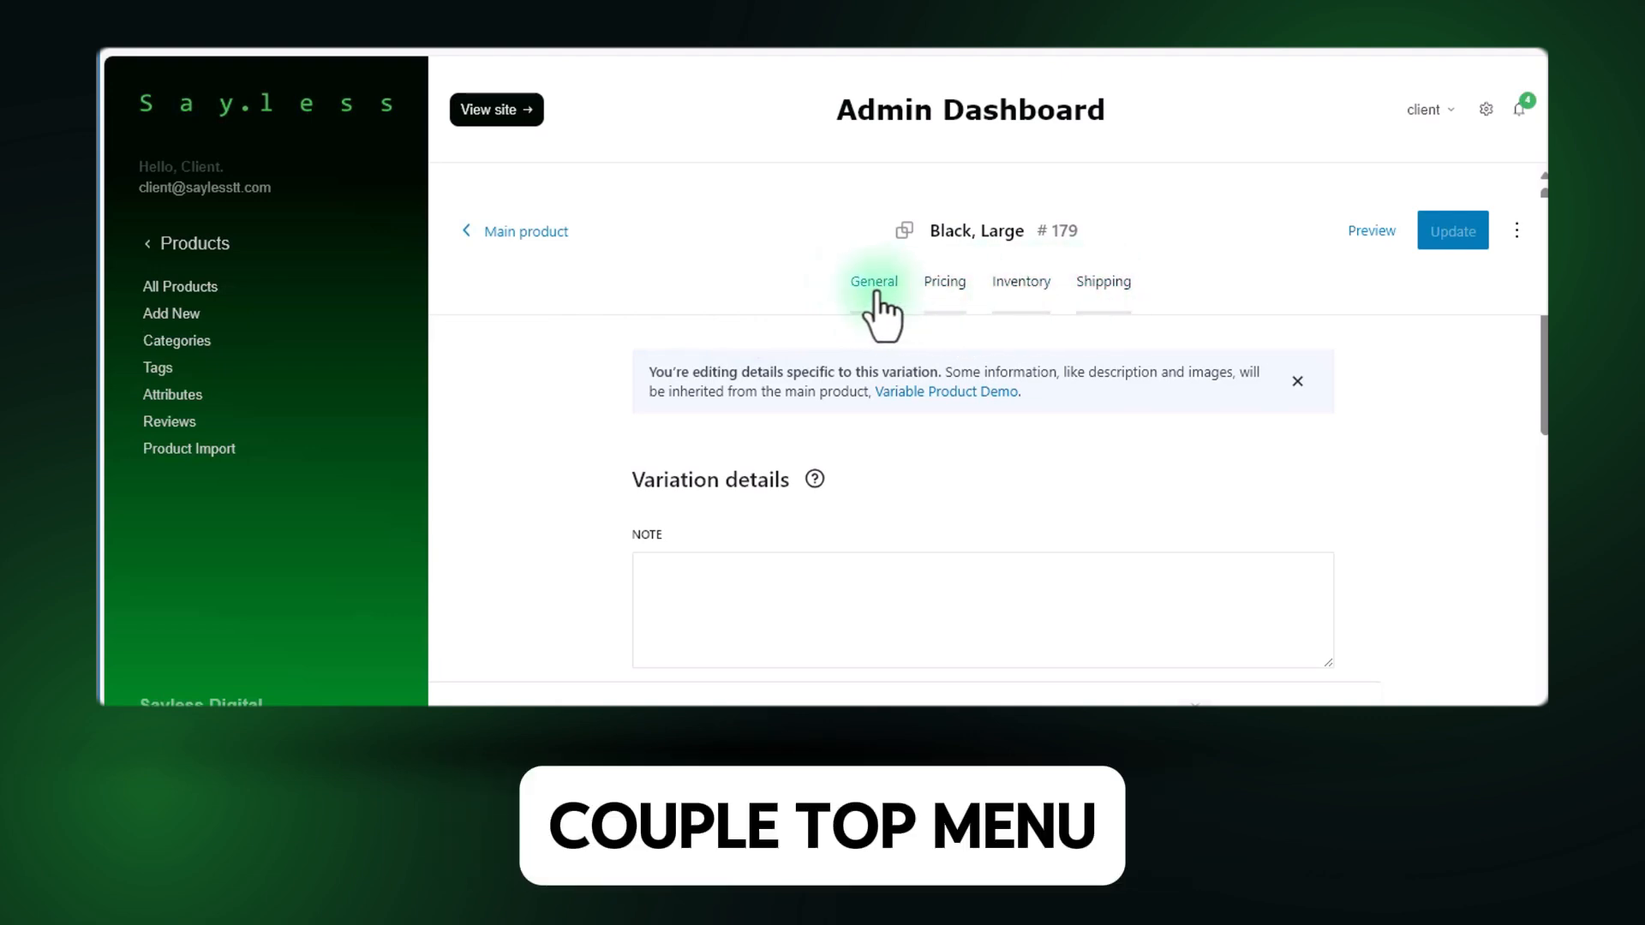
Enter "Black, Large, Variation Summary" as the variation's note and view the text alignment options without changing them.
{"action": "scroll", "coordinate": [753, 471], "scroll_direction": "down", "scroll_amount": 3}
{"action": "left_click", "coordinate": [668, 386]}
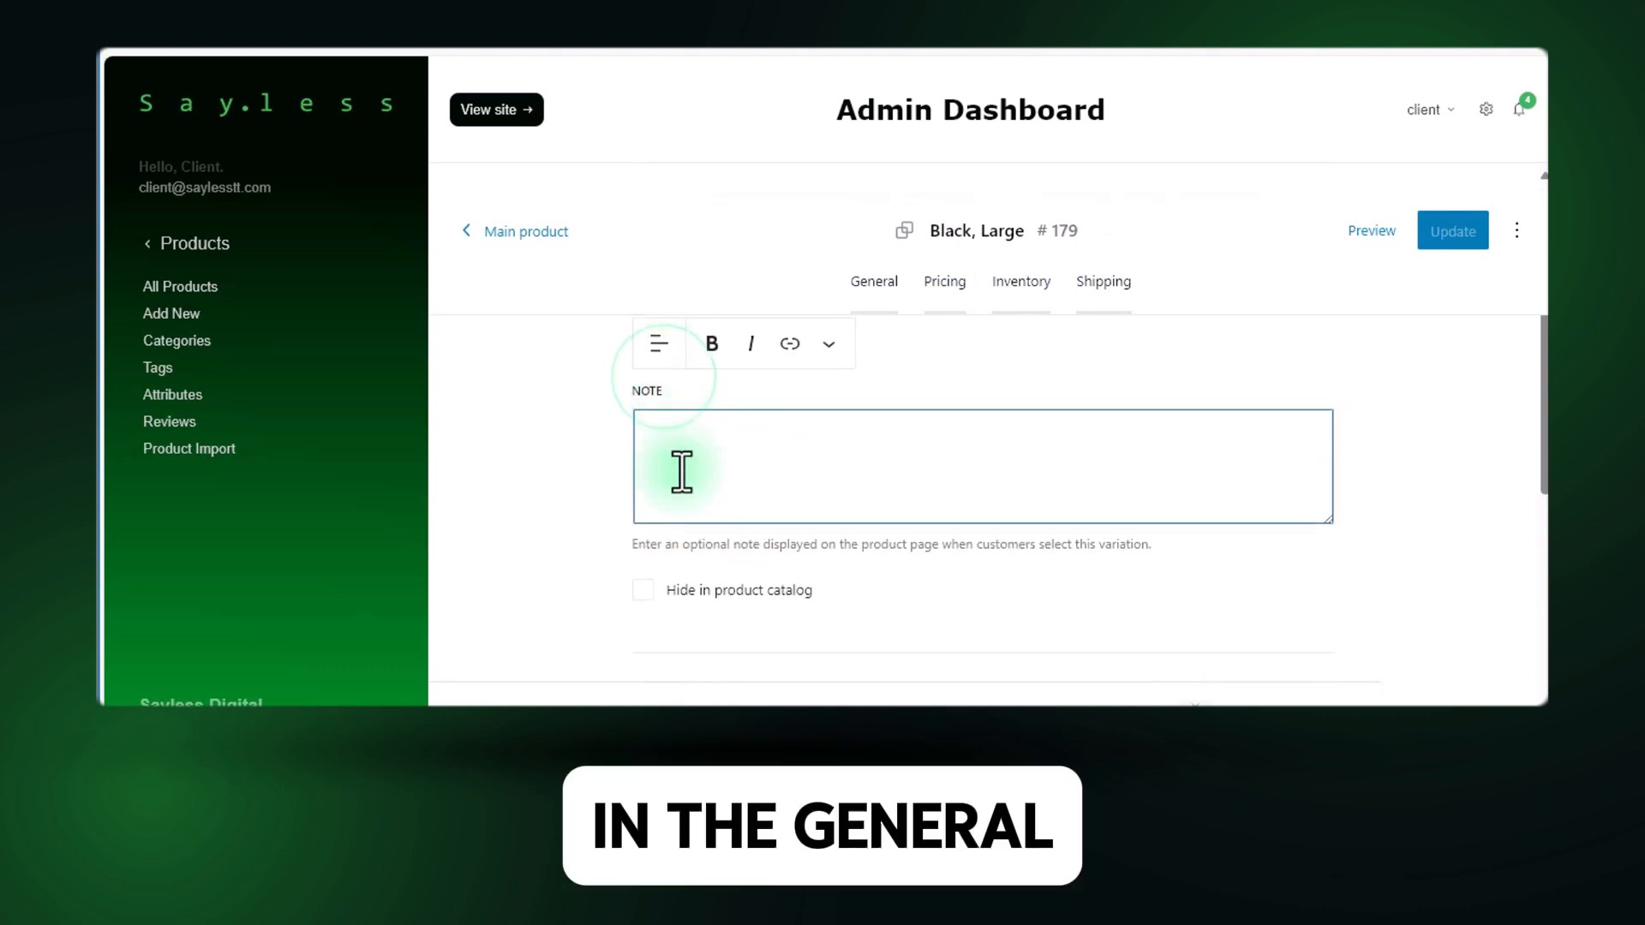
{"action": "scroll", "coordinate": [708, 502], "scroll_direction": "up", "scroll_amount": 1}
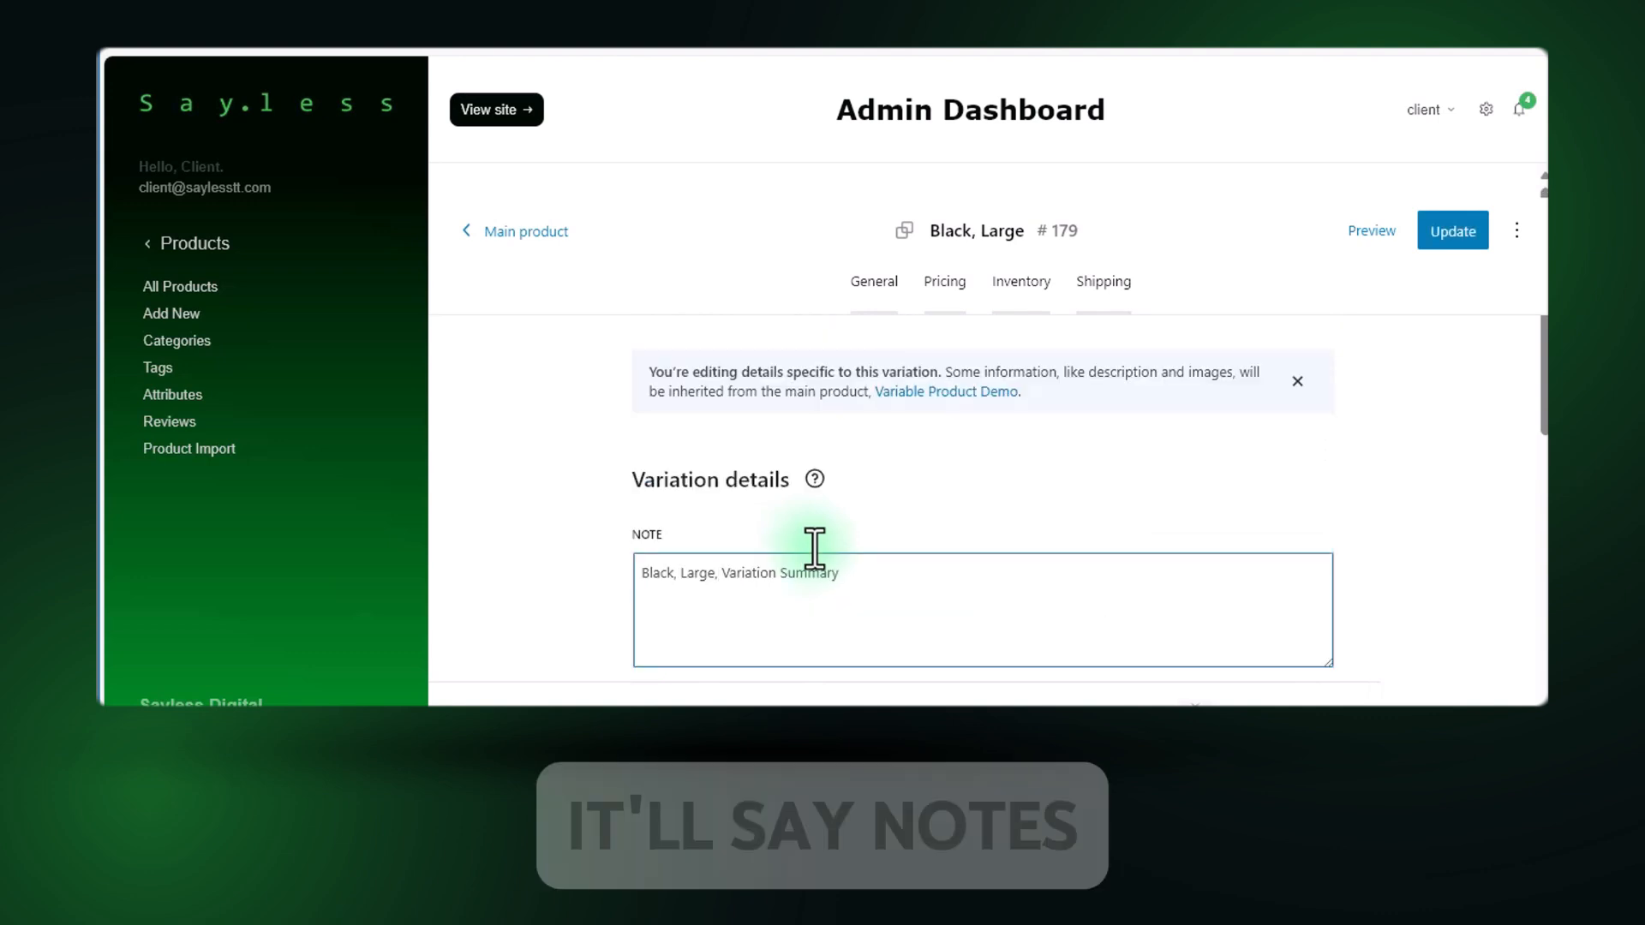
{"action": "scroll", "coordinate": [805, 541], "scroll_direction": "down", "scroll_amount": 2}
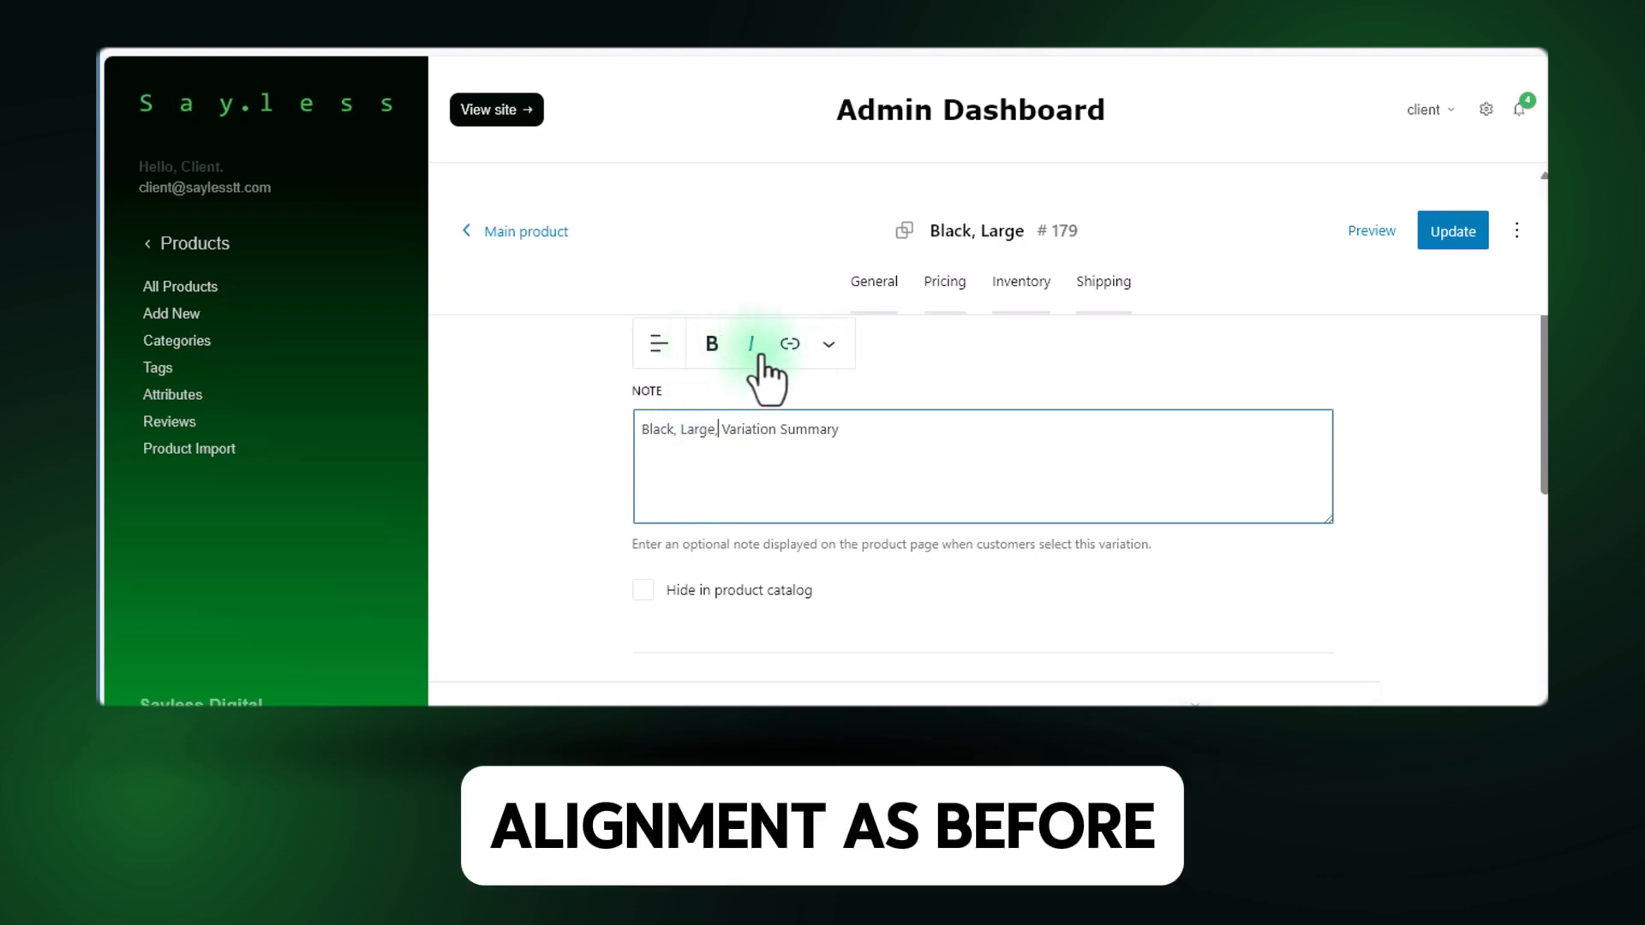
{"action": "left_click", "coordinate": [658, 358]}
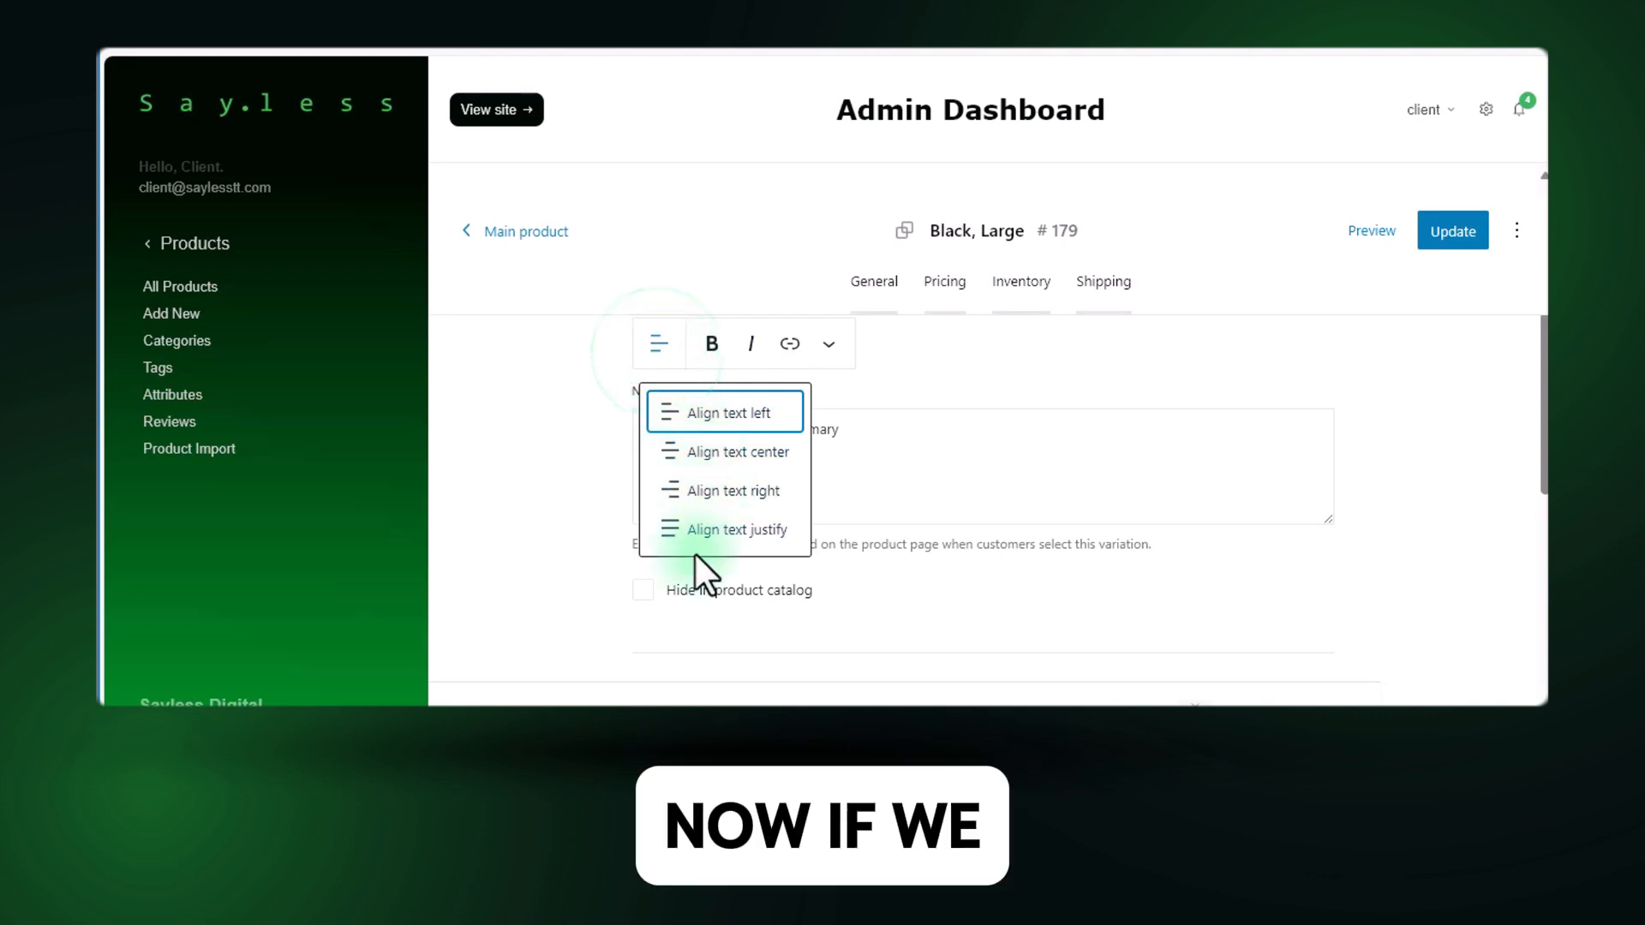
{"action": "left_click", "coordinate": [940, 486]}
Start choosing an image for the Black, Large variation and select page-title-shop.jpg in the media library.
{"action": "scroll", "coordinate": [701, 528], "scroll_direction": "down", "scroll_amount": 1}
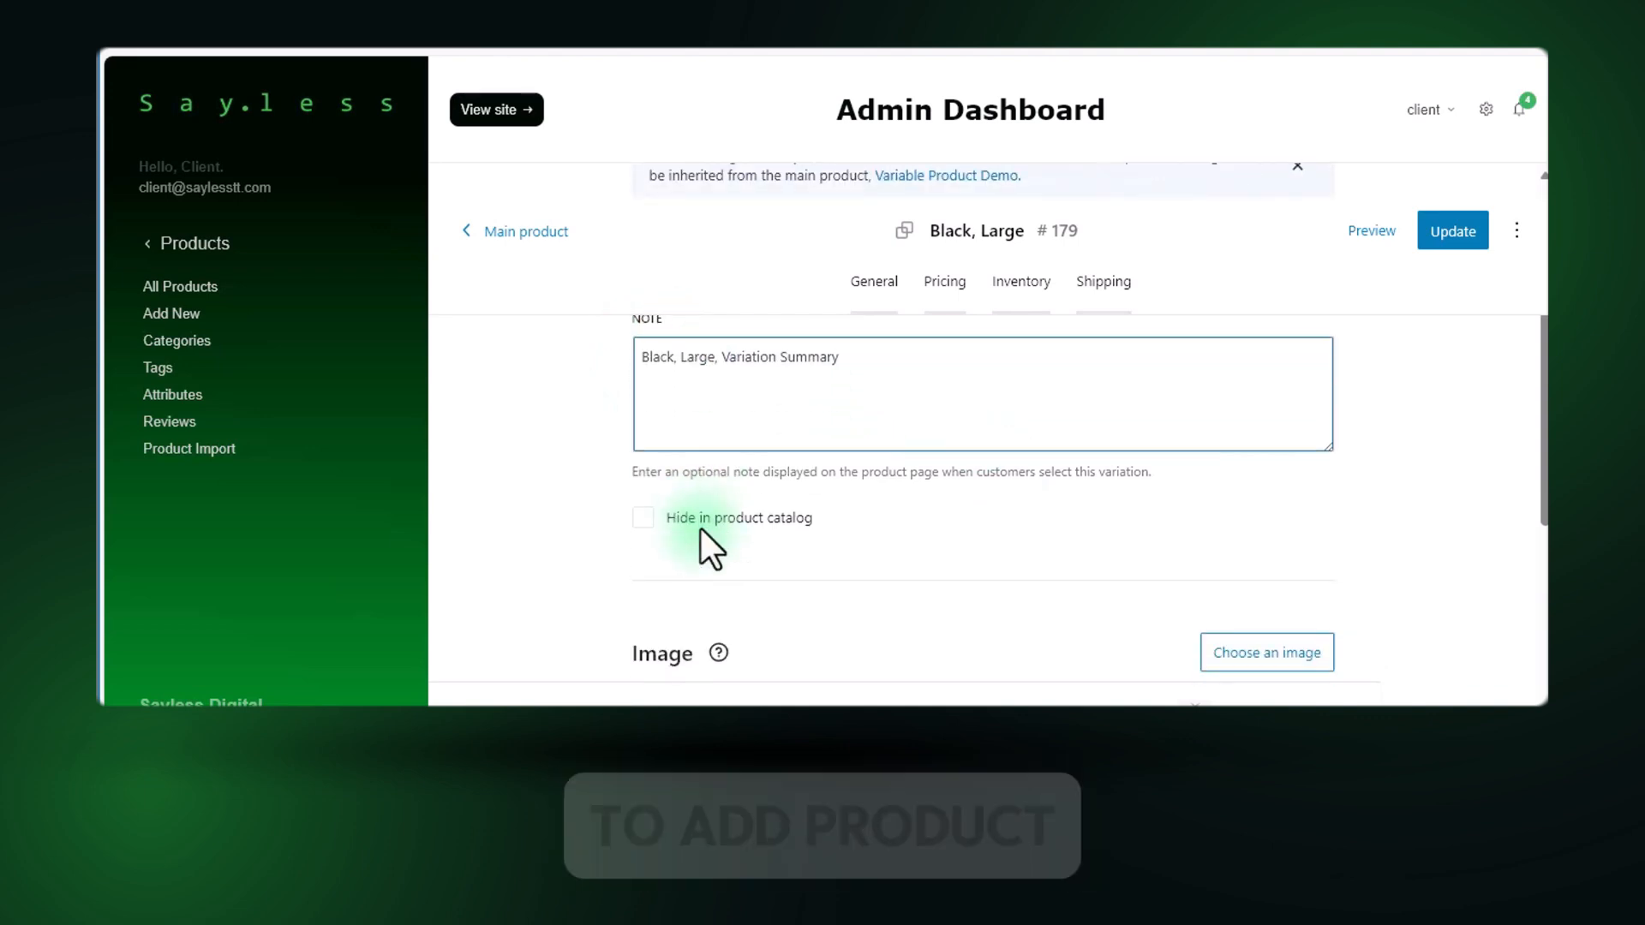
{"action": "scroll", "coordinate": [701, 528], "scroll_direction": "down", "scroll_amount": 2}
{"action": "scroll", "coordinate": [700, 527], "scroll_direction": "down", "scroll_amount": 4}
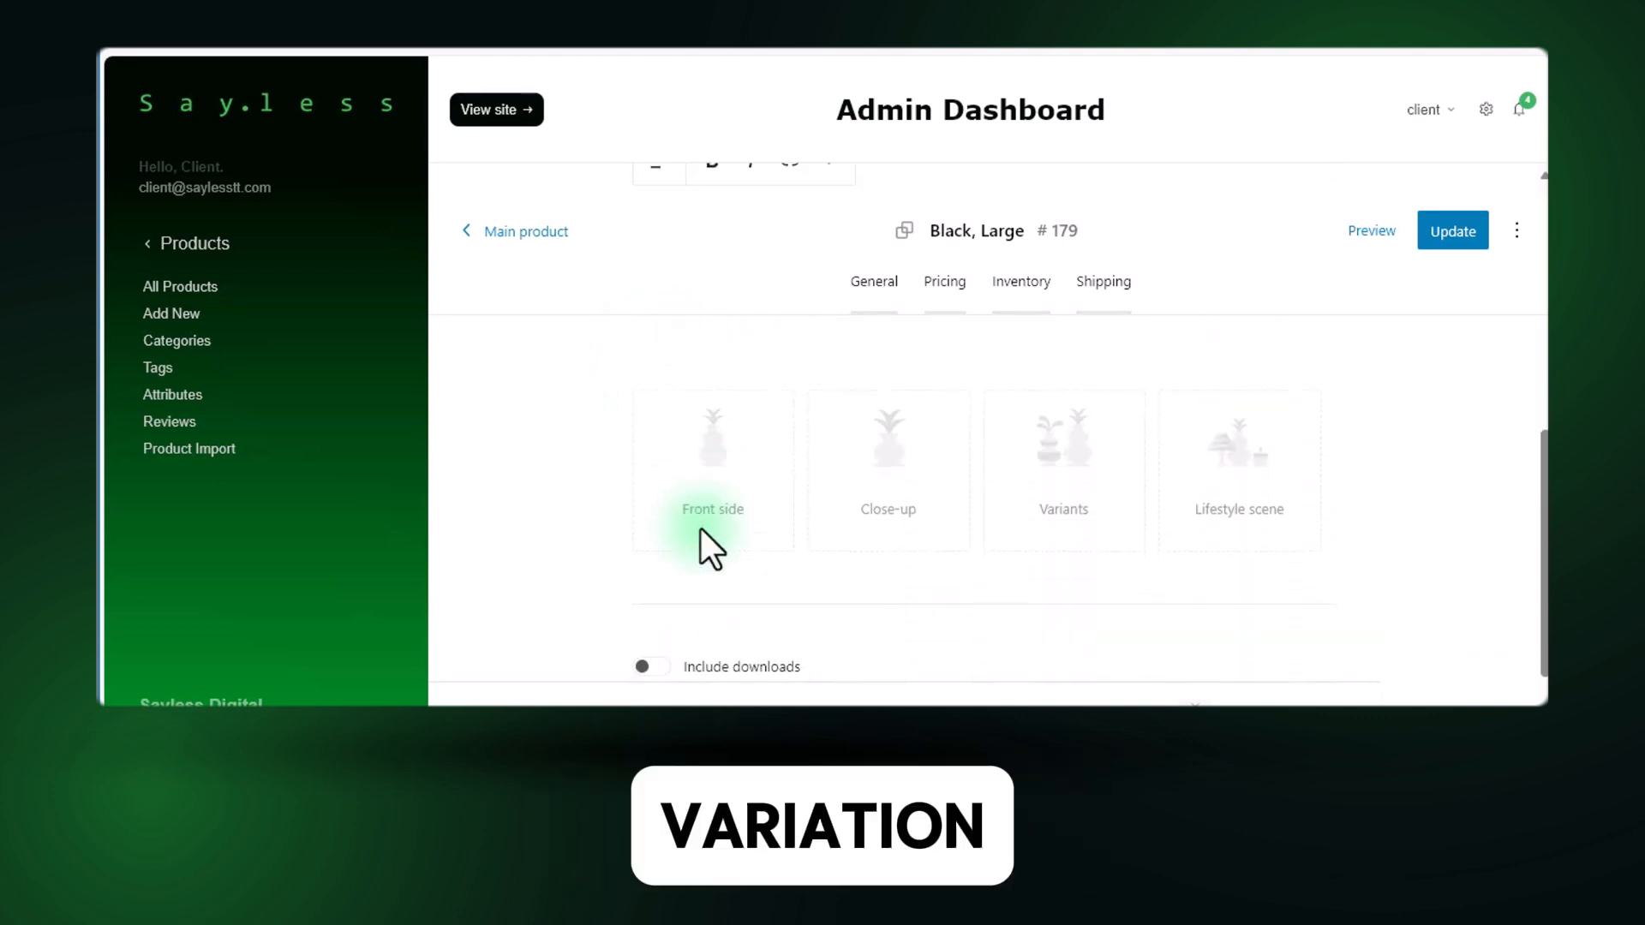
{"action": "scroll", "coordinate": [700, 528], "scroll_direction": "up", "scroll_amount": 4}
{"action": "scroll", "coordinate": [700, 528], "scroll_direction": "down", "scroll_amount": 3}
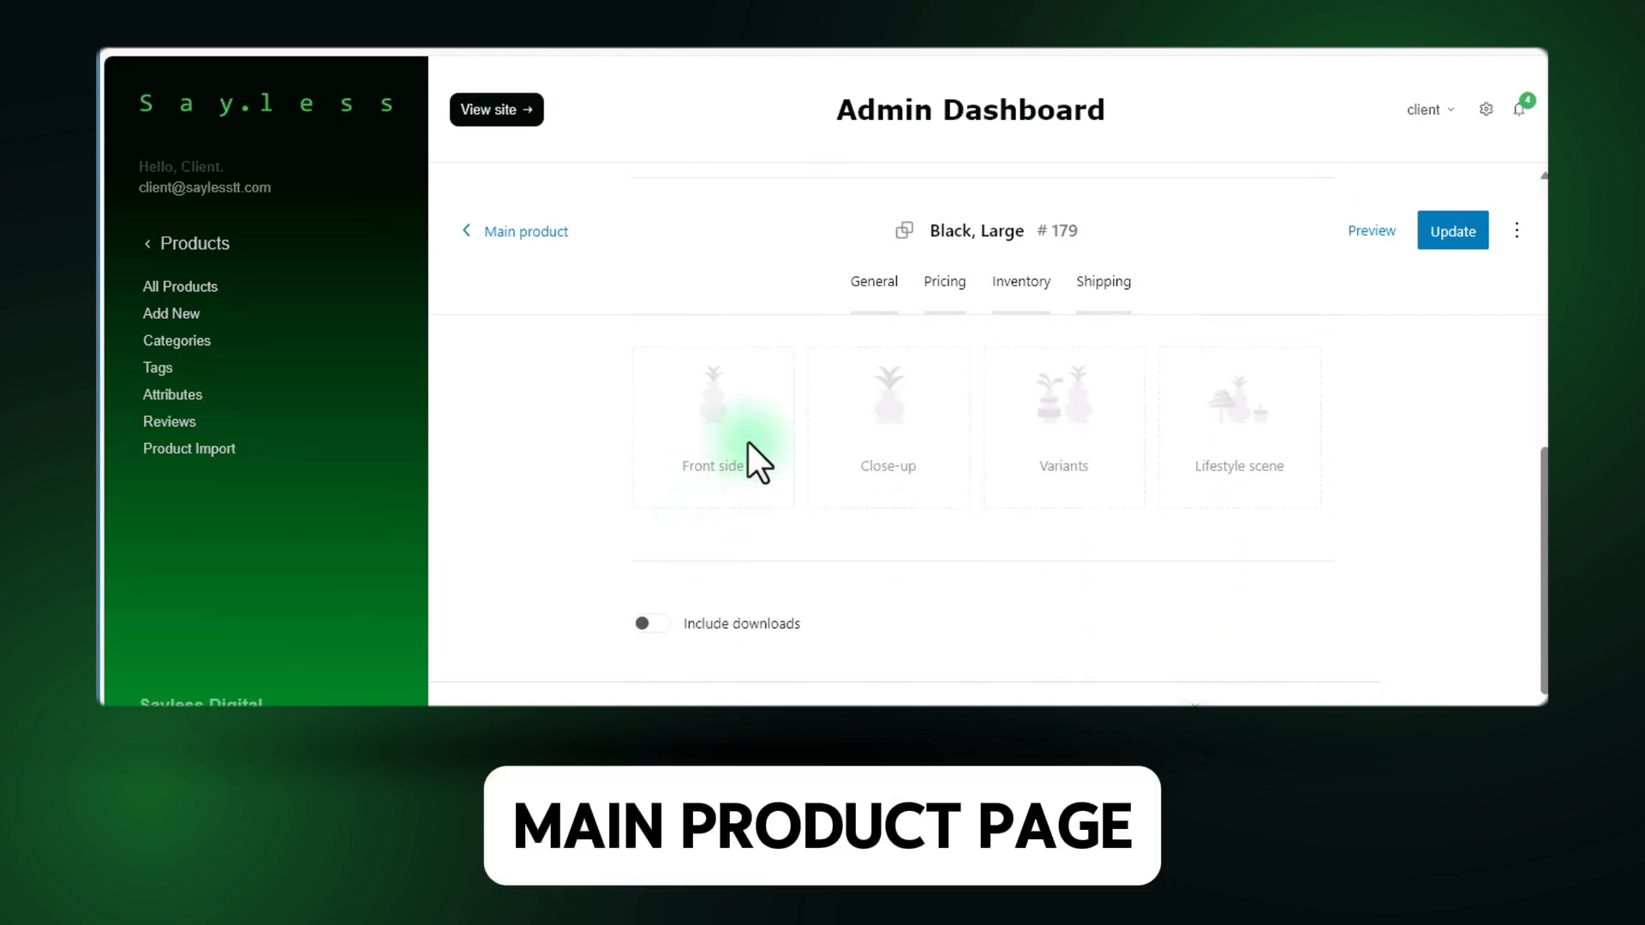
{"action": "scroll", "coordinate": [748, 442], "scroll_direction": "up", "scroll_amount": 2}
{"action": "left_click", "coordinate": [1261, 476]}
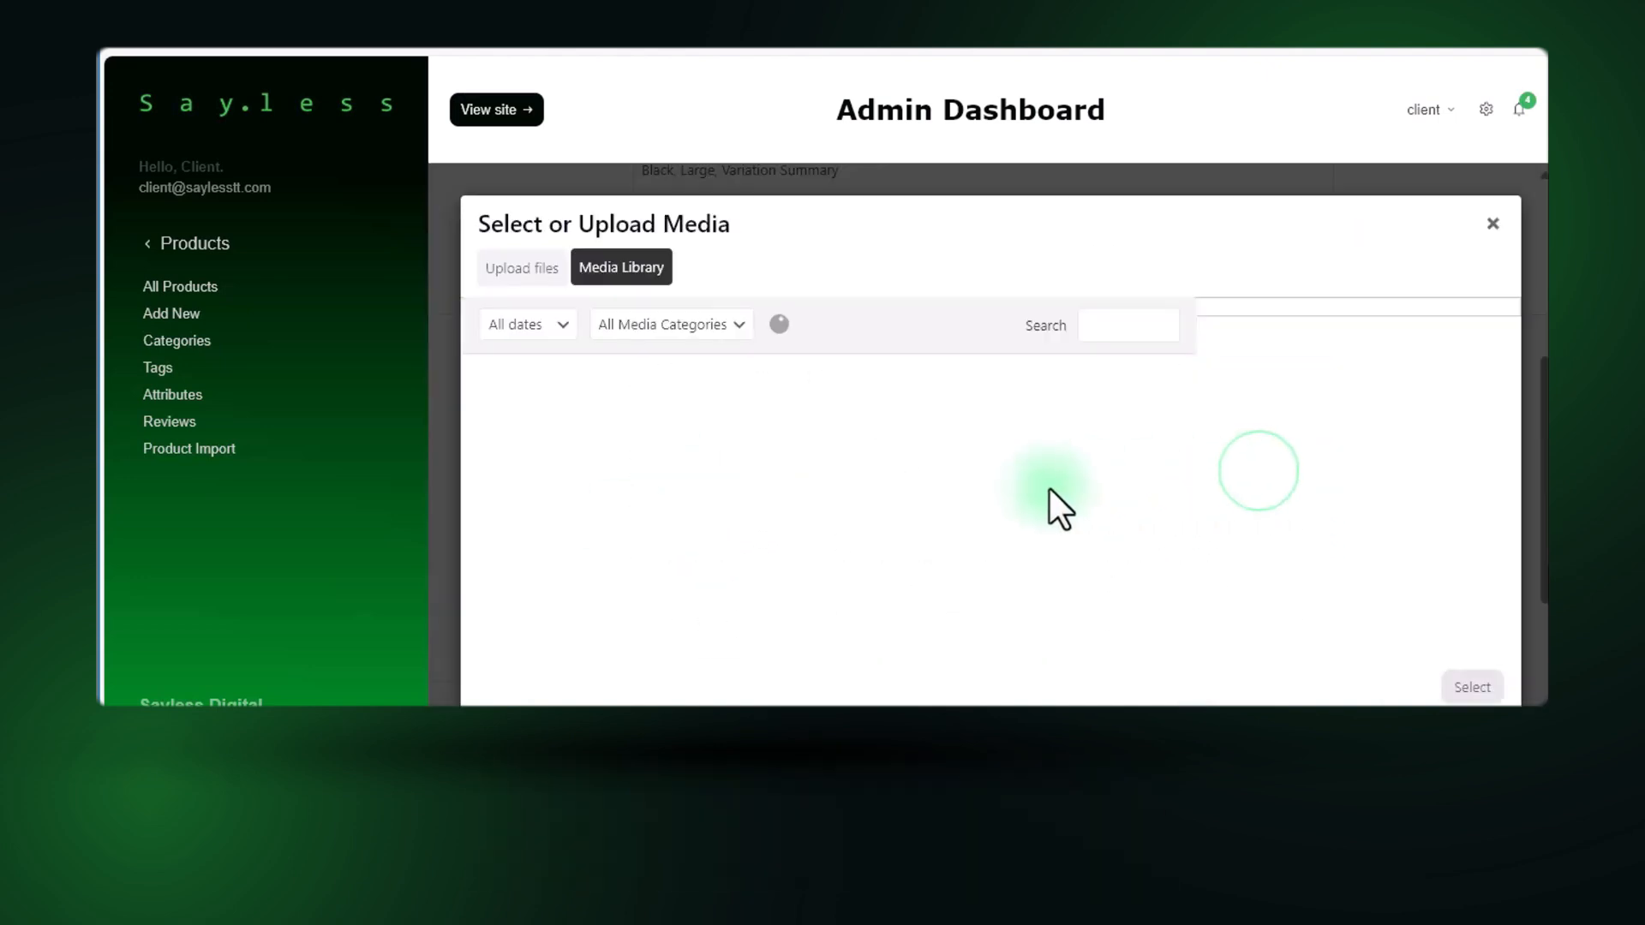
{"action": "scroll", "coordinate": [927, 480], "scroll_direction": "down", "scroll_amount": 3}
{"action": "left_click", "coordinate": [732, 433]}
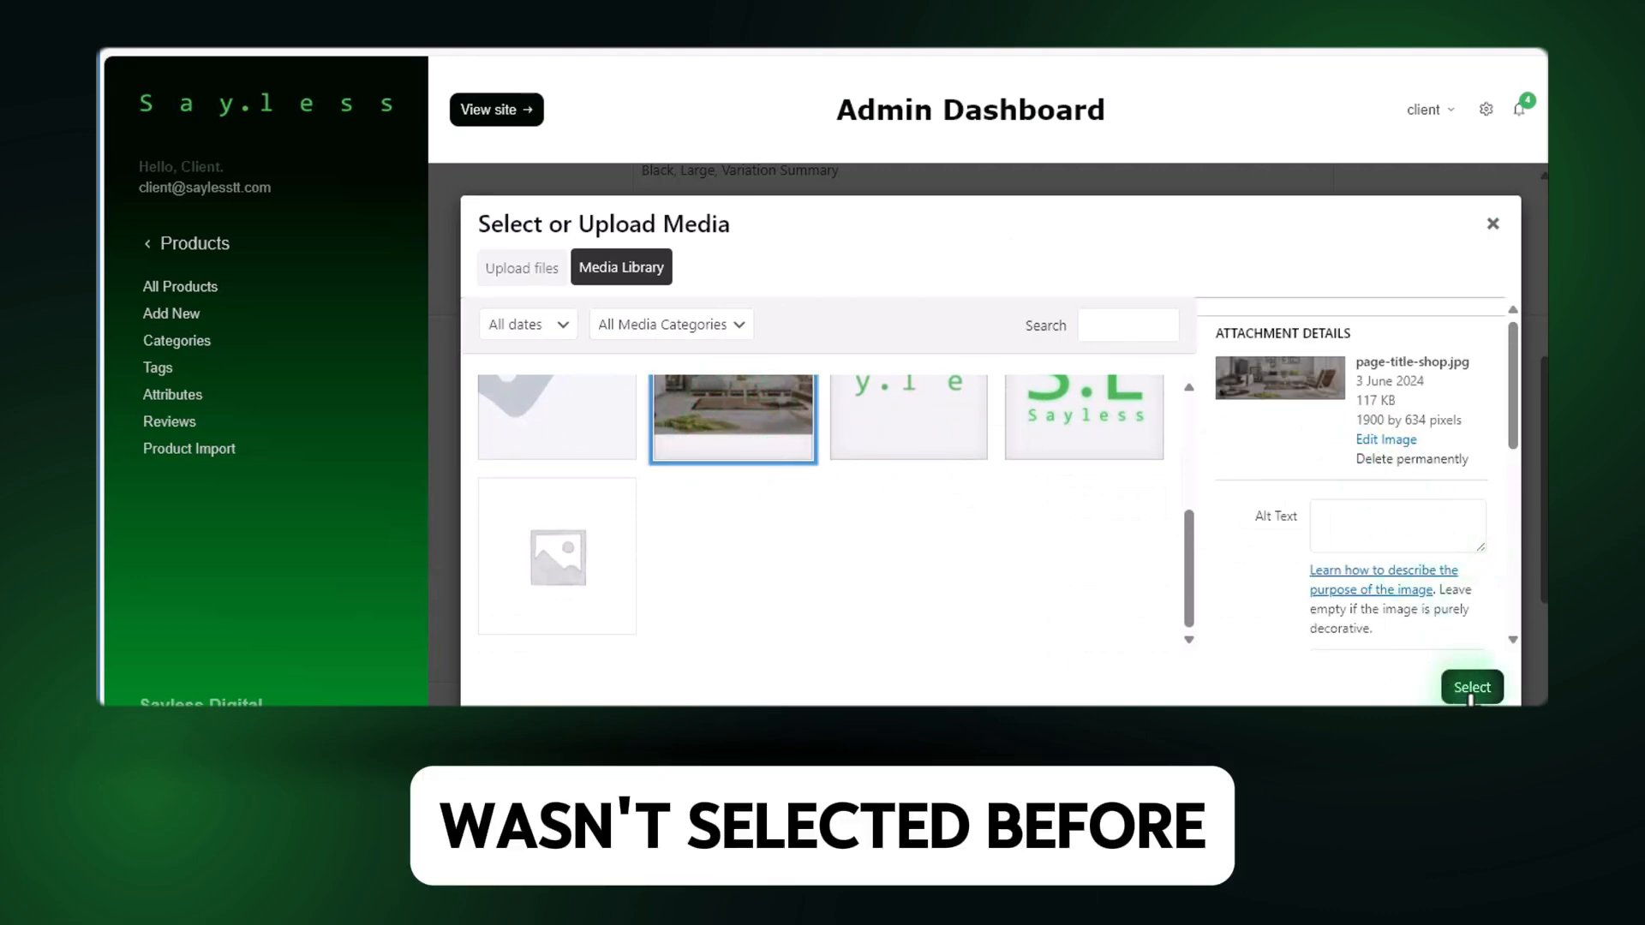
Compare the attachment details of the three dark logo images, and reselect page-title-shop.jpg.
{"action": "scroll", "coordinate": [754, 478], "scroll_direction": "up", "scroll_amount": 3}
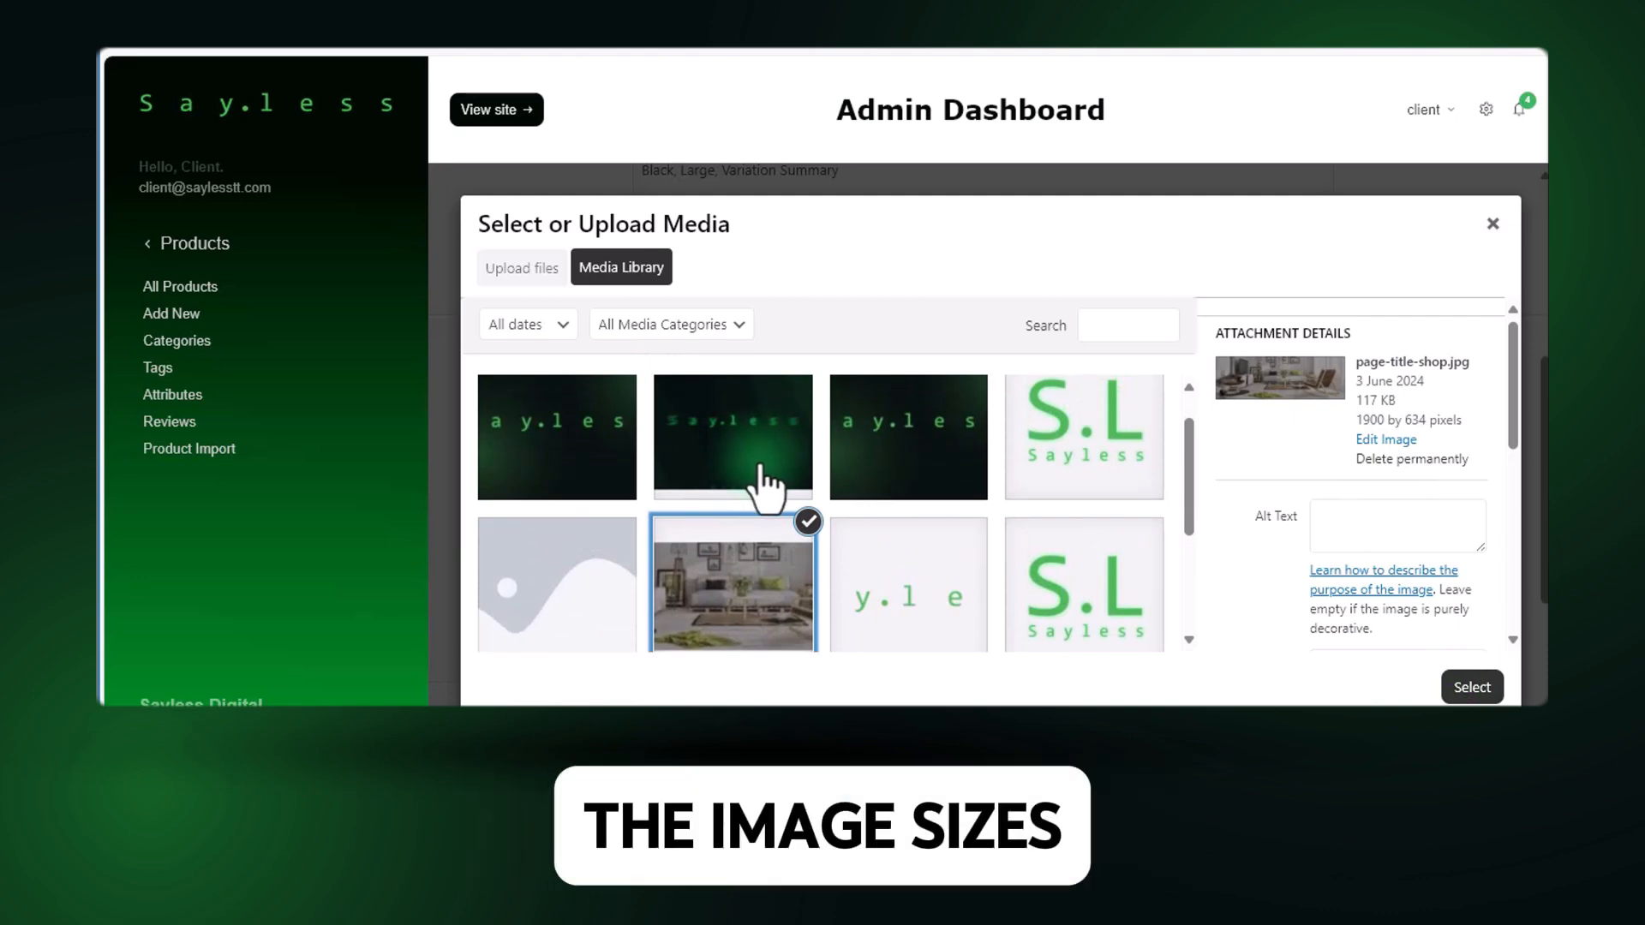
{"action": "left_click", "coordinate": [583, 454]}
{"action": "left_click", "coordinate": [748, 423]}
{"action": "left_click", "coordinate": [848, 454]}
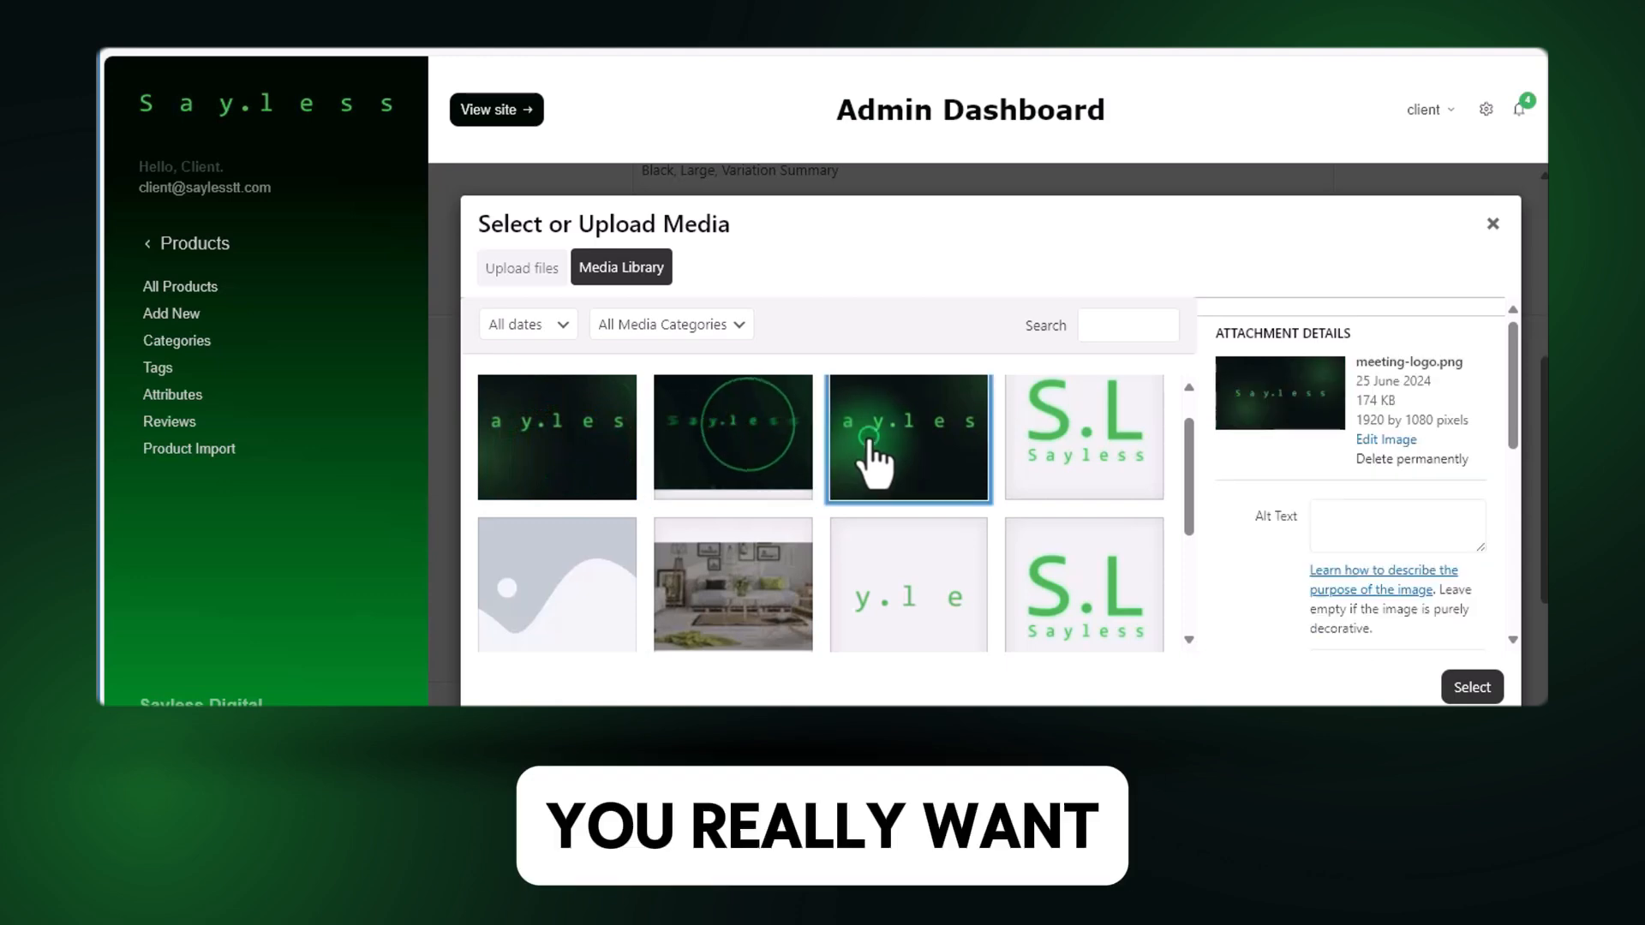
{"action": "left_click", "coordinate": [744, 596]}
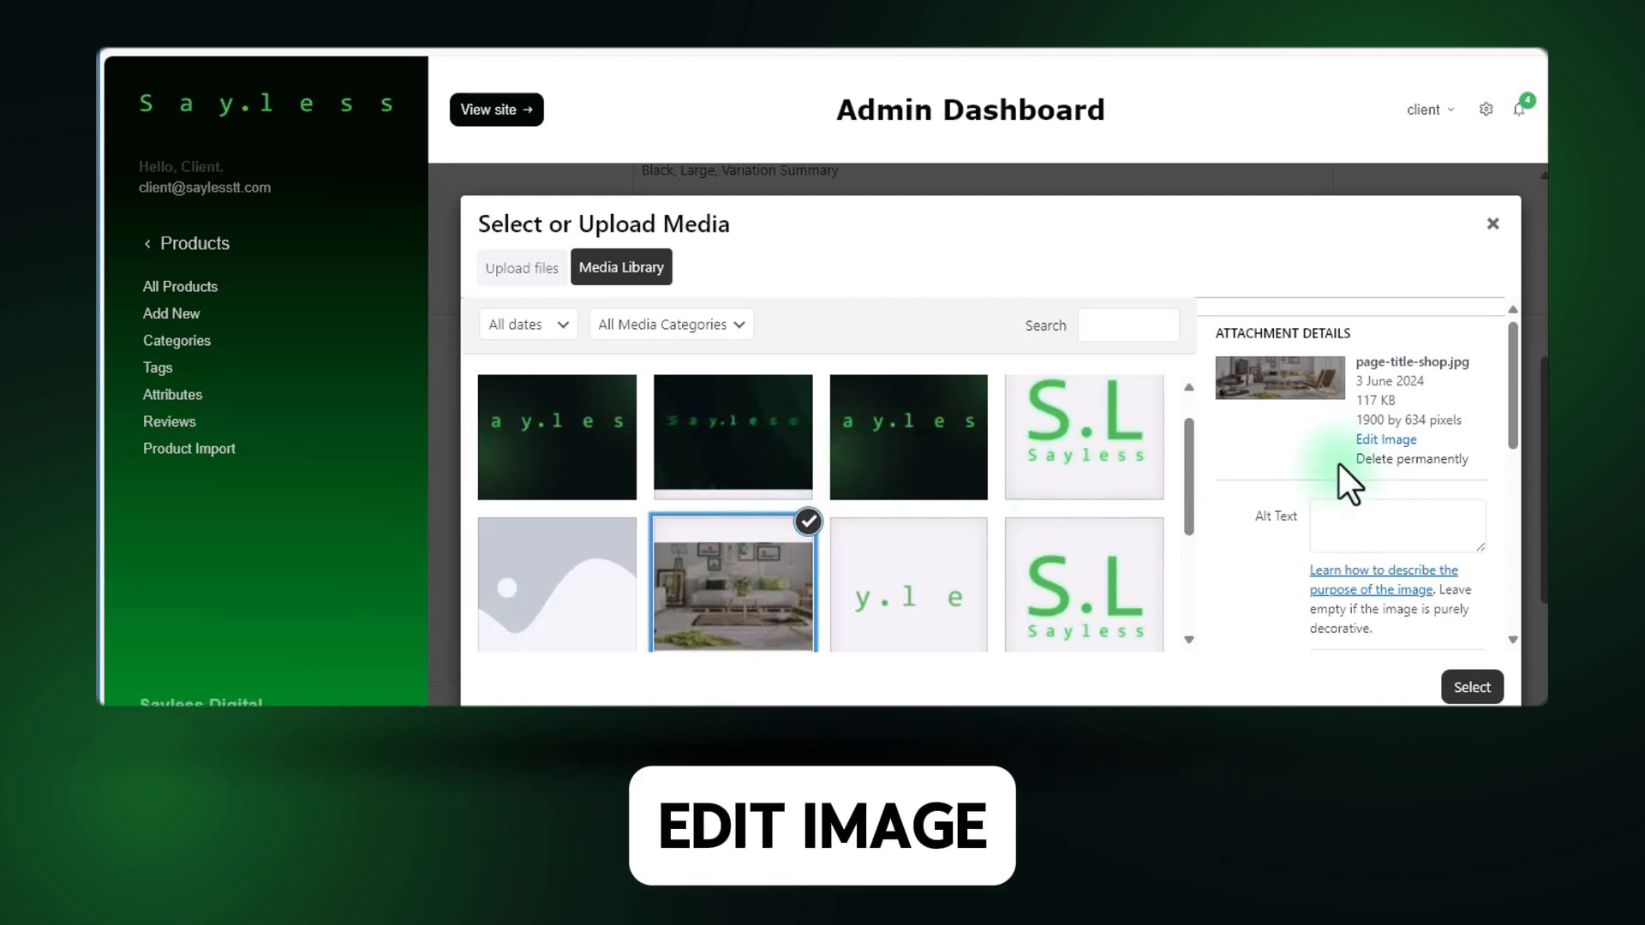
Edit page-title-shop.jpg and crop it at a 1:1 aspect ratio to a square around the middle of the sofa.
{"action": "left_click", "coordinate": [1377, 441]}
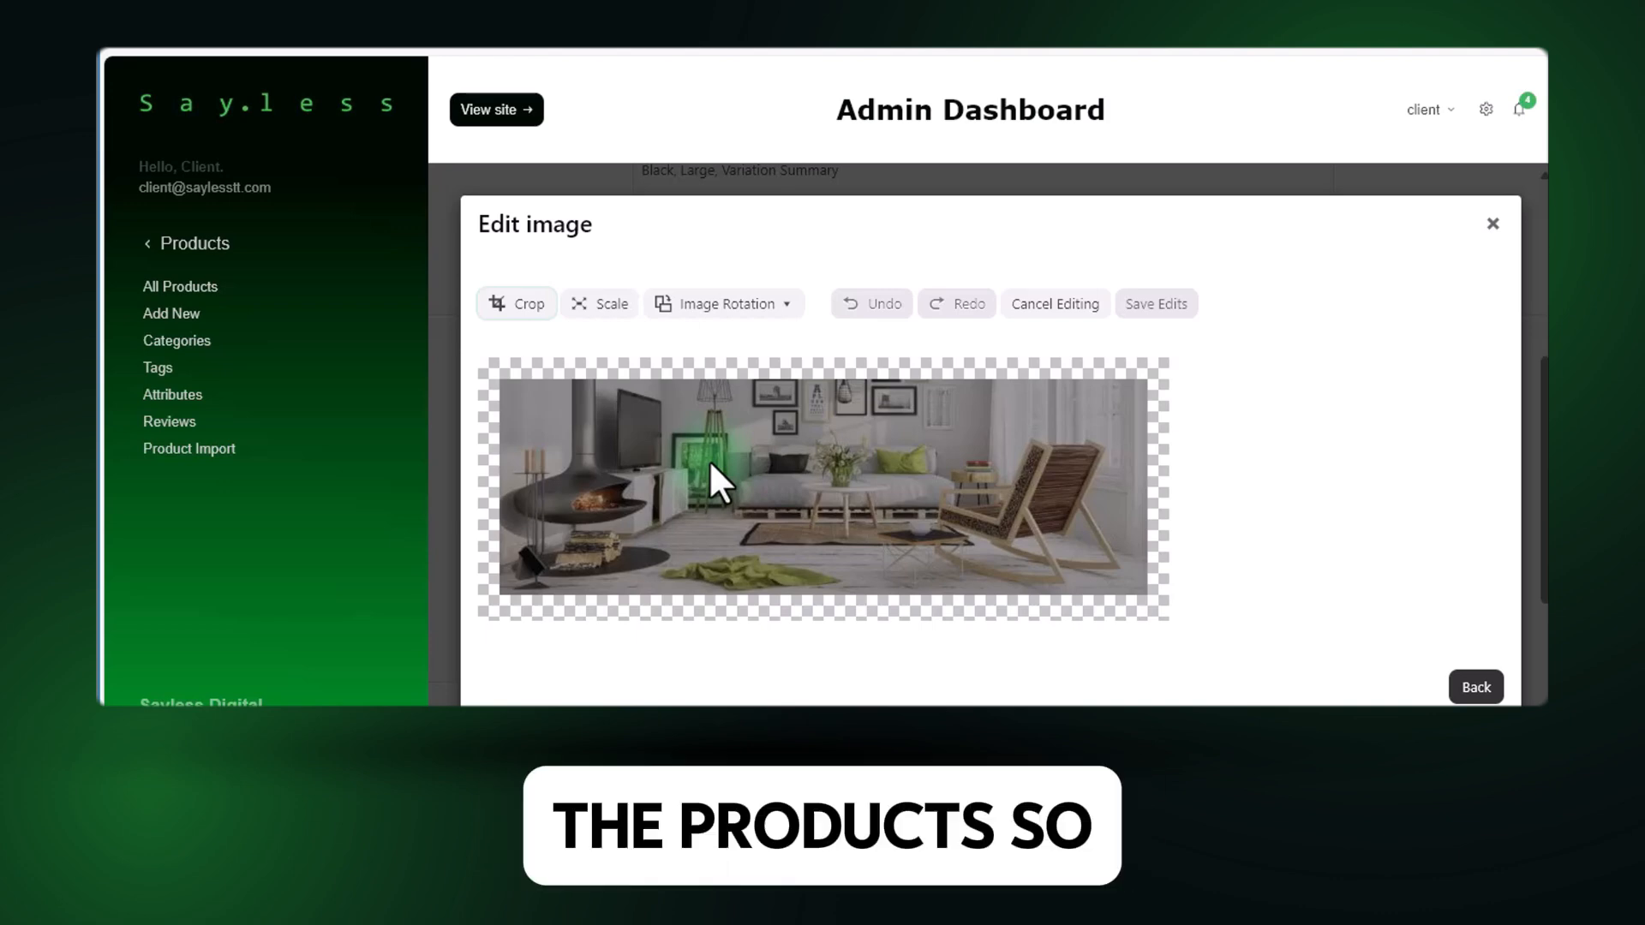
{"action": "left_click", "coordinate": [525, 298]}
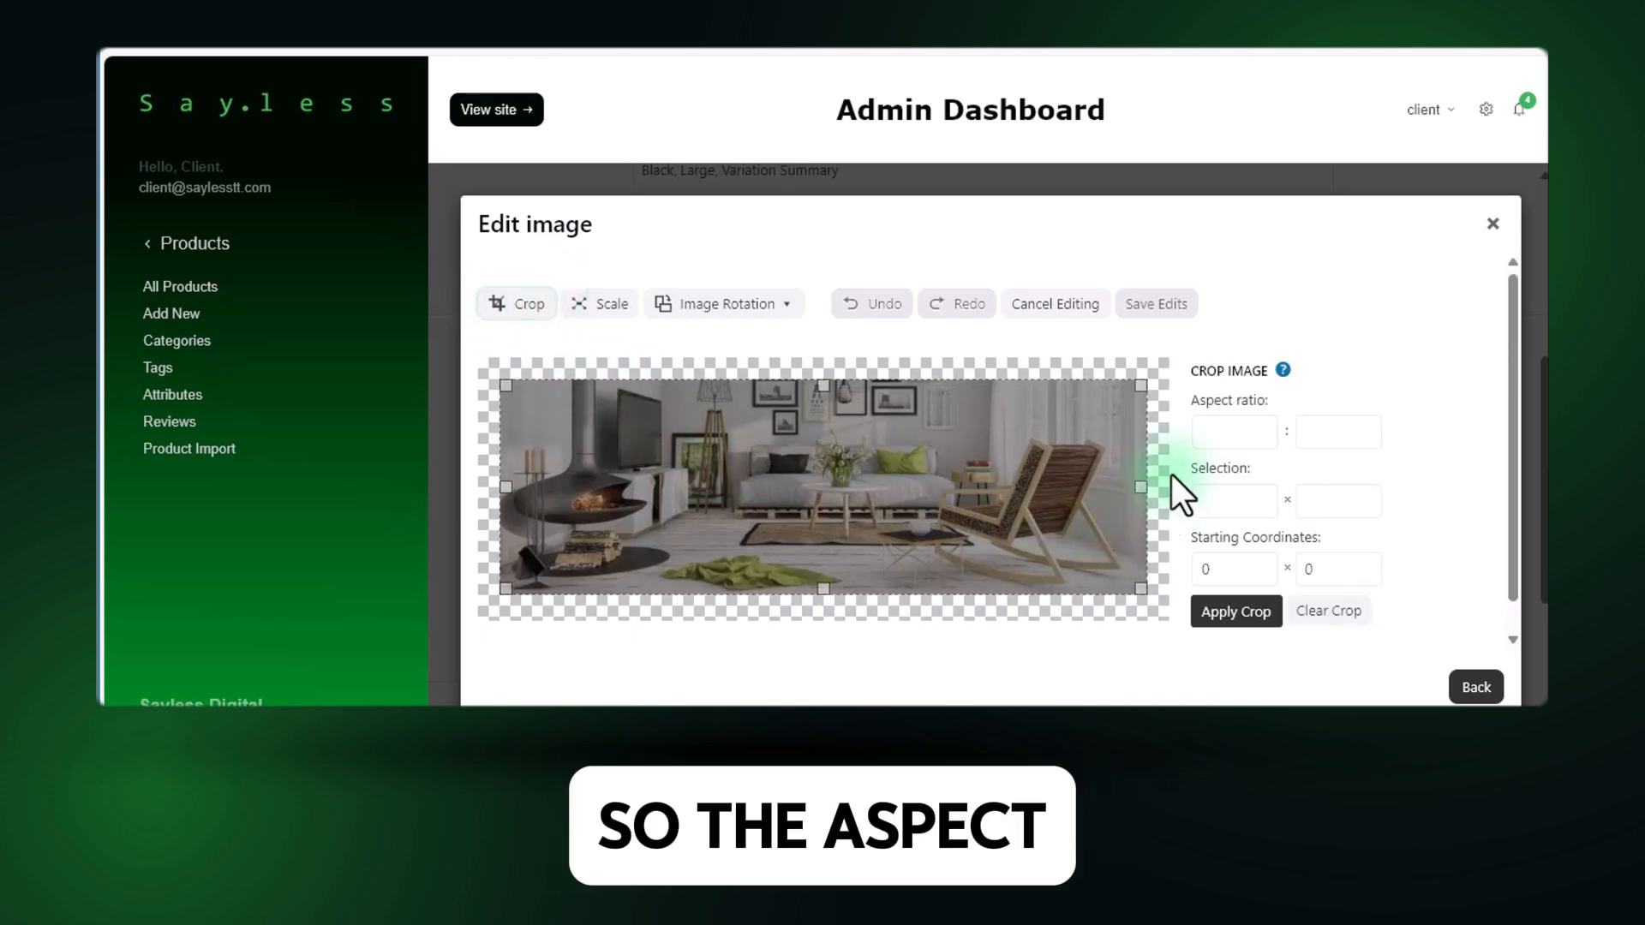
{"action": "left_click", "coordinate": [1220, 442]}
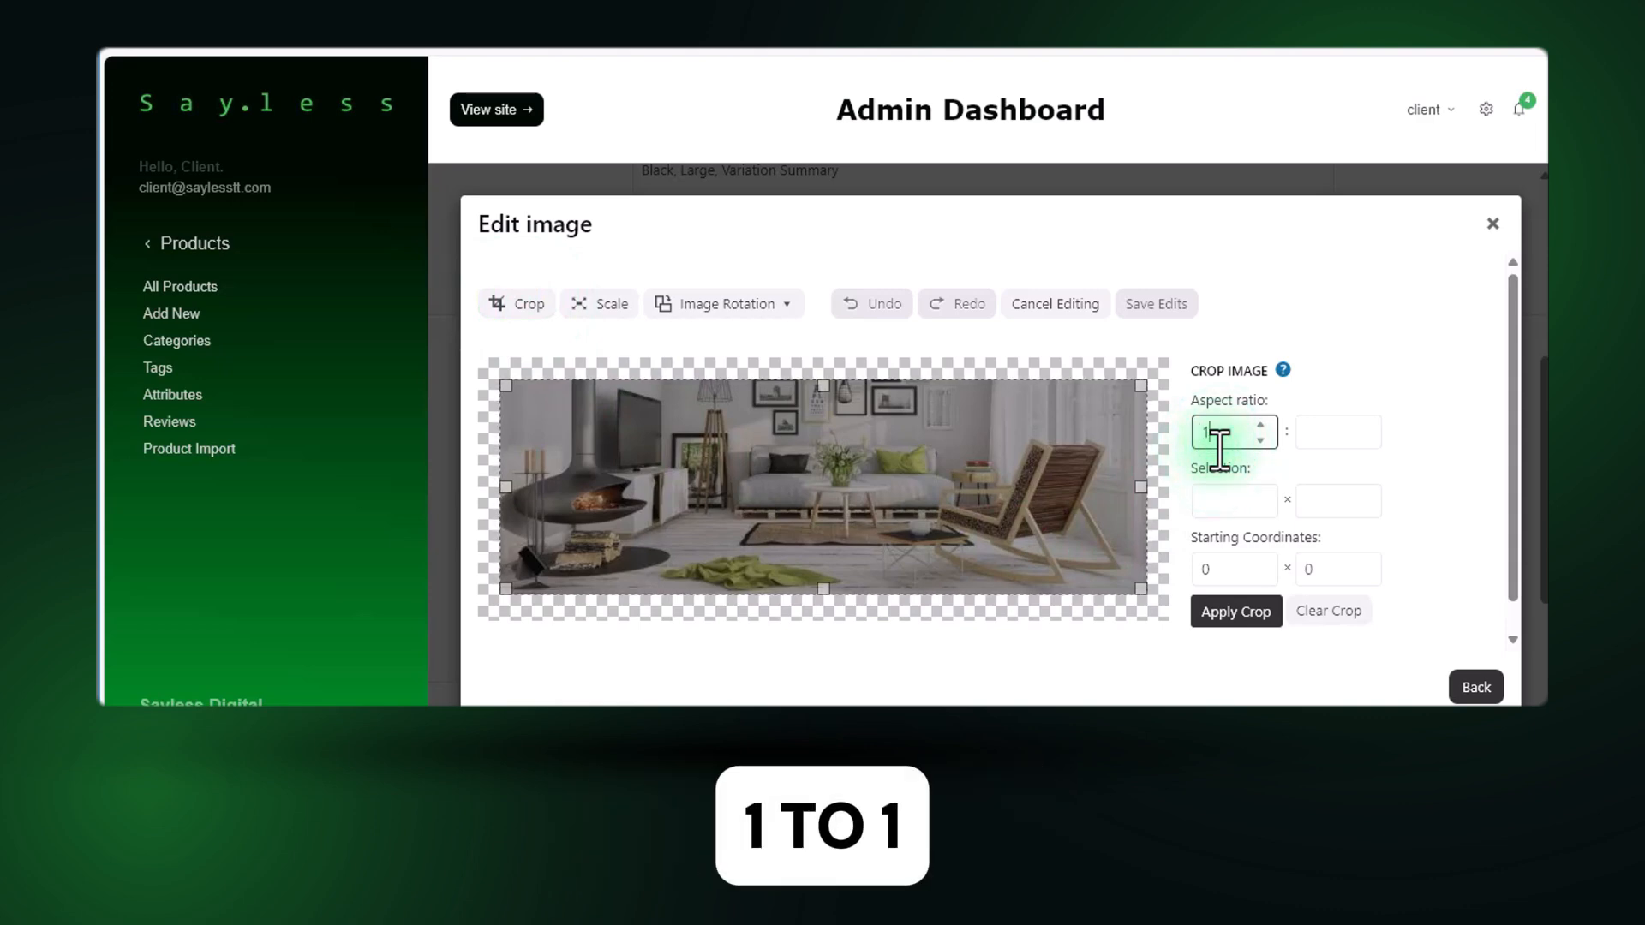
{"action": "type", "text": "1"}
{"action": "left_click", "coordinate": [1322, 434]}
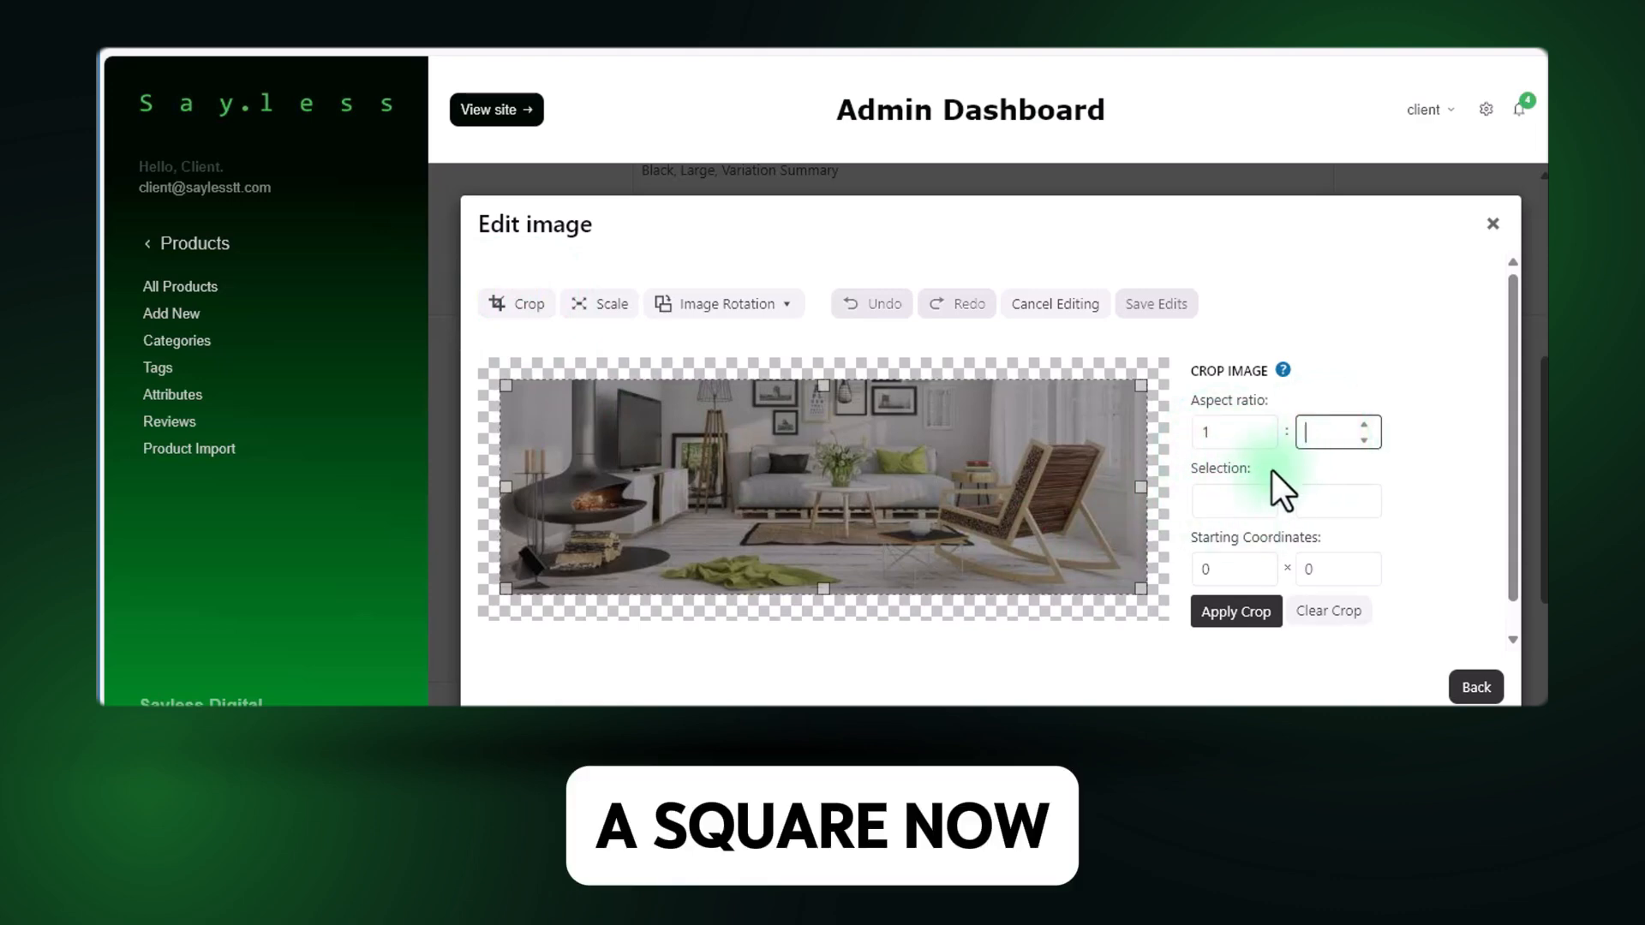
{"action": "type", "text": "1"}
{"action": "left_click_drag", "start_coordinate": [595, 488], "coordinate": [834, 525]}
{"action": "left_click", "coordinate": [1221, 617]}
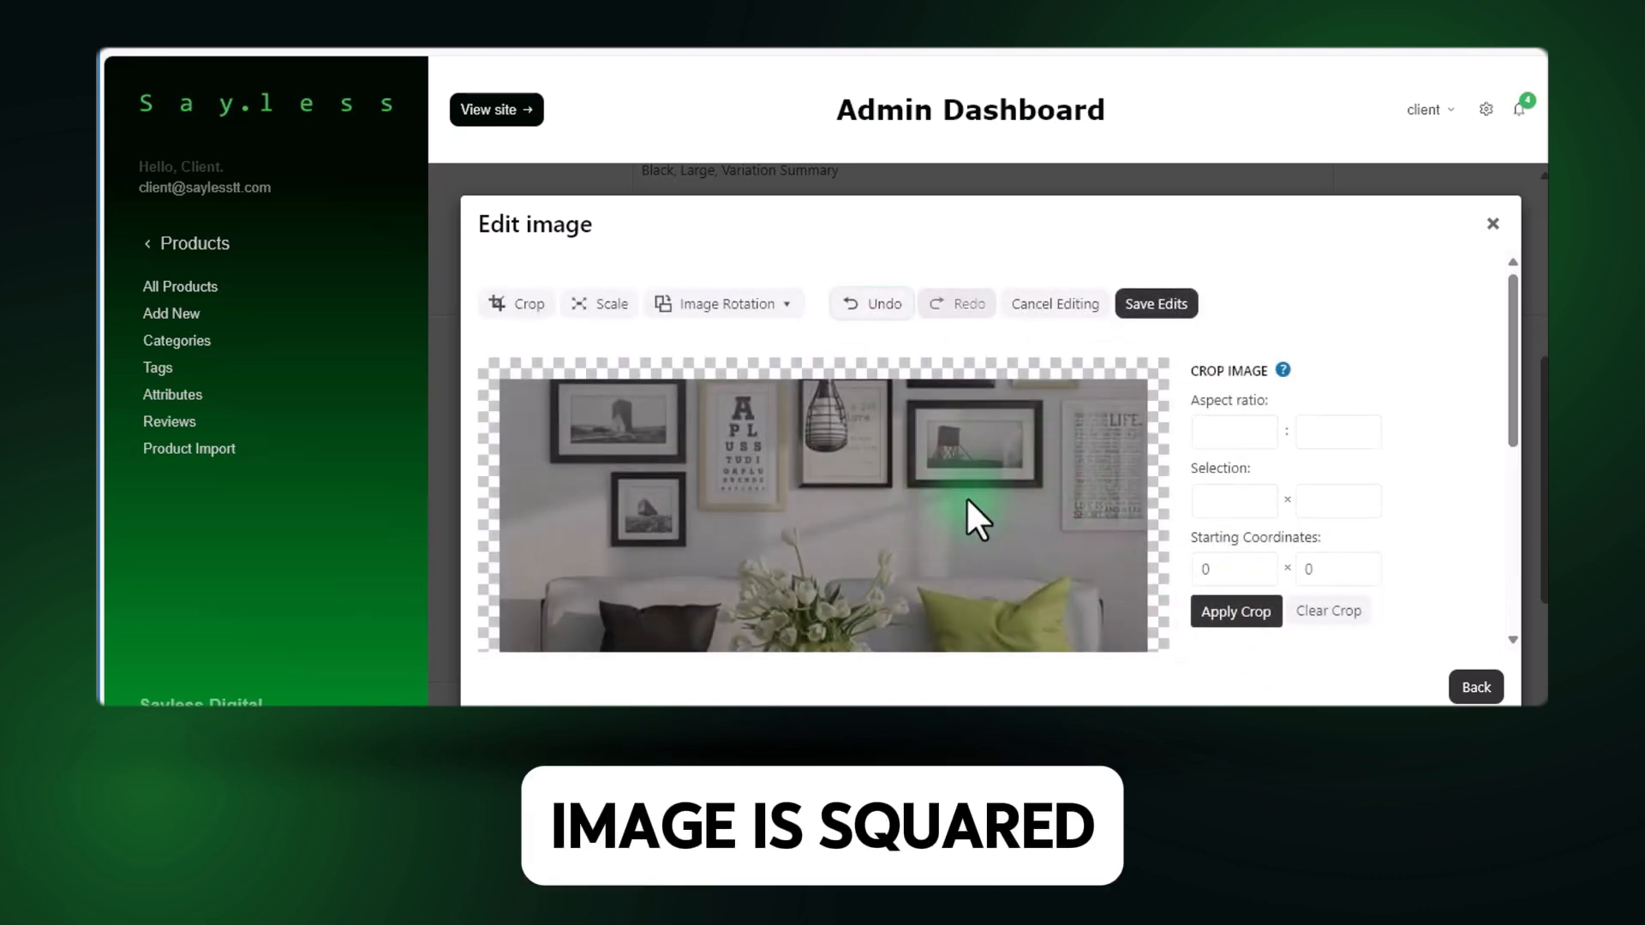
Look over the whole cropped image and save the image edits.
{"action": "scroll", "coordinate": [966, 499], "scroll_direction": "down", "scroll_amount": 5}
{"action": "scroll", "coordinate": [966, 499], "scroll_direction": "down", "scroll_amount": 1}
{"action": "scroll", "coordinate": [966, 500], "scroll_direction": "up", "scroll_amount": 6}
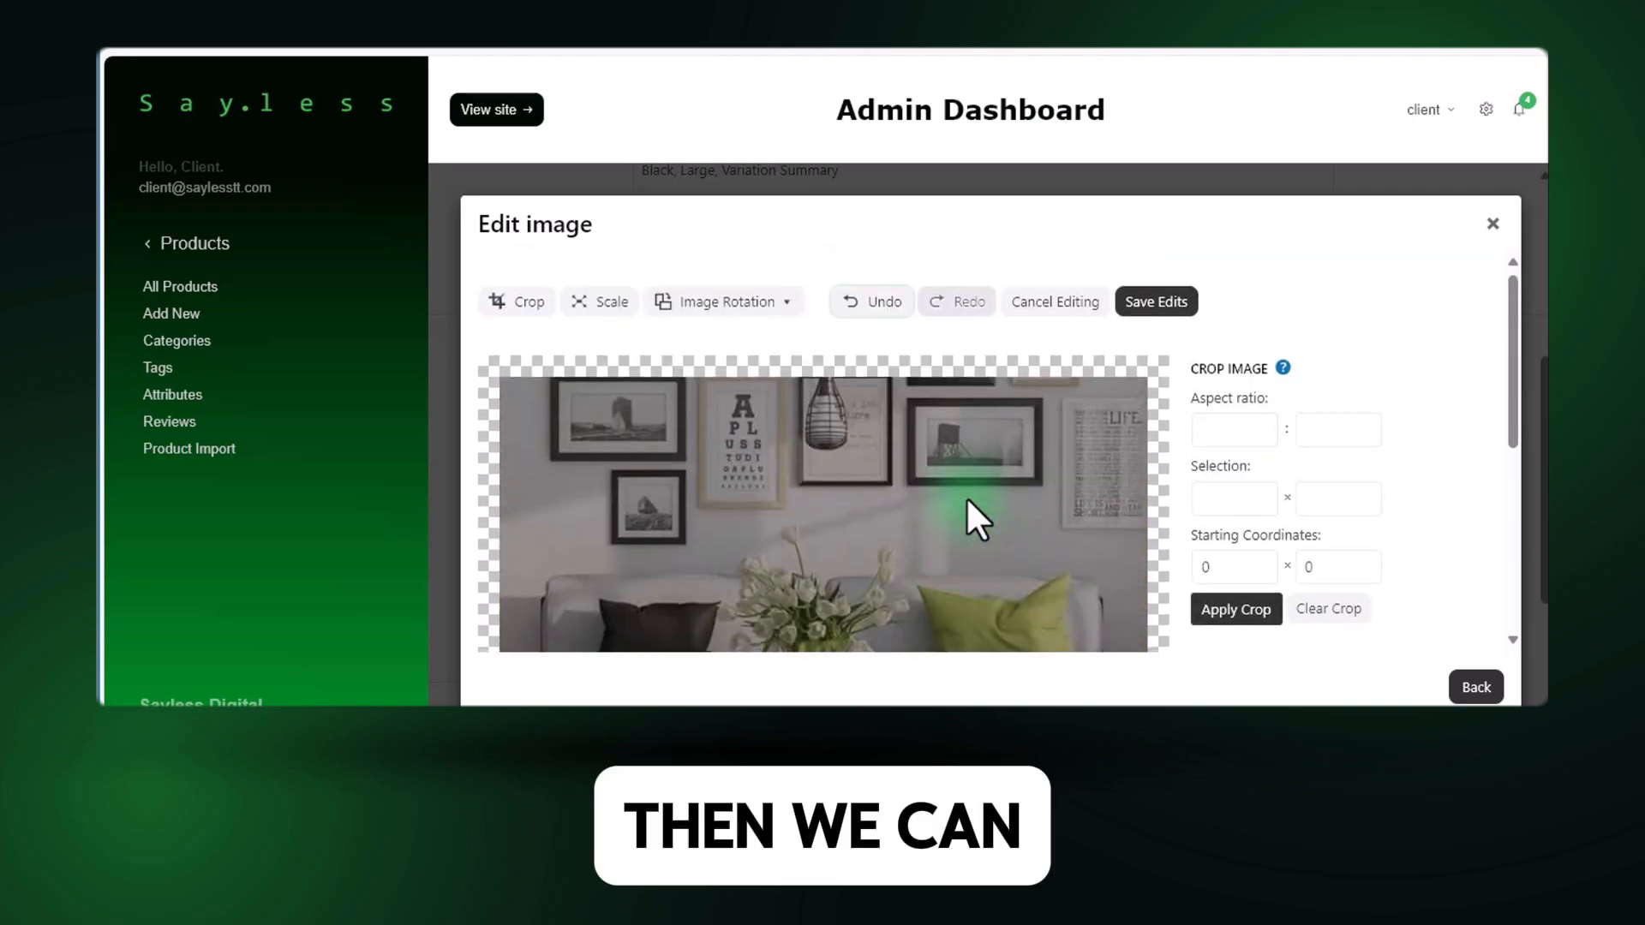
{"action": "left_click", "coordinate": [1163, 308]}
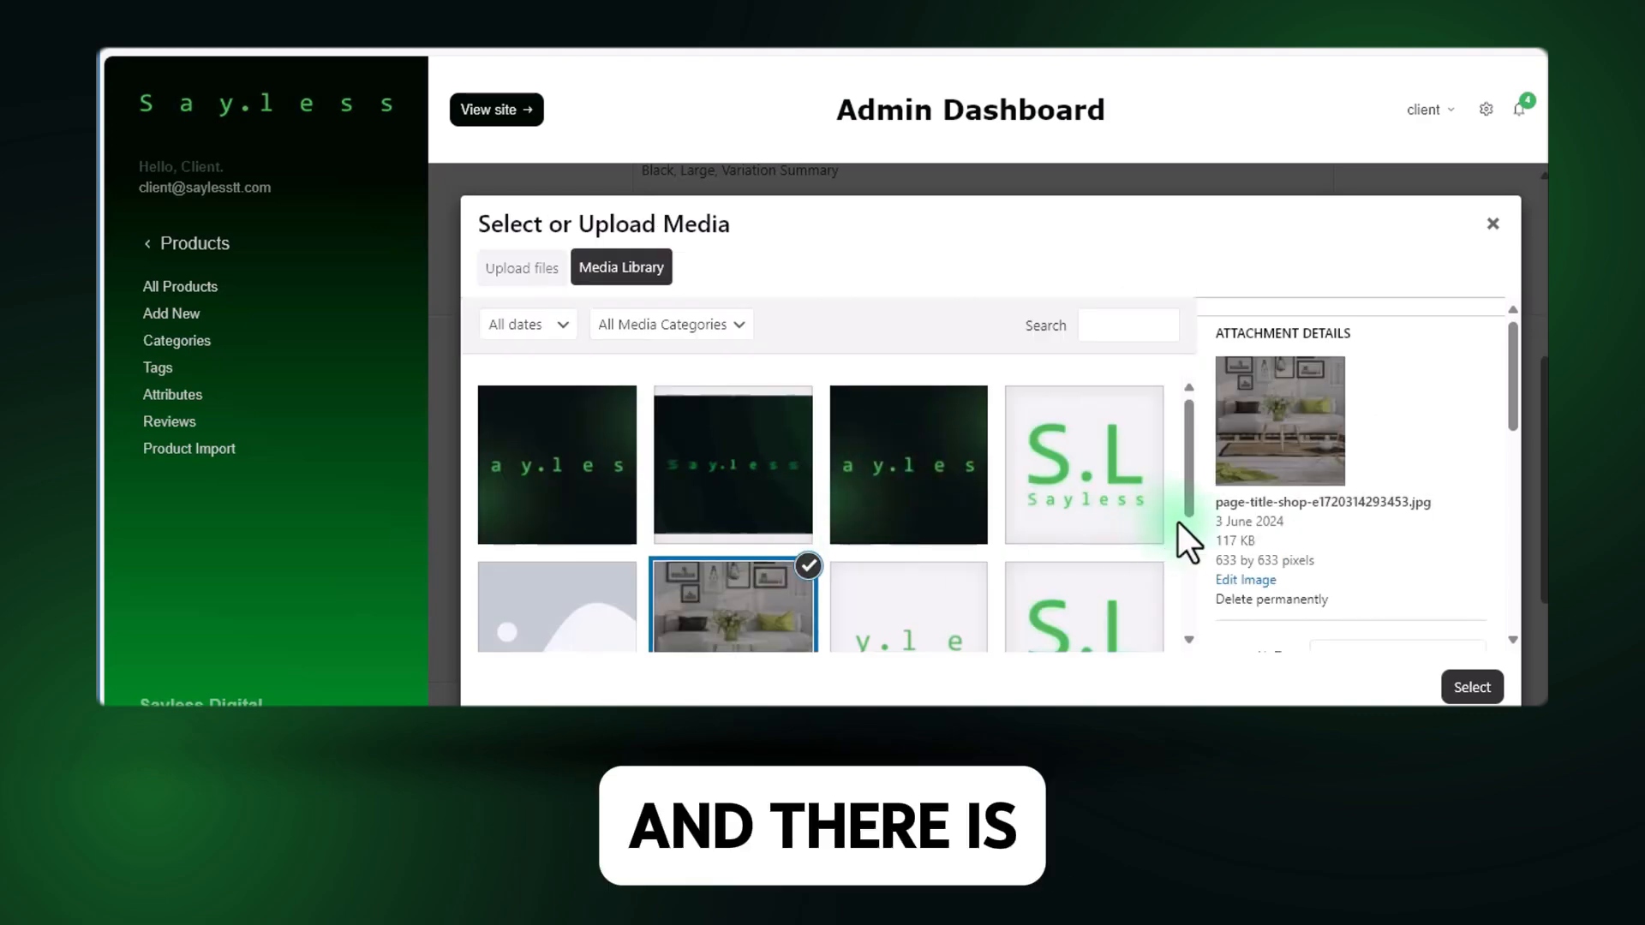
Reopen the cropped image for editing to inspect it, and cancel the editing without changes.
{"action": "left_click", "coordinate": [1231, 583]}
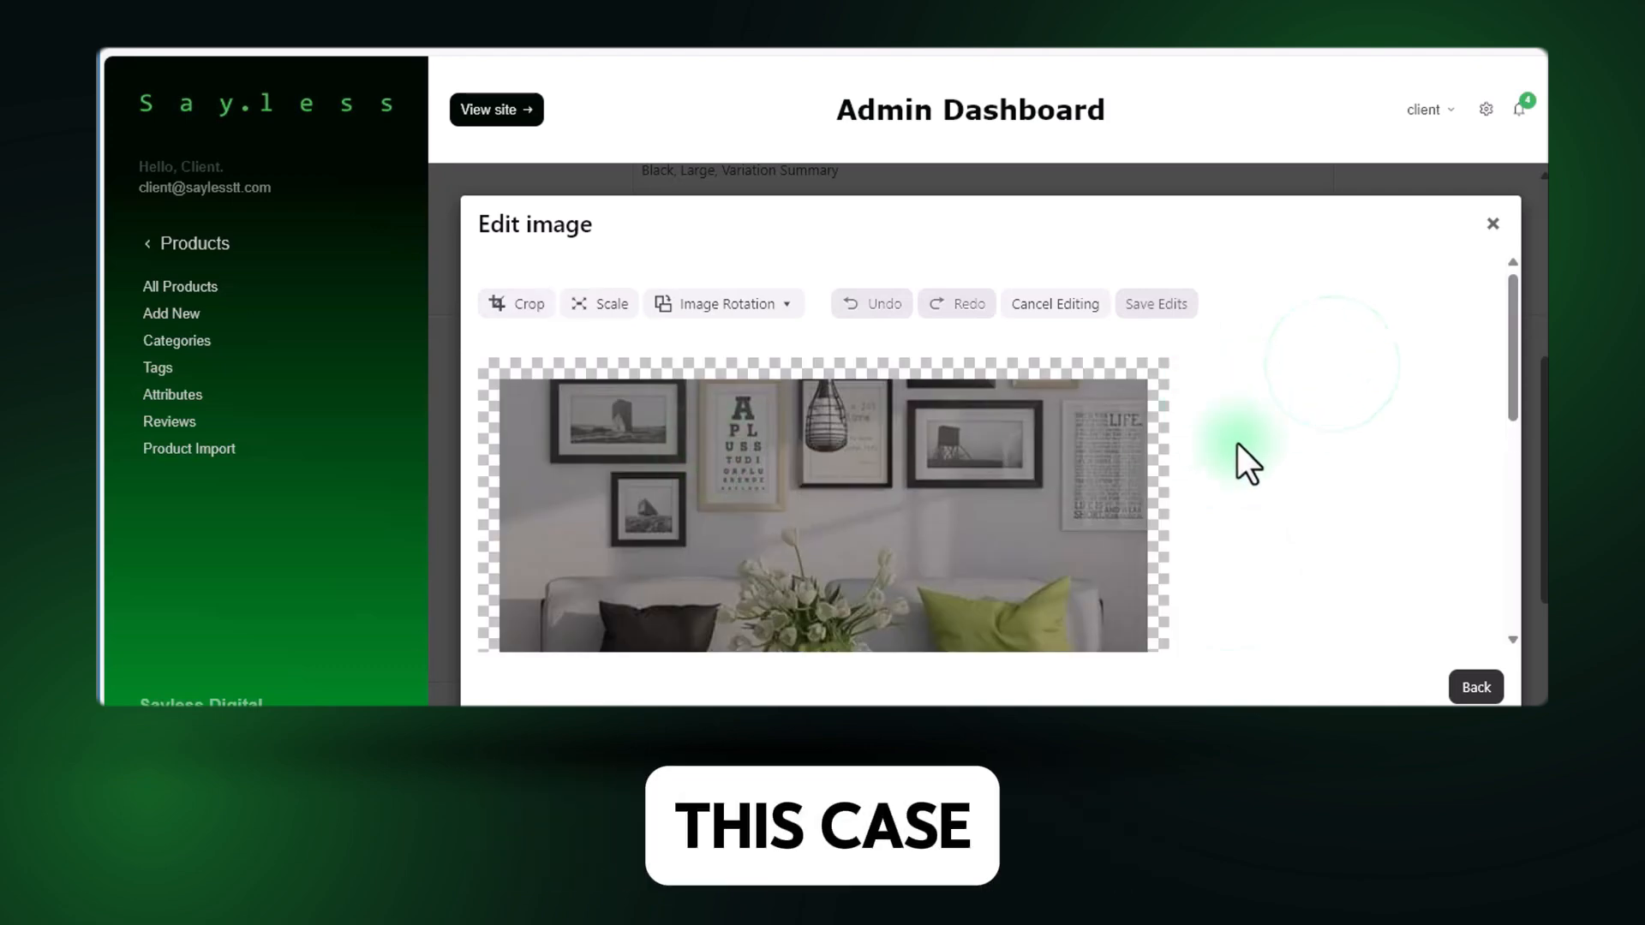
{"action": "scroll", "coordinate": [1287, 462], "scroll_direction": "down", "scroll_amount": 4}
{"action": "scroll", "coordinate": [1287, 462], "scroll_direction": "up", "scroll_amount": 4}
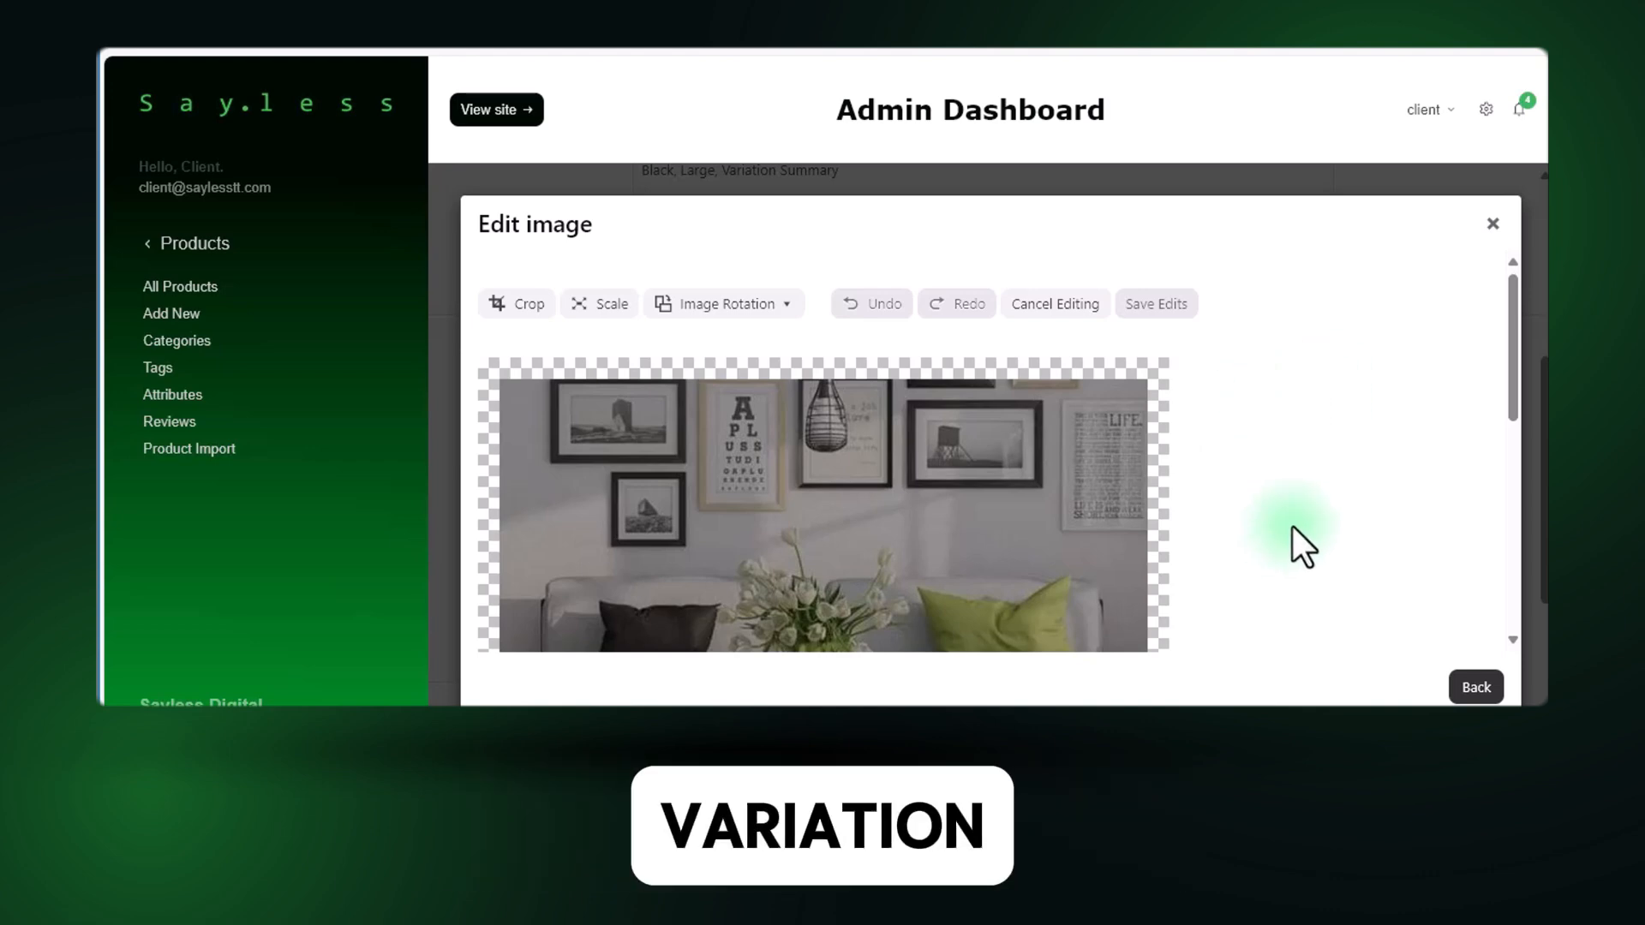
{"action": "left_click", "coordinate": [1089, 307]}
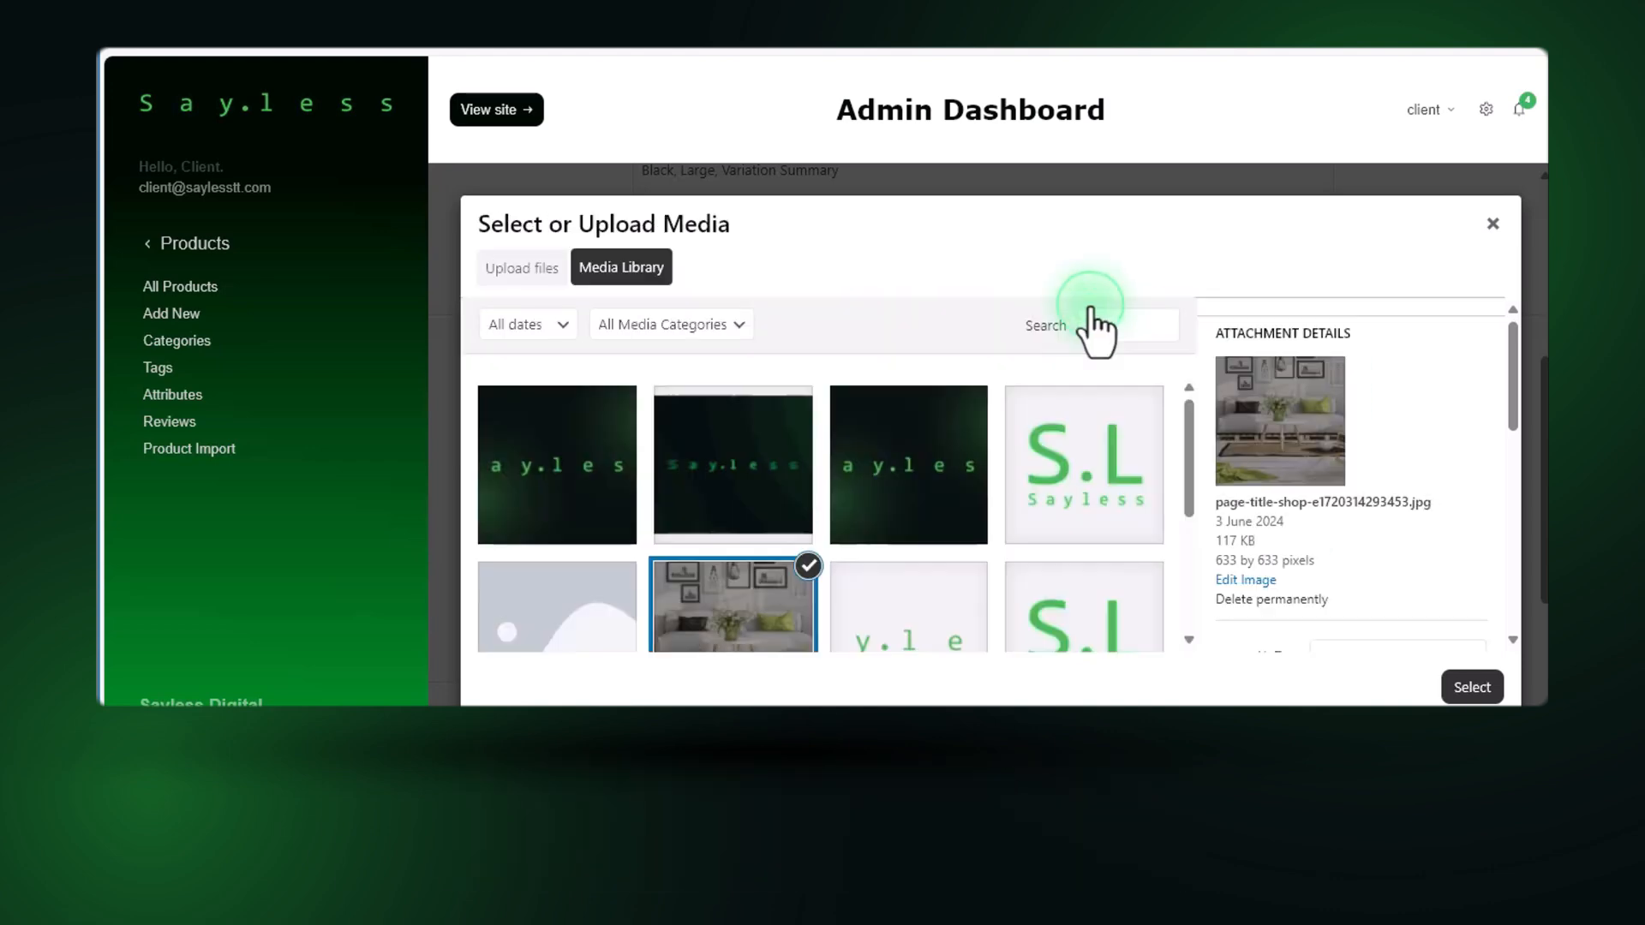
Use the cropped living-room picture as the Black, Large variation's image and review the variation's general details.
{"action": "left_click", "coordinate": [1472, 688]}
{"action": "scroll", "coordinate": [843, 491], "scroll_direction": "down", "scroll_amount": 3}
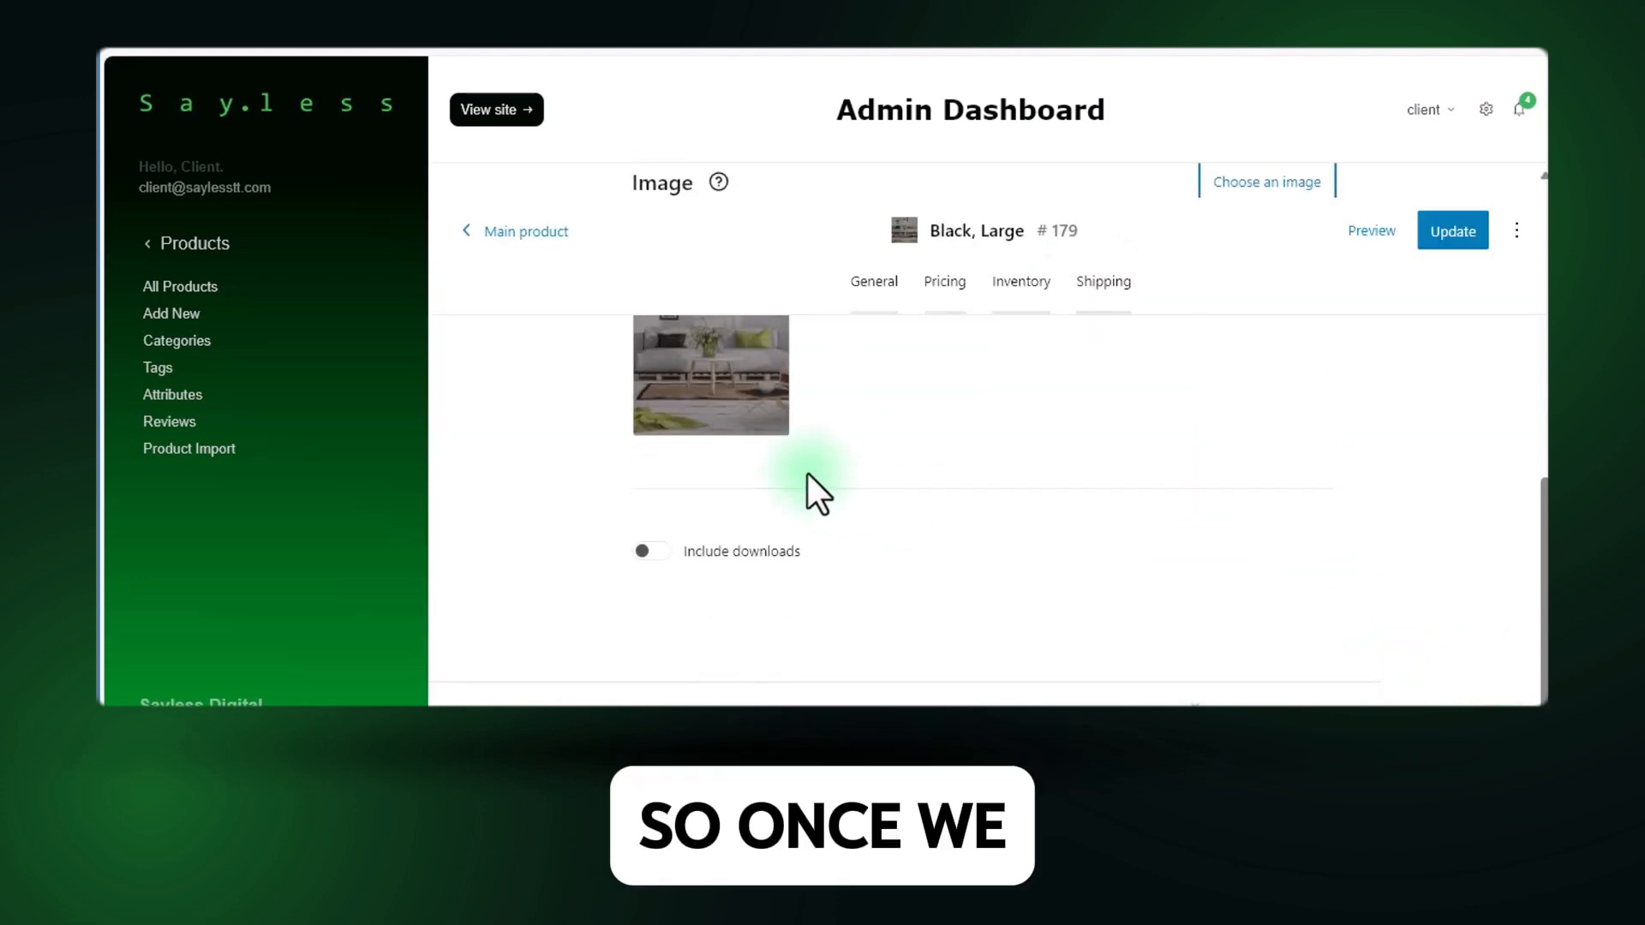
{"action": "scroll", "coordinate": [808, 476], "scroll_direction": "up", "scroll_amount": 10}
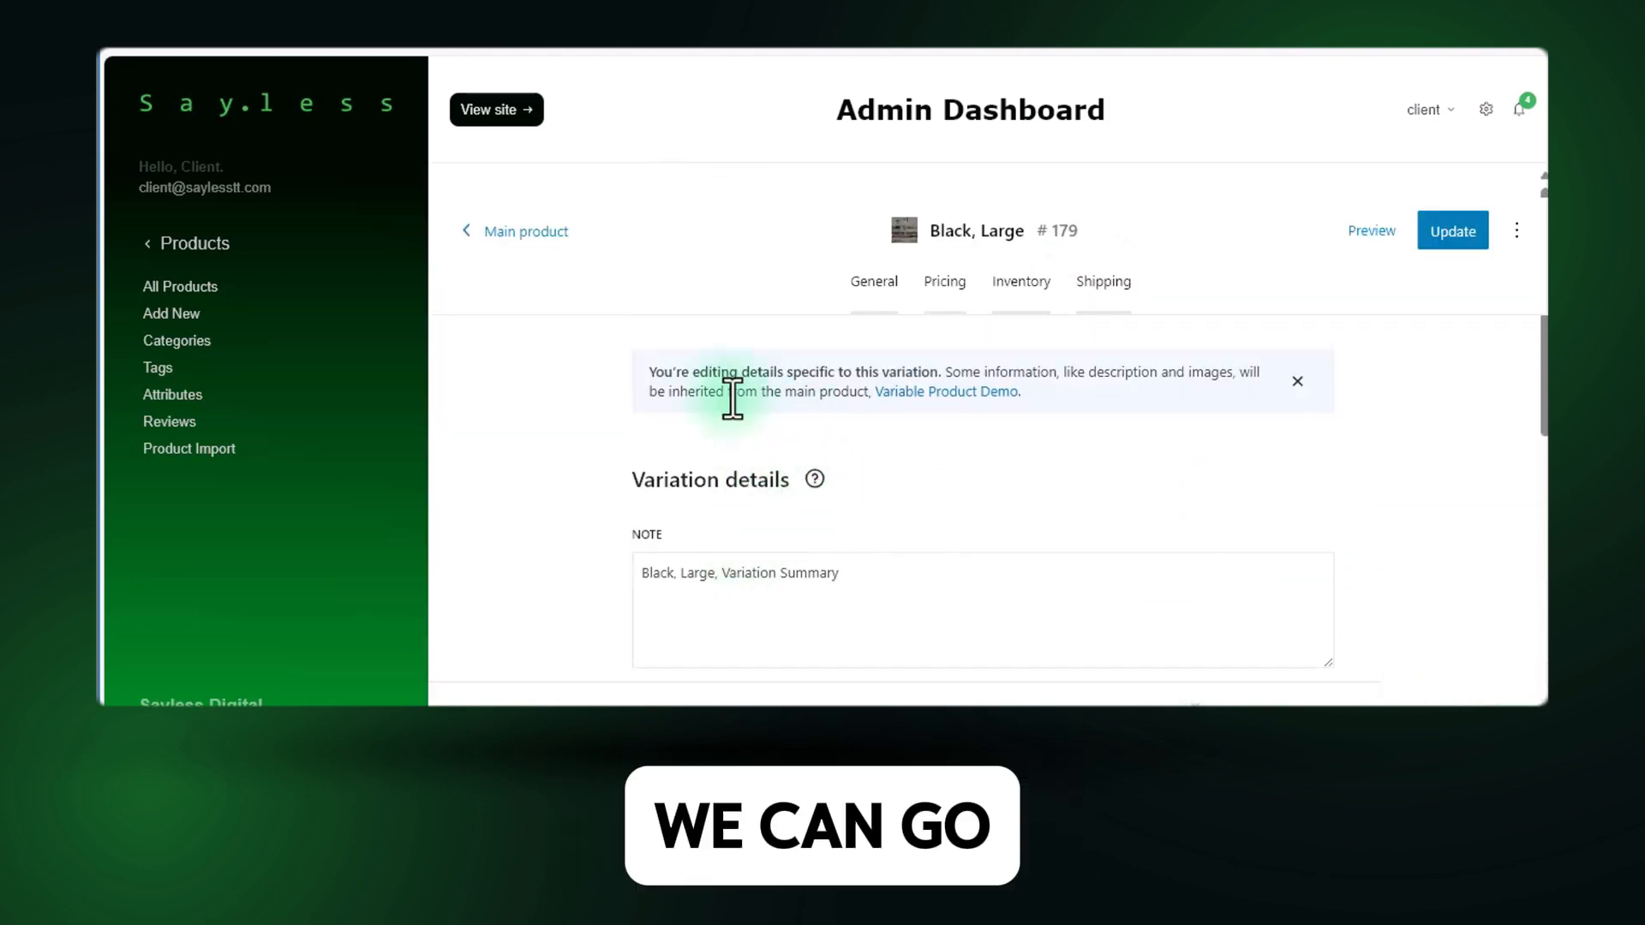
Set the Black, Large variation's regular price to $550.
{"action": "scroll", "coordinate": [695, 548], "scroll_direction": "down", "scroll_amount": 10}
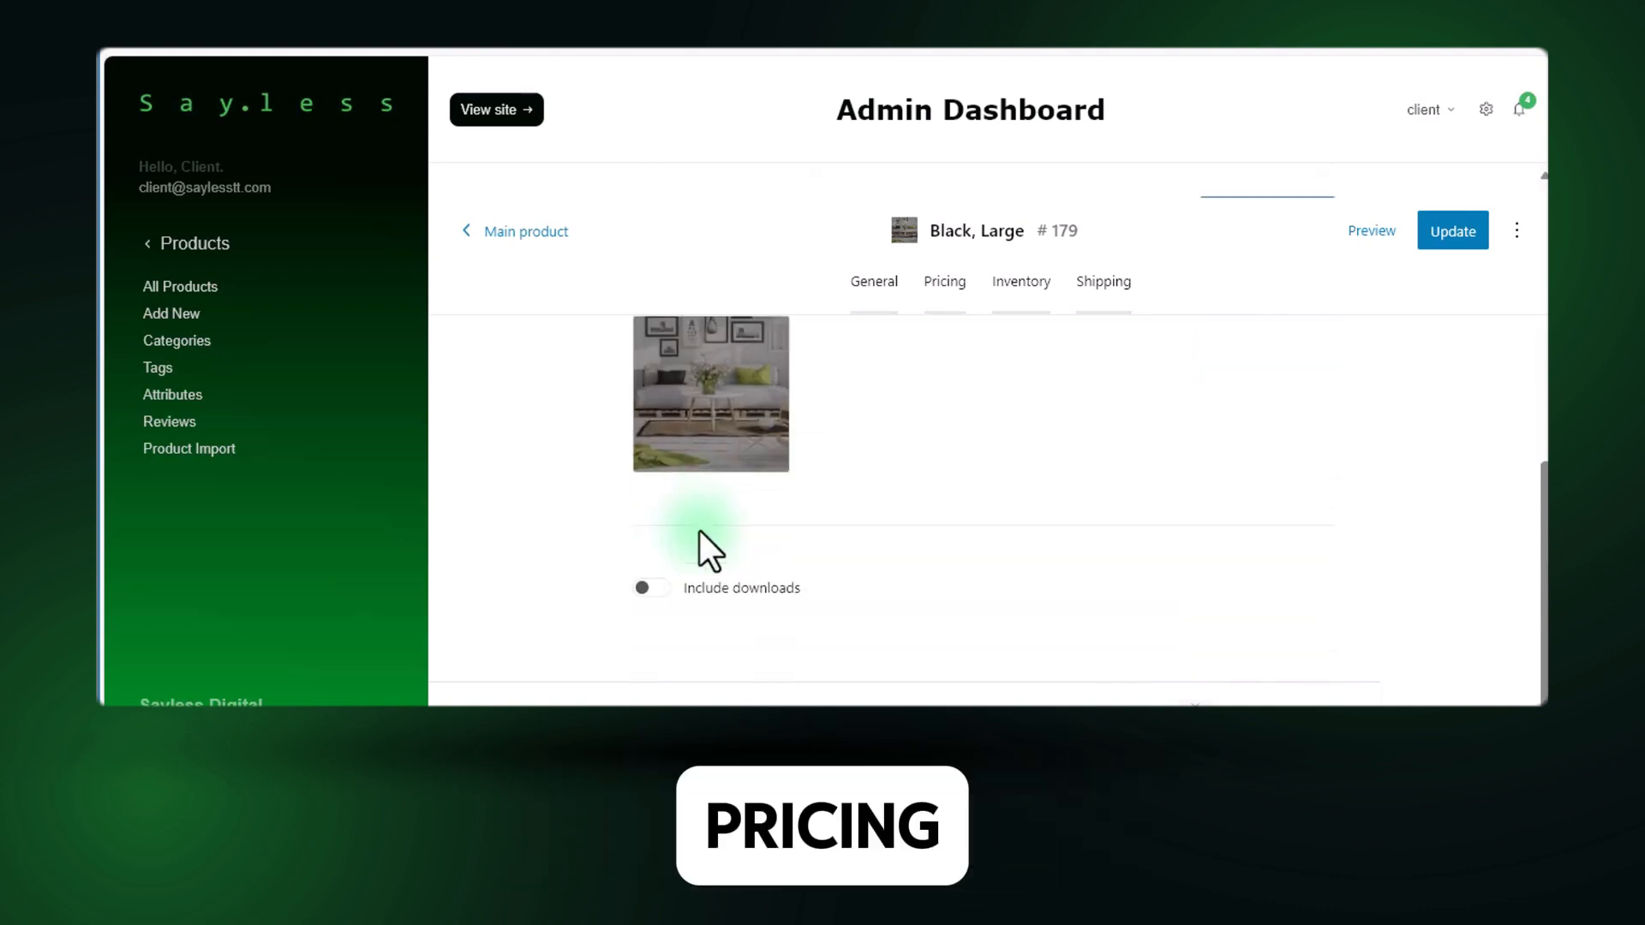
{"action": "scroll", "coordinate": [701, 531], "scroll_direction": "up", "scroll_amount": 10}
{"action": "left_click", "coordinate": [943, 284]}
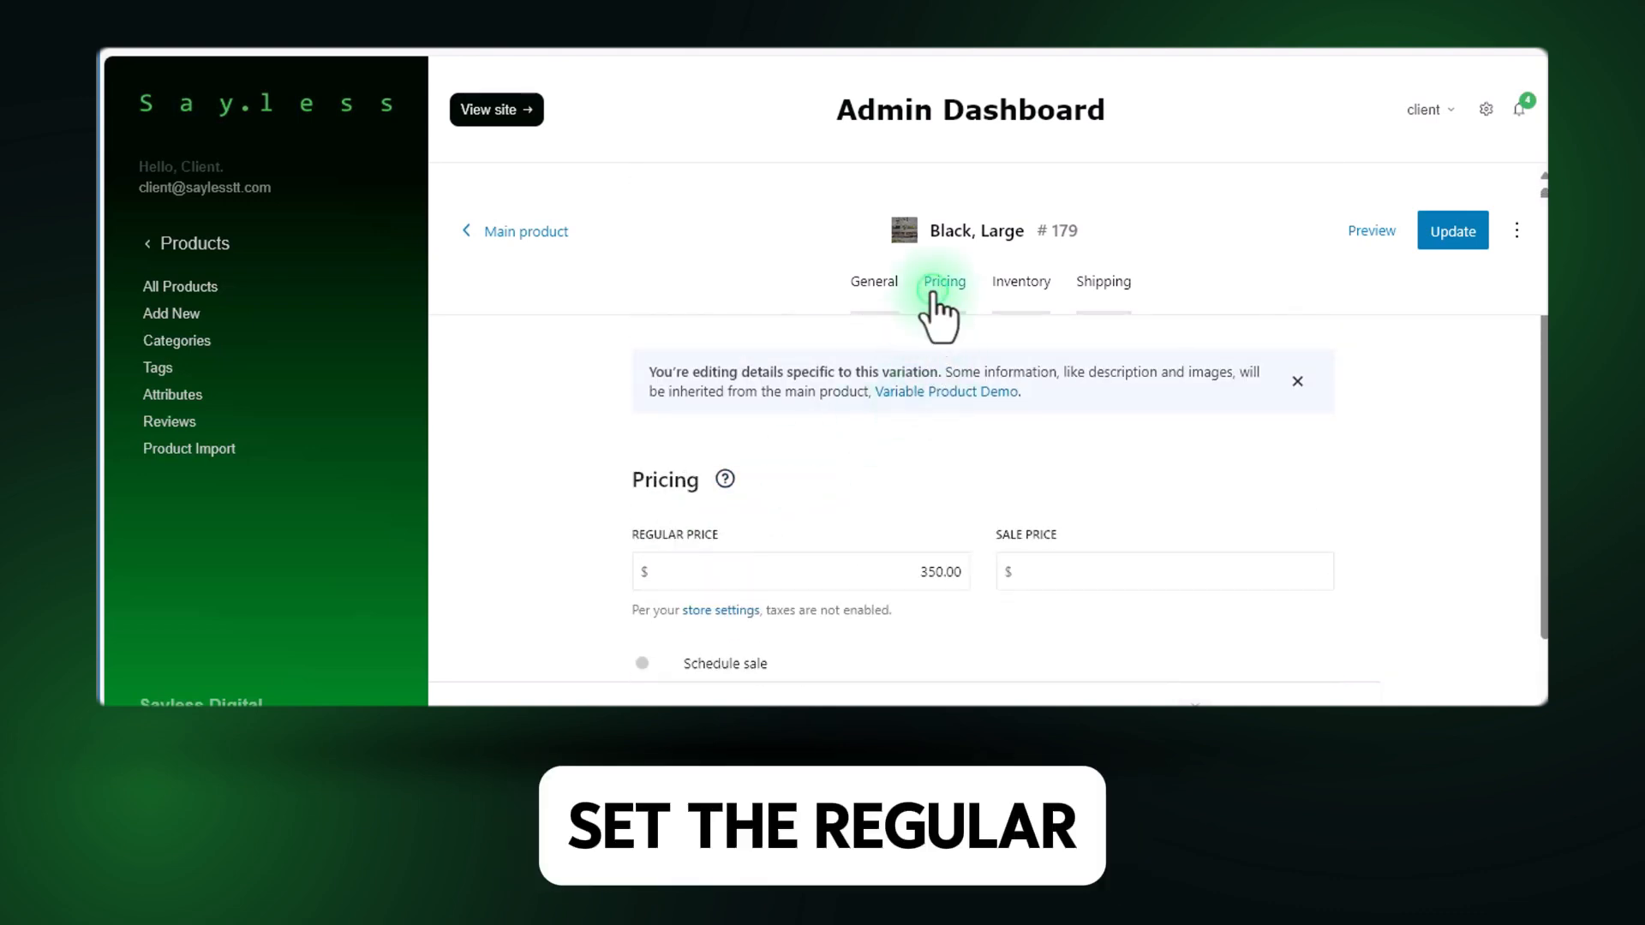
{"action": "scroll", "coordinate": [747, 528], "scroll_direction": "down", "scroll_amount": 1}
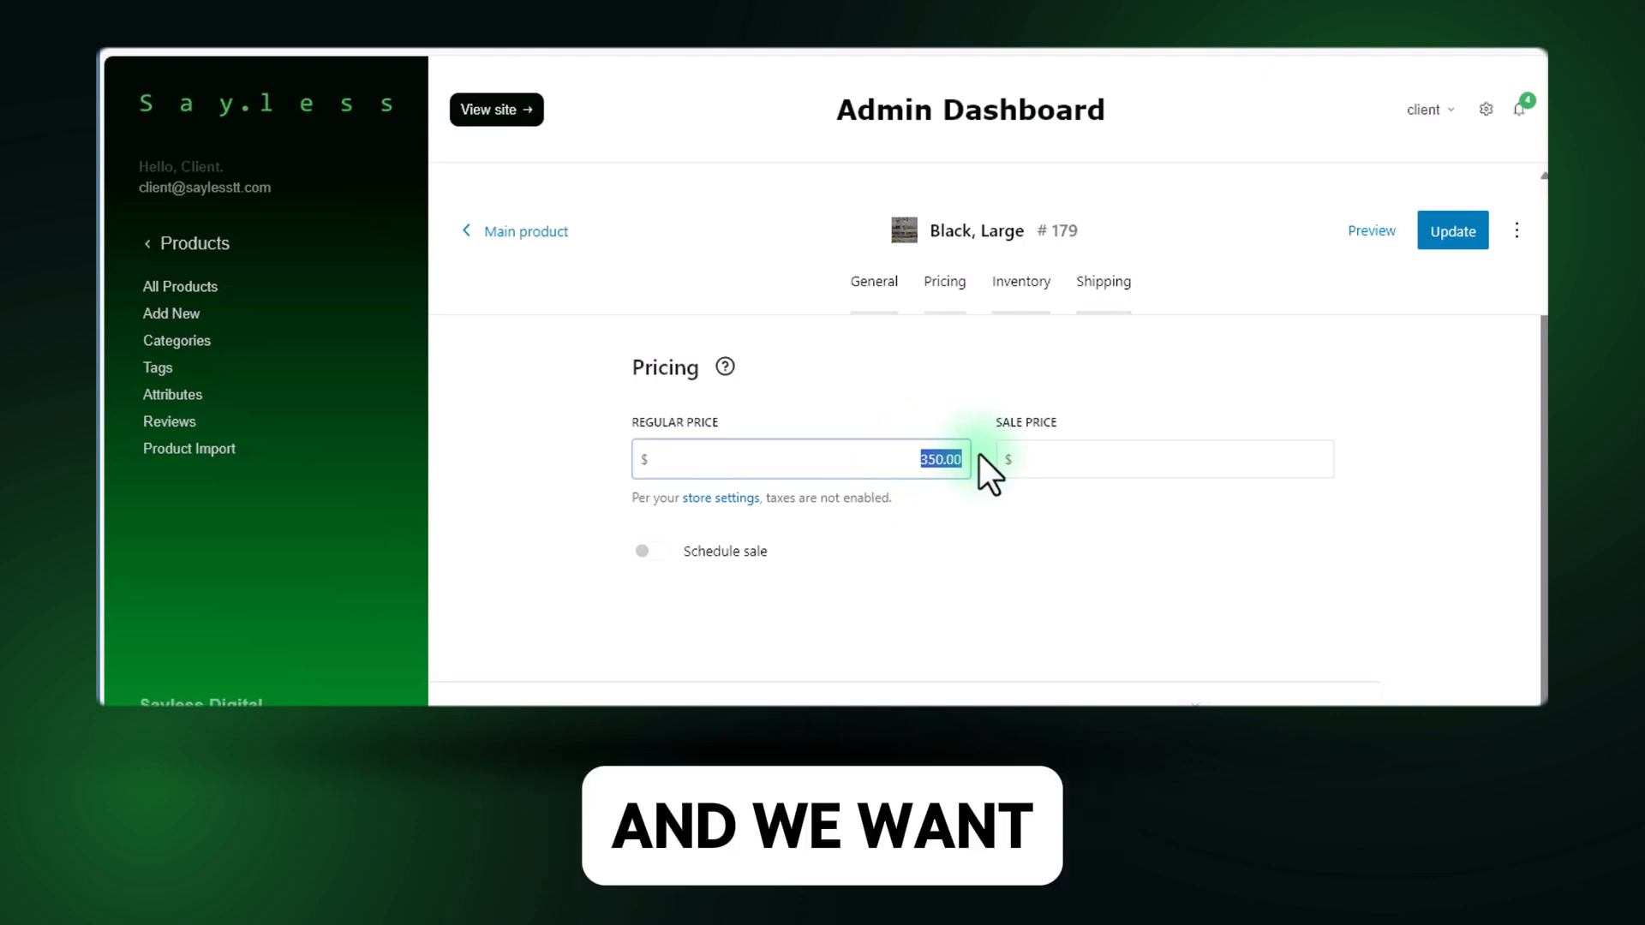
{"action": "type", "text": "550"}
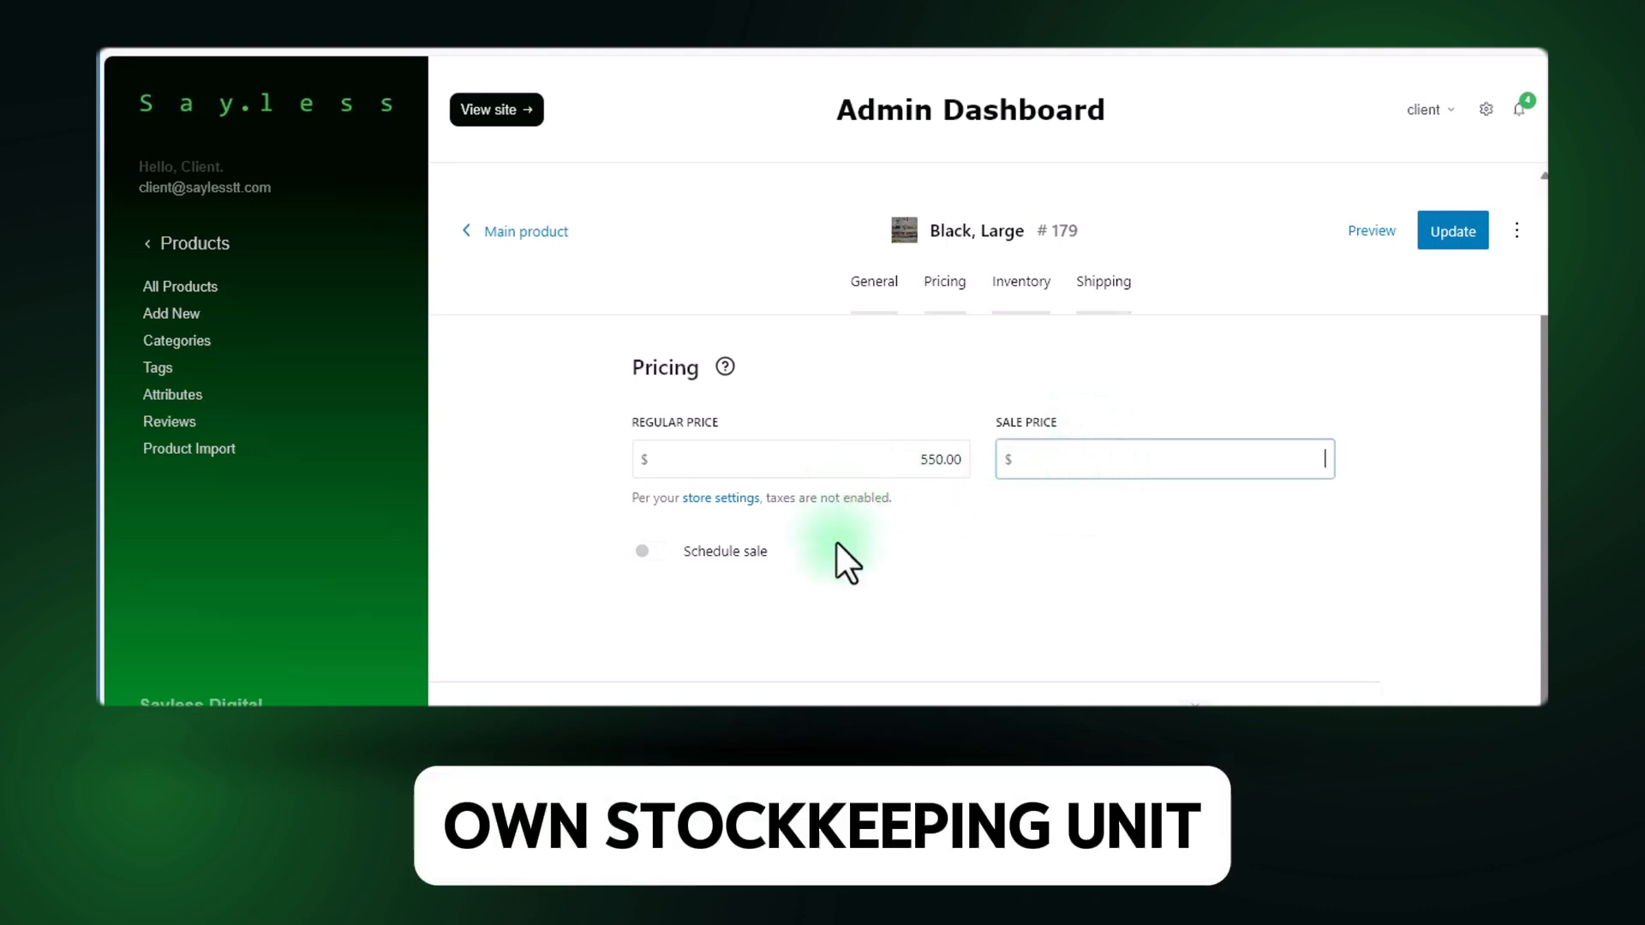
Replace the Black, Large variation's SKU with SK55A452.
{"action": "left_click", "coordinate": [1038, 286]}
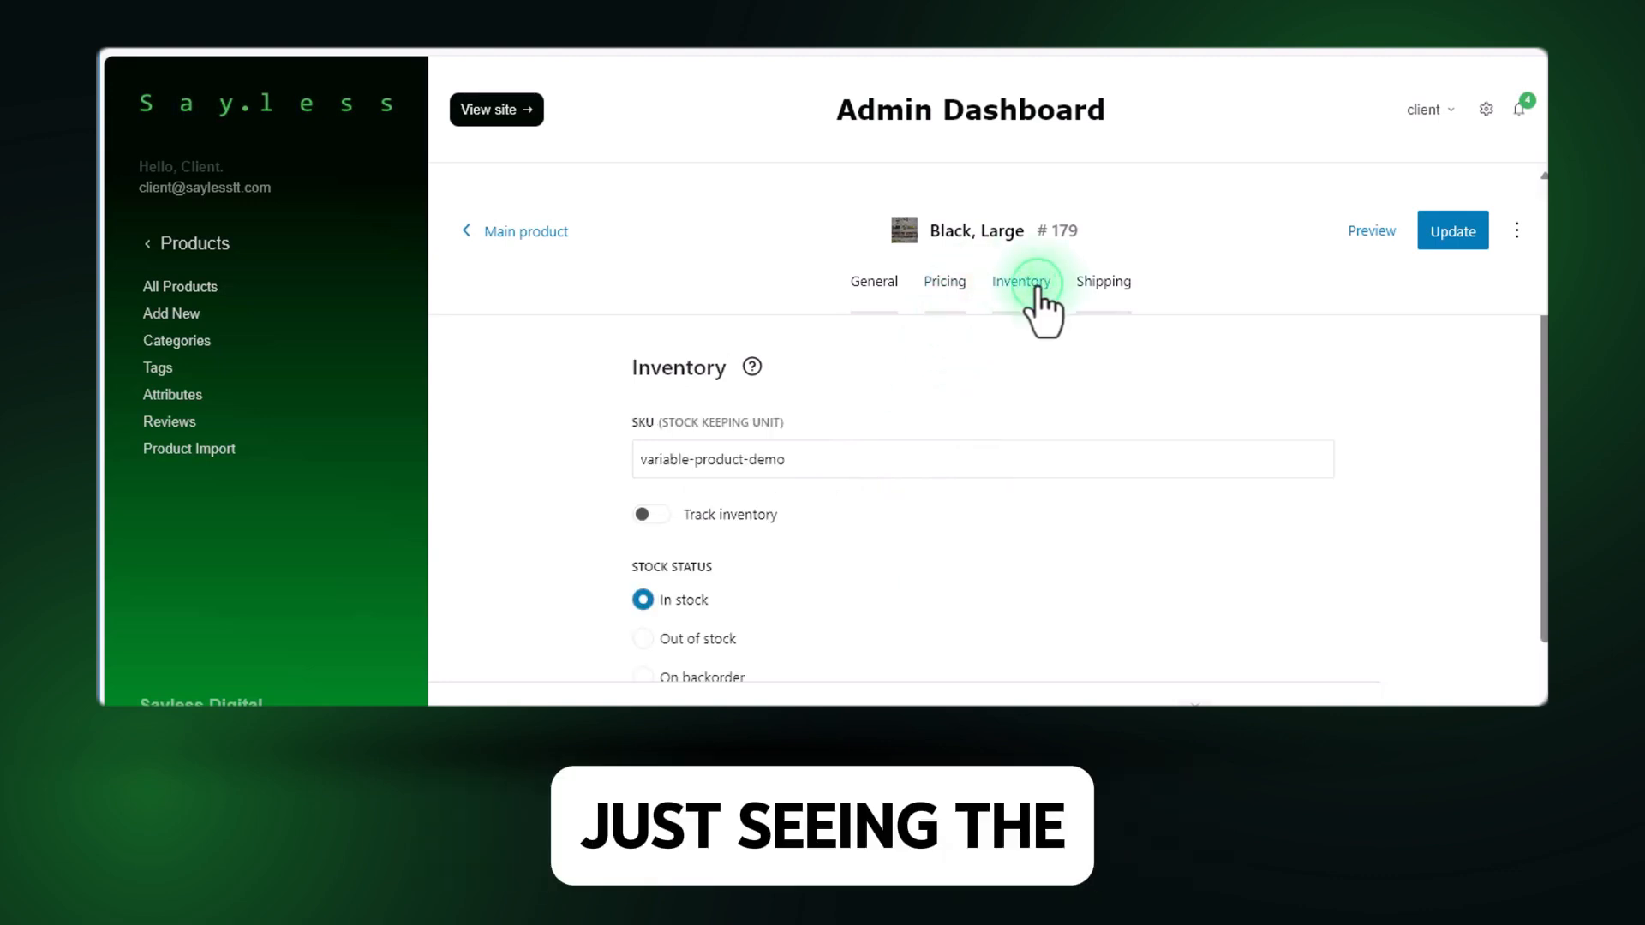
{"action": "left_click", "coordinate": [751, 461]}
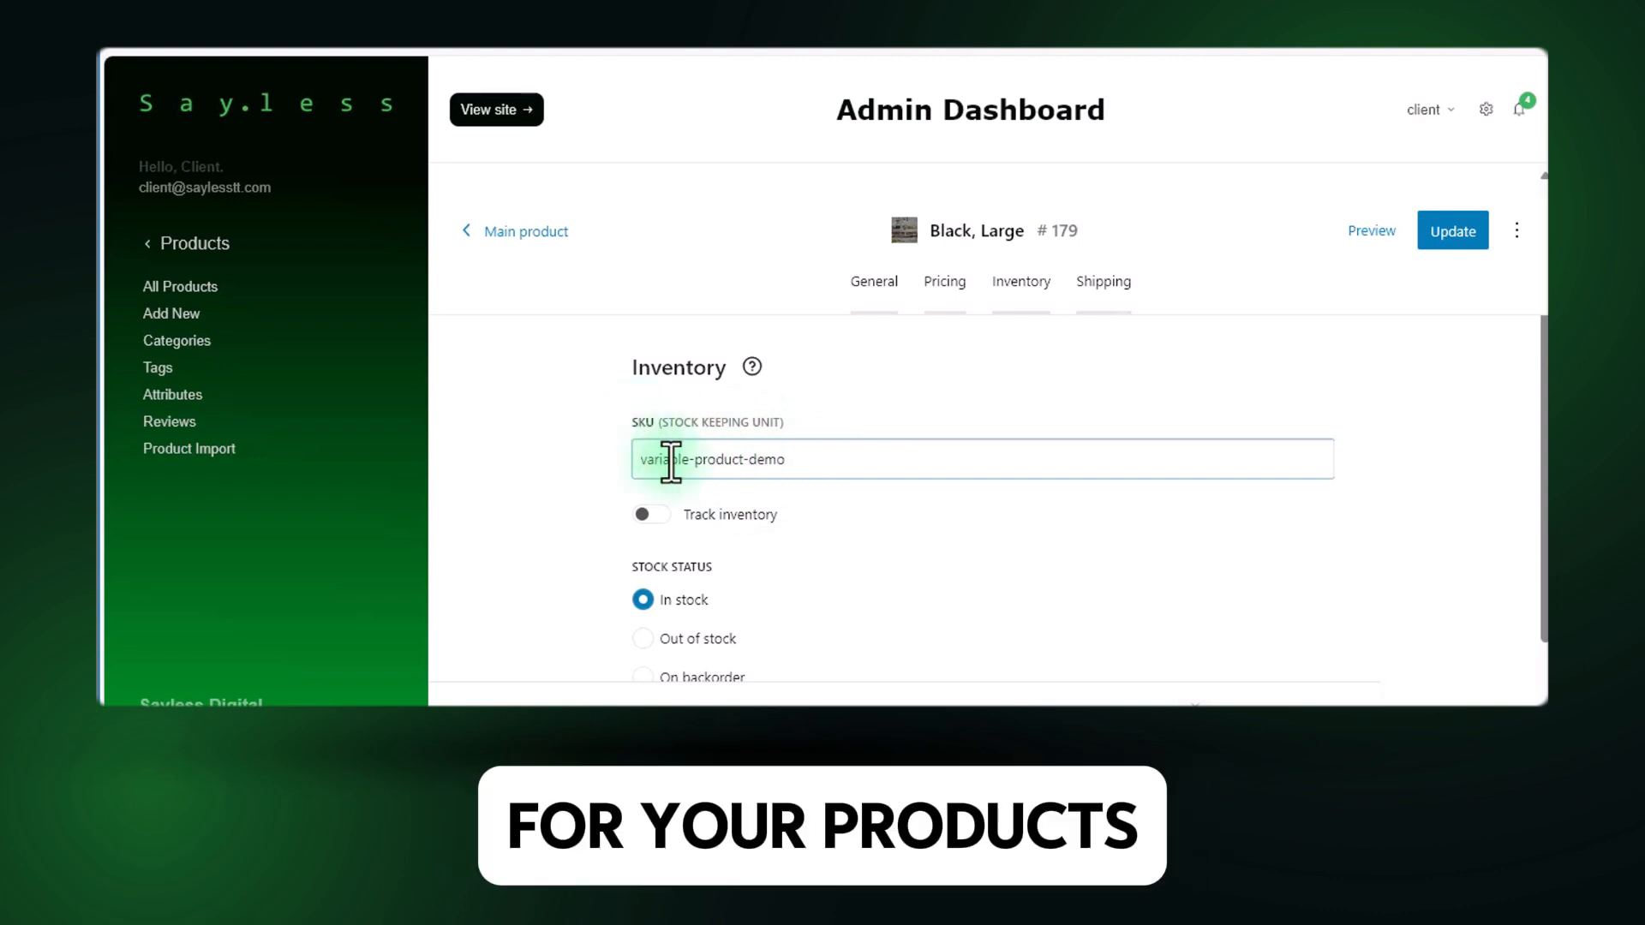
{"action": "type", "text": "SK55A452"}
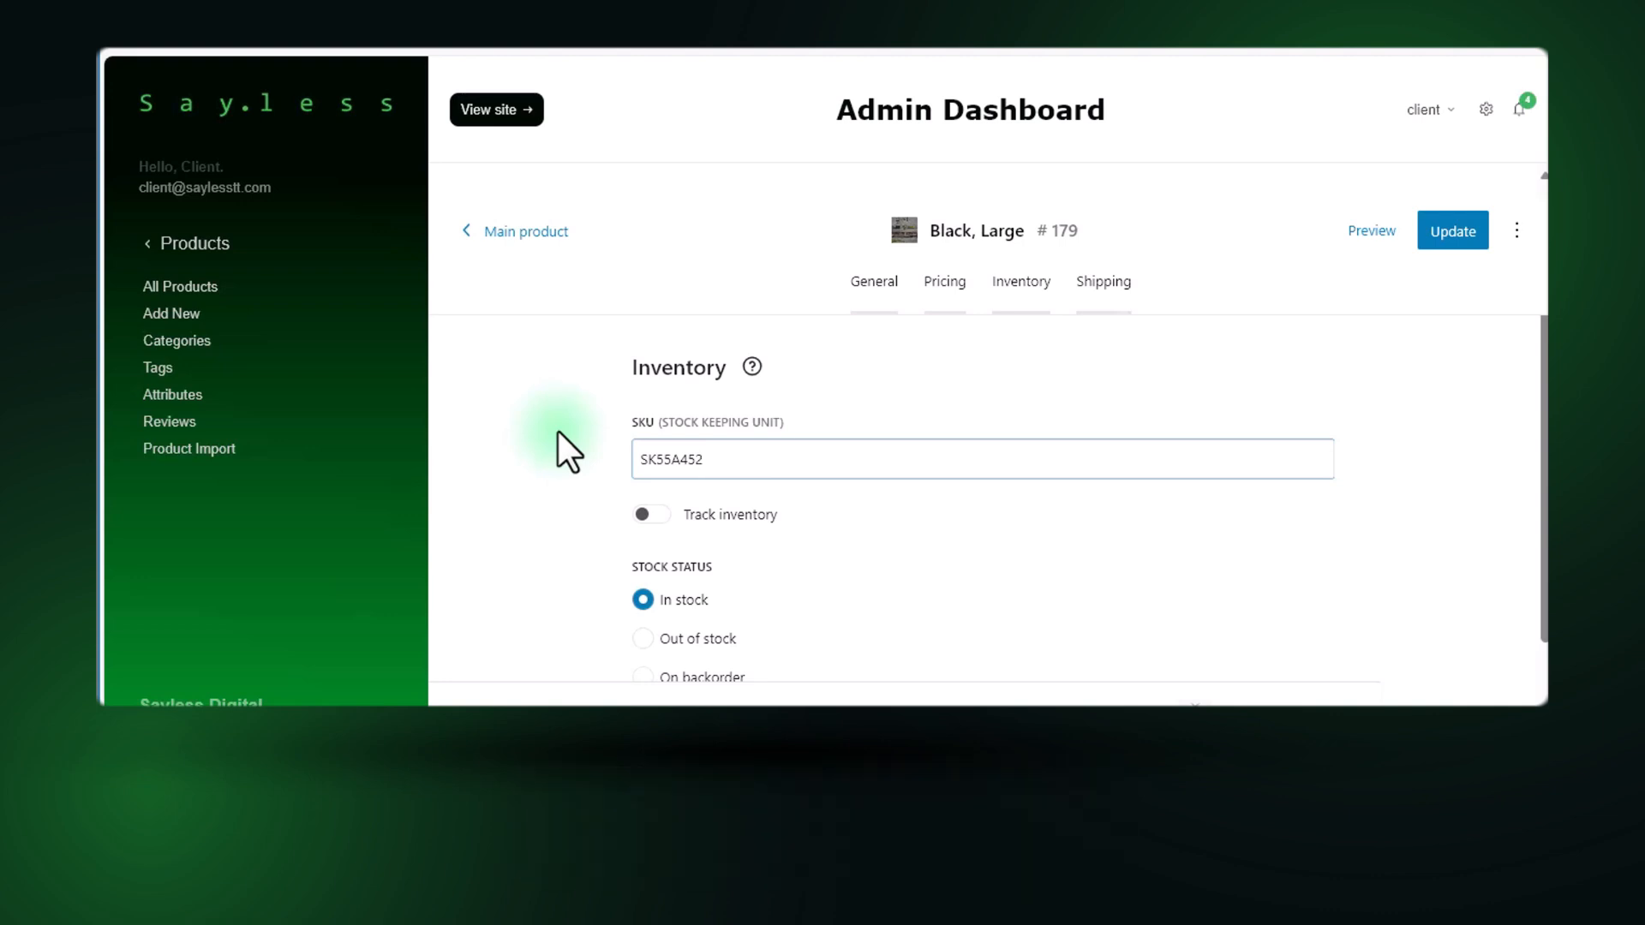
Turn on inventory tracking for the Black, Large variation with 50 available in stock, and update the variation.
{"action": "scroll", "coordinate": [543, 432], "scroll_direction": "down", "scroll_amount": 2}
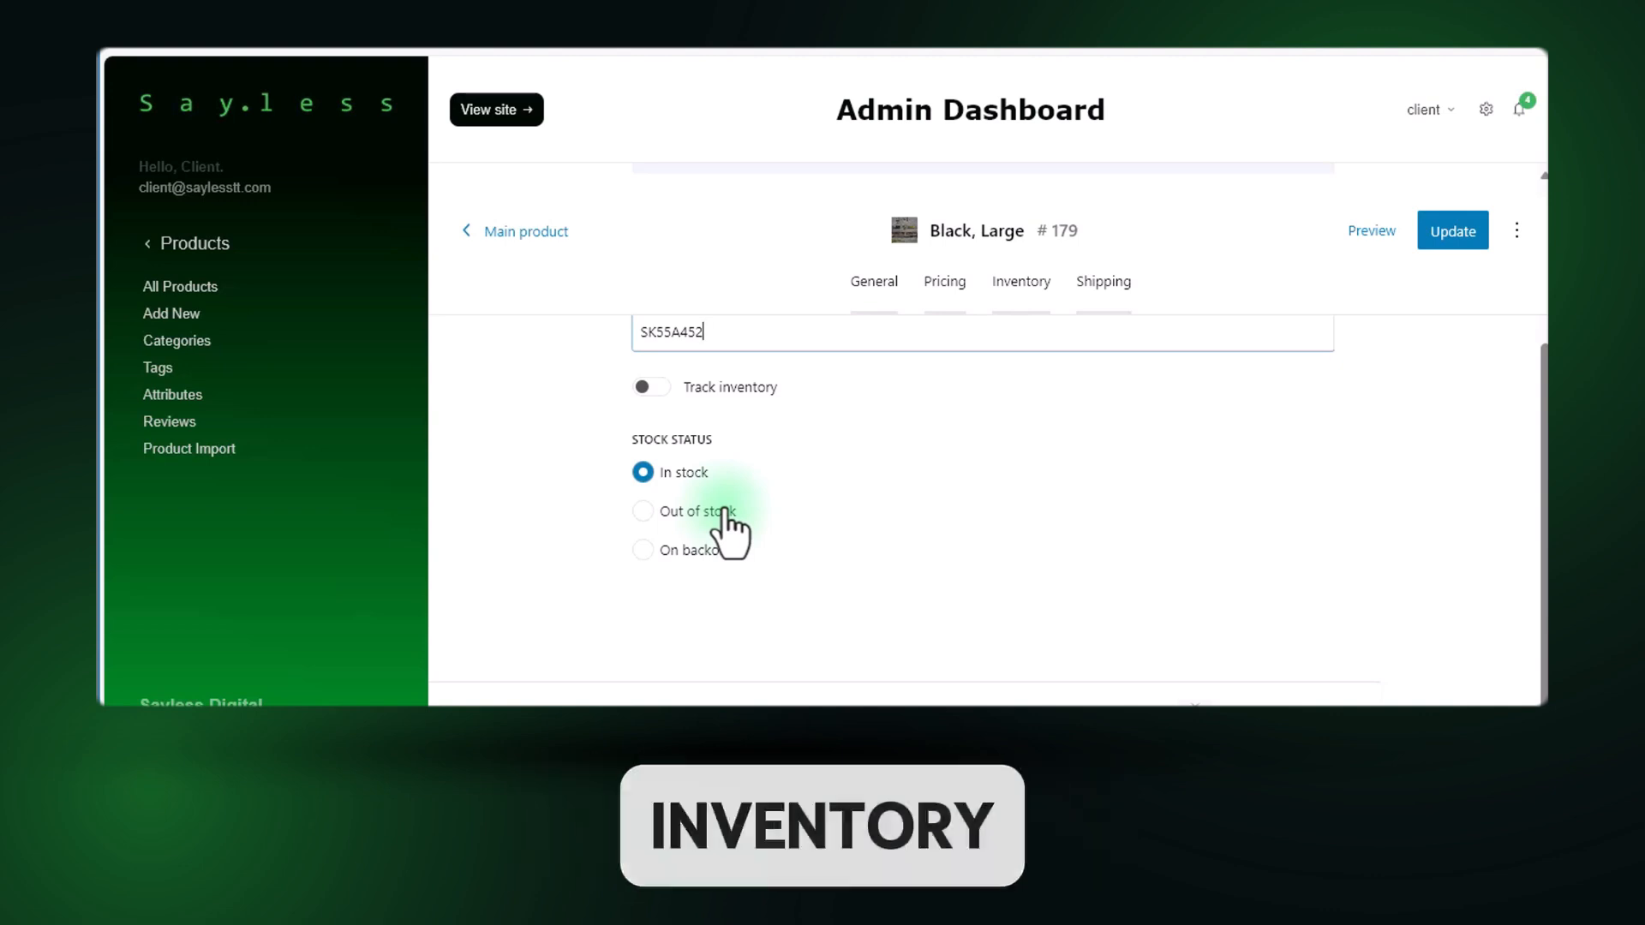
{"action": "left_click", "coordinate": [650, 388]}
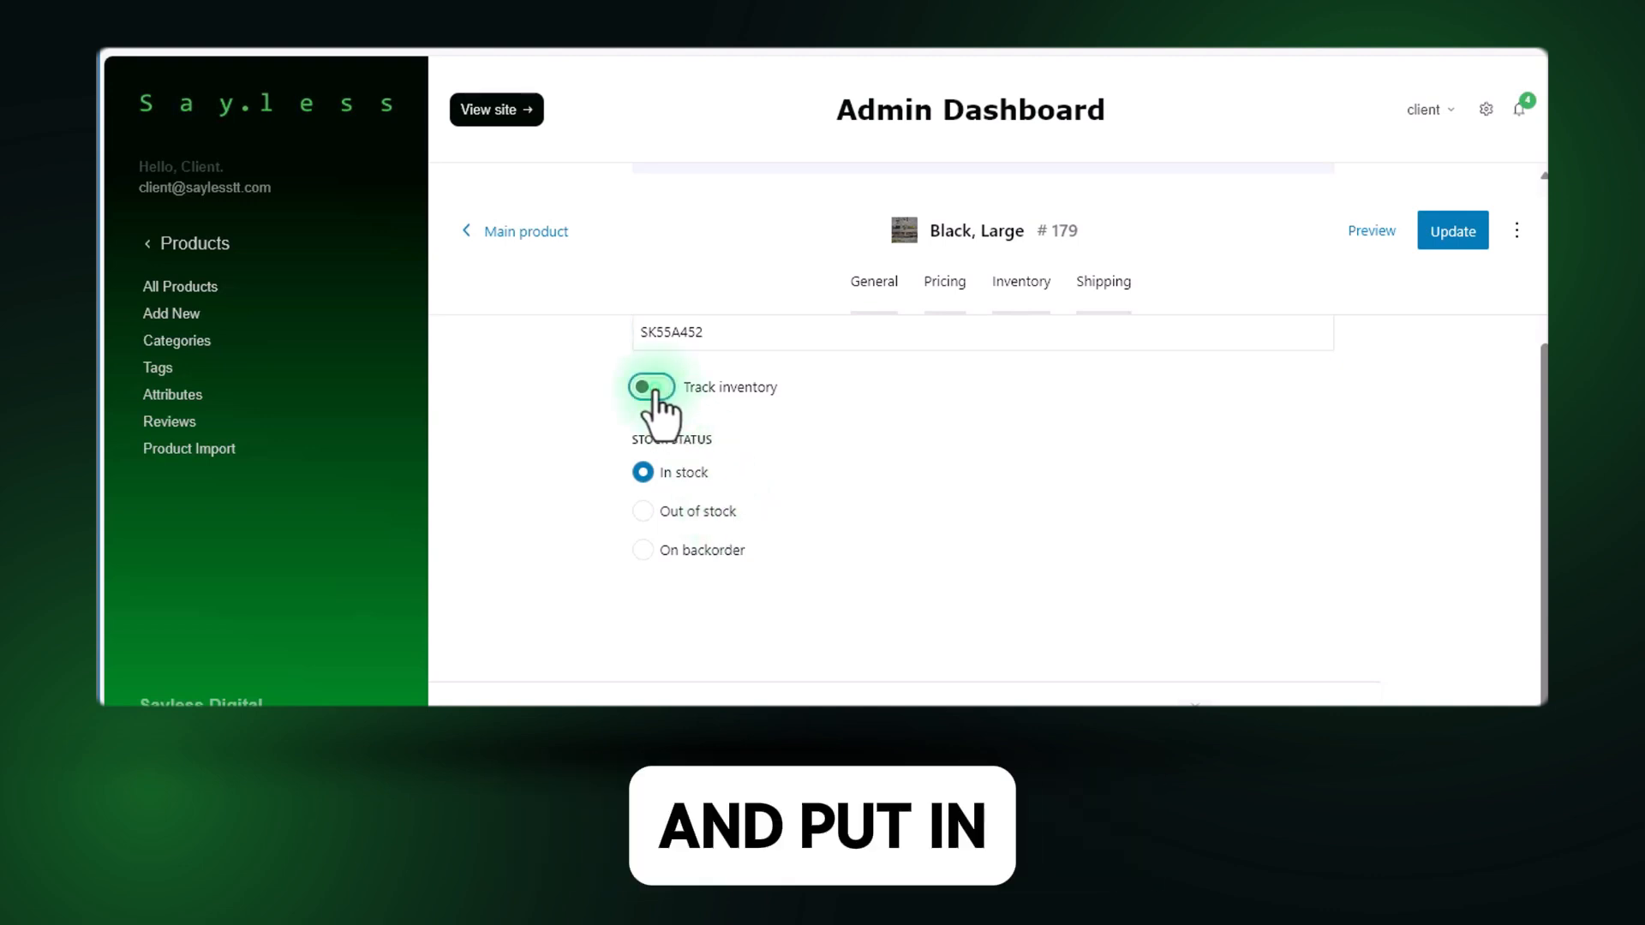
{"action": "double_click", "coordinate": [713, 506]}
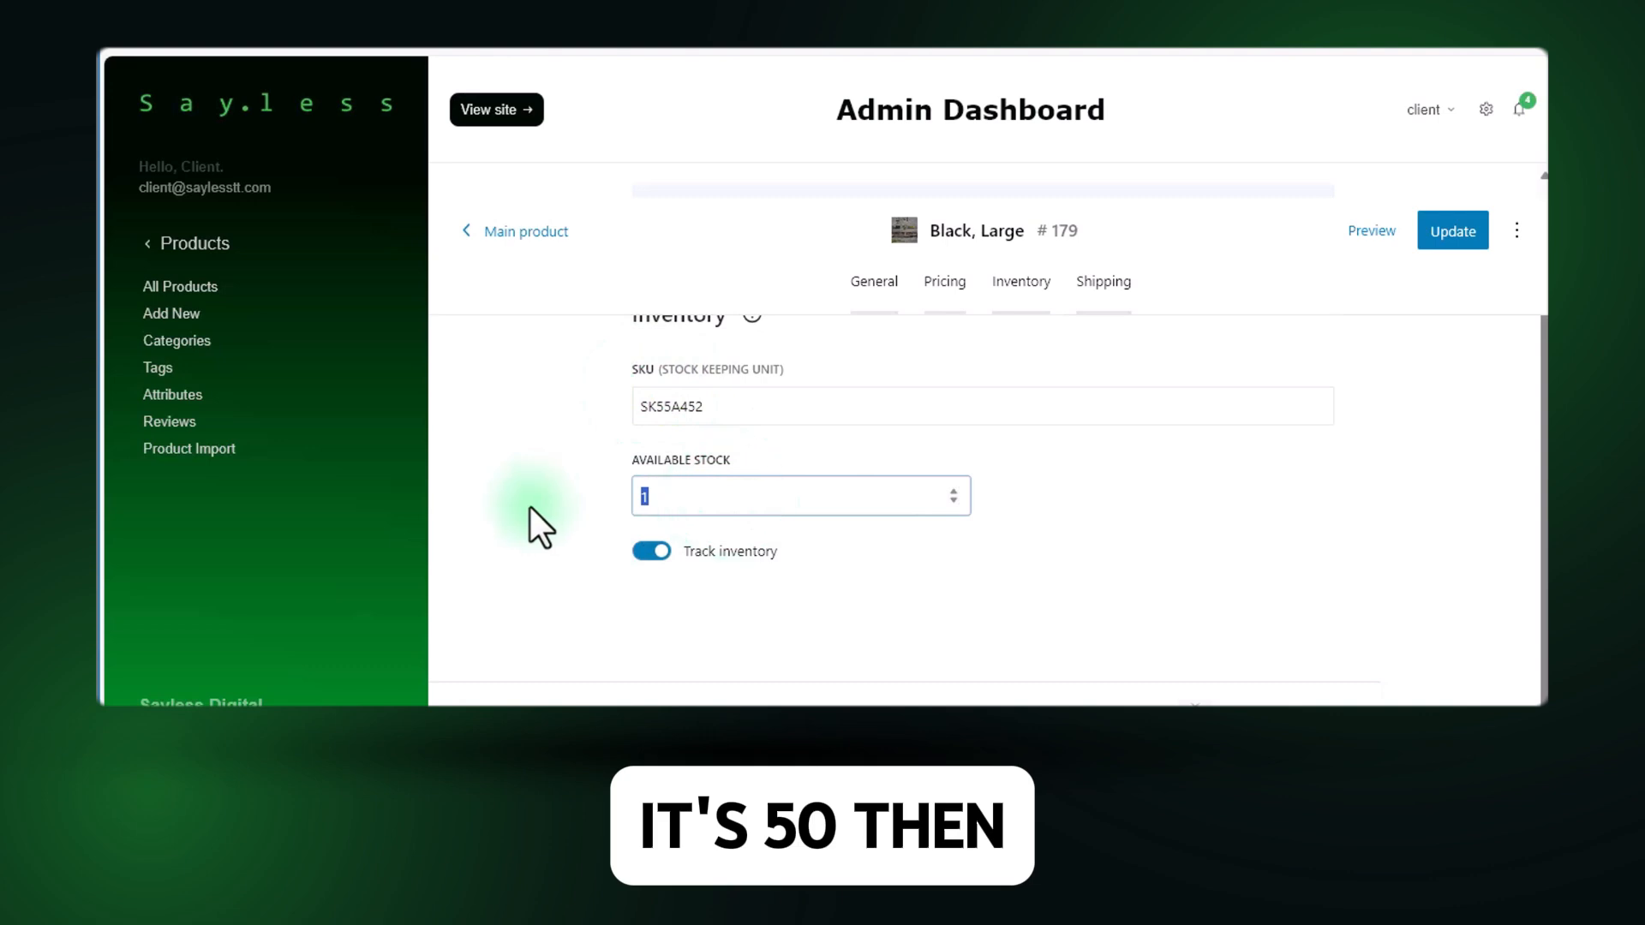
{"action": "type", "text": "50"}
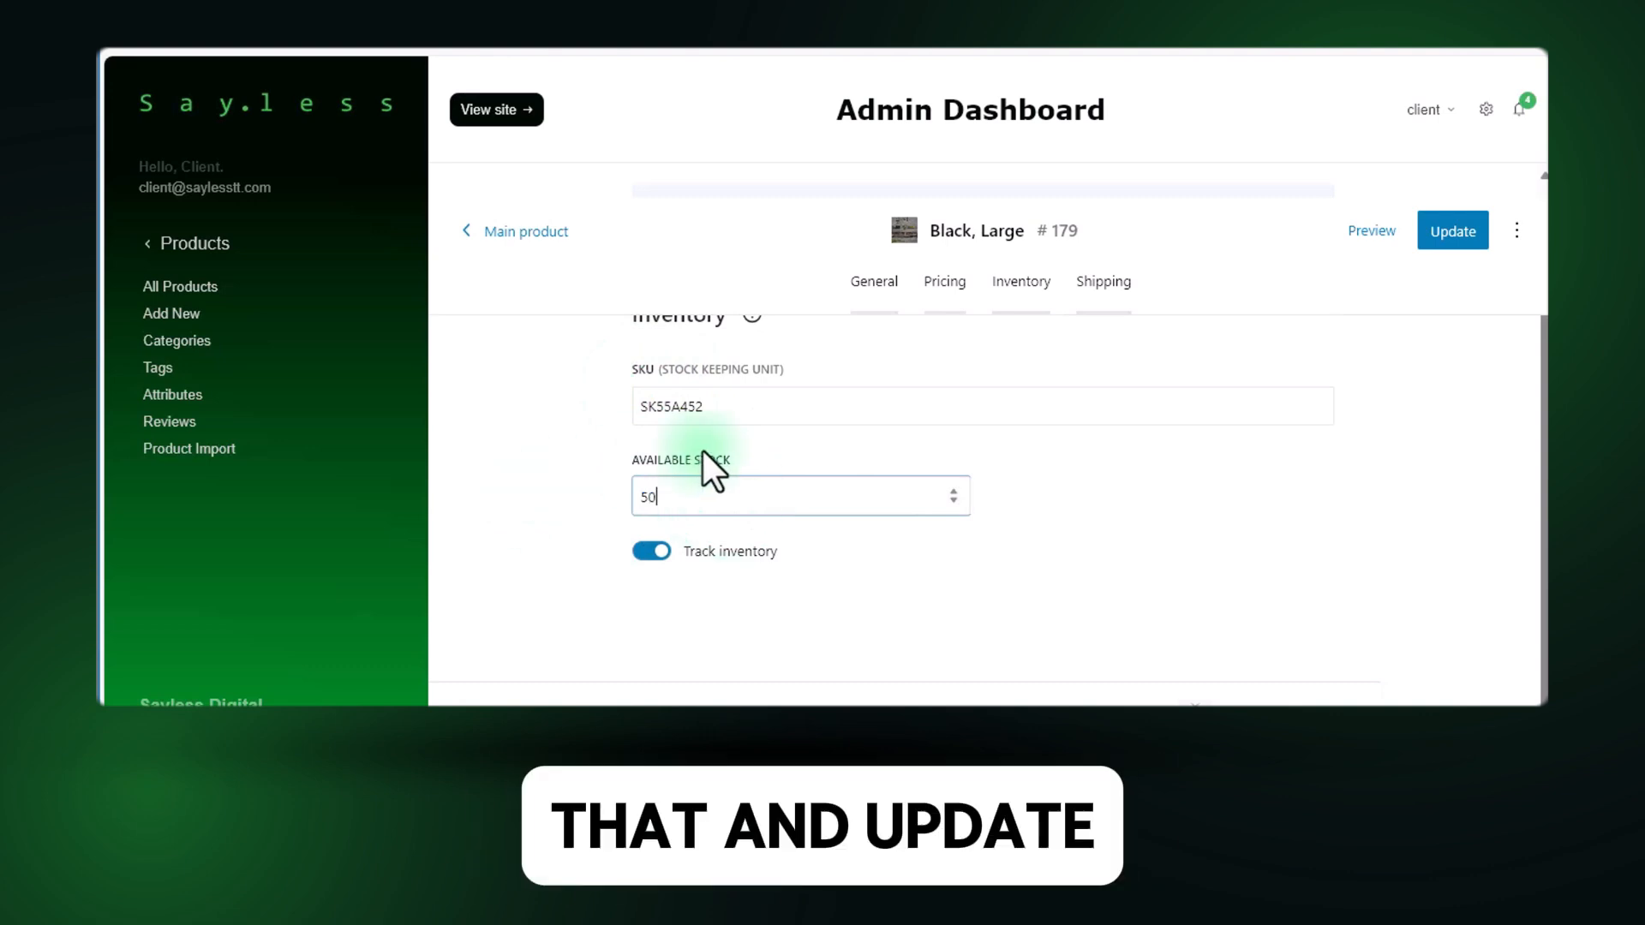
{"action": "scroll", "coordinate": [702, 454], "scroll_direction": "up", "scroll_amount": 2}
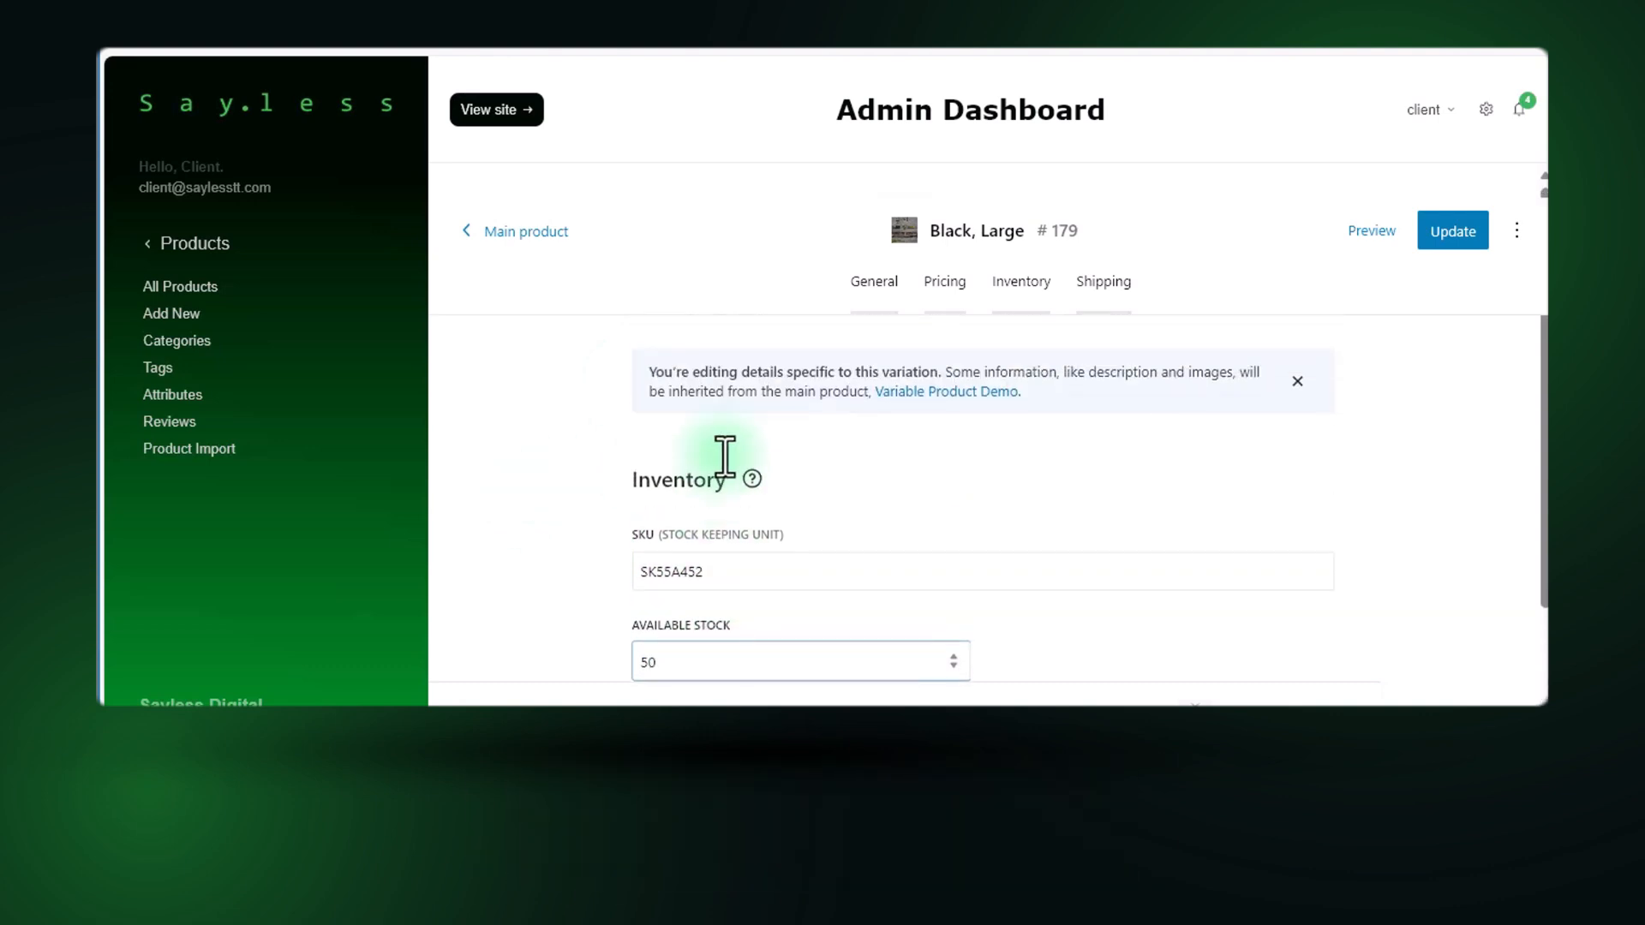
{"action": "left_click", "coordinate": [1461, 235]}
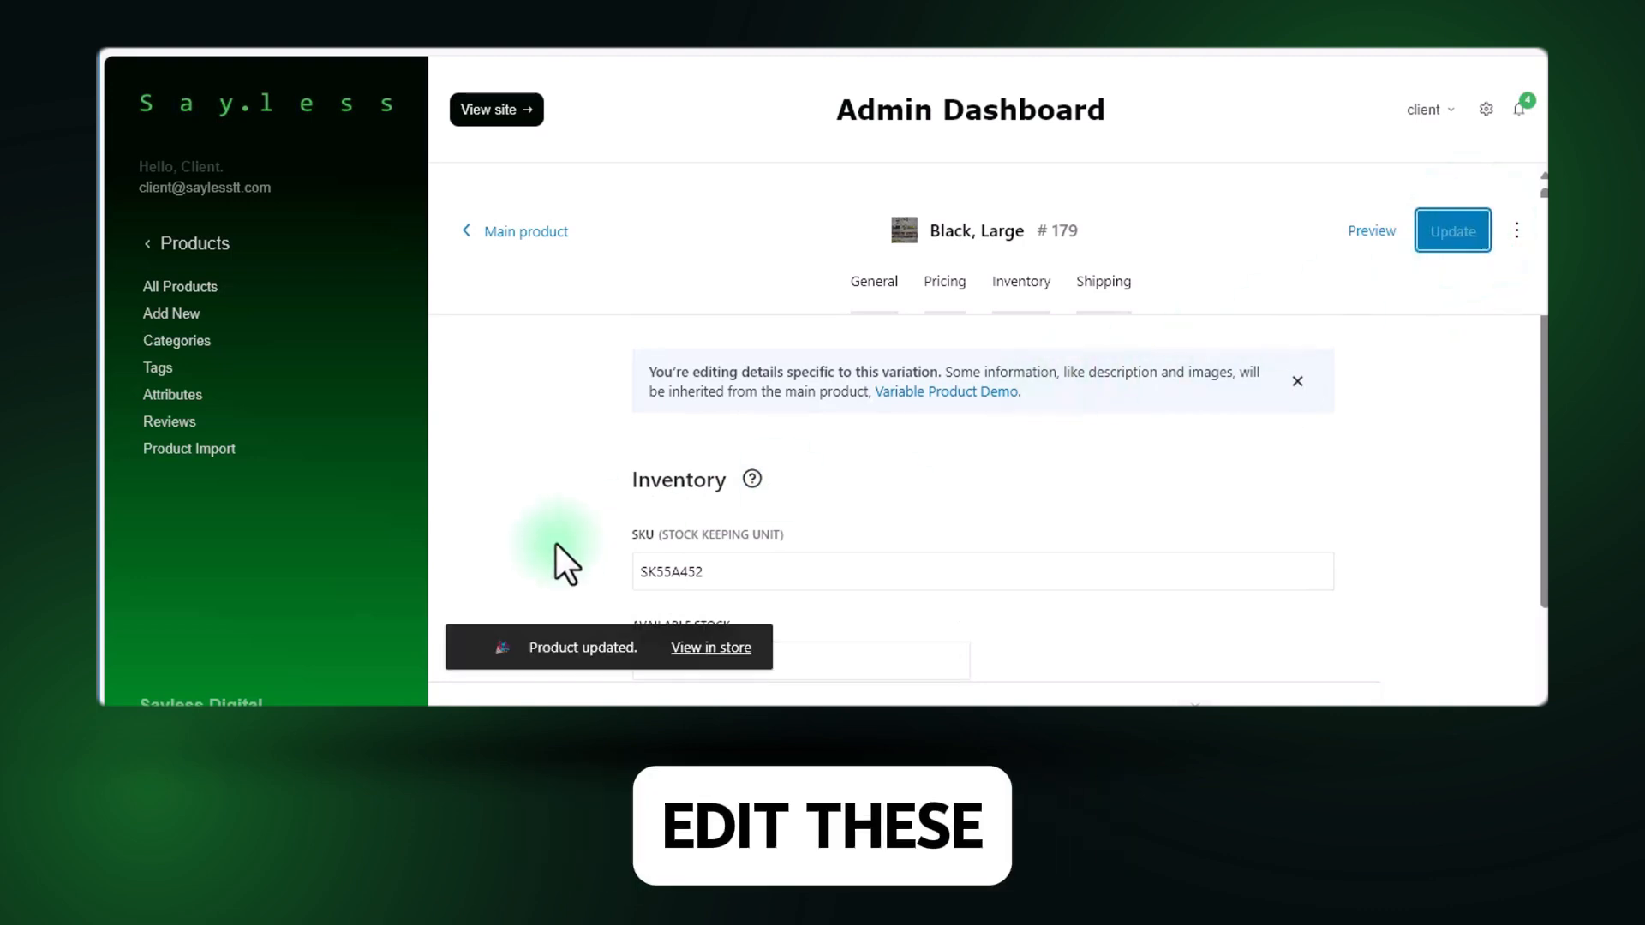
Look over the Black, Large variation's shipping requirement, shipping class, dimensions and weight settings.
{"action": "left_click", "coordinate": [1099, 289]}
{"action": "scroll", "coordinate": [767, 540], "scroll_direction": "down", "scroll_amount": 7}
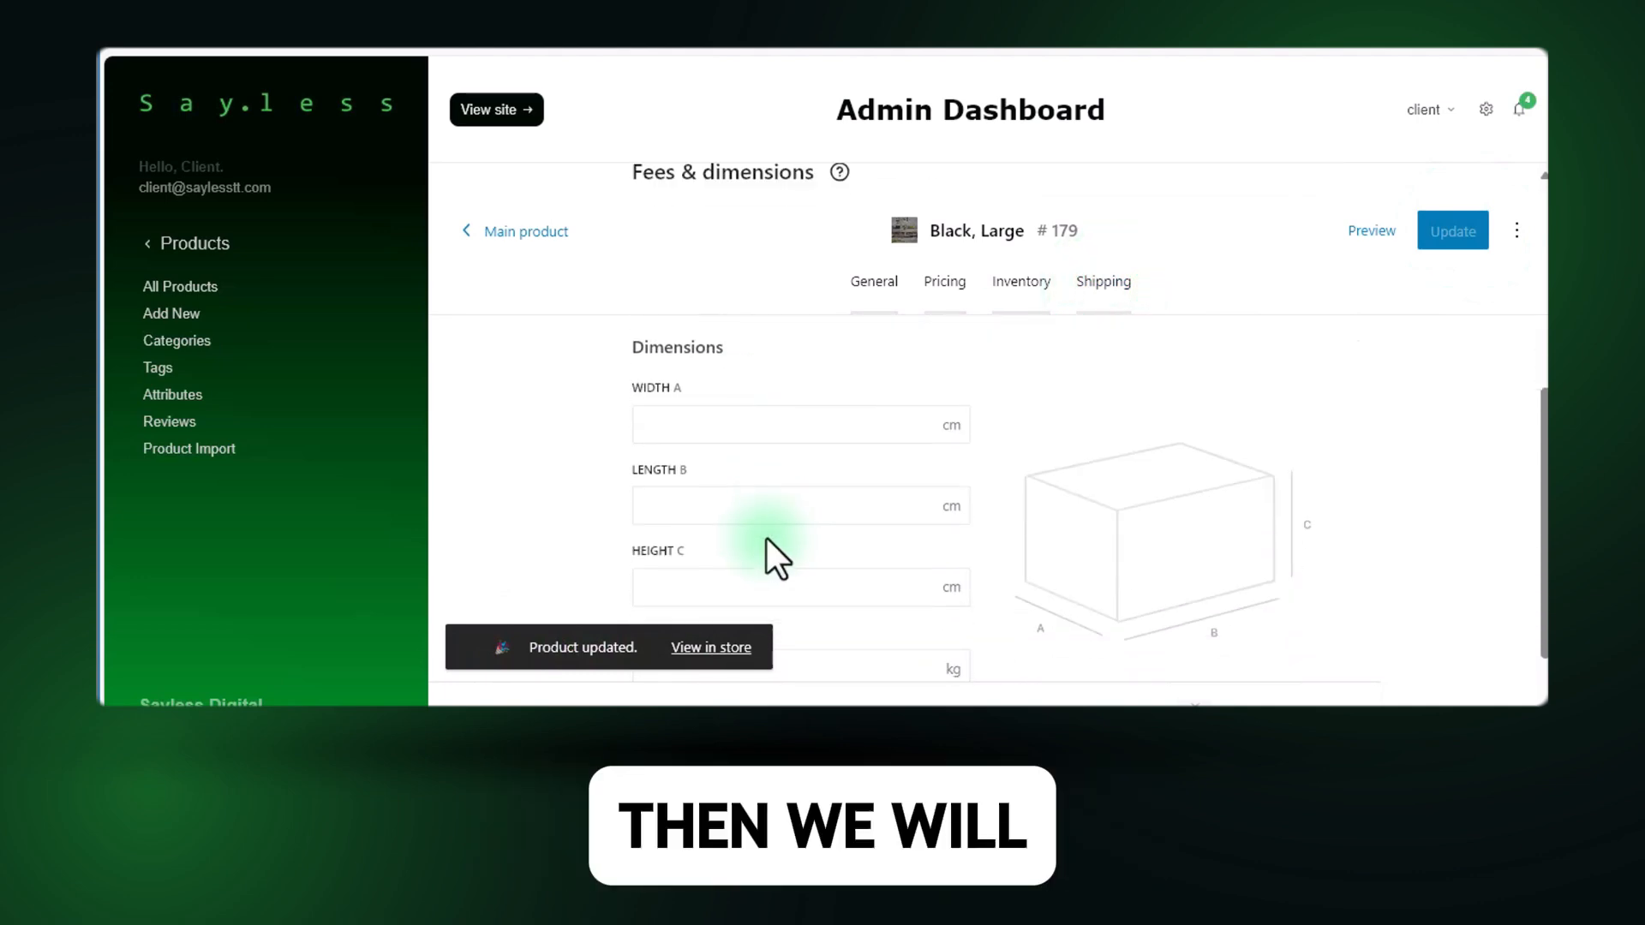
{"action": "scroll", "coordinate": [848, 359], "scroll_direction": "up", "scroll_amount": 6}
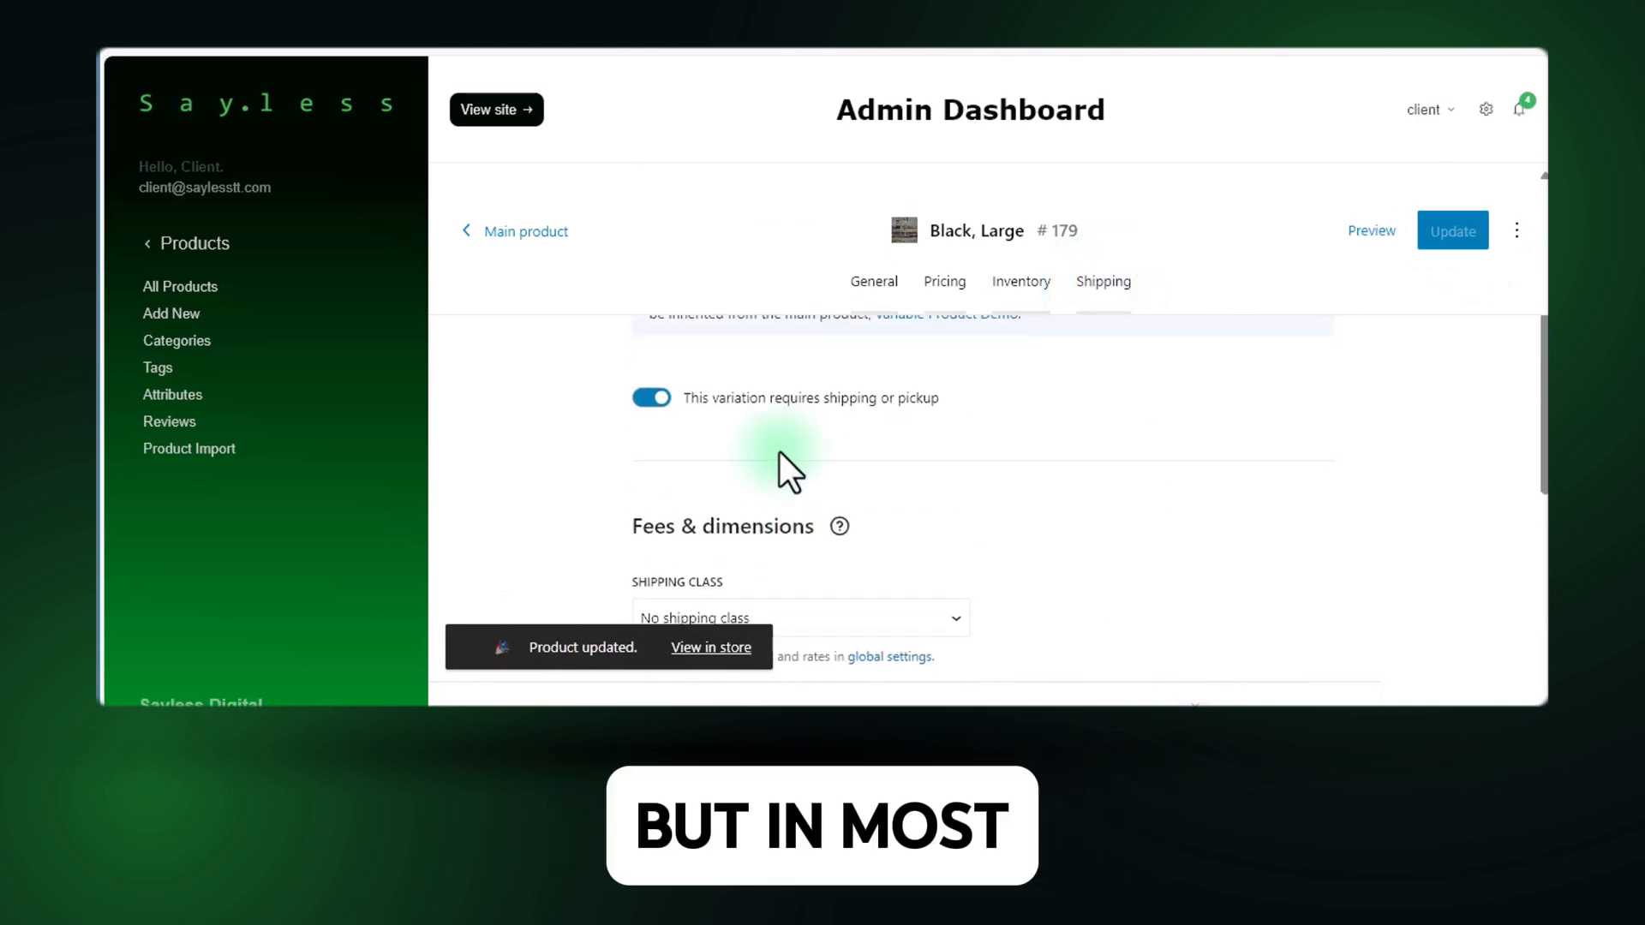
{"action": "scroll", "coordinate": [781, 459], "scroll_direction": "down", "scroll_amount": 3}
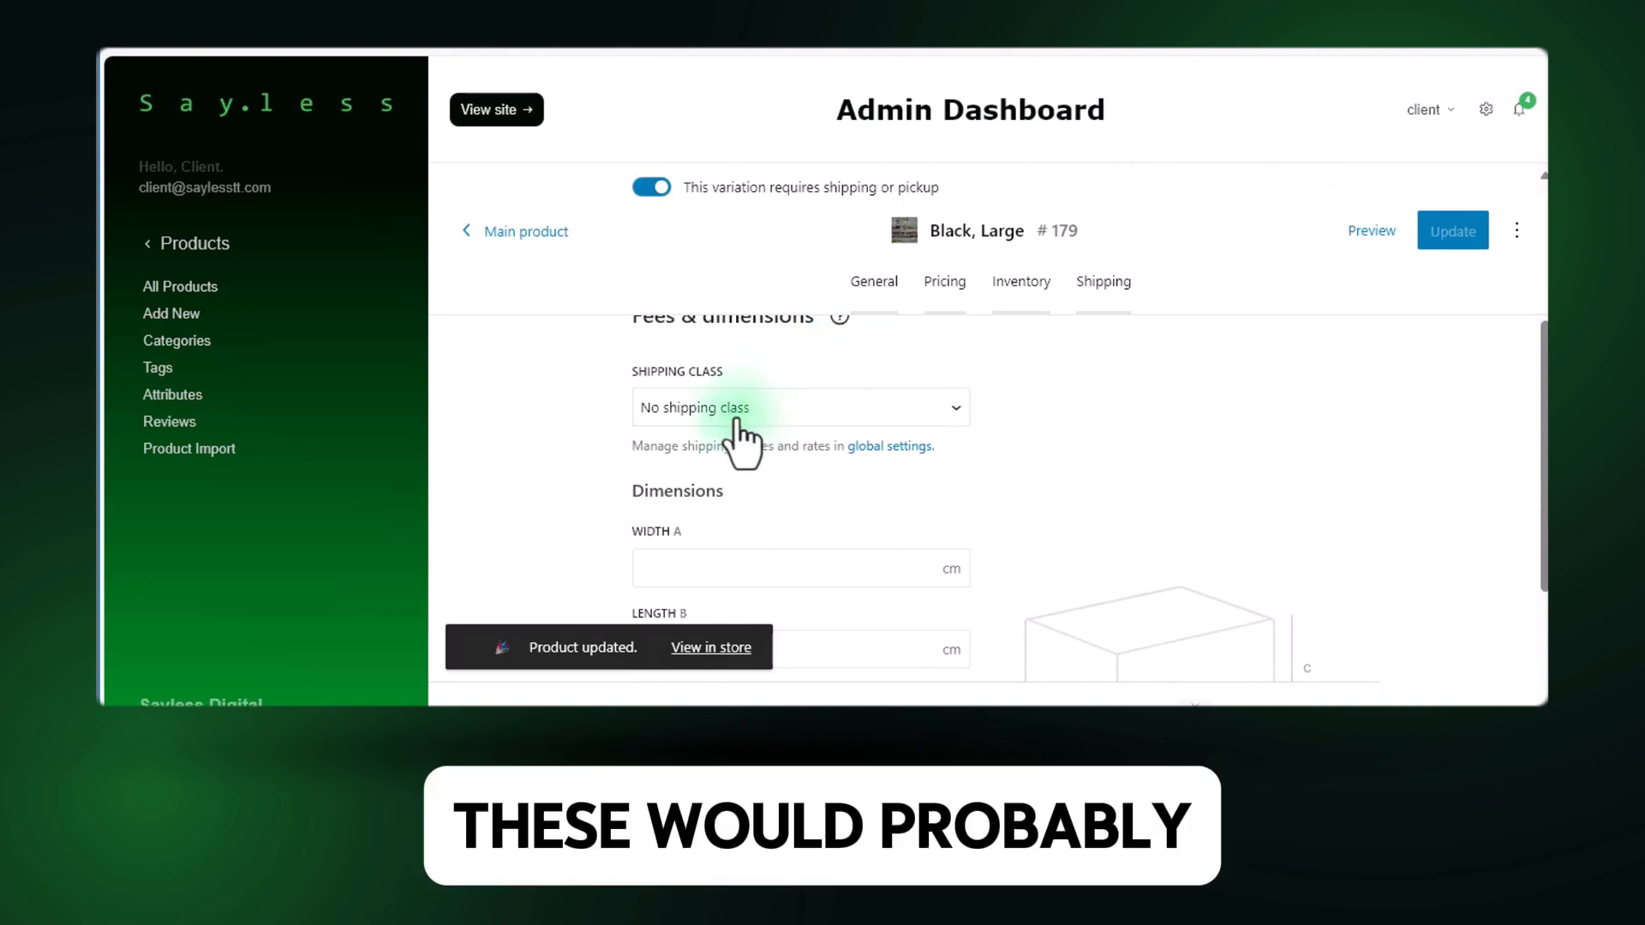
{"action": "scroll", "coordinate": [788, 444], "scroll_direction": "down", "scroll_amount": 3}
{"action": "scroll", "coordinate": [714, 510], "scroll_direction": "down", "scroll_amount": 1}
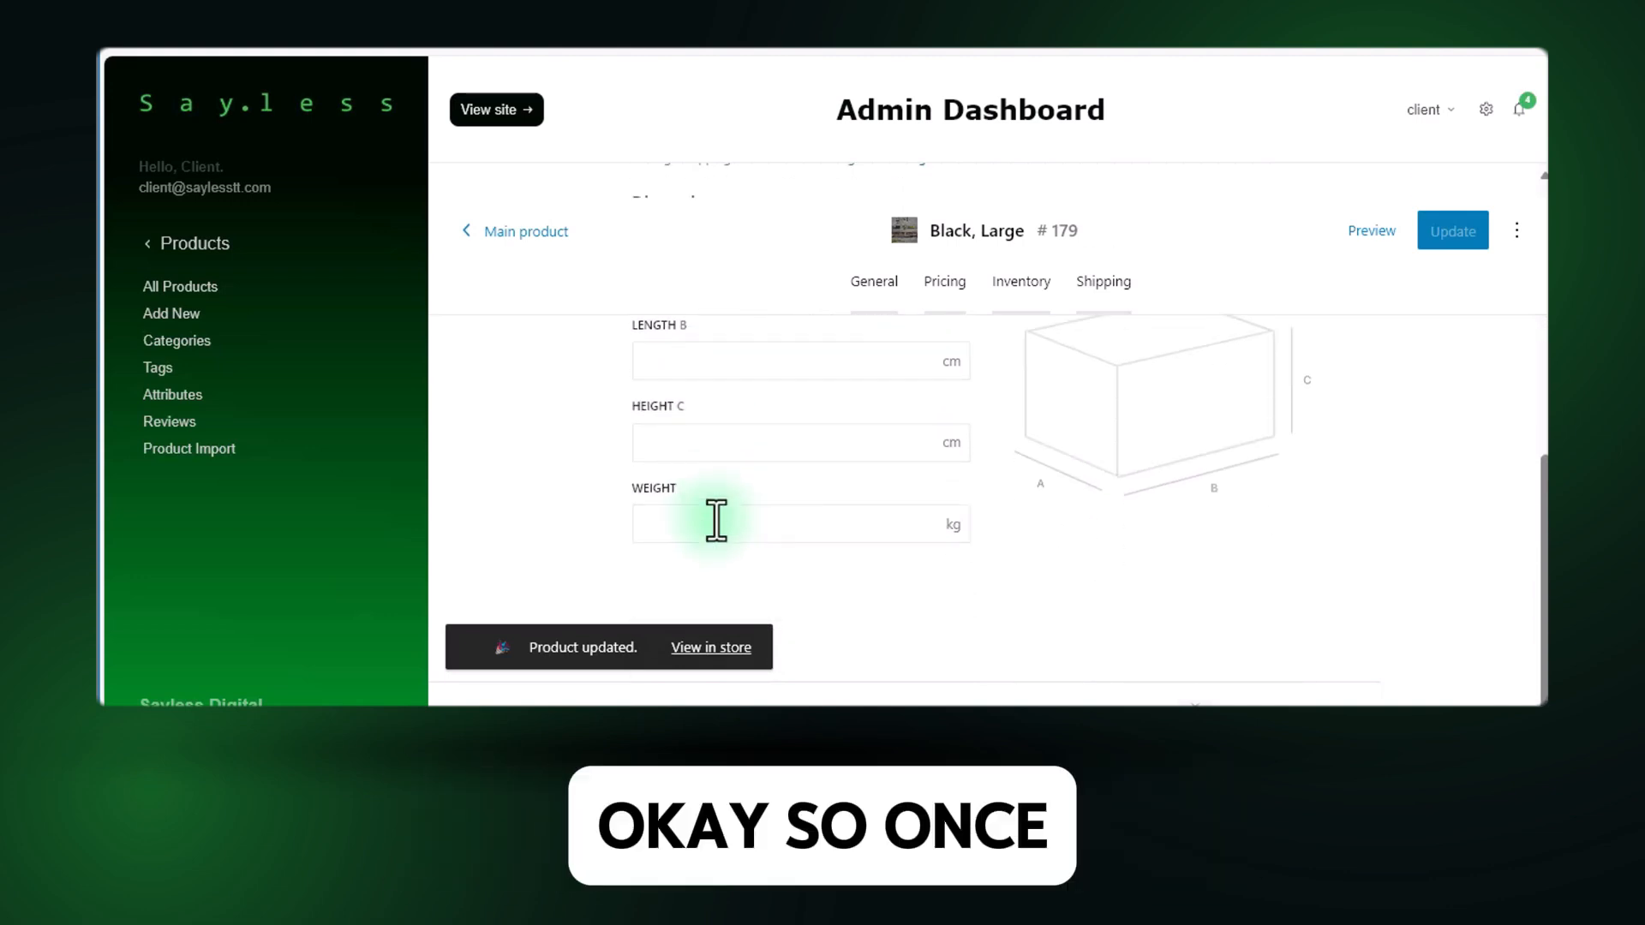
{"action": "scroll", "coordinate": [735, 513], "scroll_direction": "up", "scroll_amount": 5}
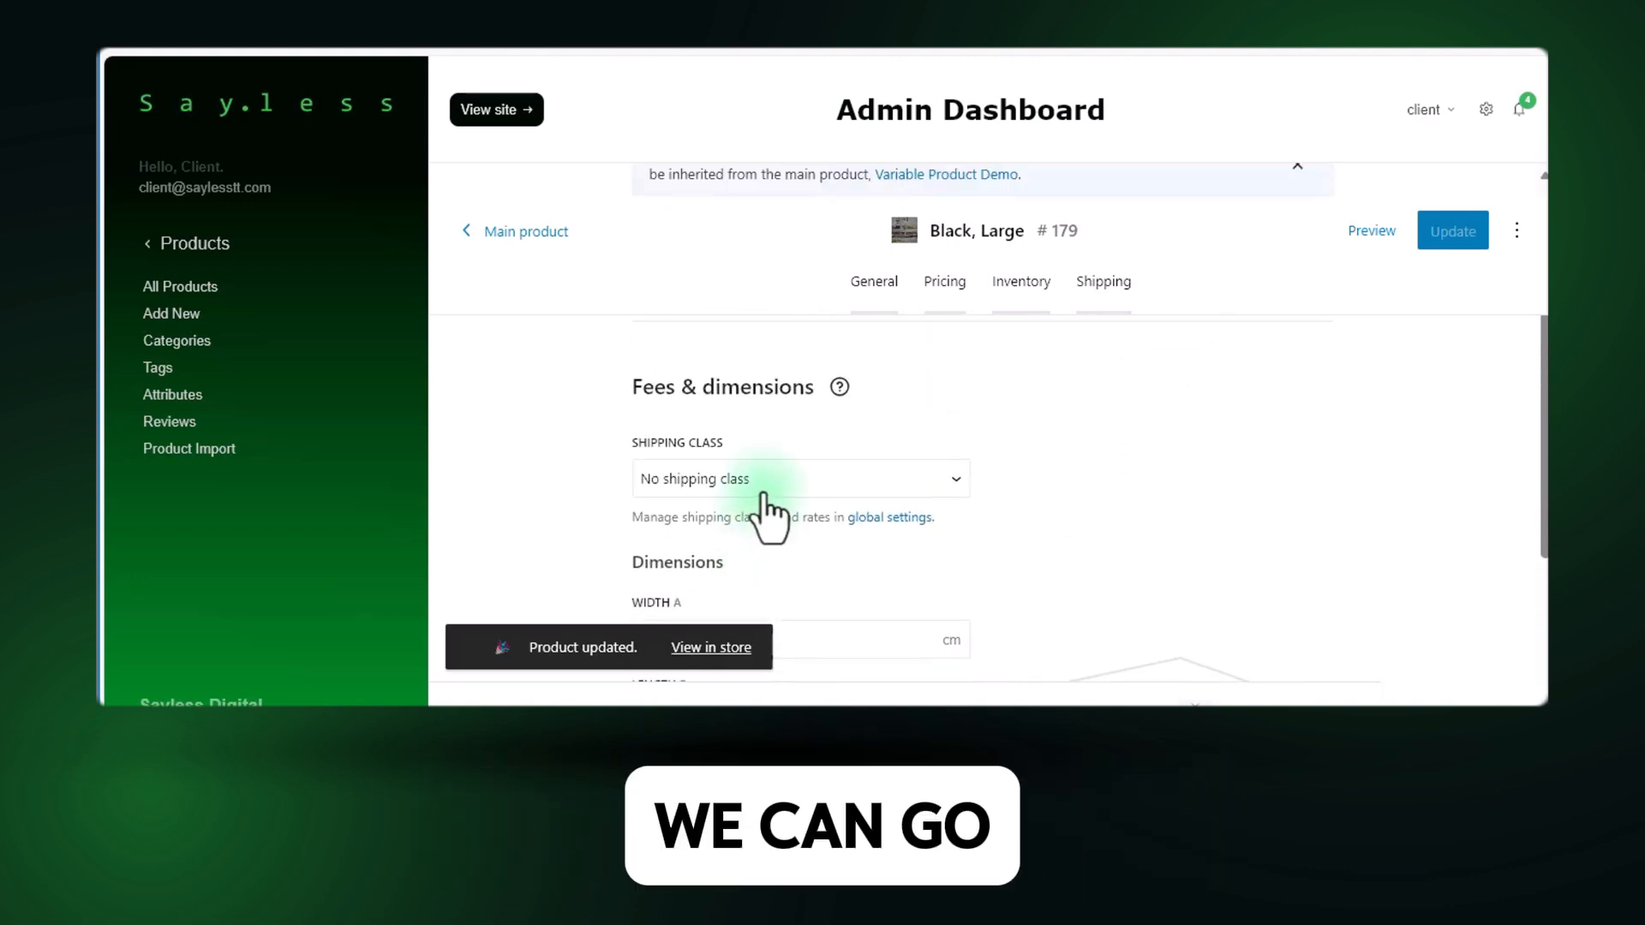
{"action": "scroll", "coordinate": [765, 497], "scroll_direction": "up", "scroll_amount": 3}
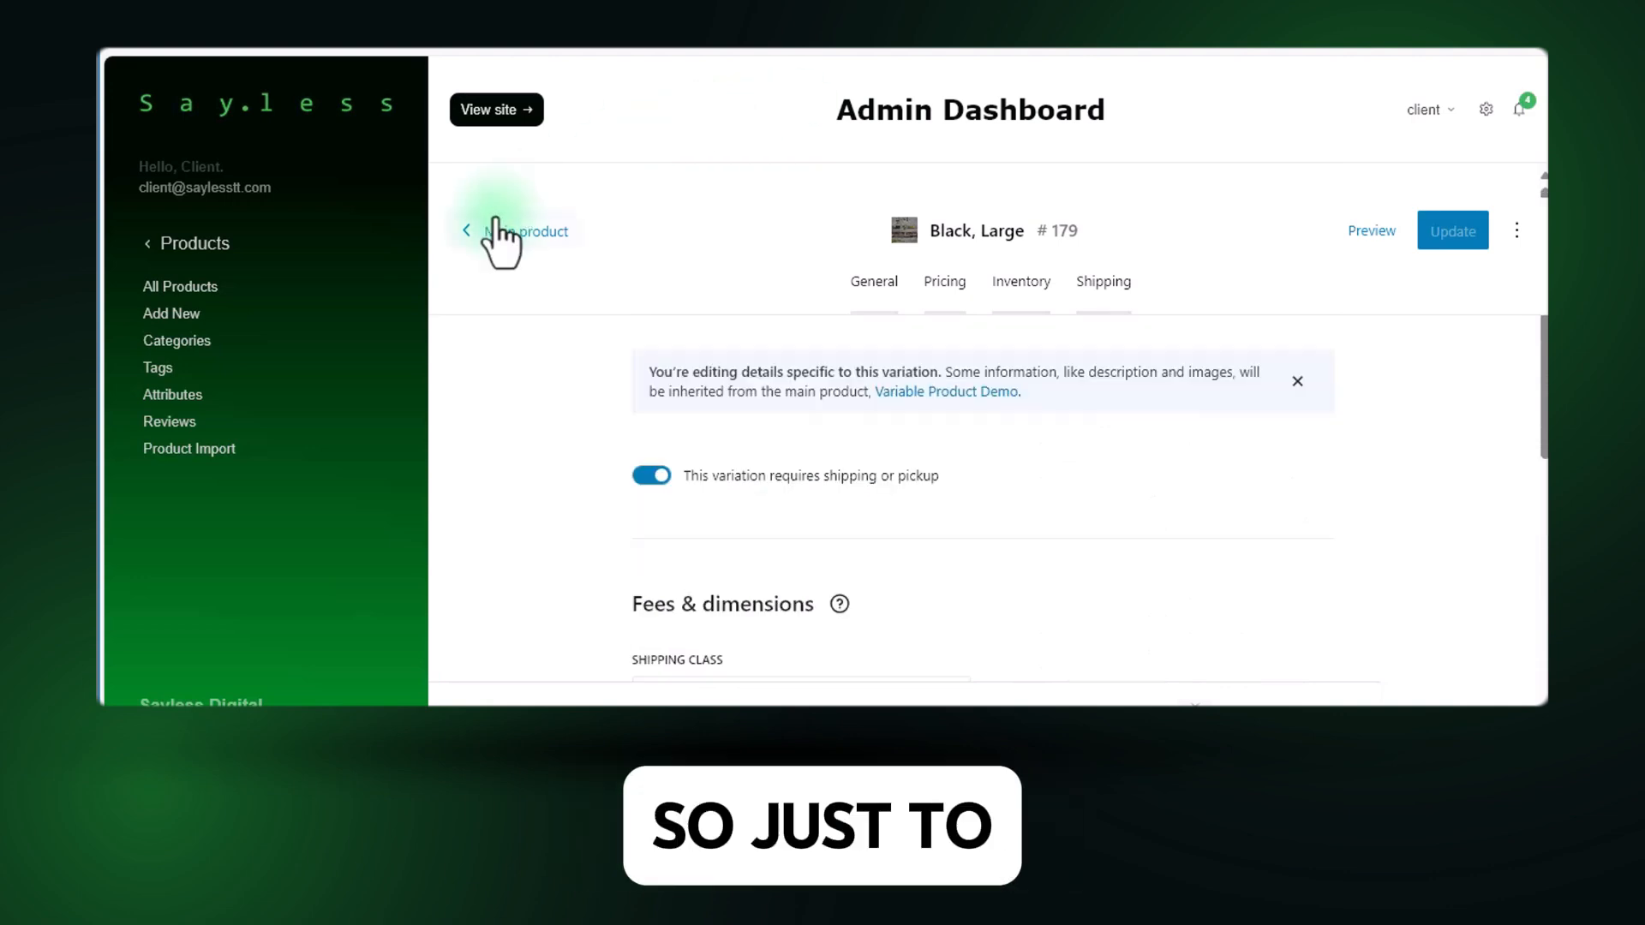
Return to the main product and select all variations in its variations list.
{"action": "left_click", "coordinate": [498, 231]}
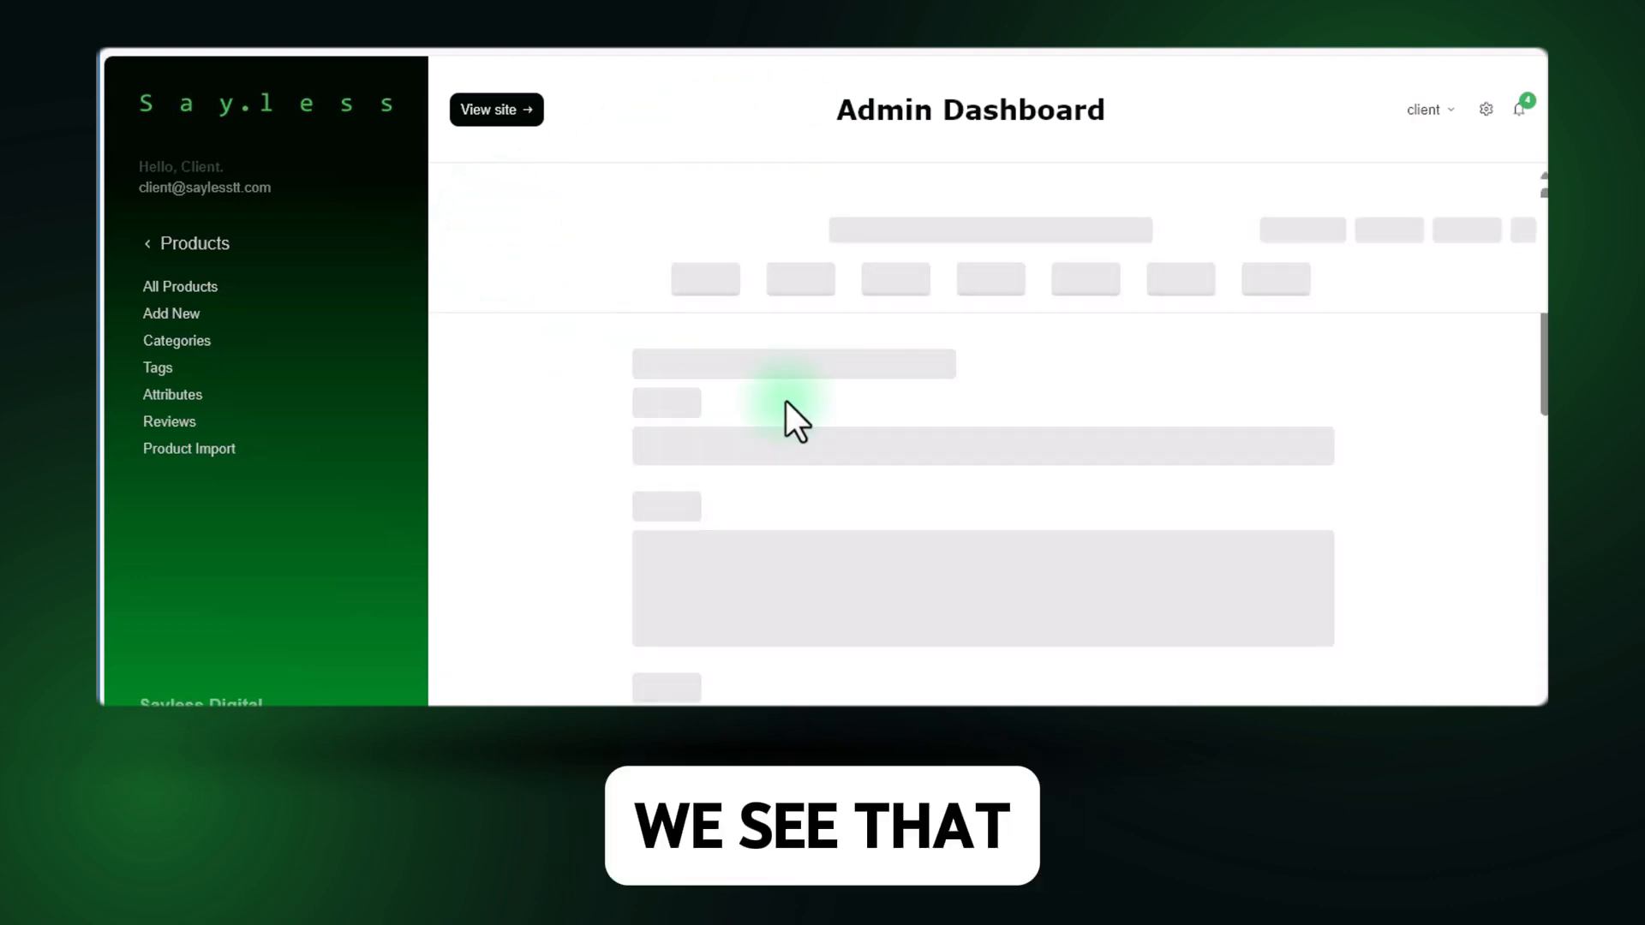
{"action": "scroll", "coordinate": [784, 401], "scroll_direction": "down", "scroll_amount": 2}
{"action": "scroll", "coordinate": [785, 399], "scroll_direction": "up", "scroll_amount": 1}
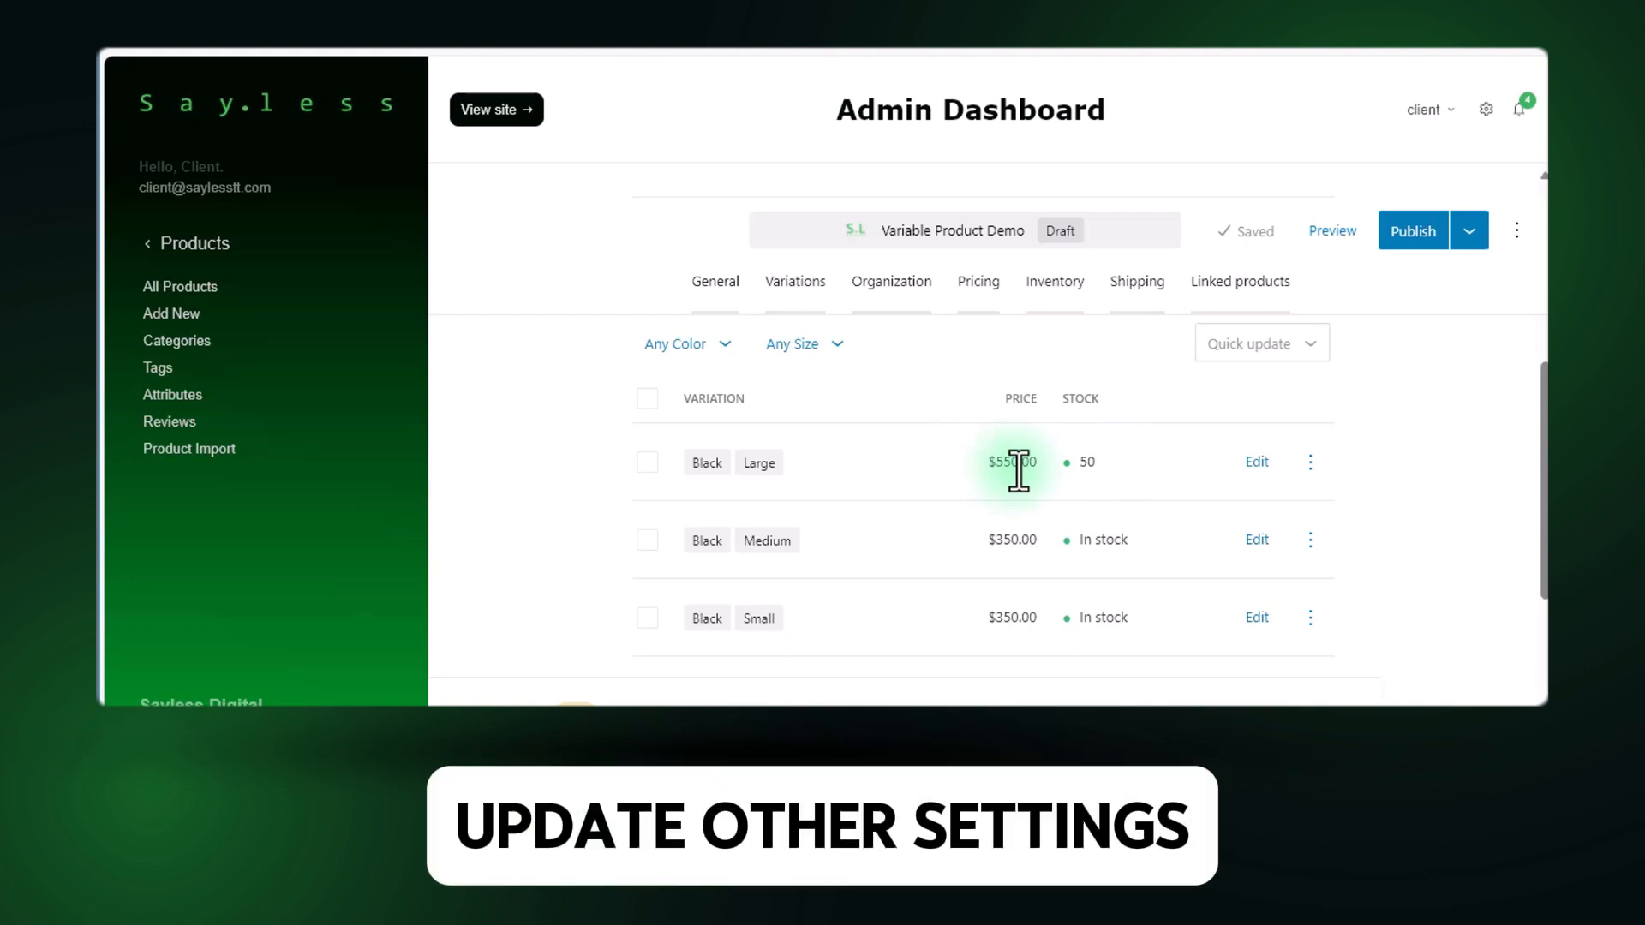
{"action": "scroll", "coordinate": [697, 485], "scroll_direction": "up", "scroll_amount": 1}
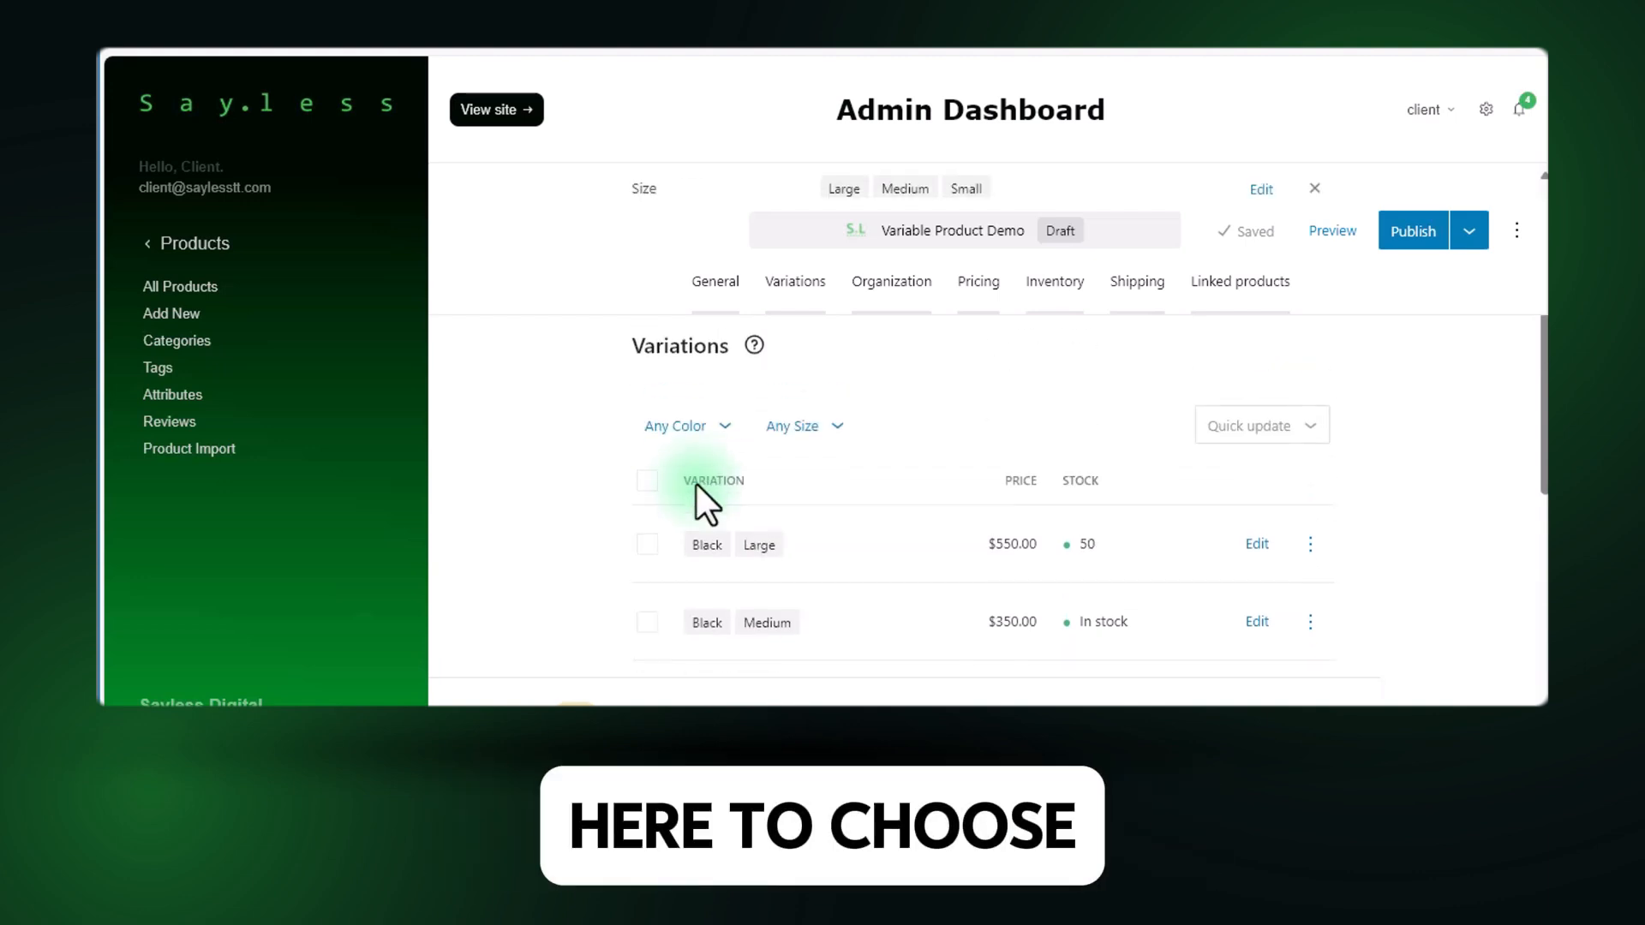
{"action": "left_click", "coordinate": [649, 495]}
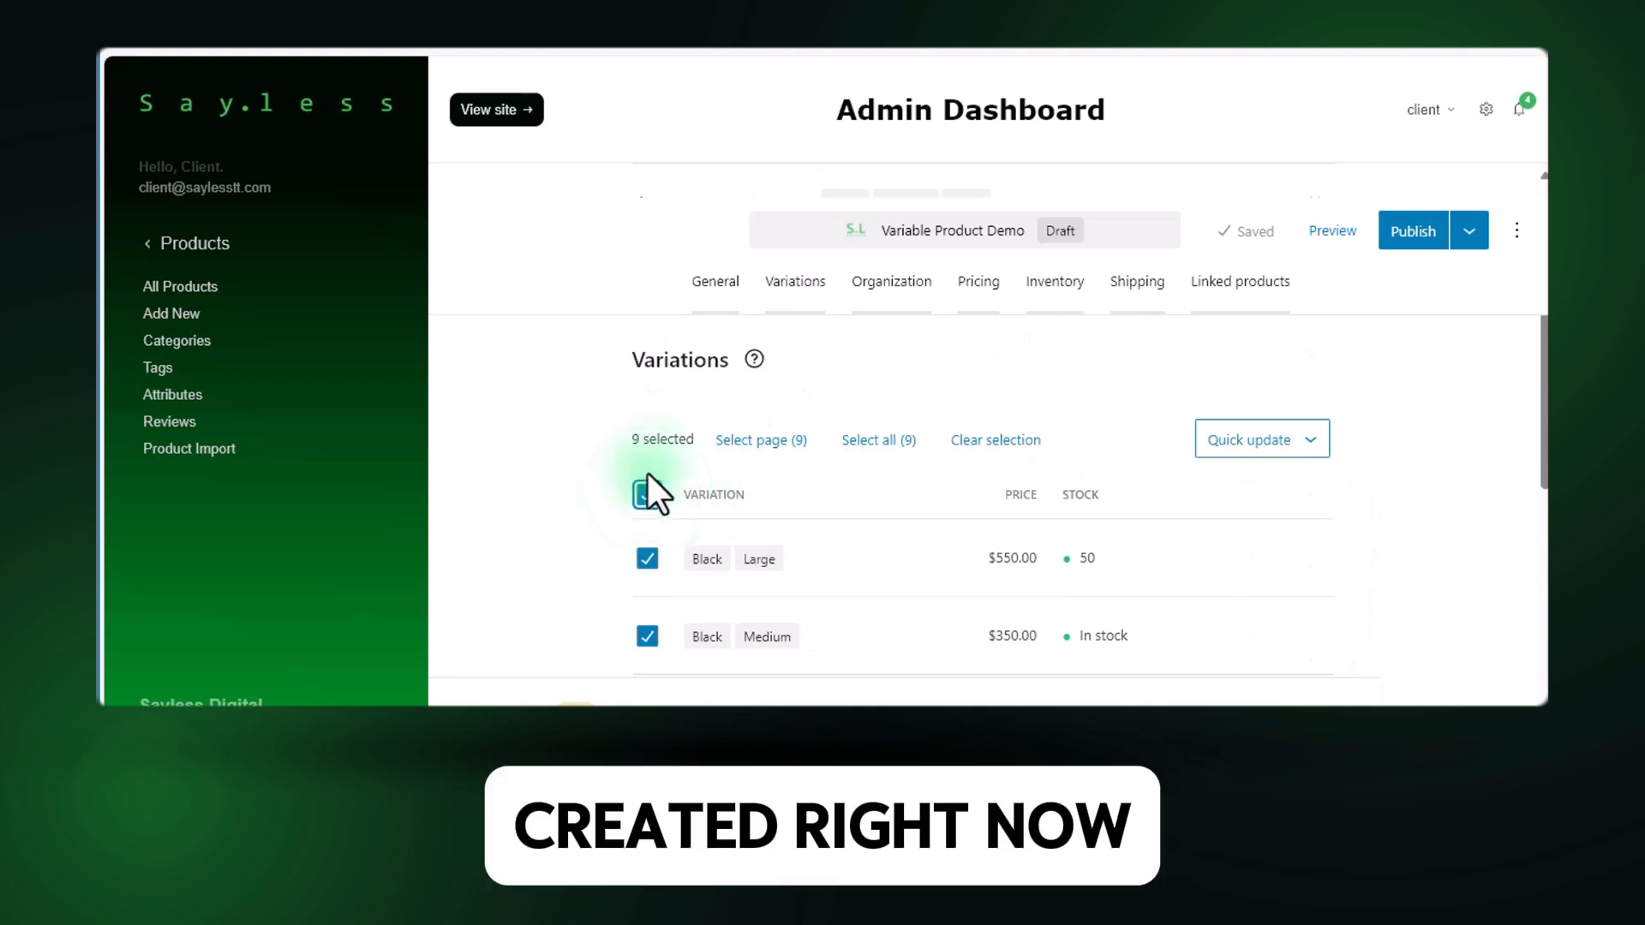
{"action": "scroll", "coordinate": [666, 485], "scroll_direction": "down", "scroll_amount": 5}
{"action": "scroll", "coordinate": [856, 459], "scroll_direction": "up", "scroll_amount": 8}
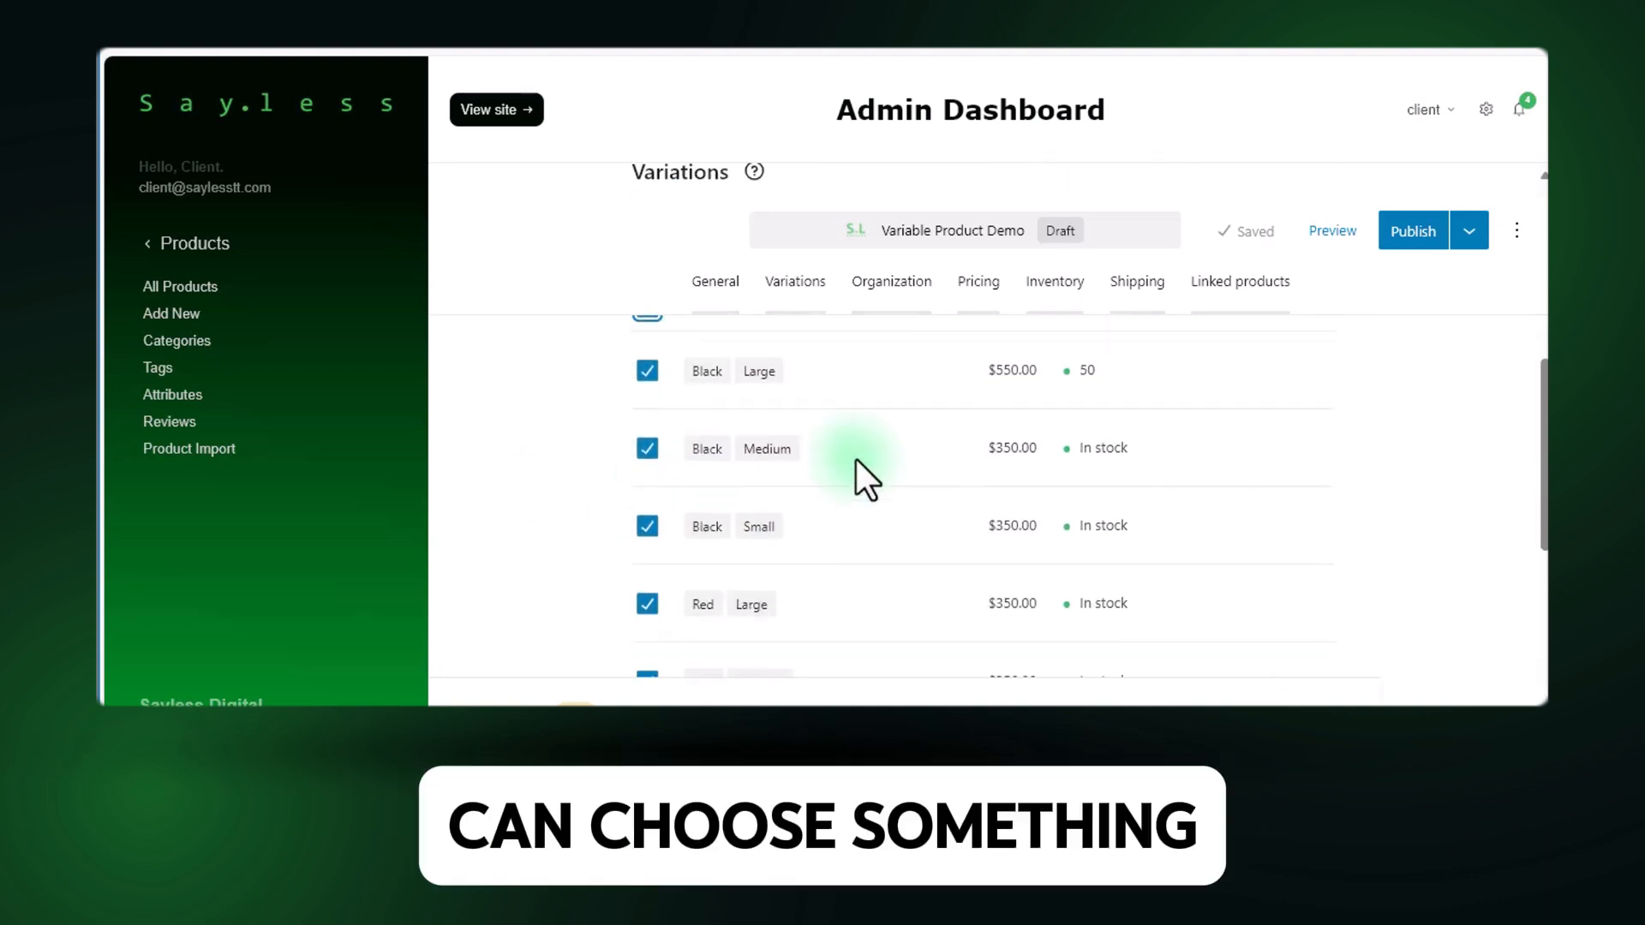
{"action": "scroll", "coordinate": [883, 497], "scroll_direction": "down", "scroll_amount": 3}
{"action": "scroll", "coordinate": [1259, 480], "scroll_direction": "up", "scroll_amount": 2}
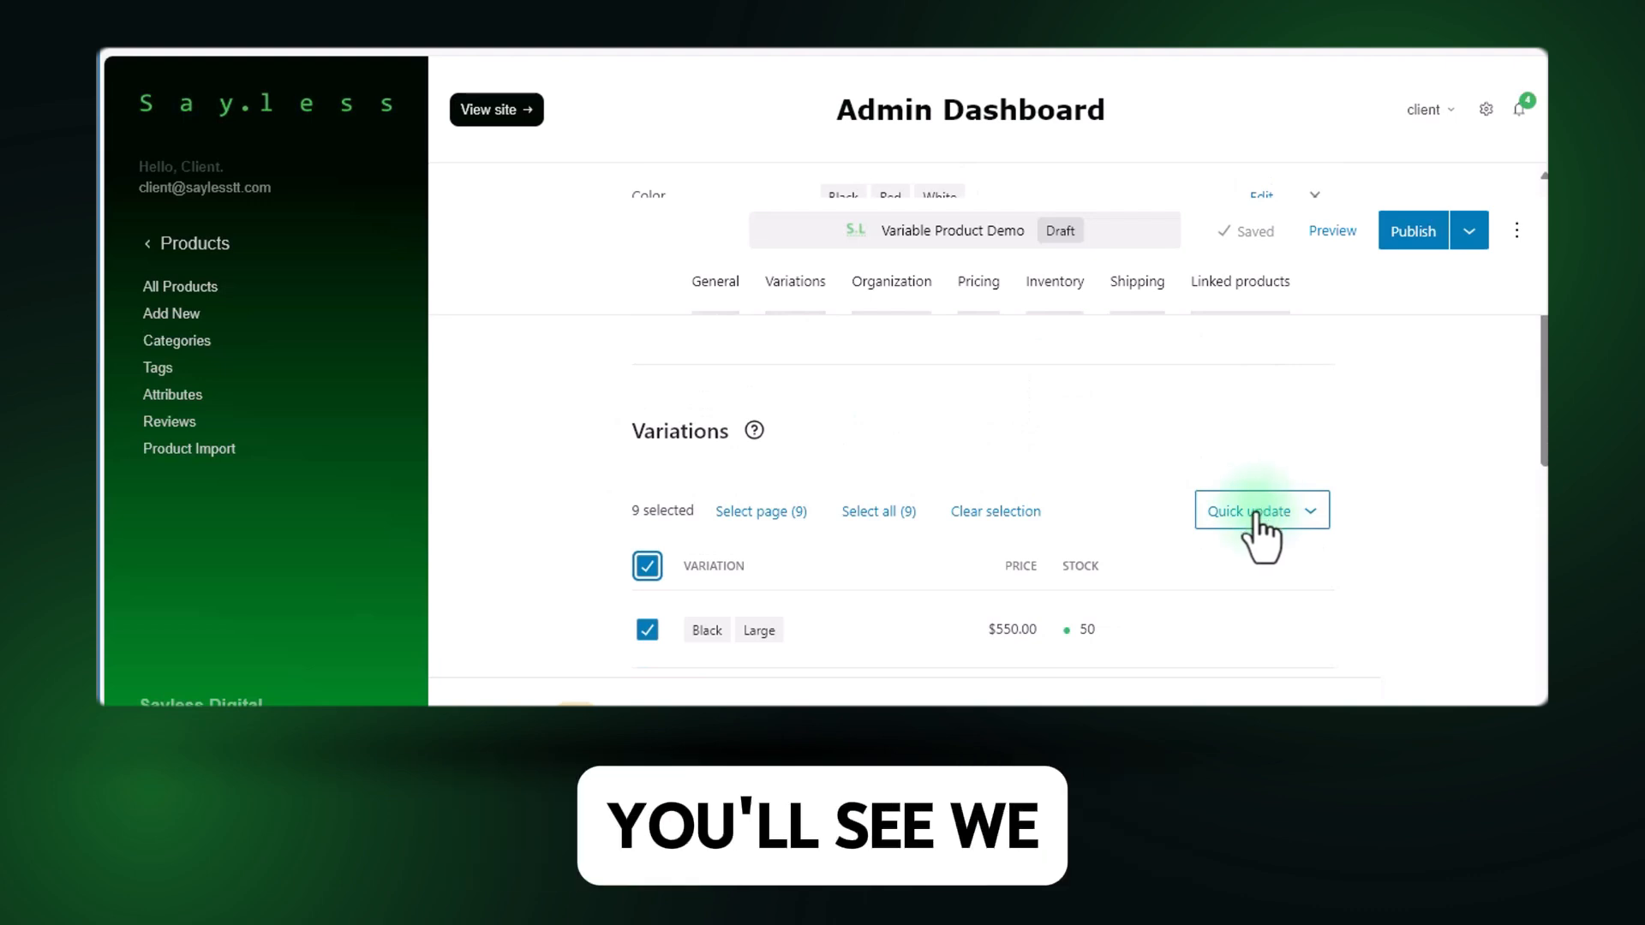
Toggle "track quantity" for all selected variations with a quick update and check the stock of each variation.
{"action": "left_click", "coordinate": [1255, 511]}
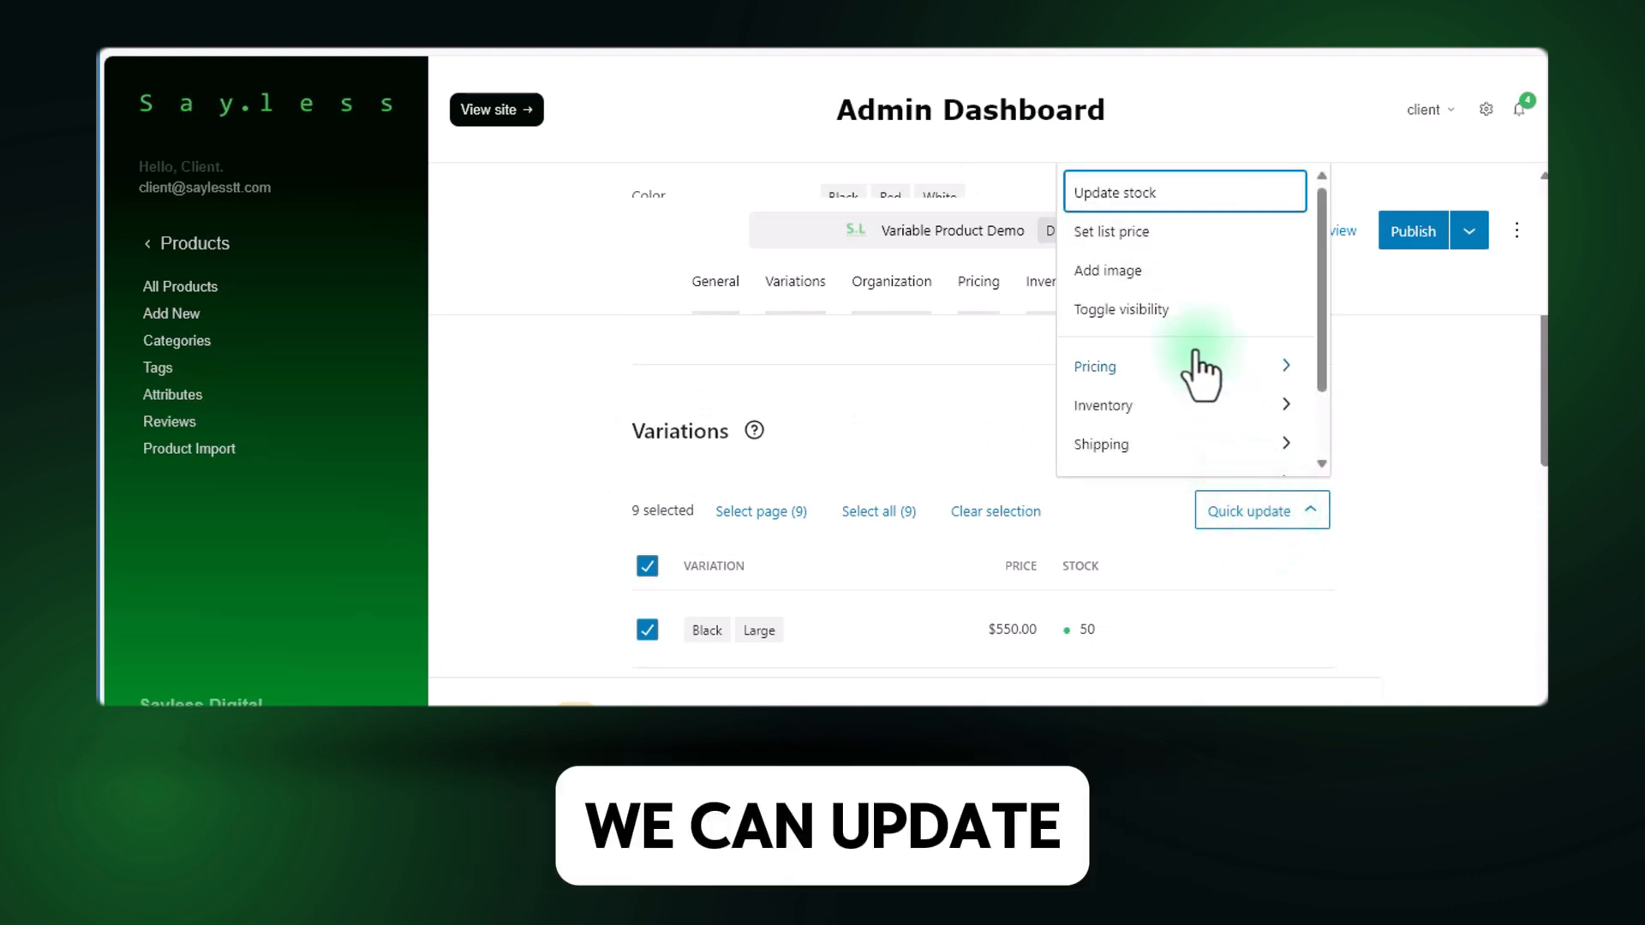
{"action": "scroll", "coordinate": [1202, 370], "scroll_direction": "down", "scroll_amount": 1}
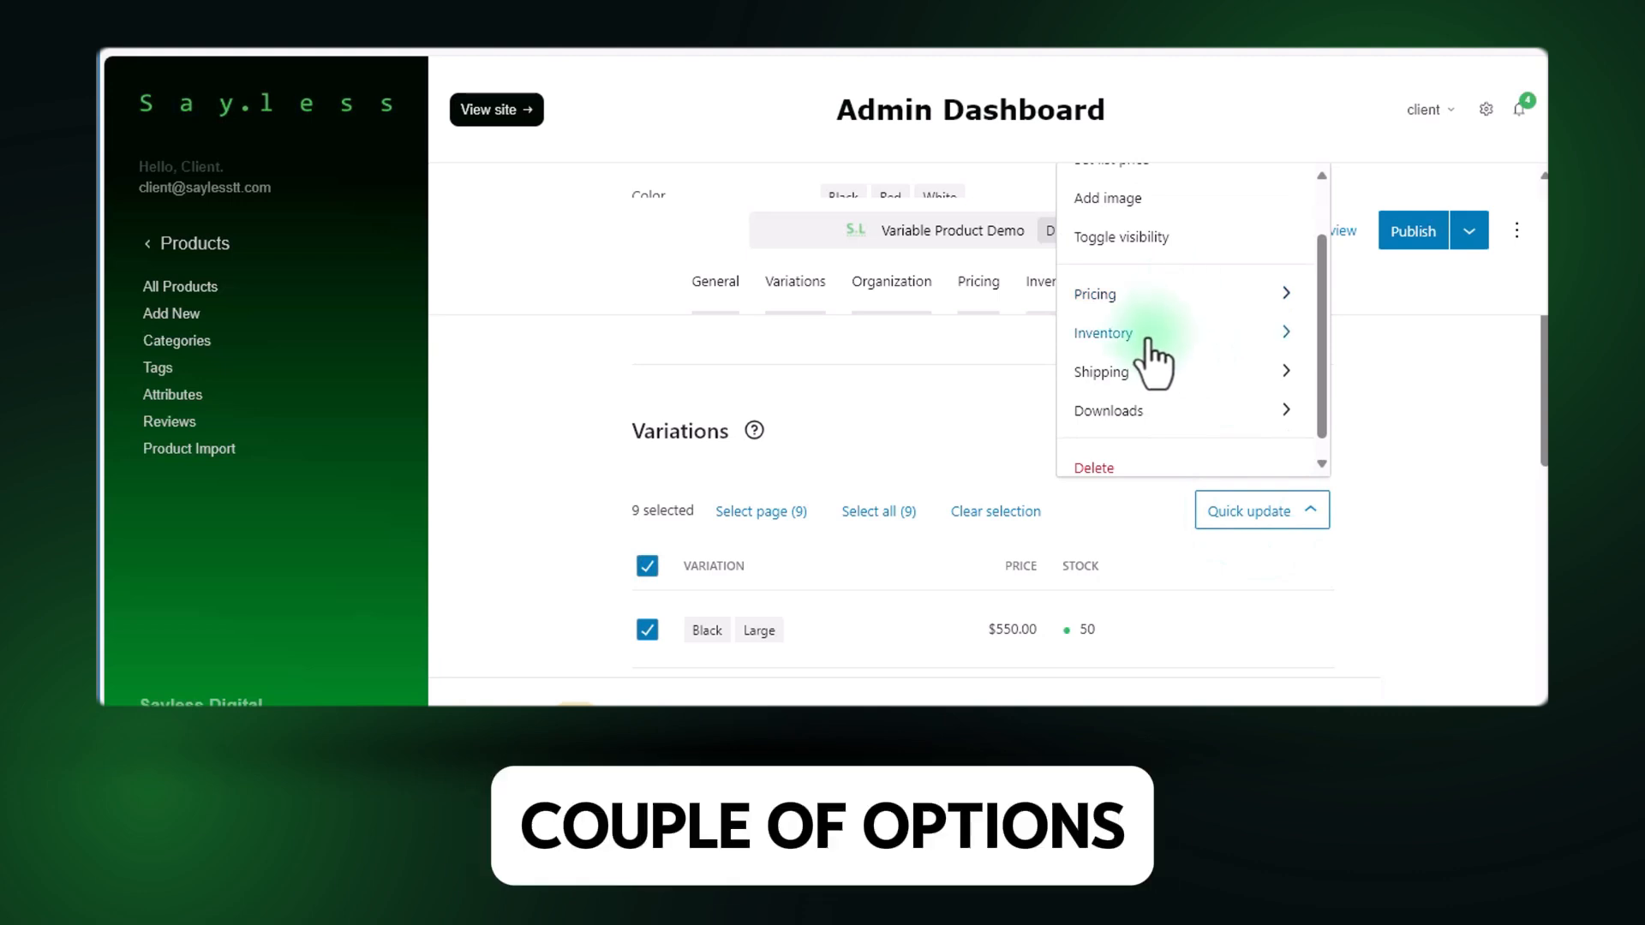
{"action": "scroll", "coordinate": [1148, 343], "scroll_direction": "down", "scroll_amount": 1}
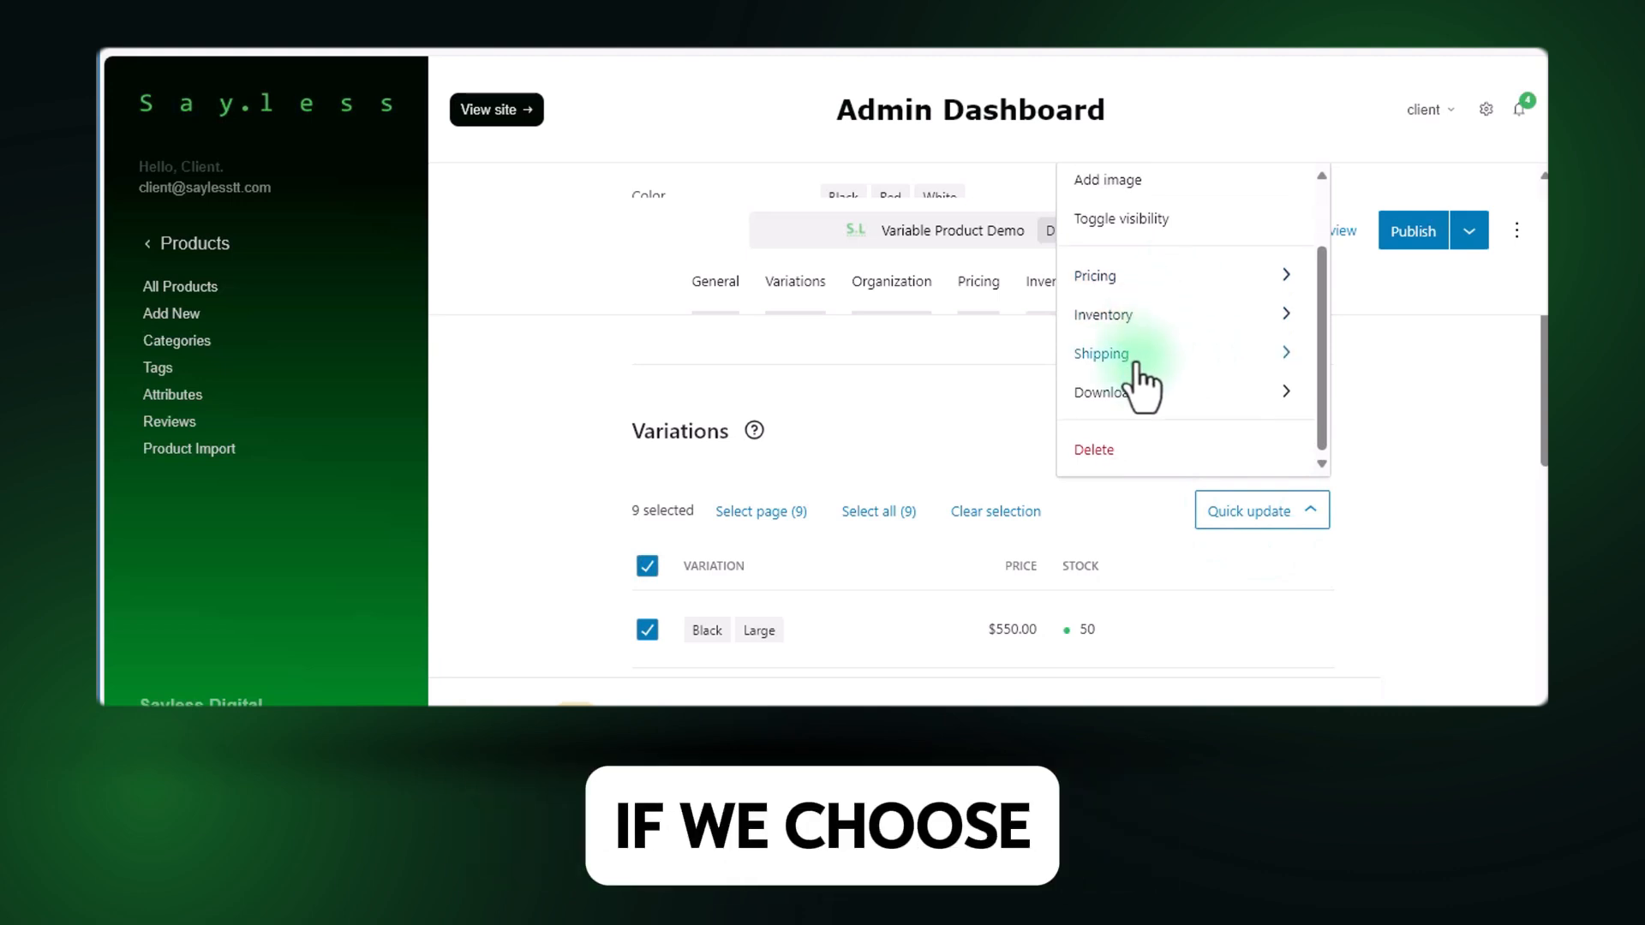
{"action": "left_click", "coordinate": [1172, 330]}
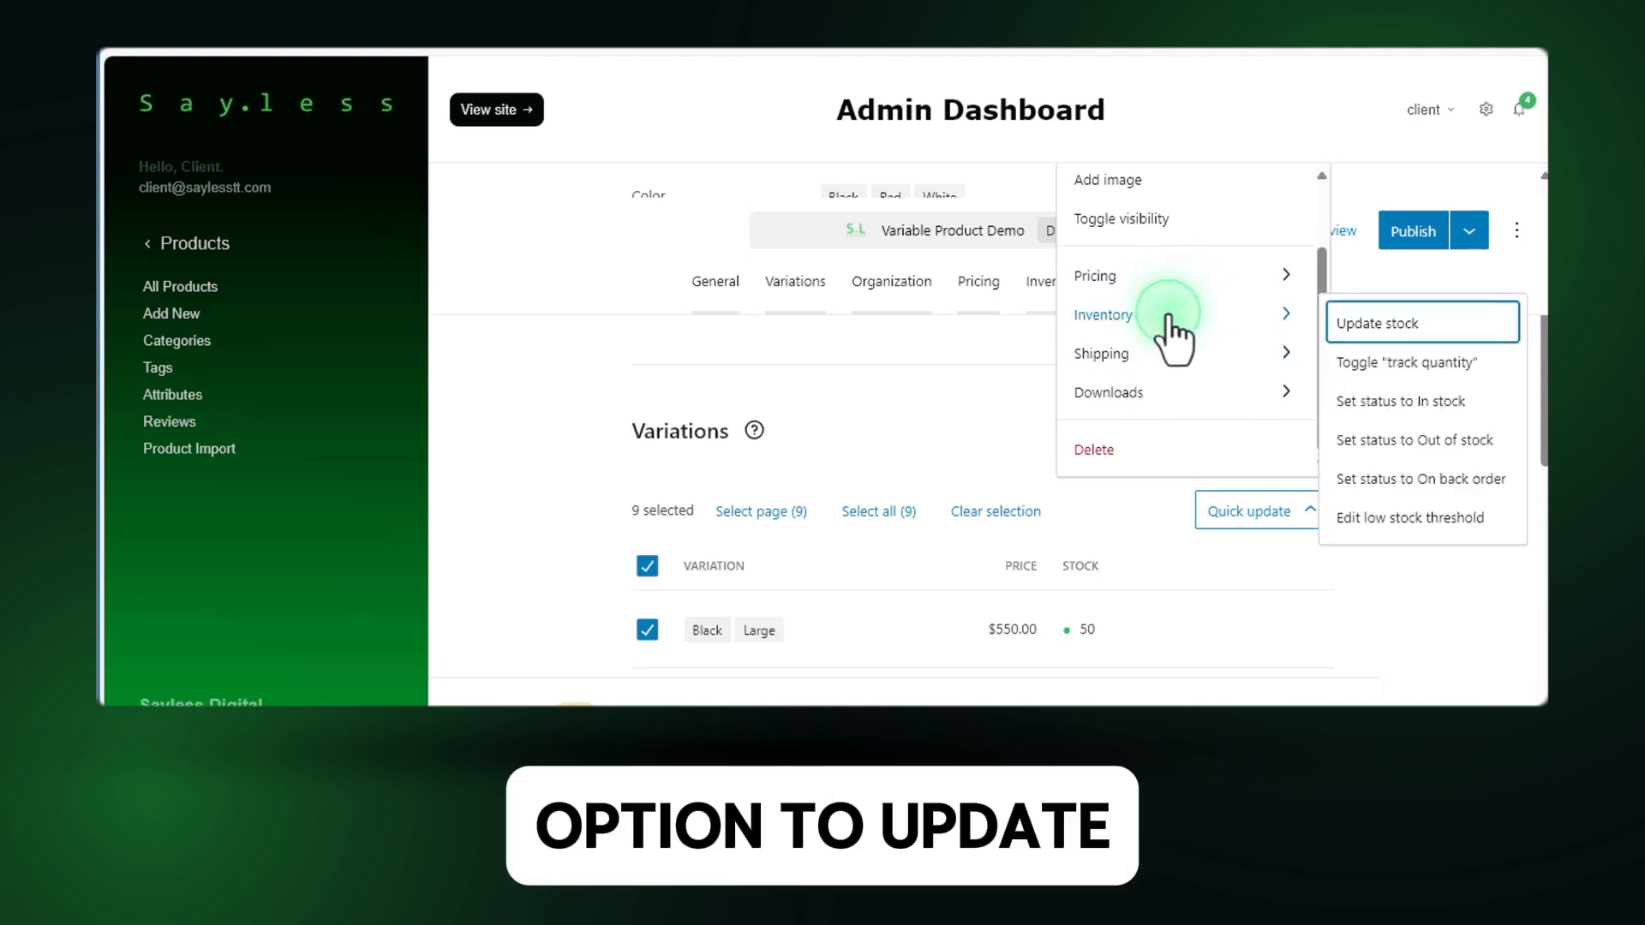
{"action": "left_click", "coordinate": [1461, 369]}
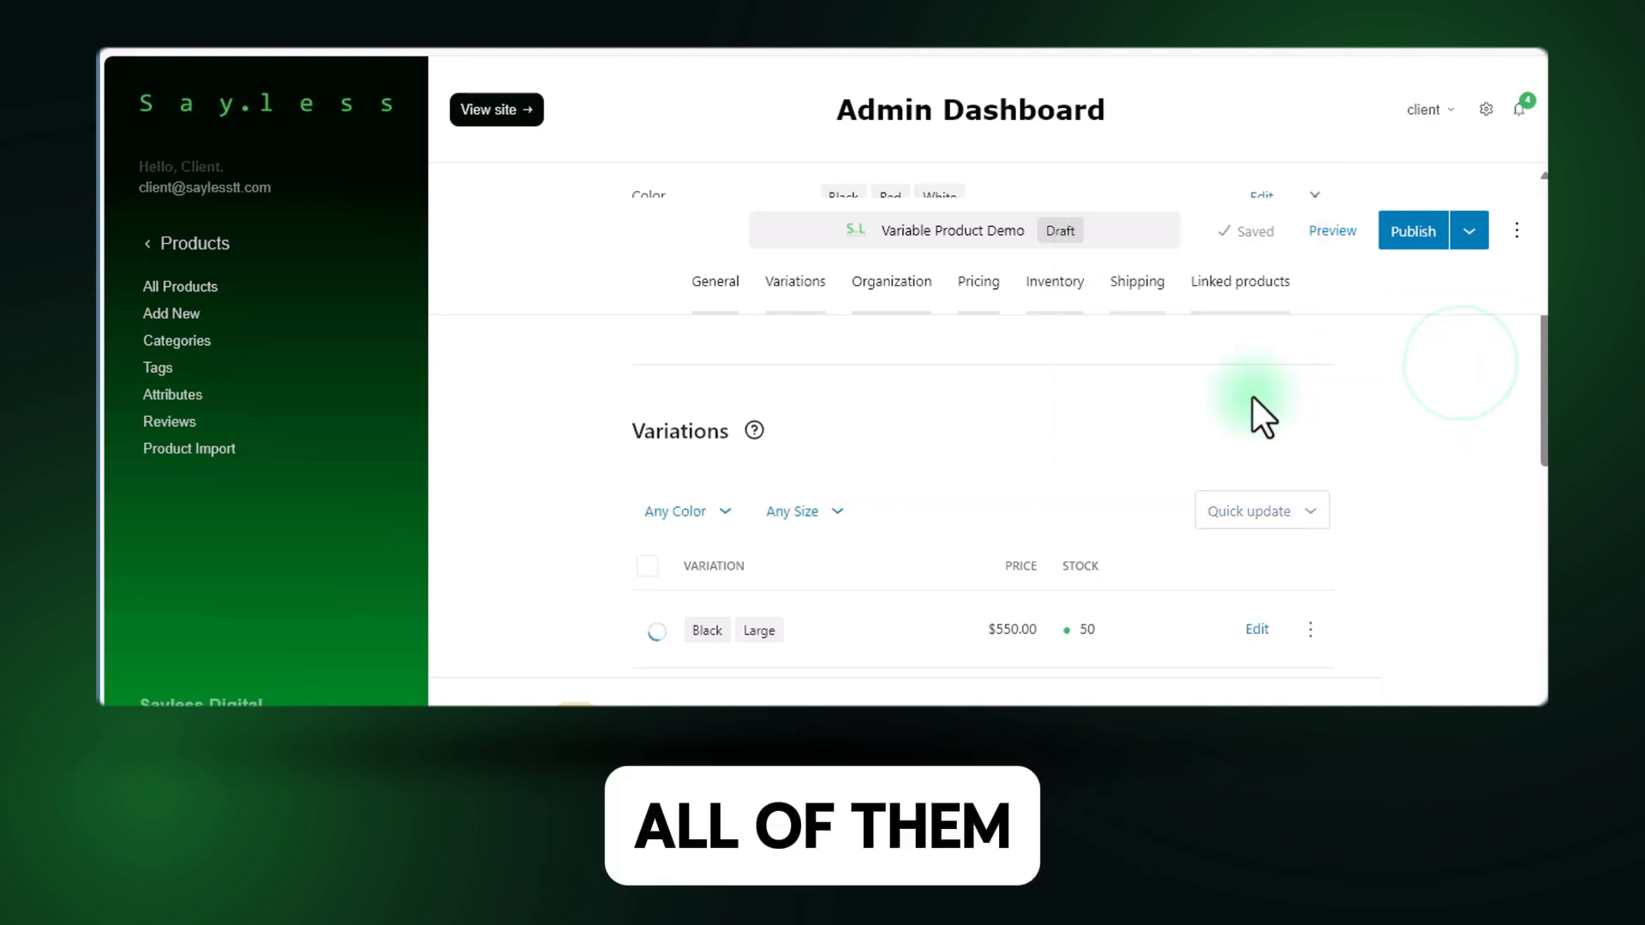
{"action": "scroll", "coordinate": [1093, 428], "scroll_direction": "down", "scroll_amount": 4}
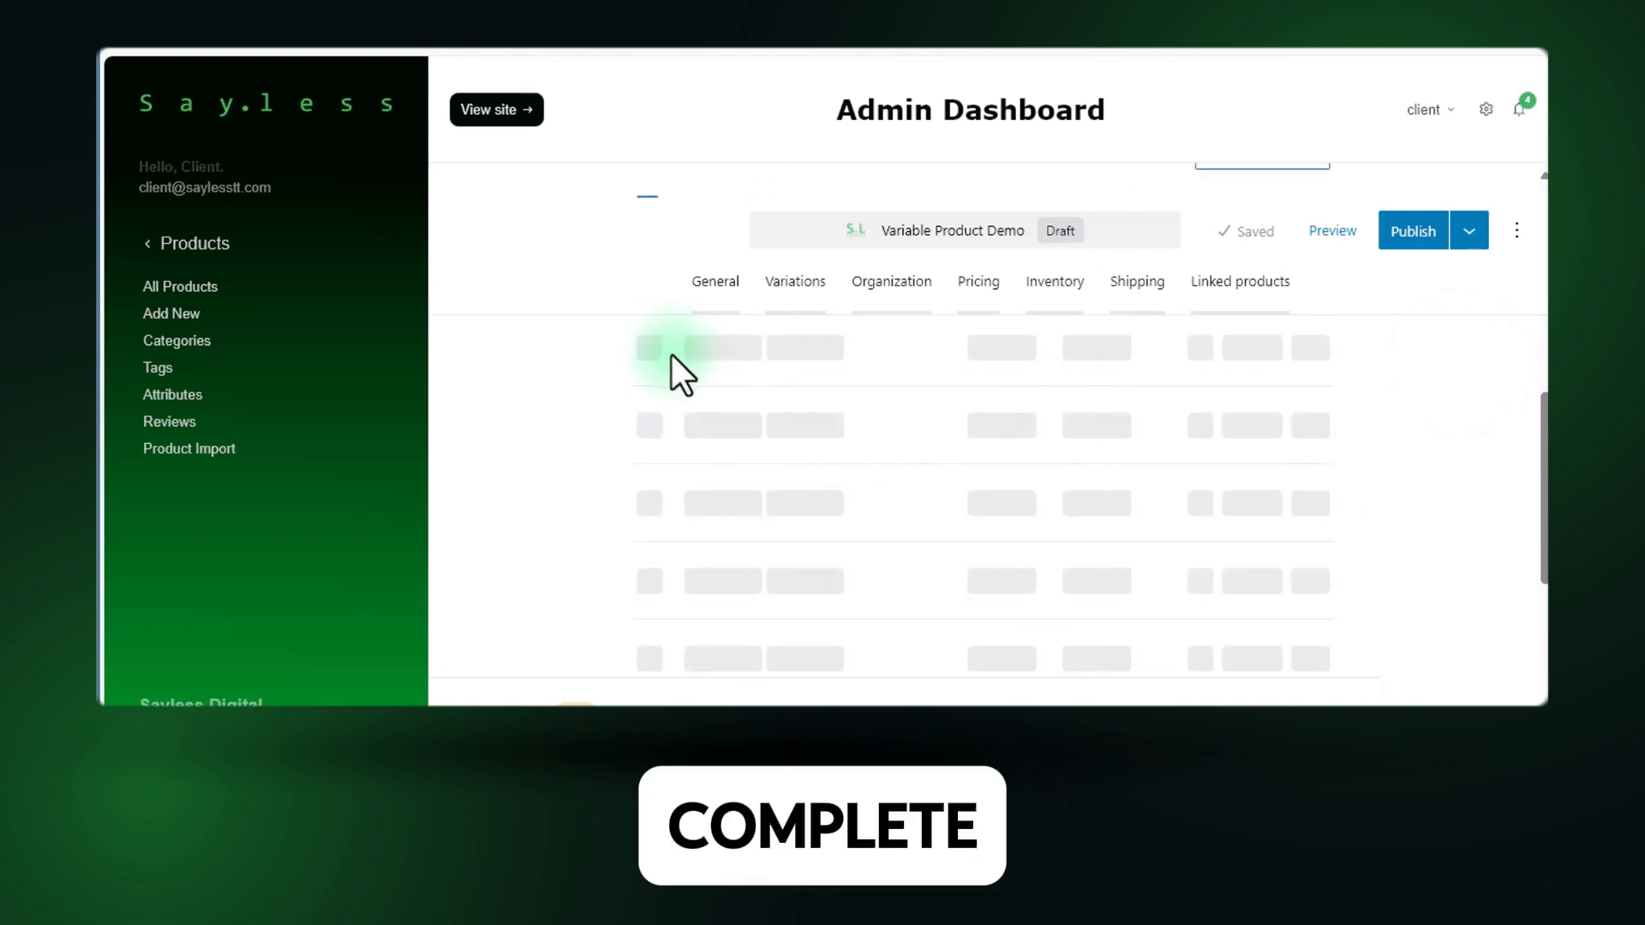
{"action": "scroll", "coordinate": [728, 516], "scroll_direction": "up", "scroll_amount": 3}
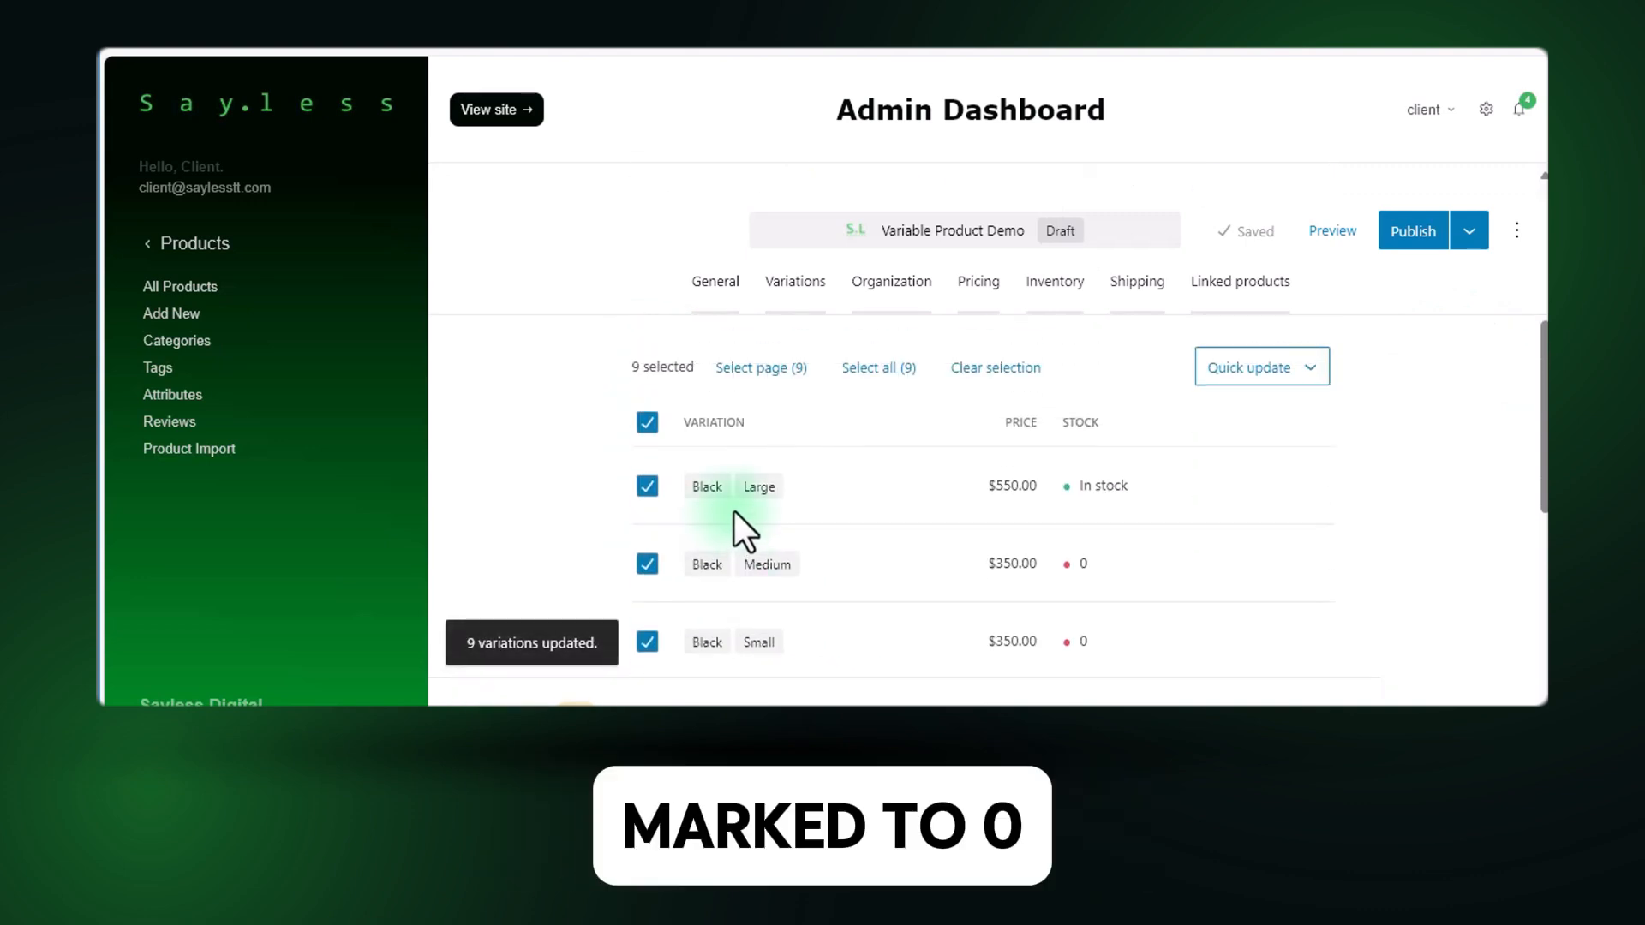
{"action": "scroll", "coordinate": [1090, 543], "scroll_direction": "down", "scroll_amount": 3}
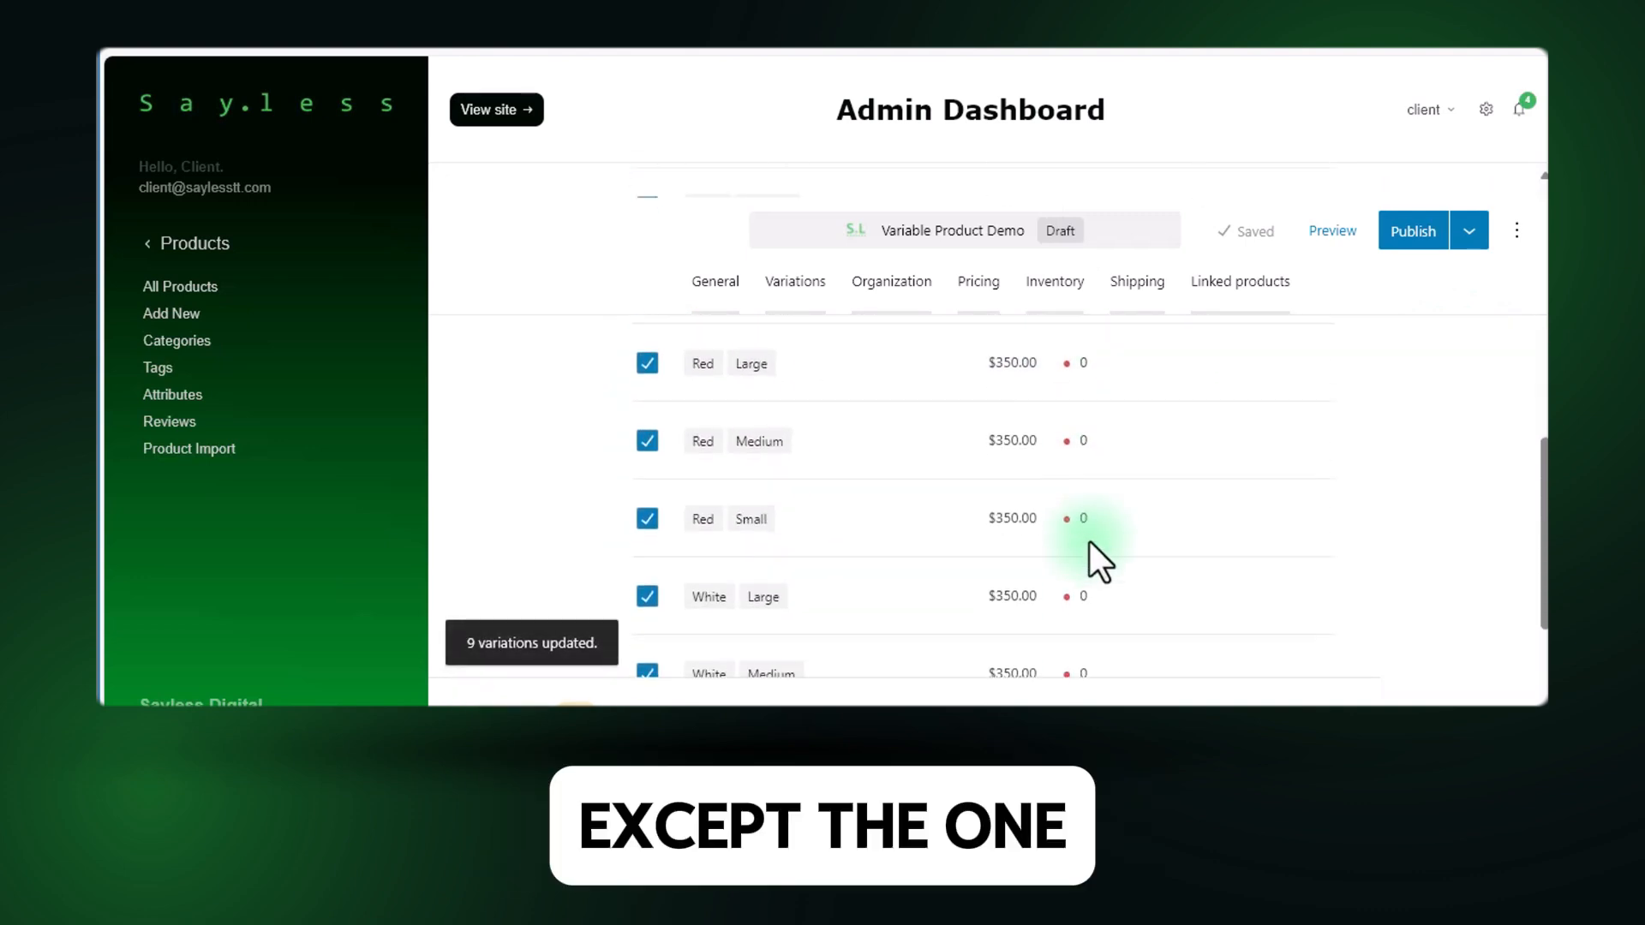
{"action": "scroll", "coordinate": [1090, 543], "scroll_direction": "up", "scroll_amount": 3}
{"action": "scroll", "coordinate": [1075, 424], "scroll_direction": "up", "scroll_amount": 1}
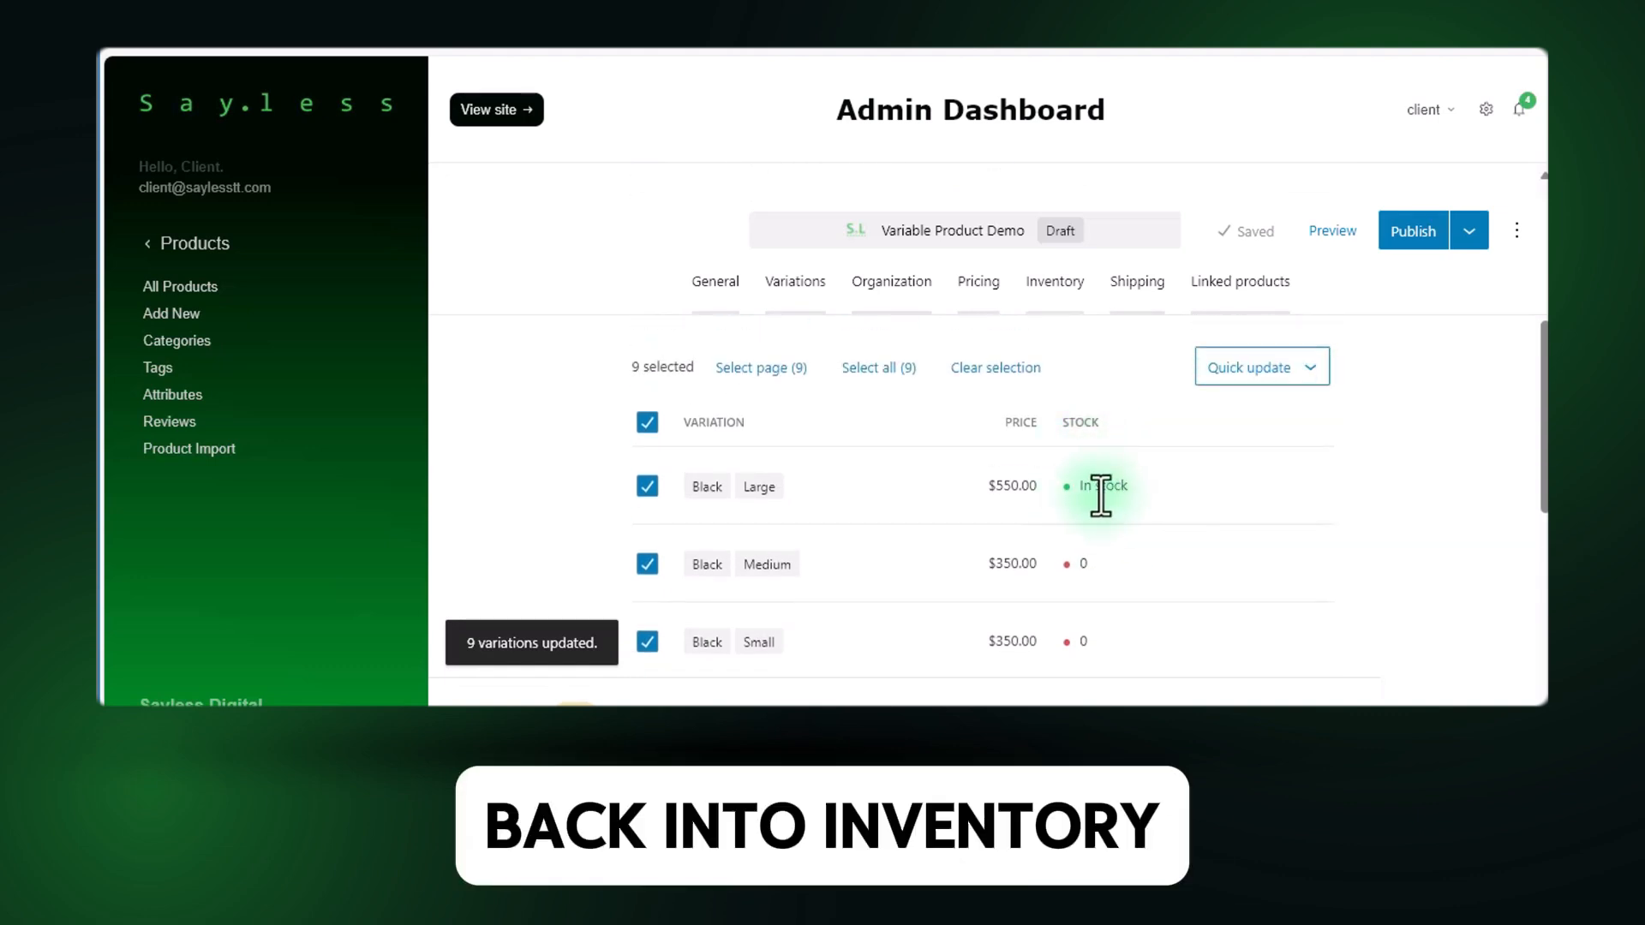
Update the stock of all selected variations to 50 with an inventory quick update.
{"action": "left_click", "coordinate": [1280, 375]}
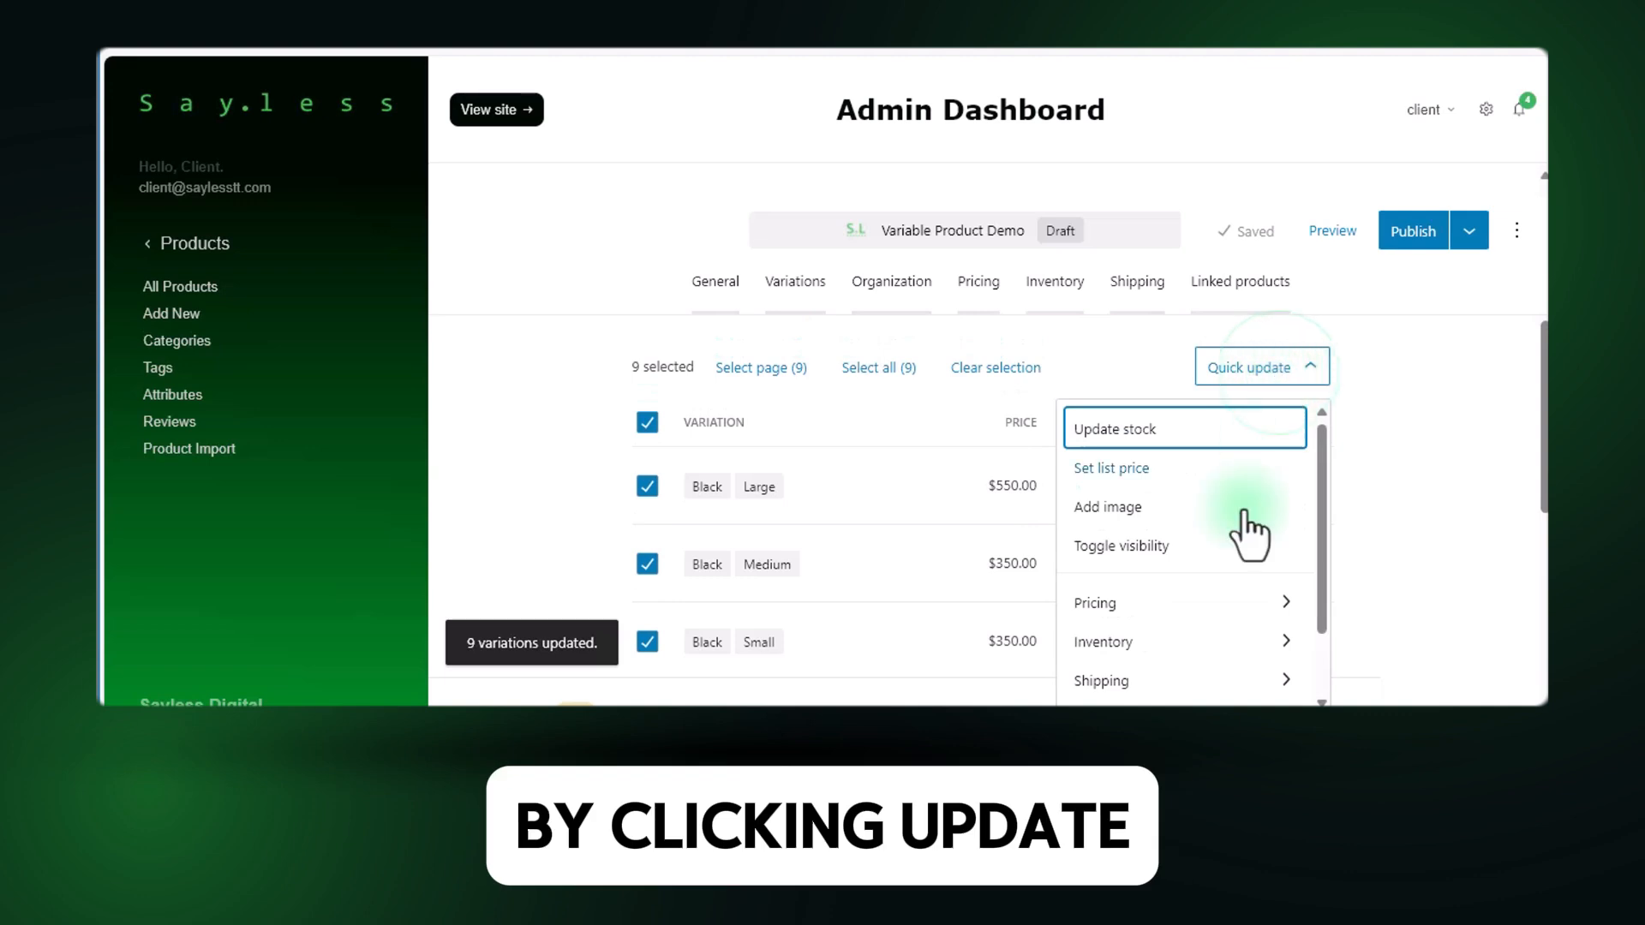
{"action": "scroll", "coordinate": [1234, 548], "scroll_direction": "down", "scroll_amount": 1}
{"action": "left_click", "coordinate": [1179, 557]}
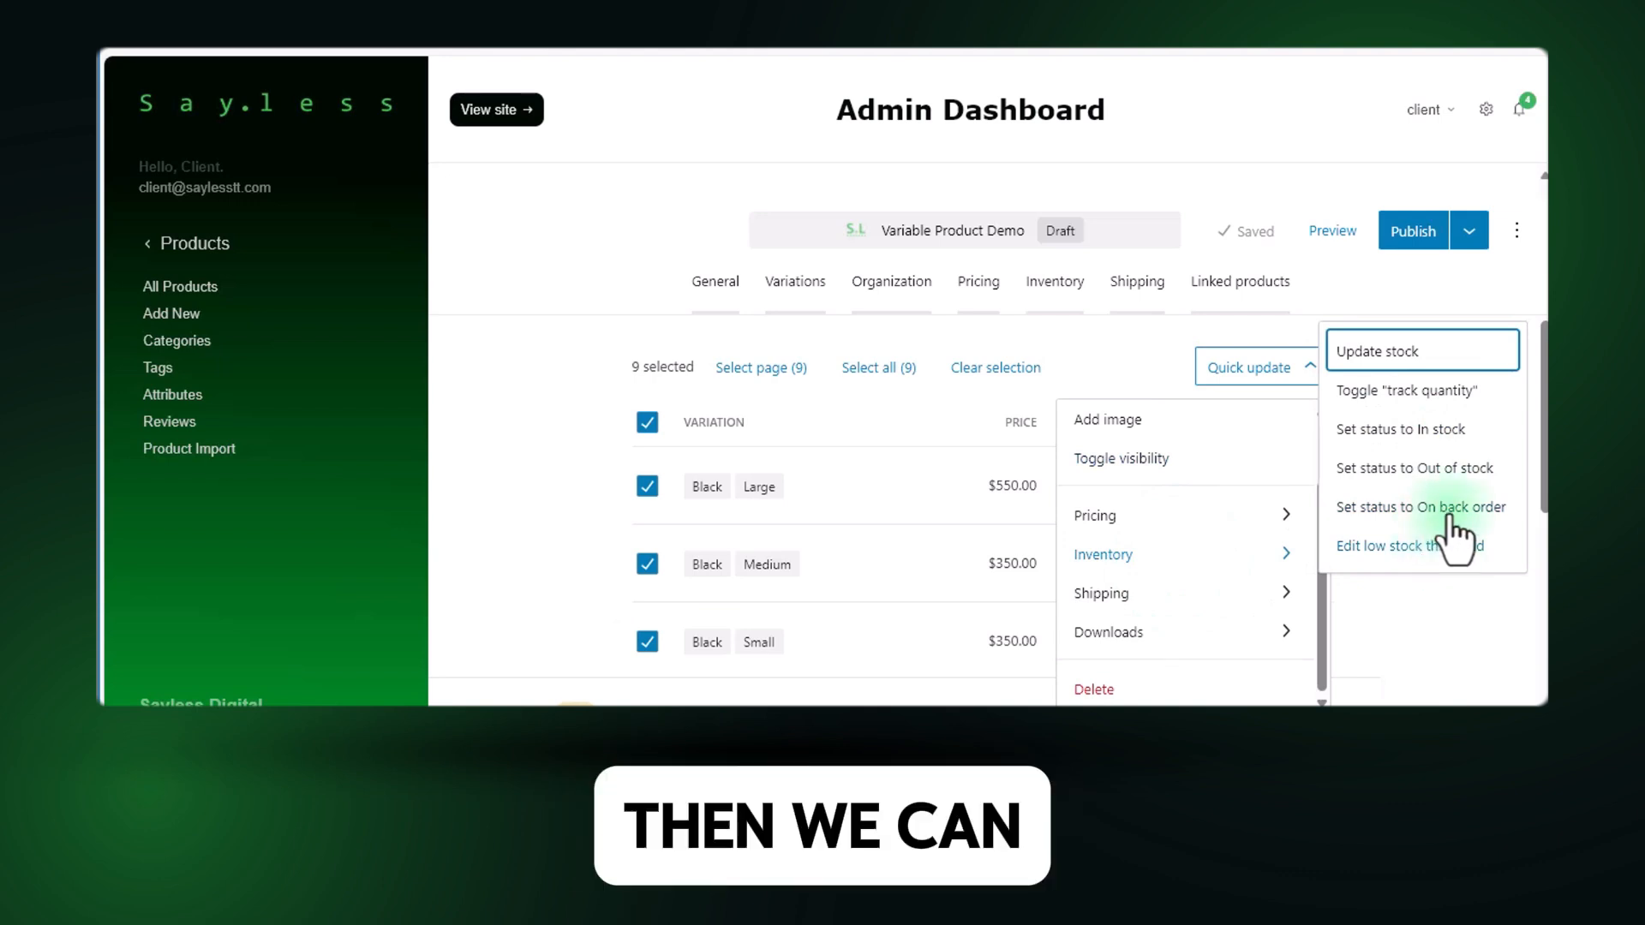
{"action": "left_click", "coordinate": [1401, 360]}
{"action": "left_click", "coordinate": [717, 114]}
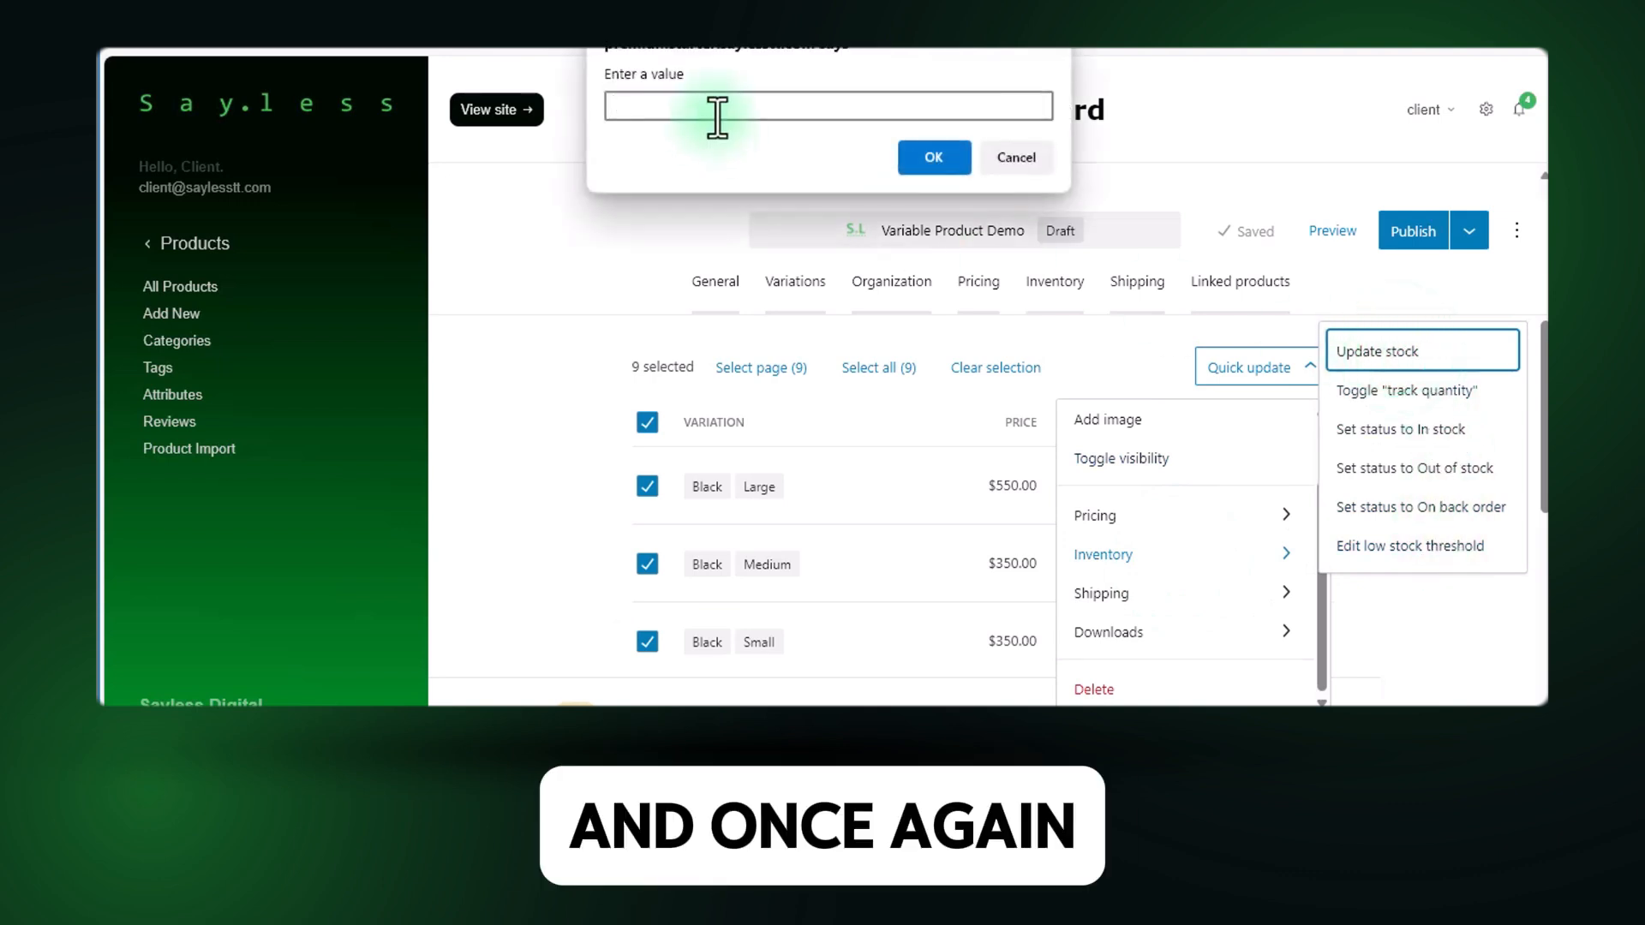
{"action": "type", "text": "50"}
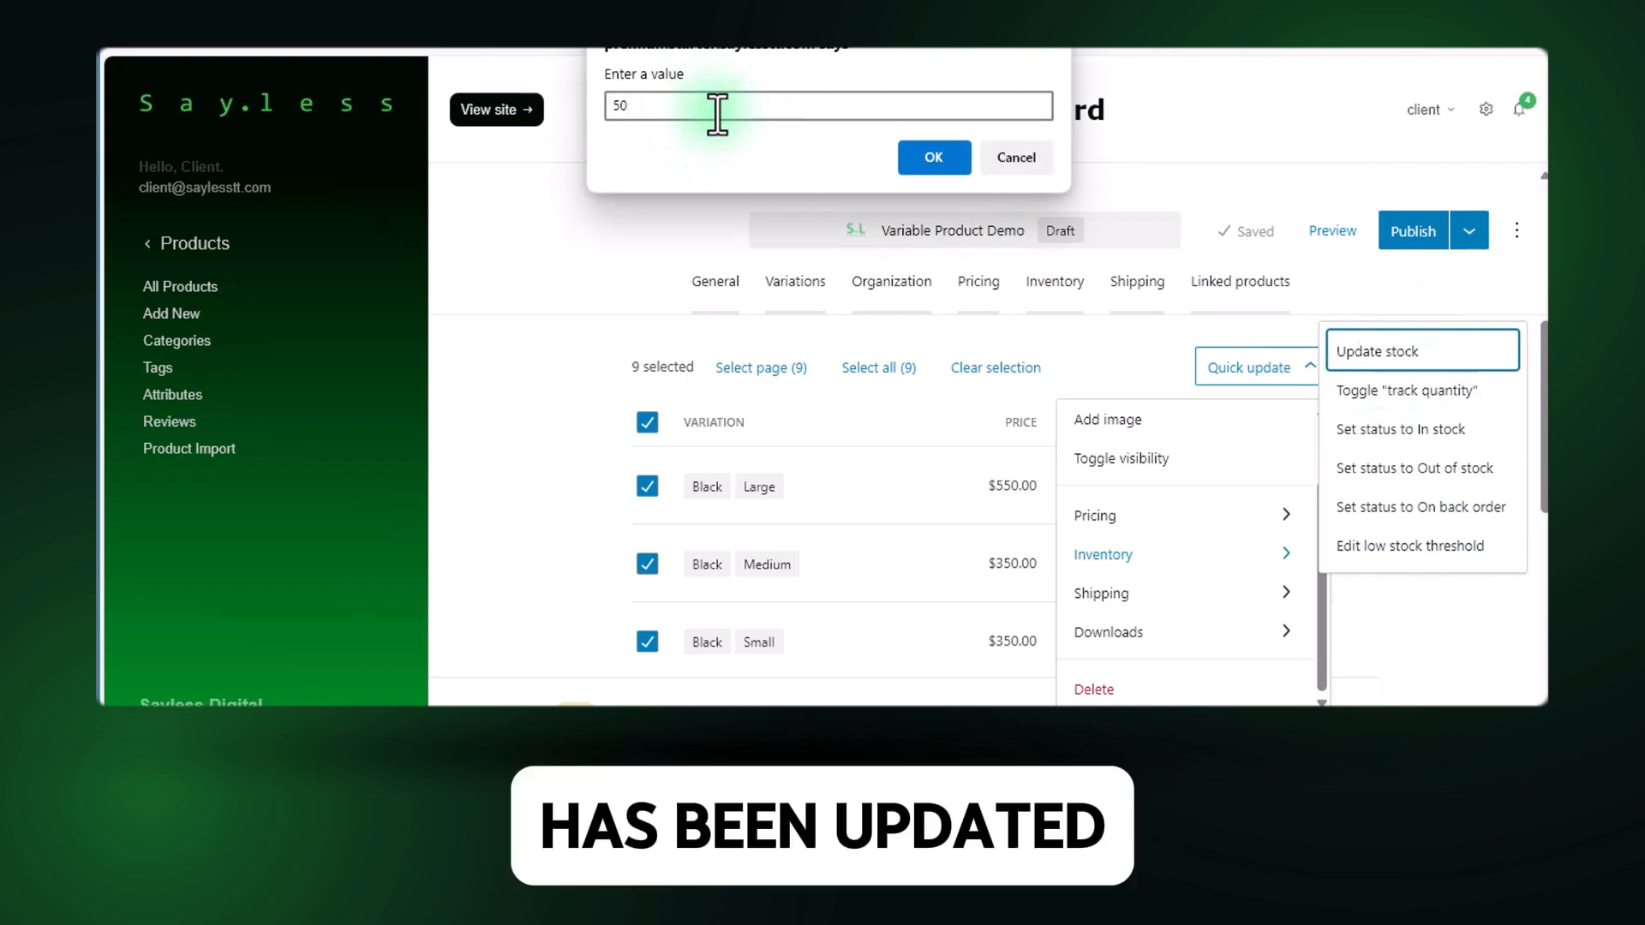
{"action": "left_click", "coordinate": [960, 156]}
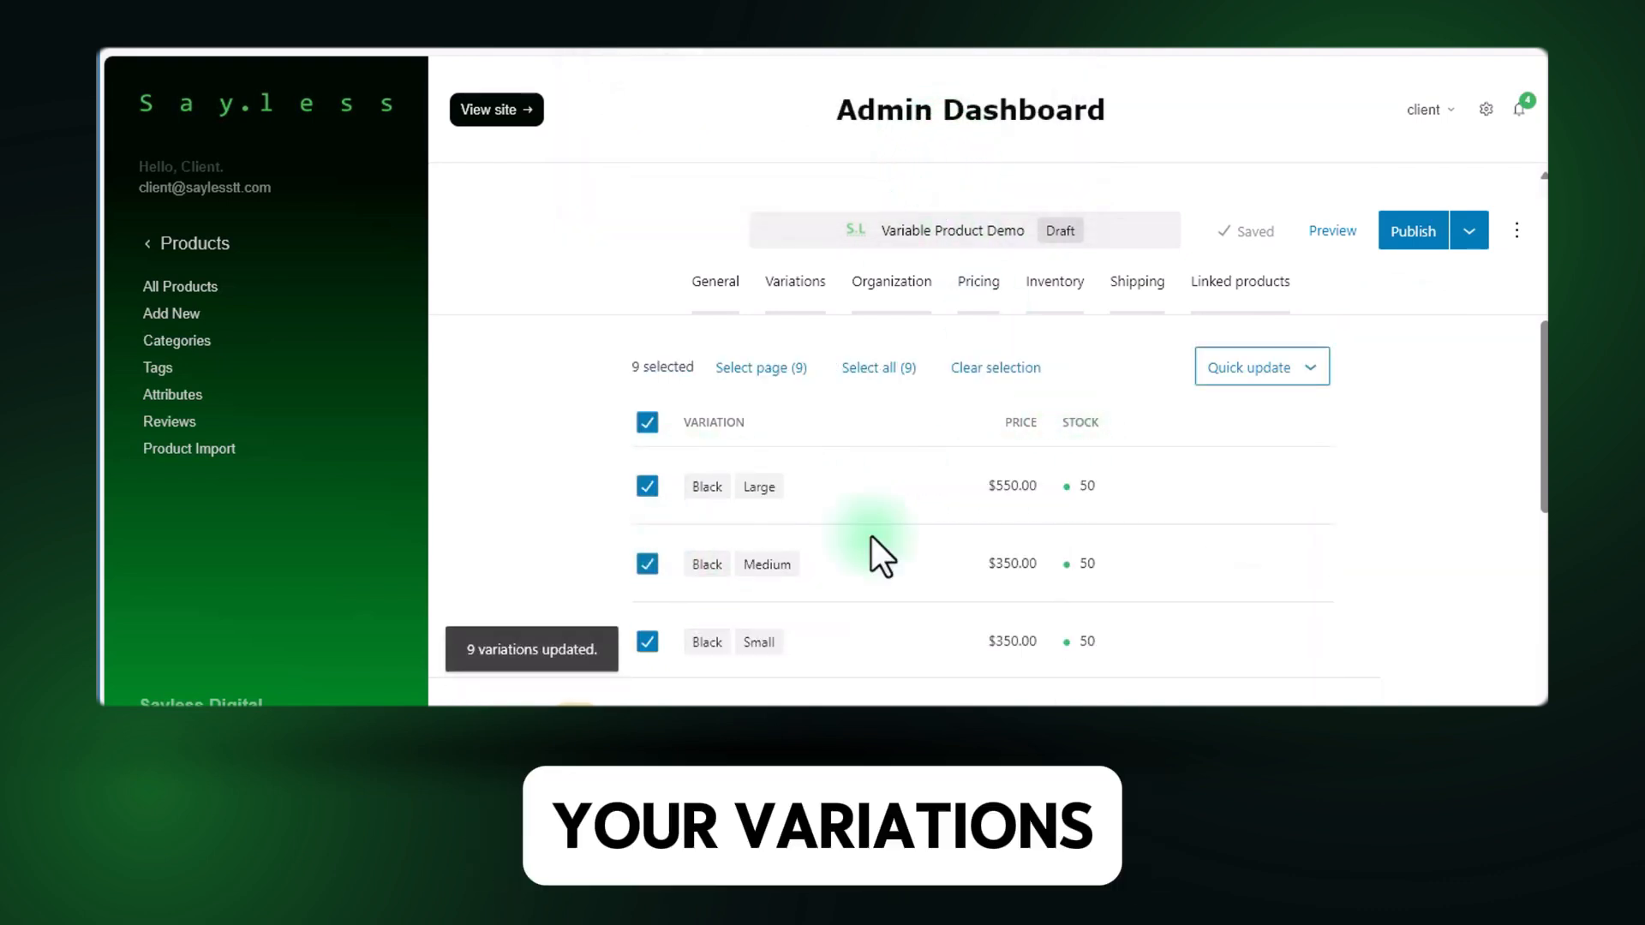
Increase the list price of all selected variations by 10% with a pricing quick update.
{"action": "scroll", "coordinate": [1242, 463], "scroll_direction": "up", "scroll_amount": 1}
{"action": "left_click", "coordinate": [1309, 438]}
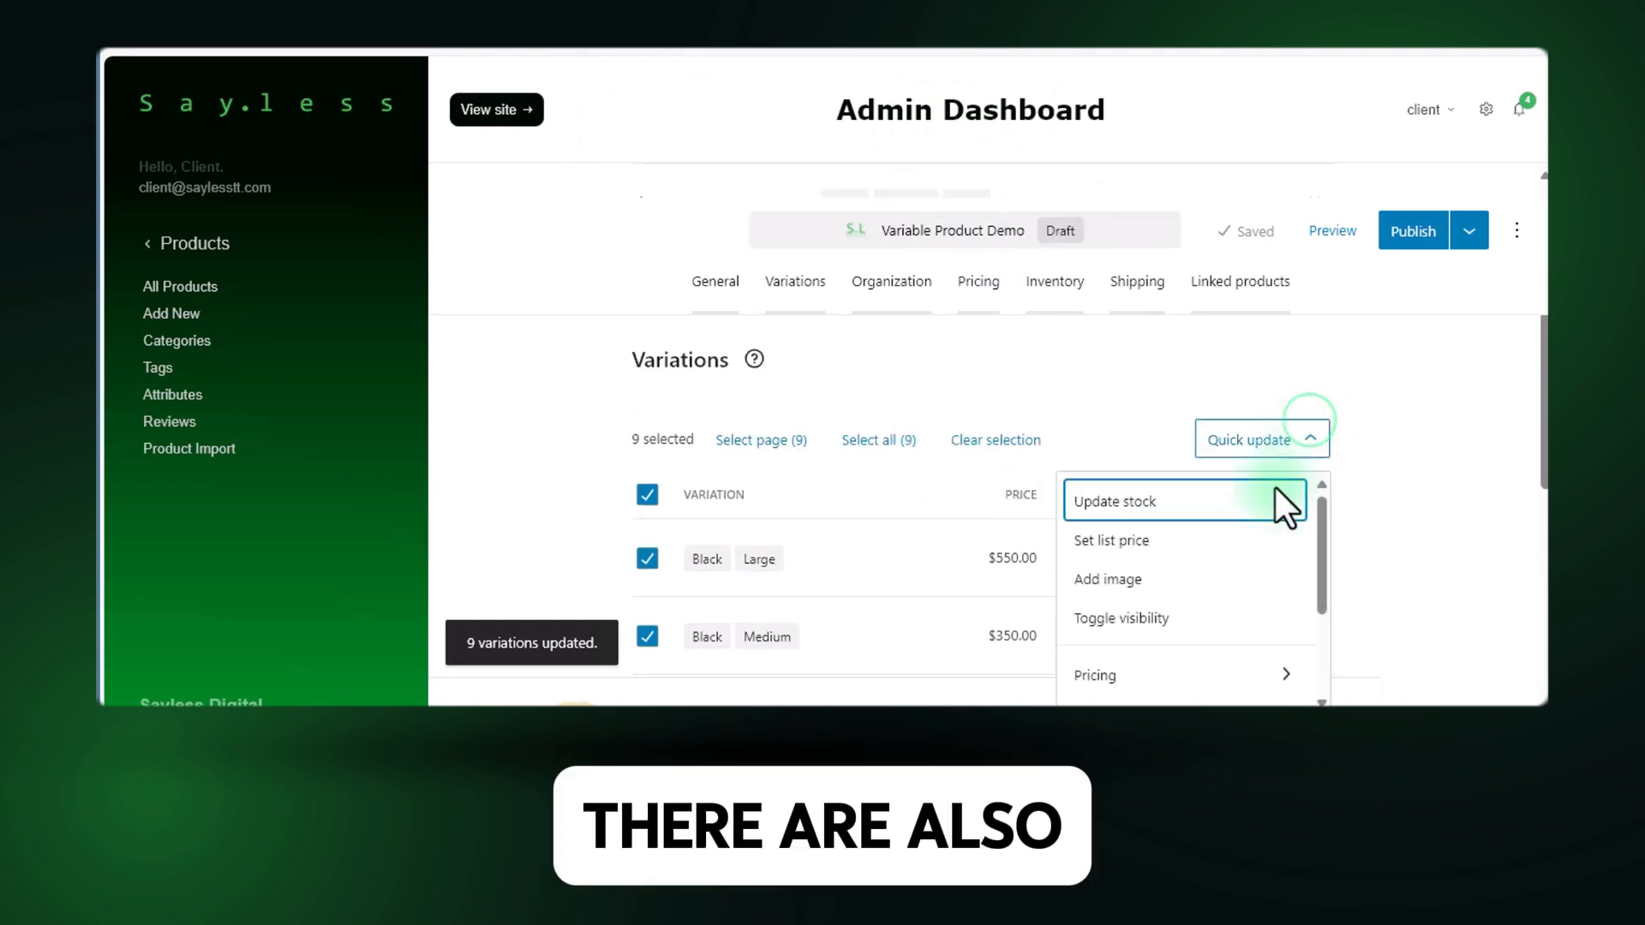
{"action": "scroll", "coordinate": [1268, 583], "scroll_direction": "down", "scroll_amount": 2}
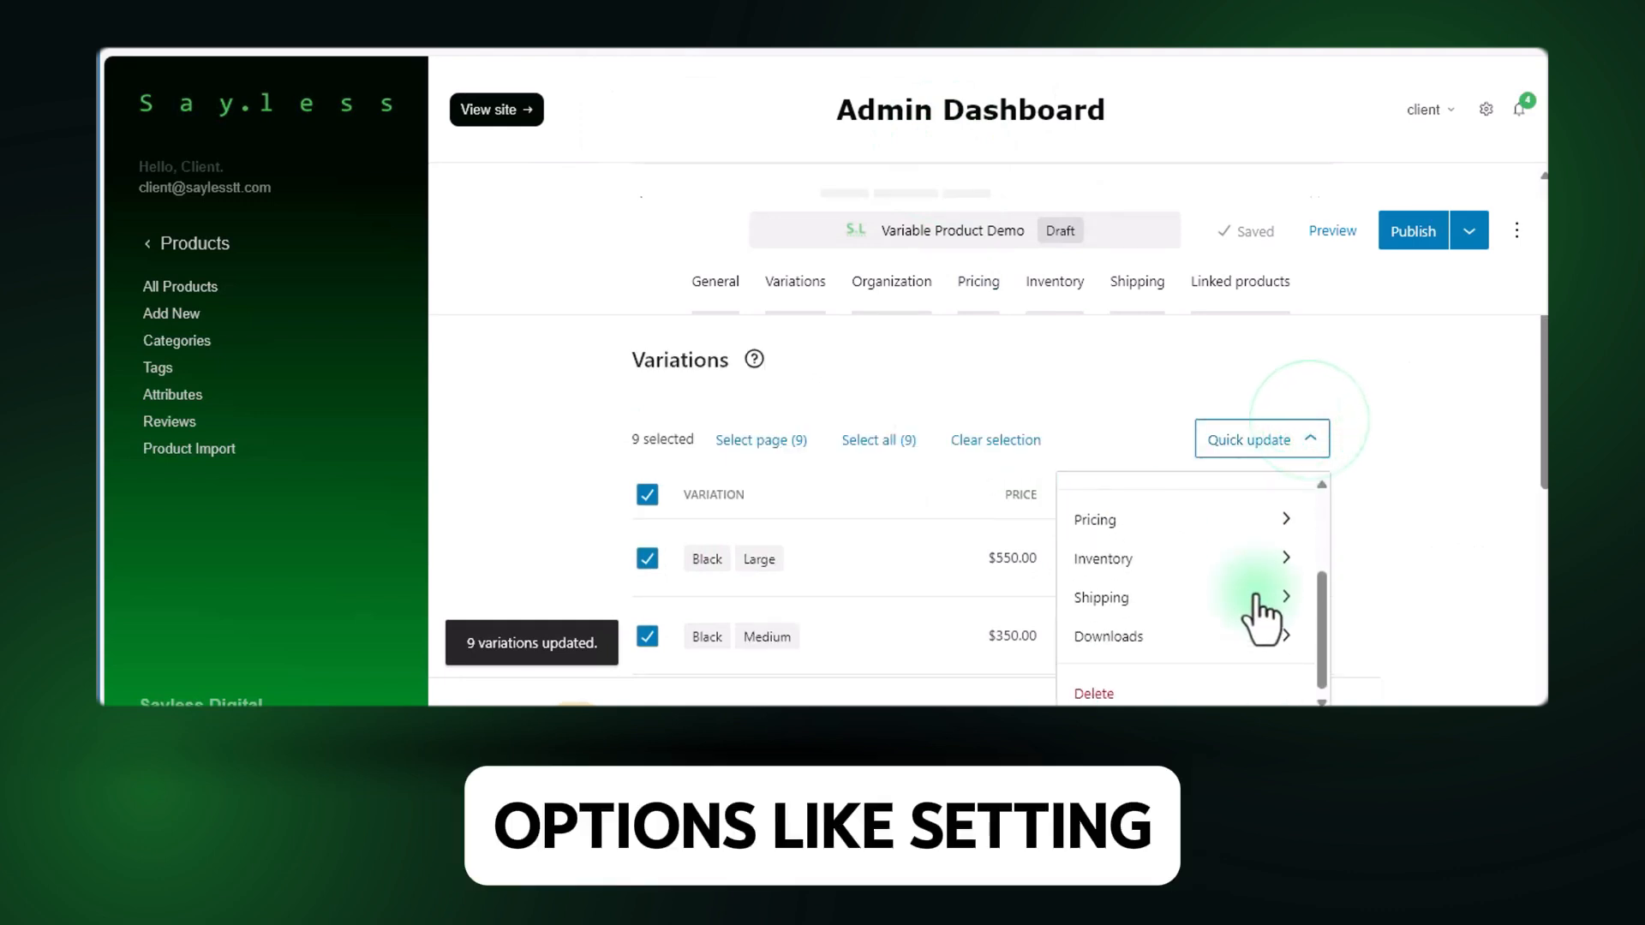
{"action": "left_click", "coordinate": [1222, 533]}
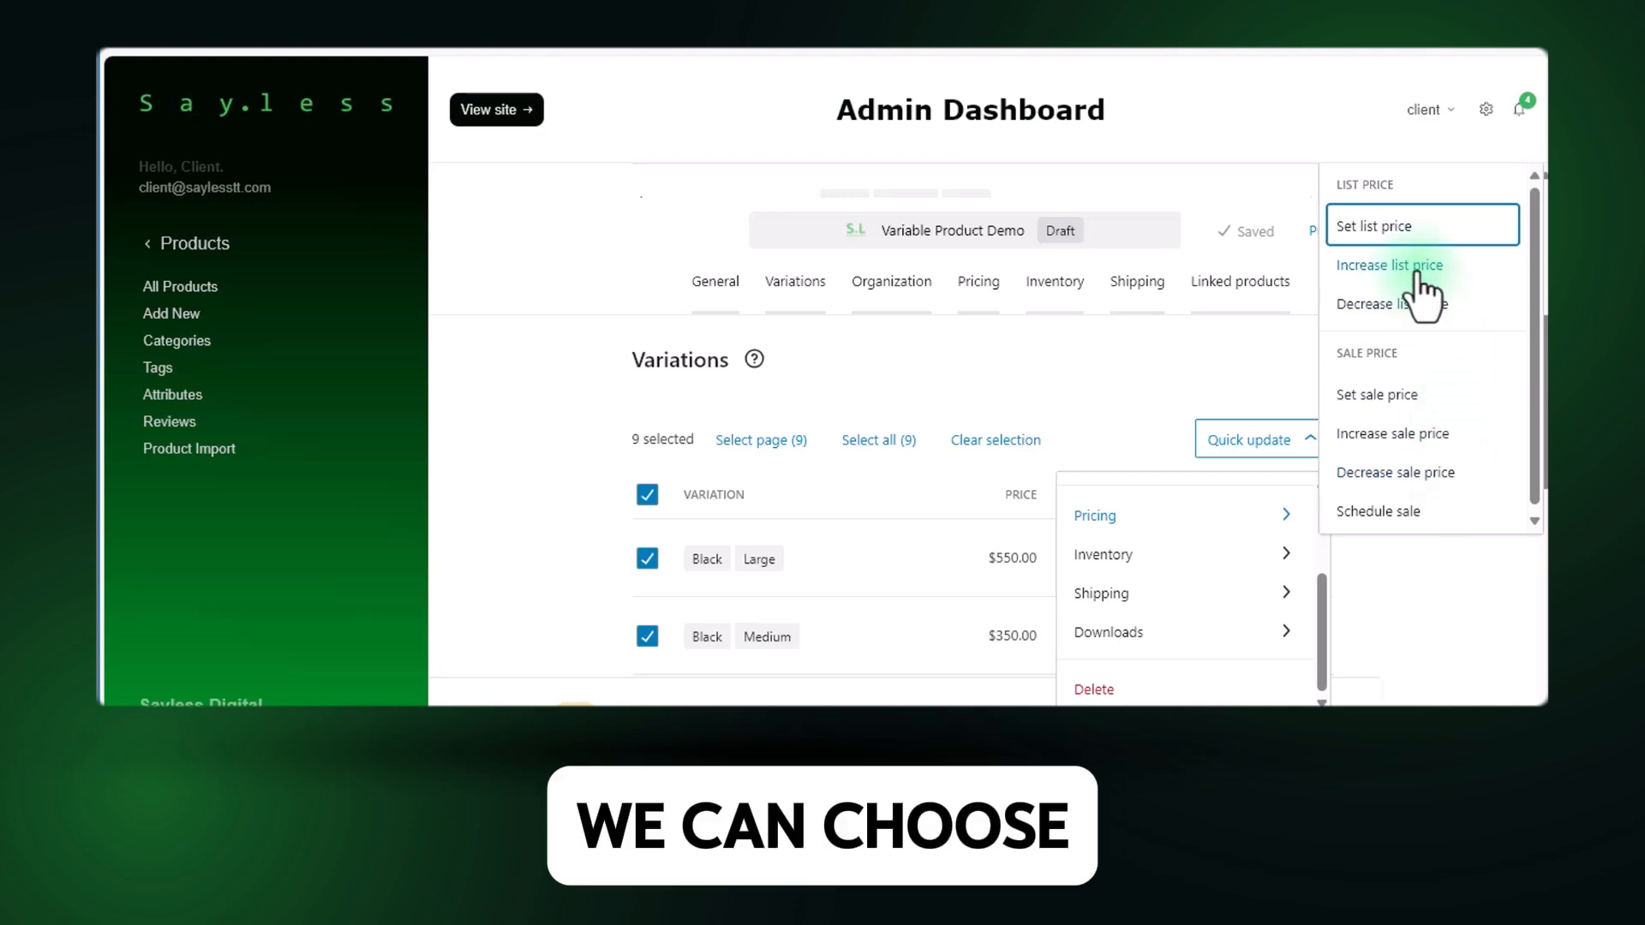
{"action": "left_click", "coordinate": [1389, 267]}
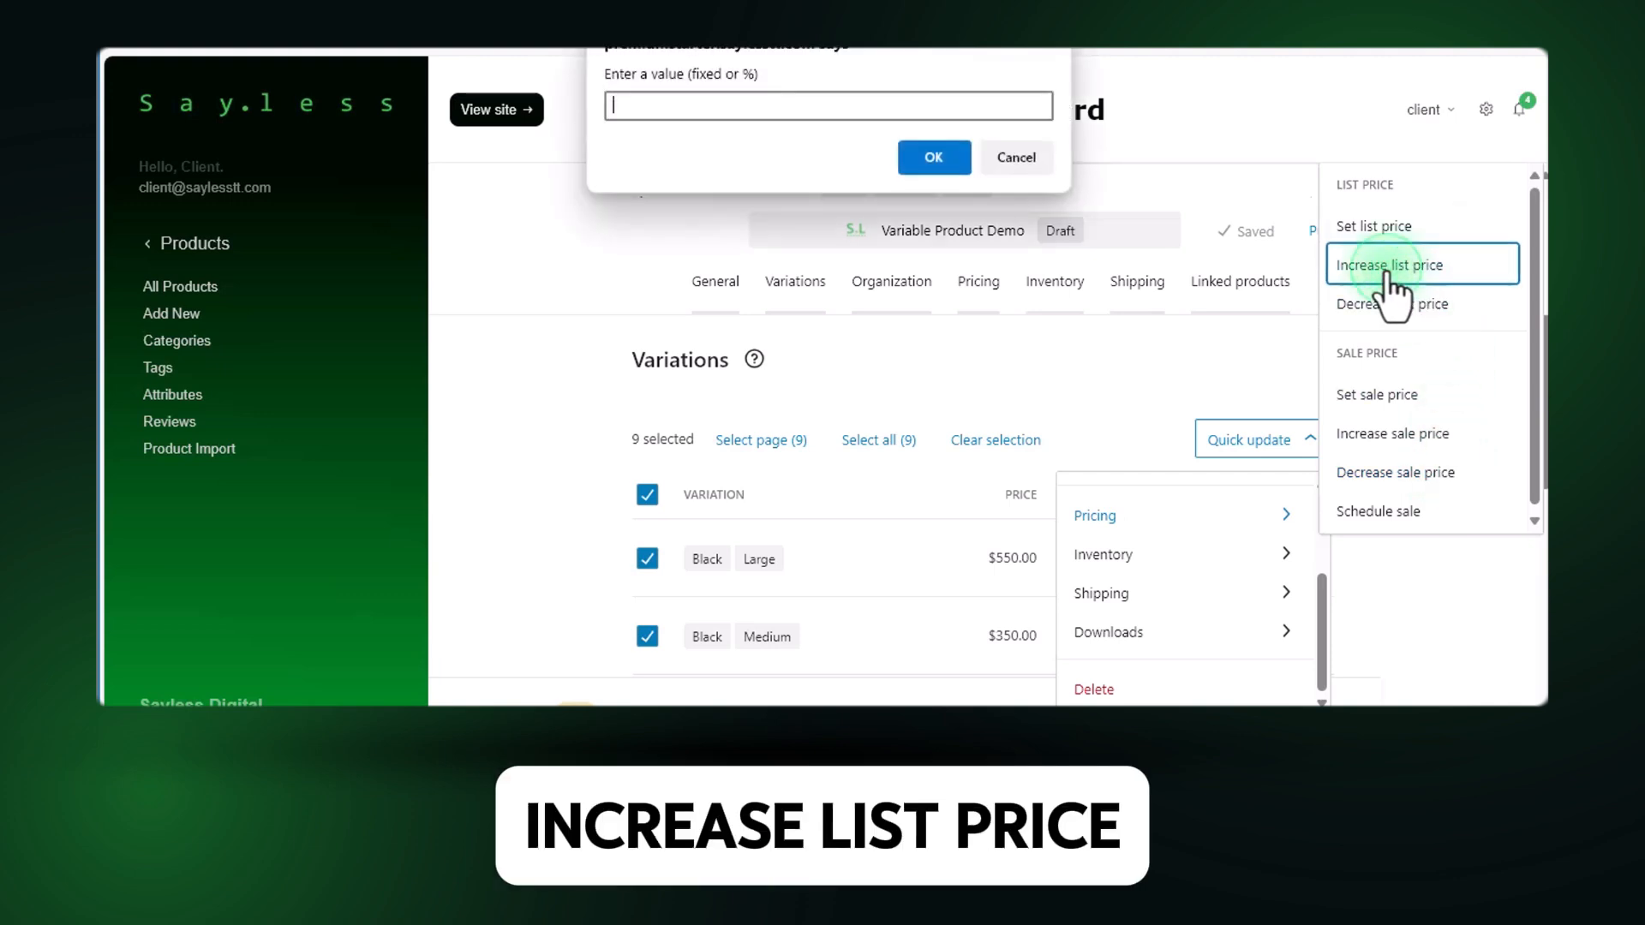
{"action": "left_click", "coordinate": [814, 112]}
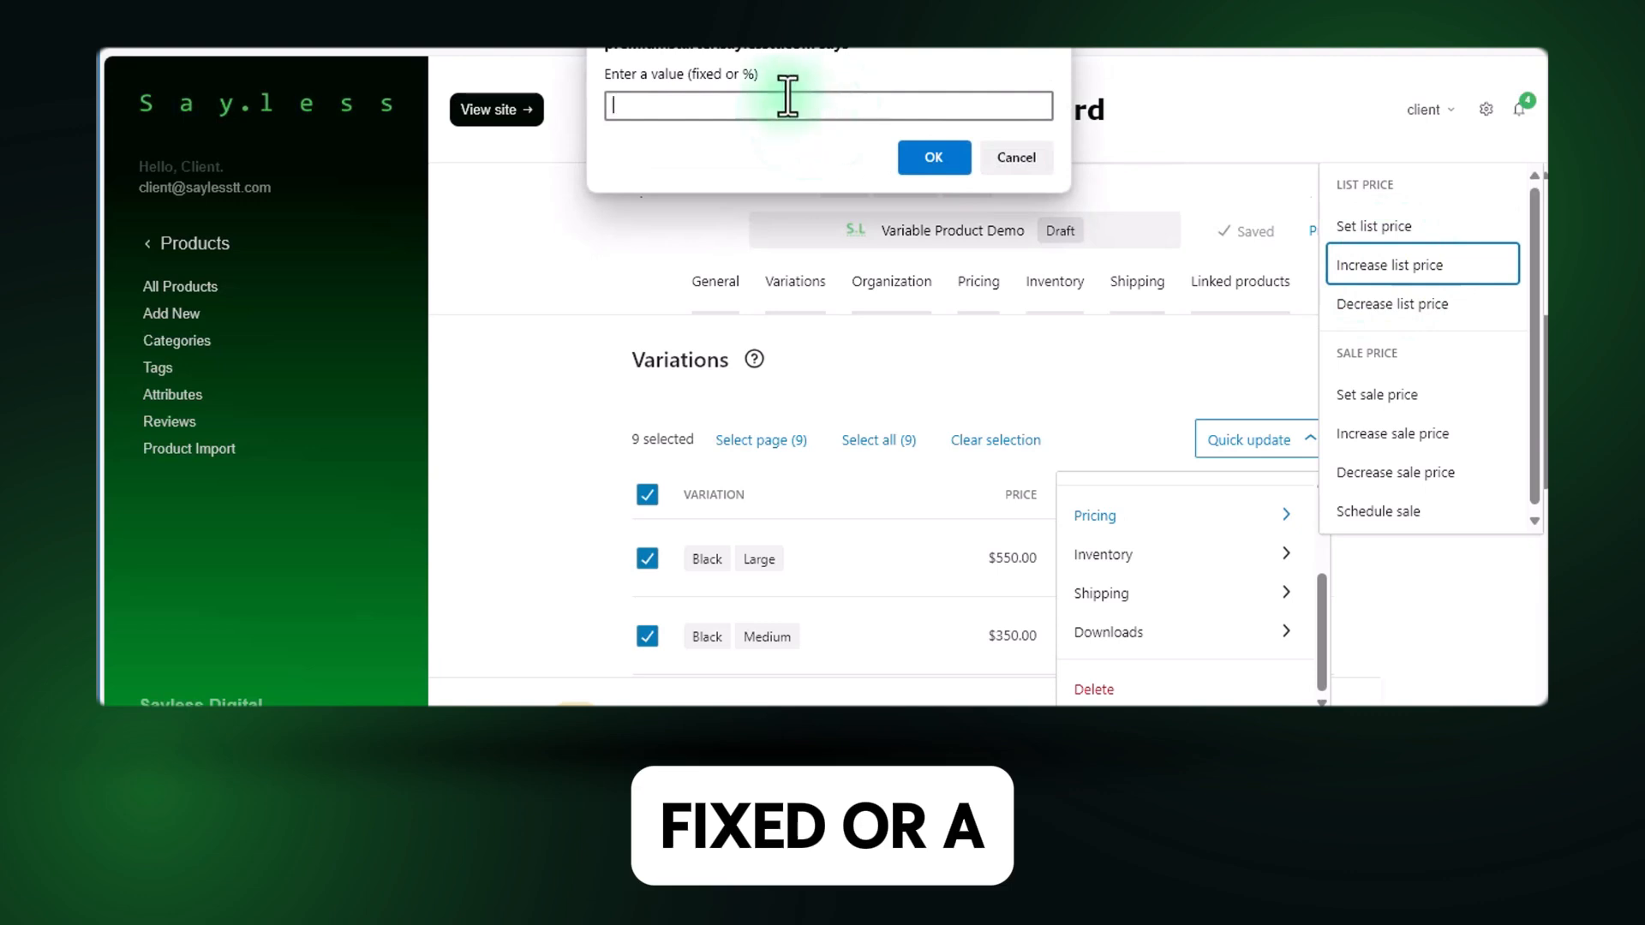
{"action": "left_click_drag", "start_coordinate": [689, 76], "coordinate": [725, 77]}
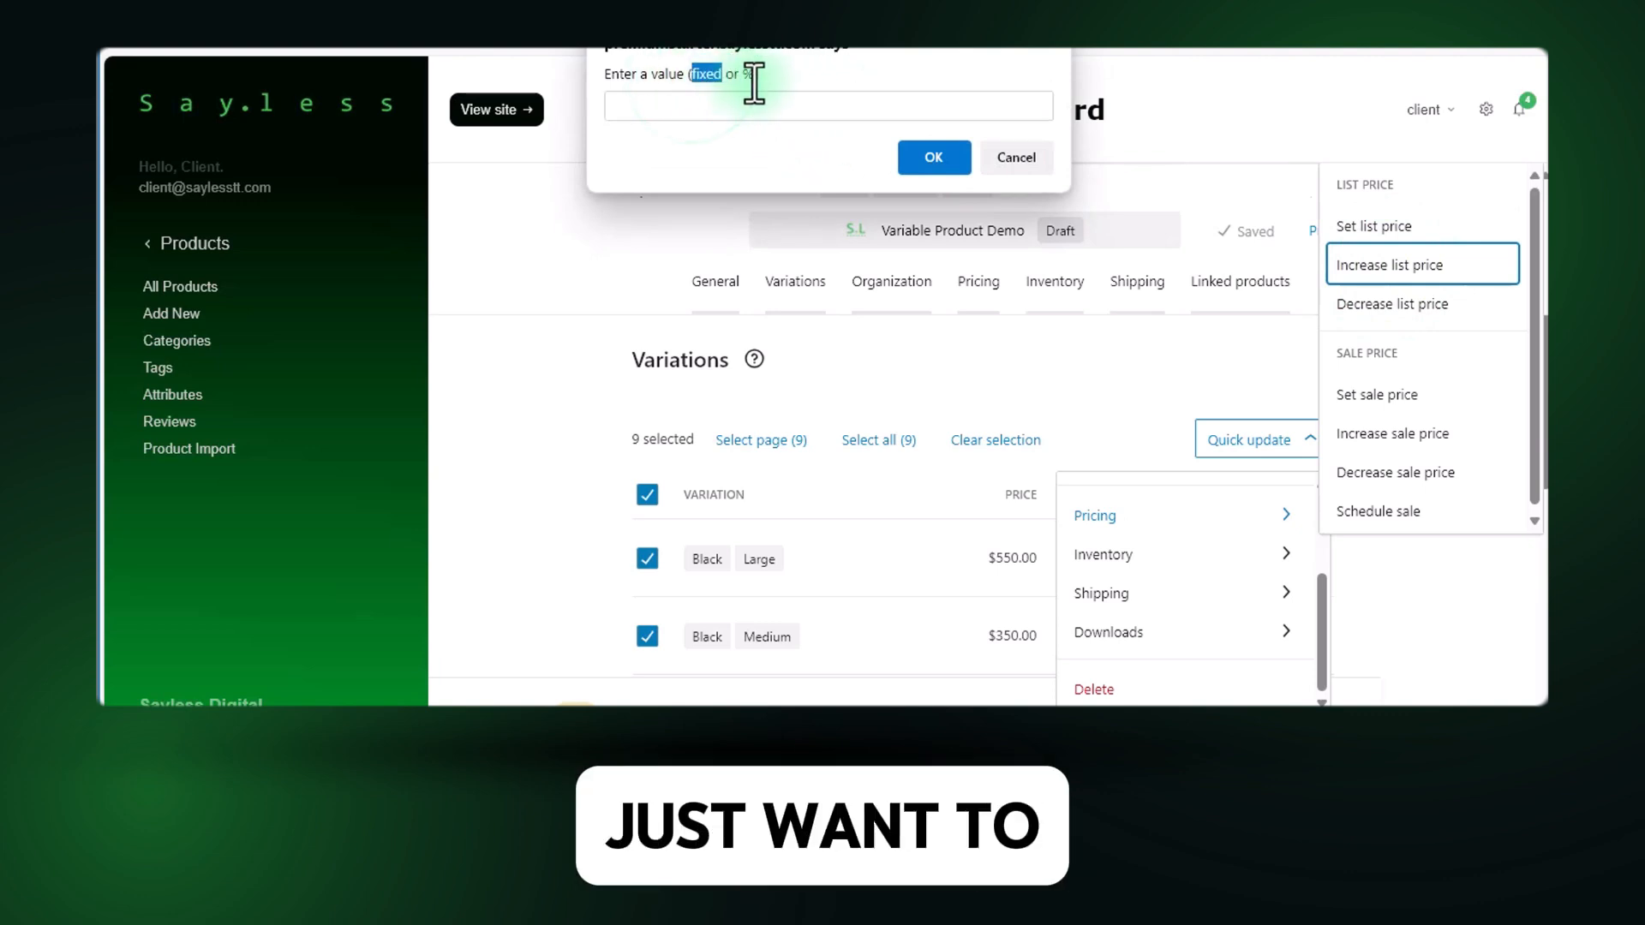
{"action": "left_click", "coordinate": [760, 105]}
{"action": "type", "text": "10"}
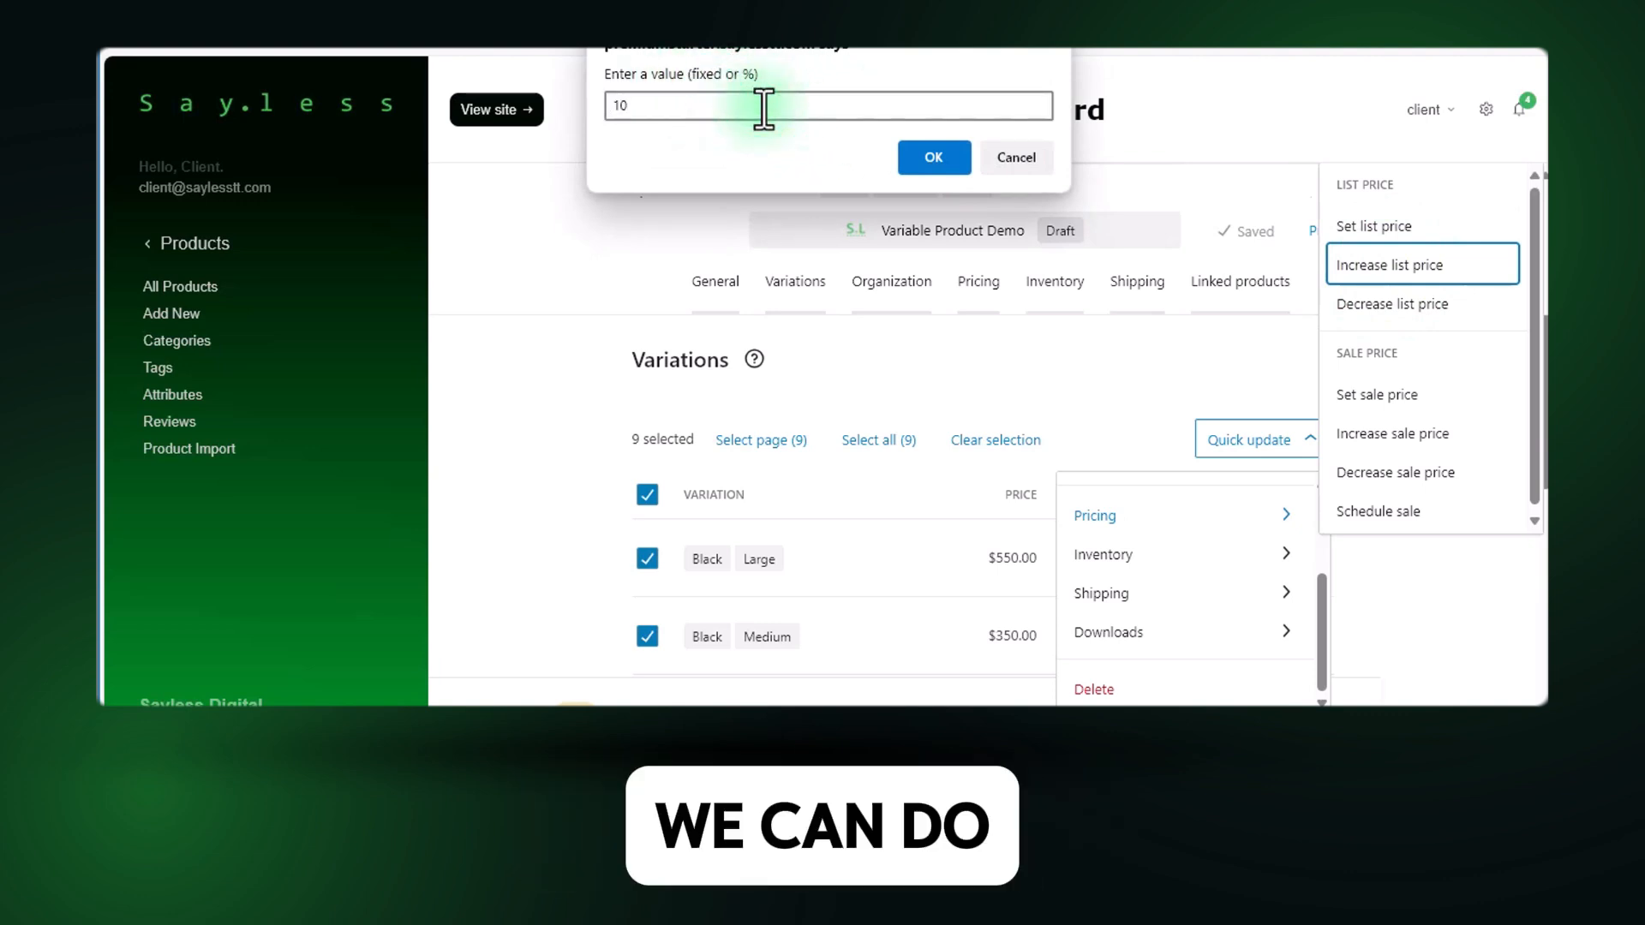
{"action": "type", "text": "%"}
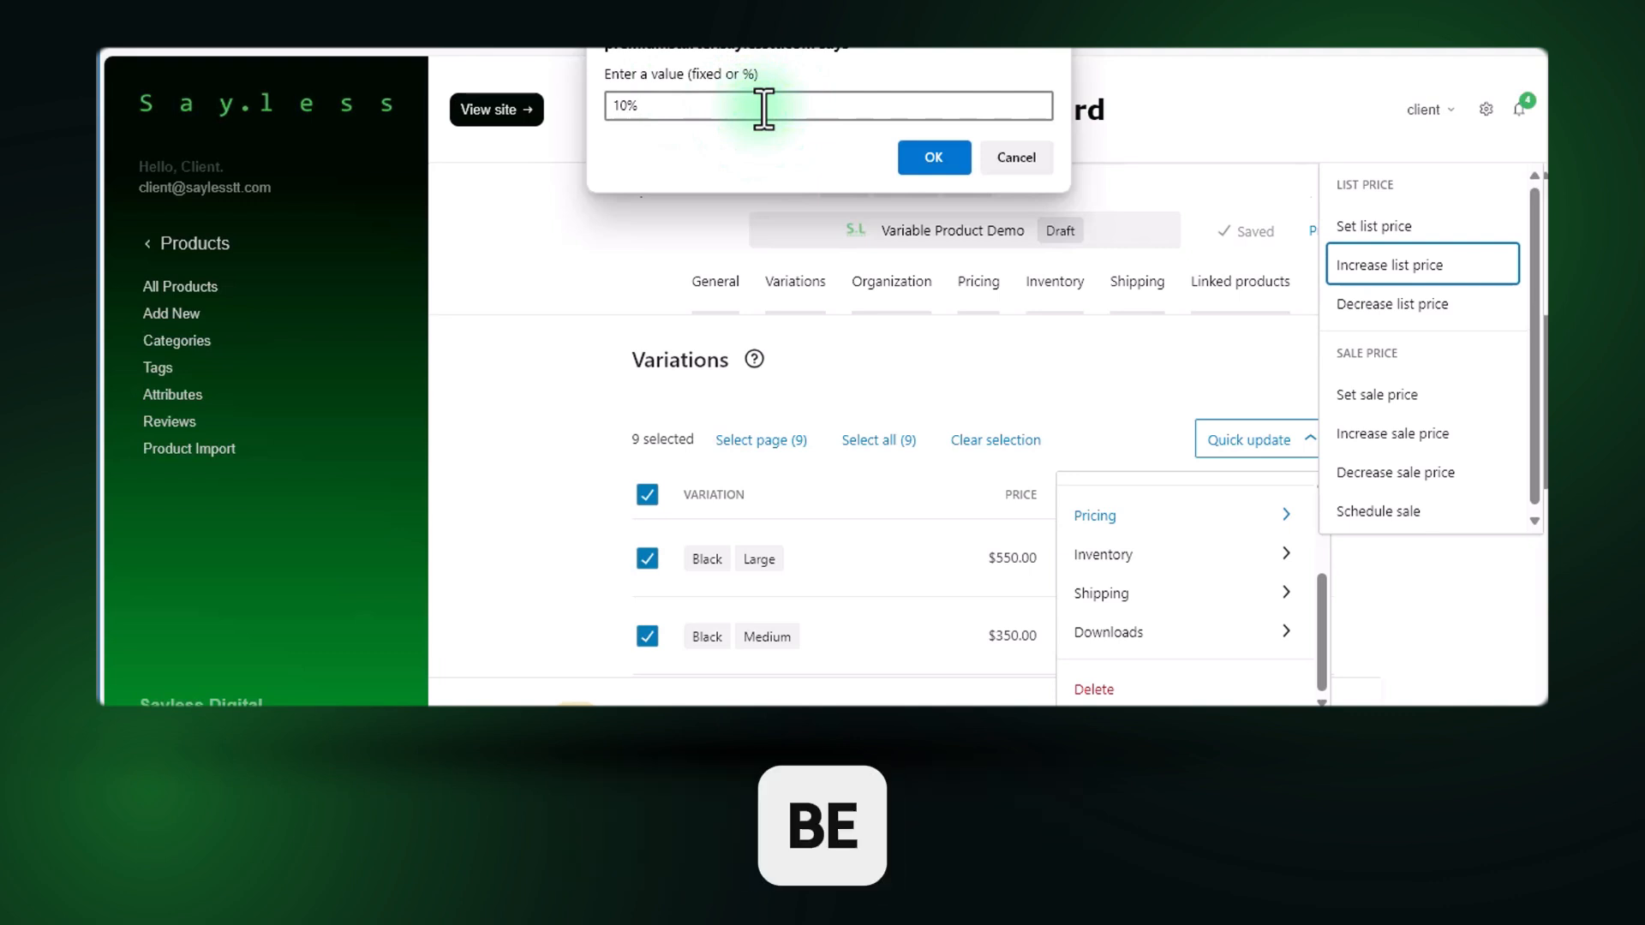
{"action": "left_click", "coordinate": [925, 157]}
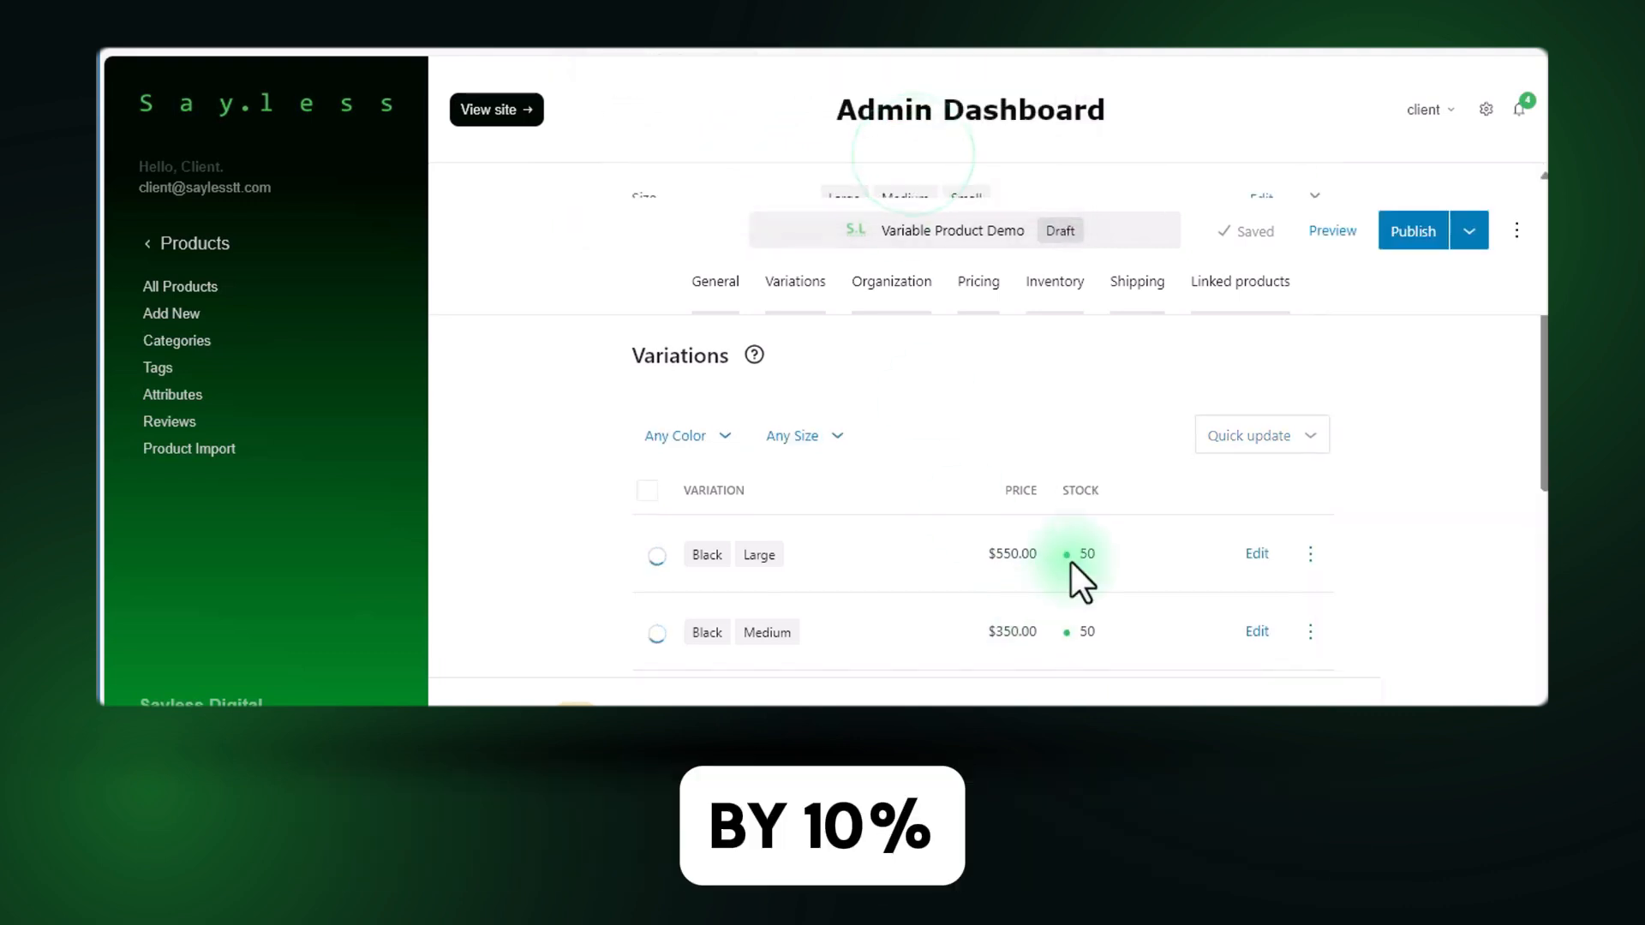
Check the price and stock of every variation in the variations list and look over the variation options.
{"action": "scroll", "coordinate": [1071, 562], "scroll_direction": "down", "scroll_amount": 3}
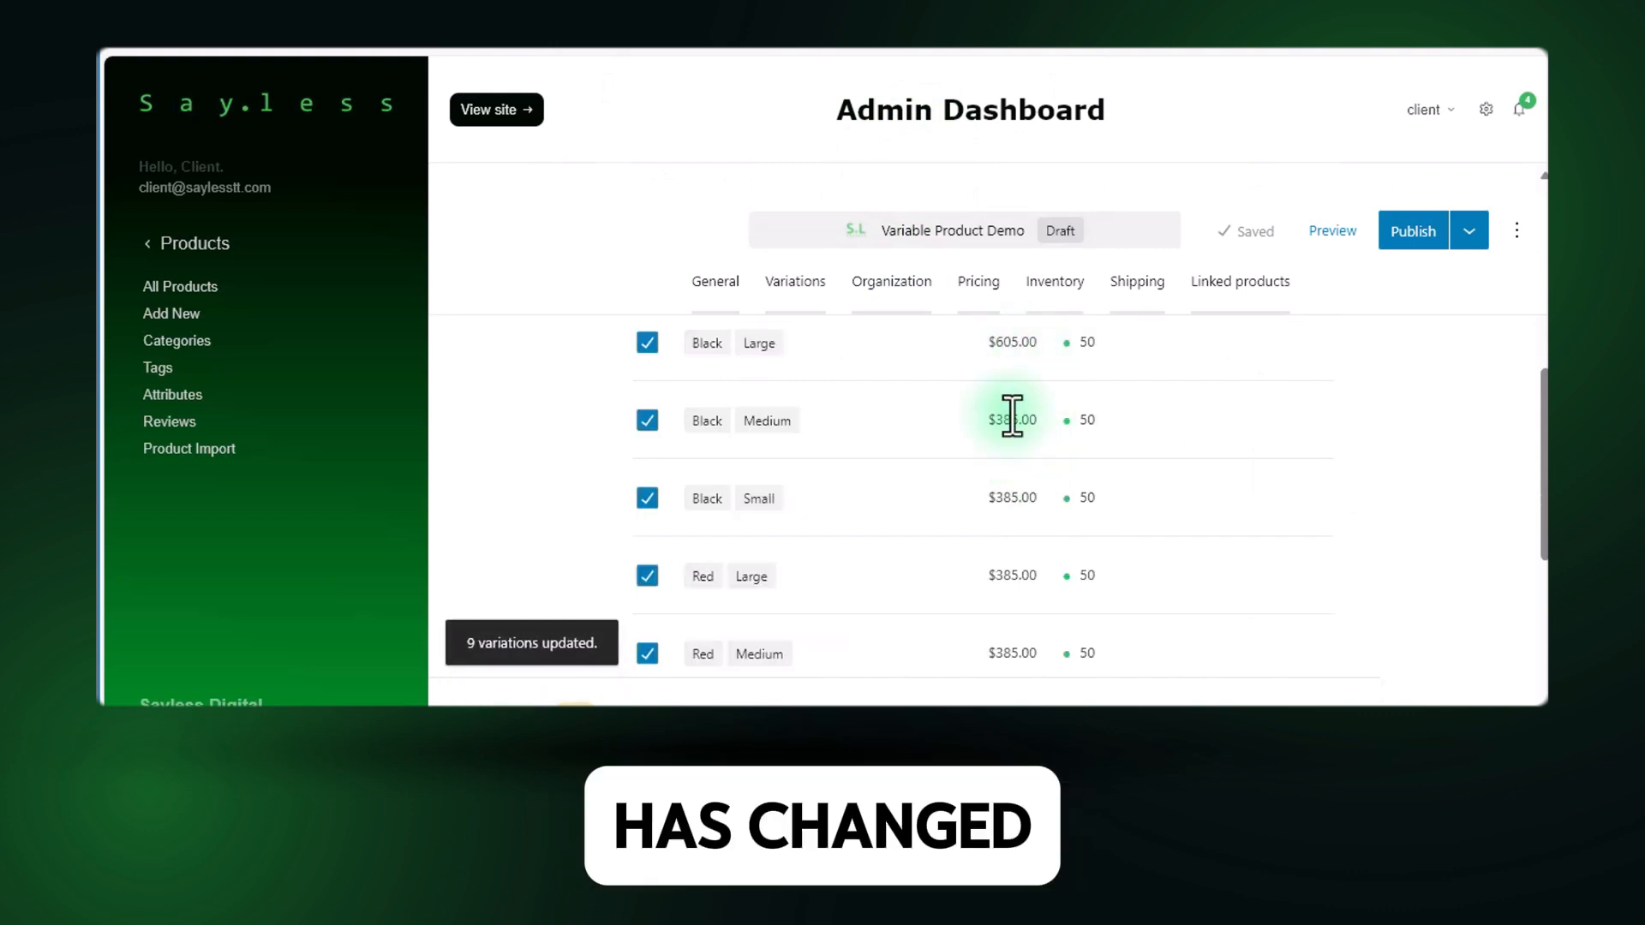
{"action": "scroll", "coordinate": [1016, 505], "scroll_direction": "down", "scroll_amount": 3}
{"action": "scroll", "coordinate": [1017, 527], "scroll_direction": "up", "scroll_amount": 4}
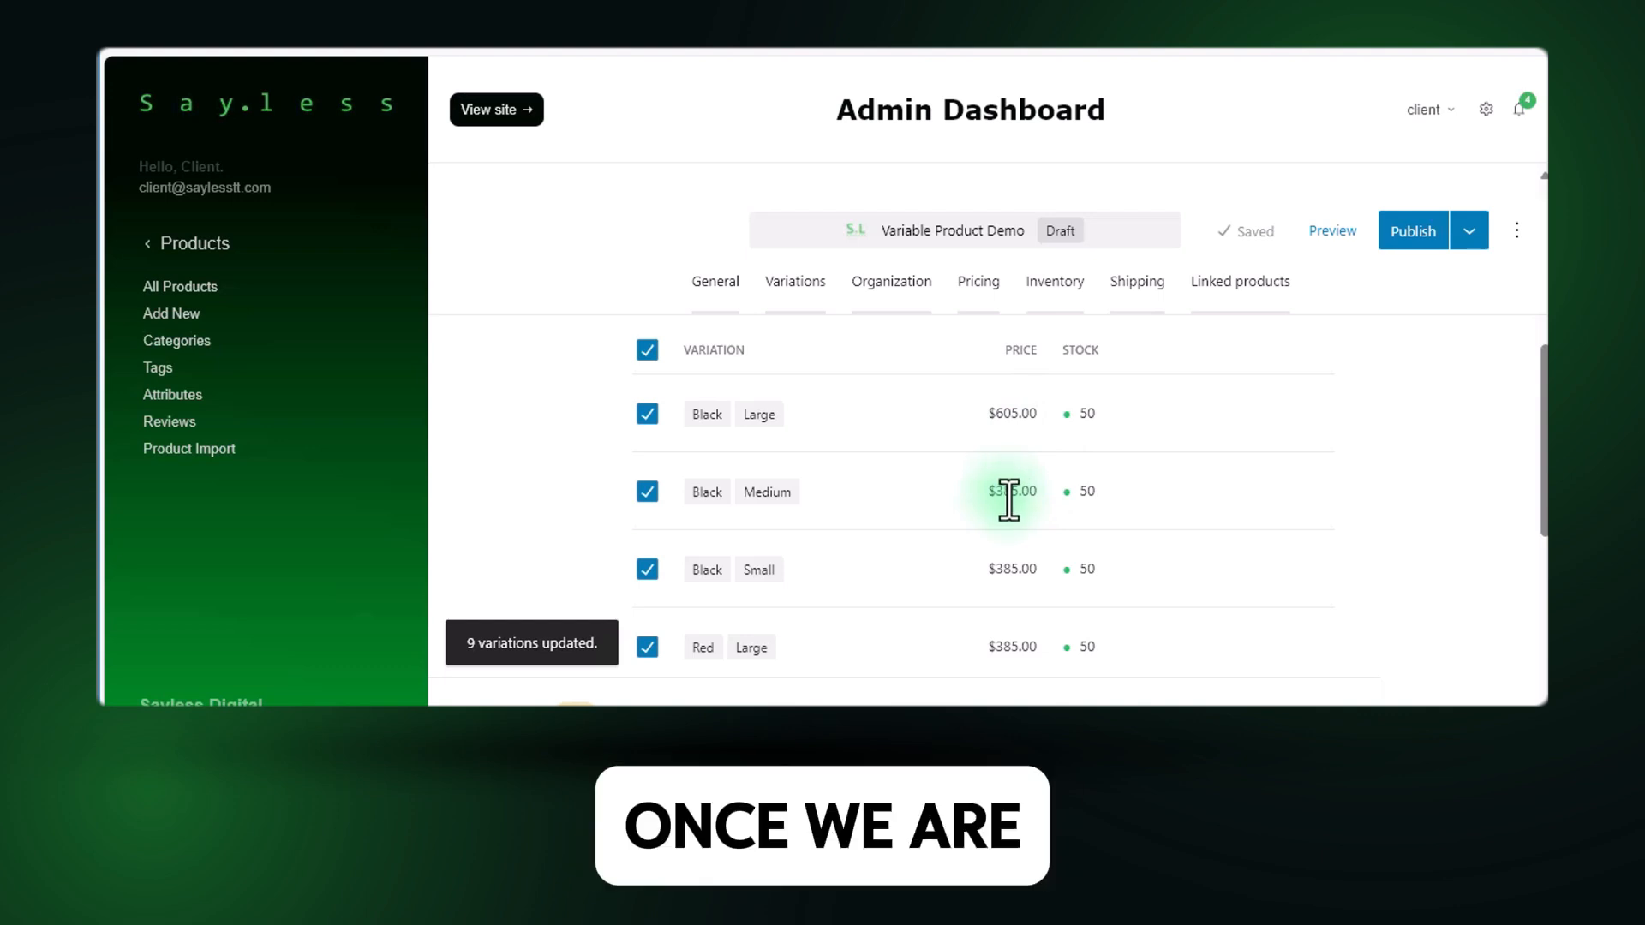
{"action": "scroll", "coordinate": [1006, 493], "scroll_direction": "down", "scroll_amount": 6}
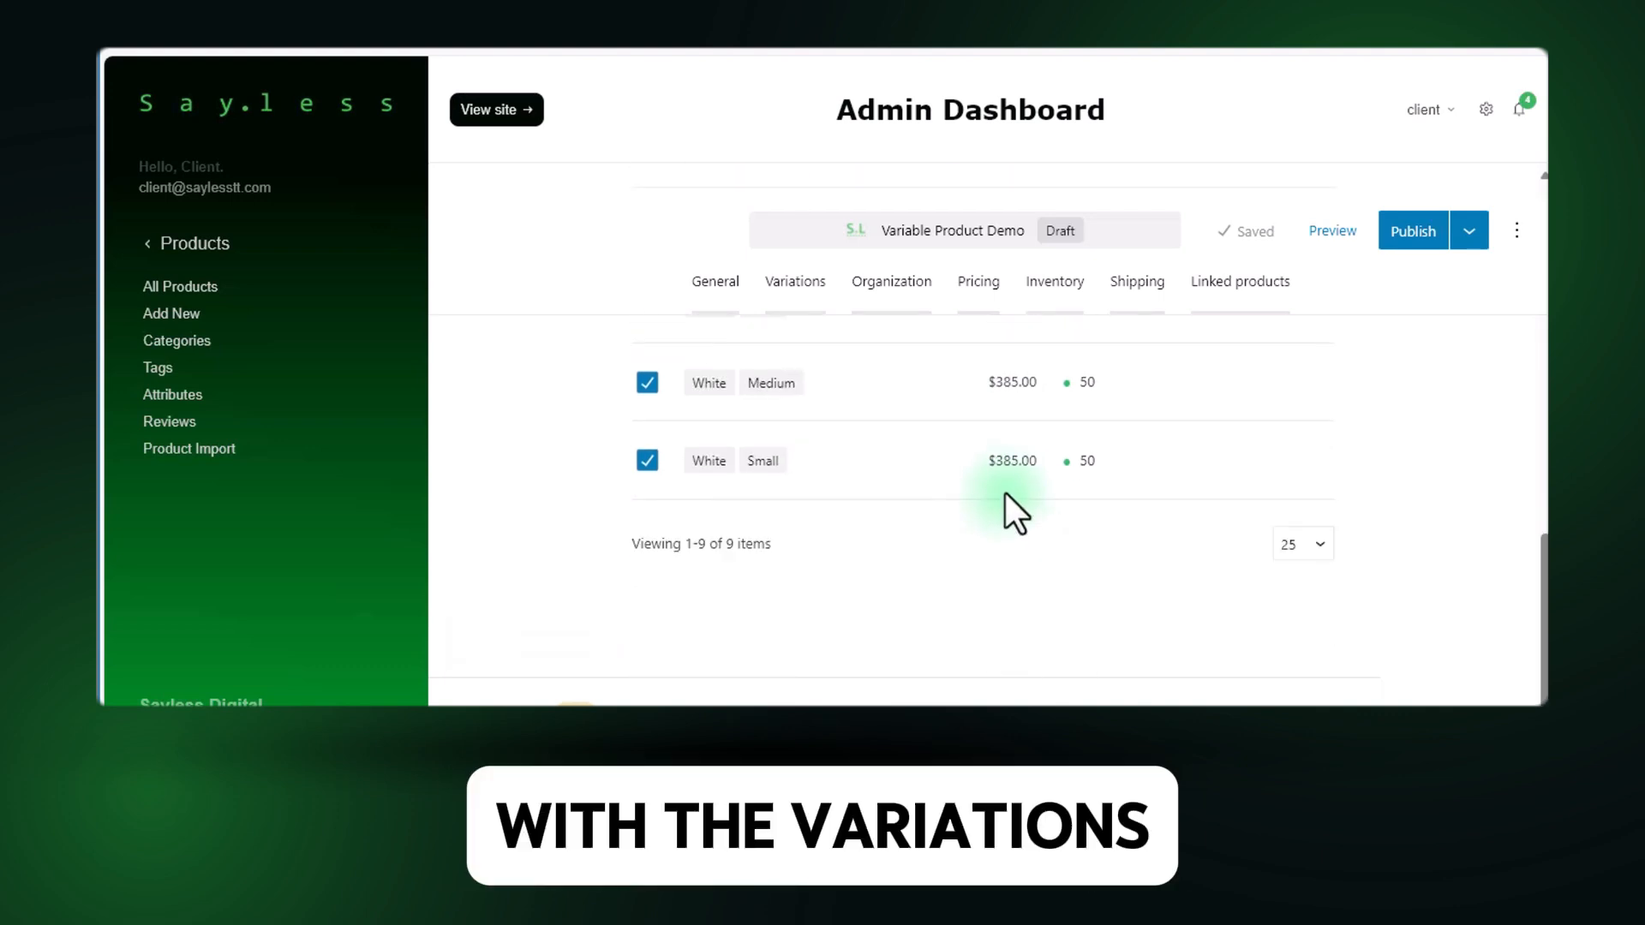
{"action": "scroll", "coordinate": [1009, 497], "scroll_direction": "up", "scroll_amount": 8}
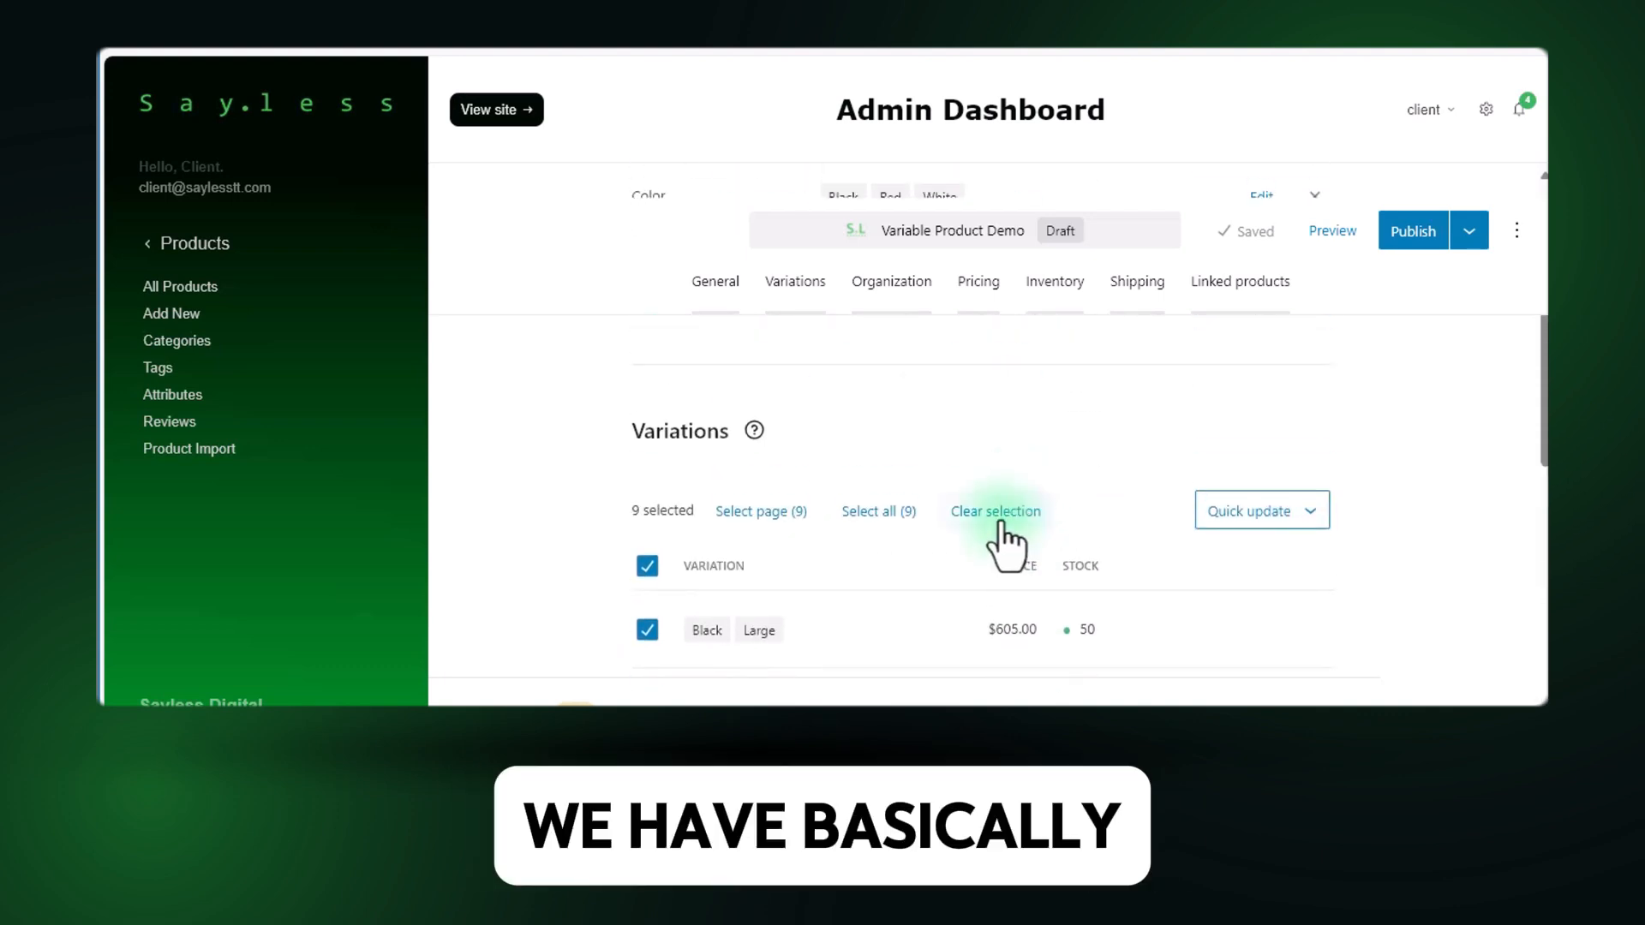
{"action": "scroll", "coordinate": [1000, 524], "scroll_direction": "up", "scroll_amount": 5}
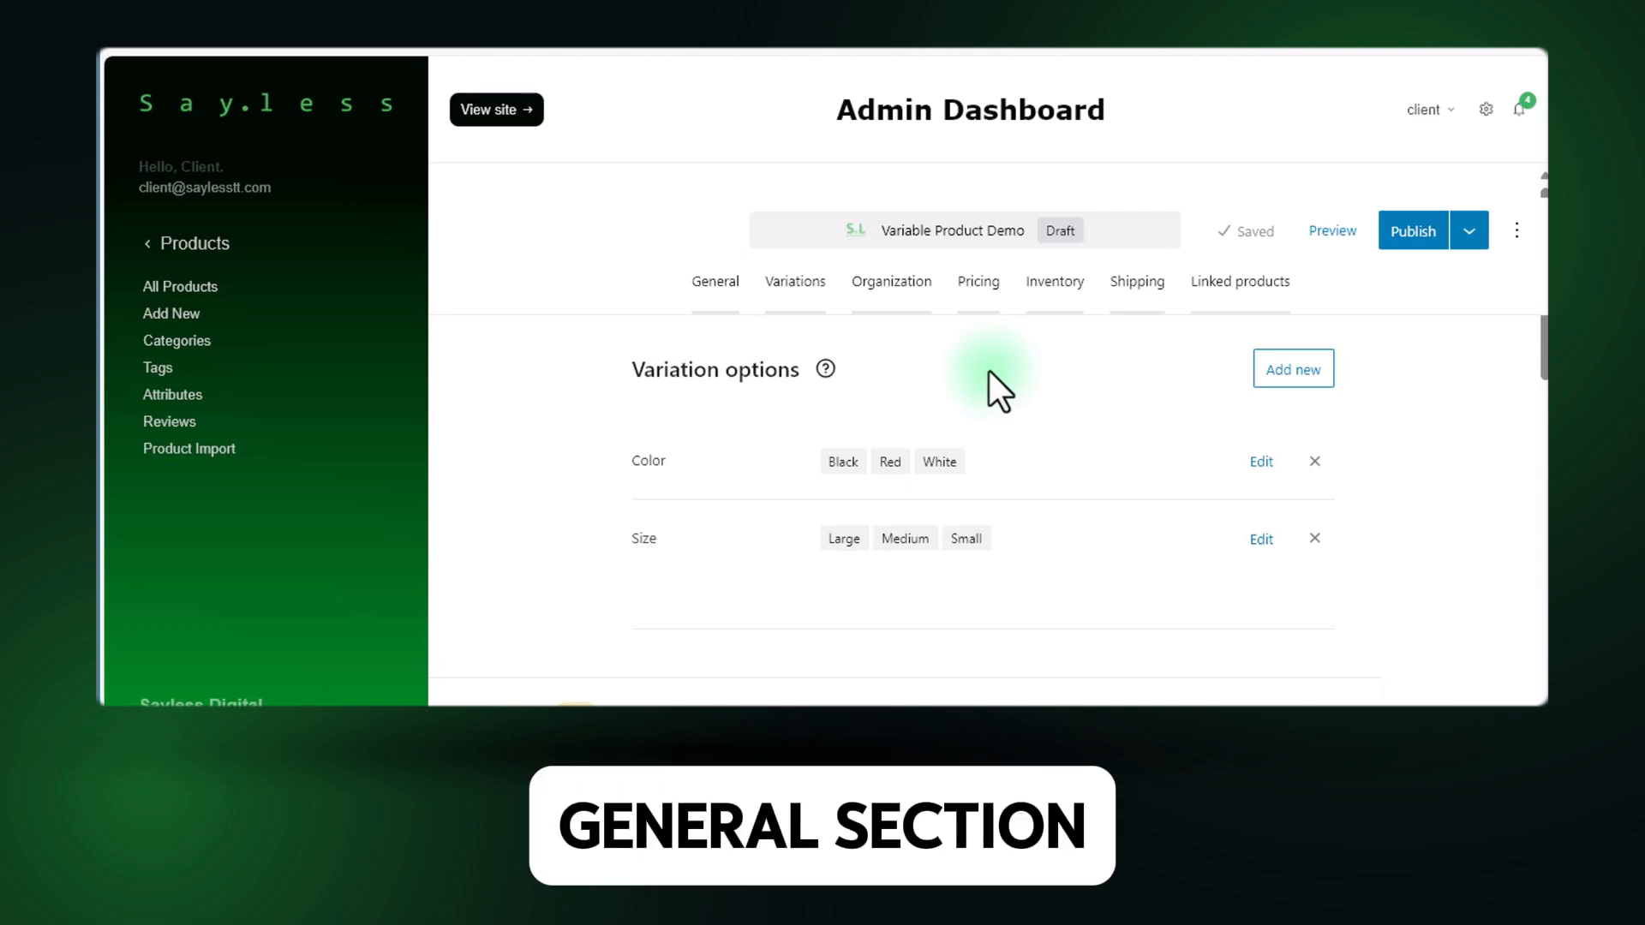
Review the main product's general details, including its summary and description.
{"action": "left_click", "coordinate": [713, 282]}
{"action": "scroll", "coordinate": [754, 466], "scroll_direction": "down", "scroll_amount": 4}
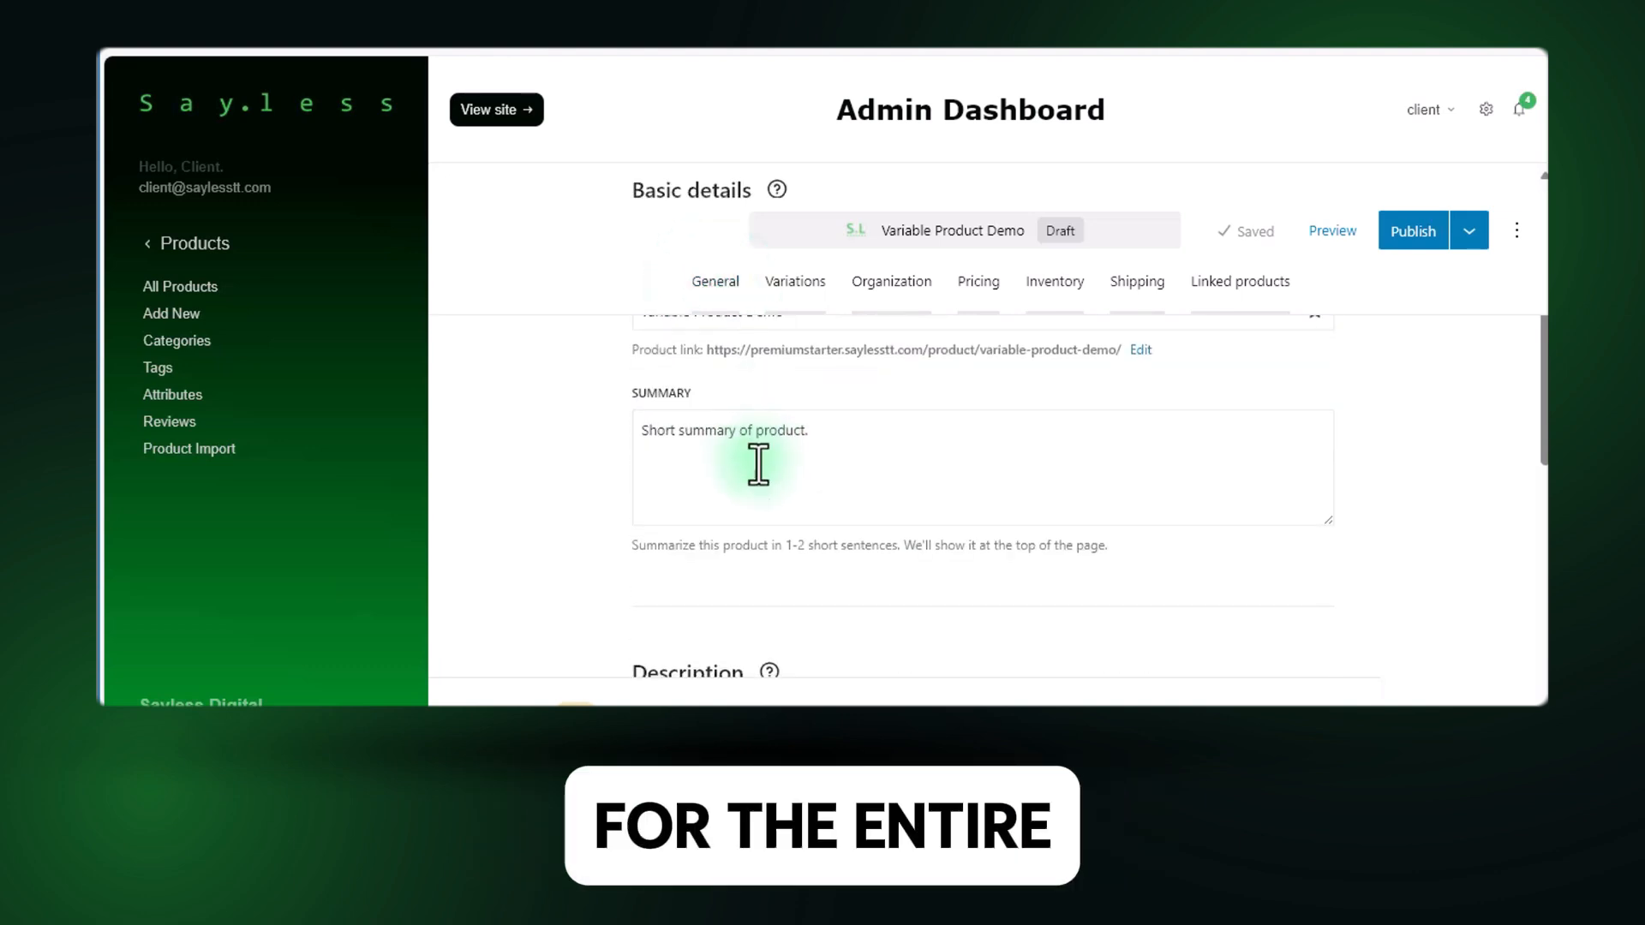
{"action": "scroll", "coordinate": [876, 463], "scroll_direction": "down", "scroll_amount": 4}
{"action": "scroll", "coordinate": [823, 499], "scroll_direction": "down", "scroll_amount": 2}
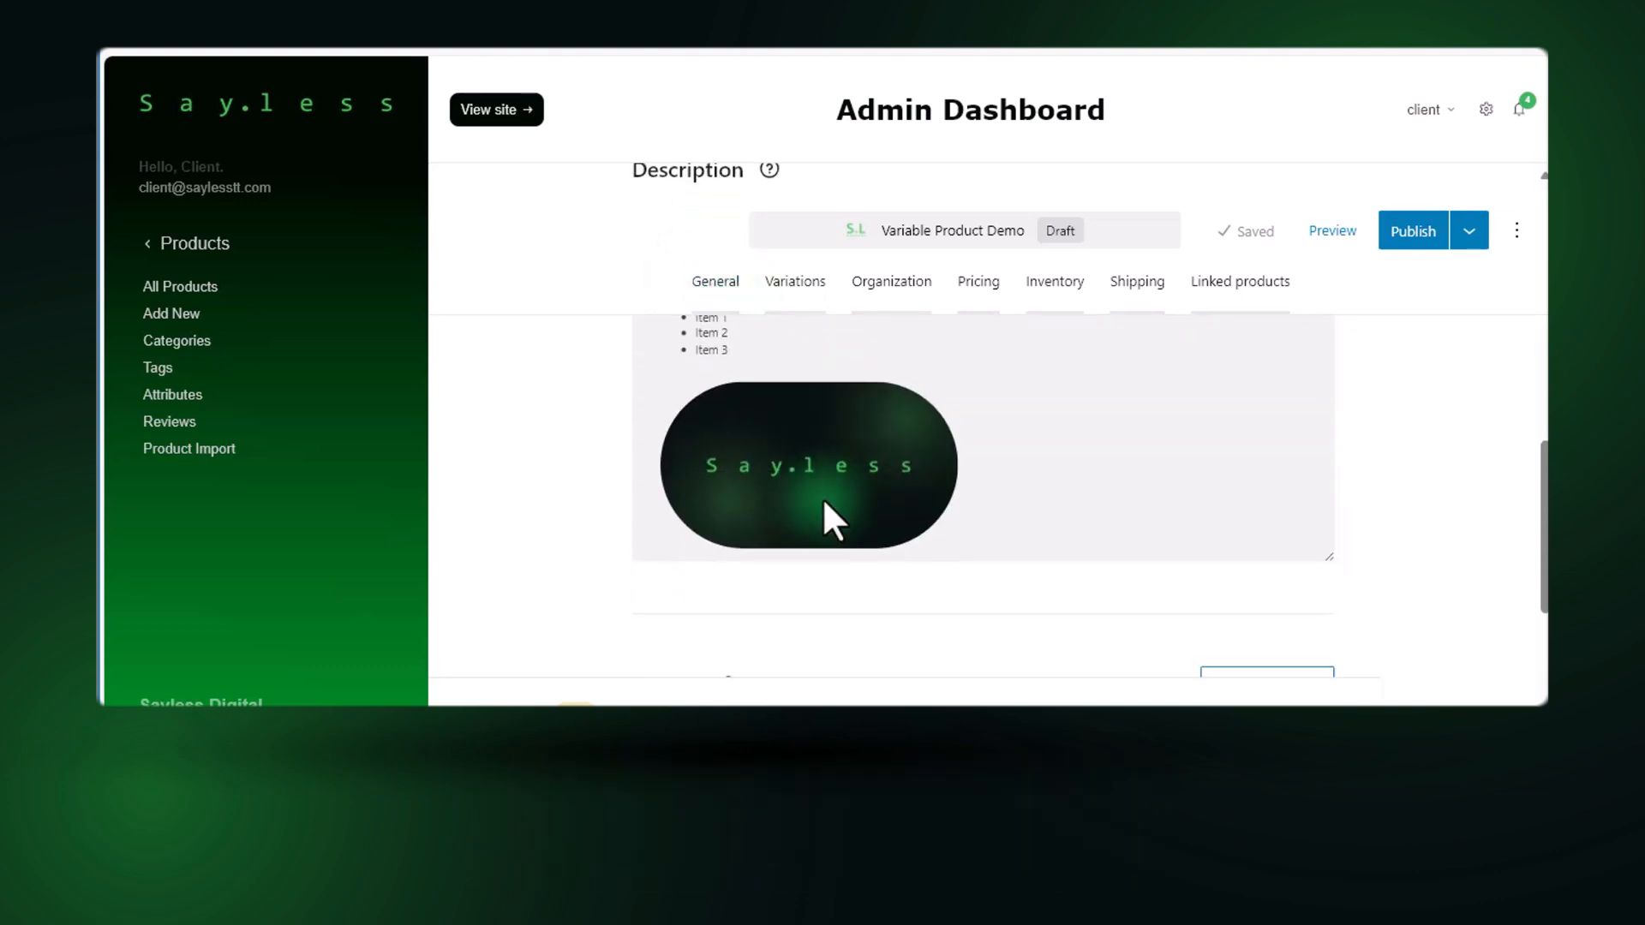
{"action": "scroll", "coordinate": [821, 497], "scroll_direction": "up", "scroll_amount": 2}
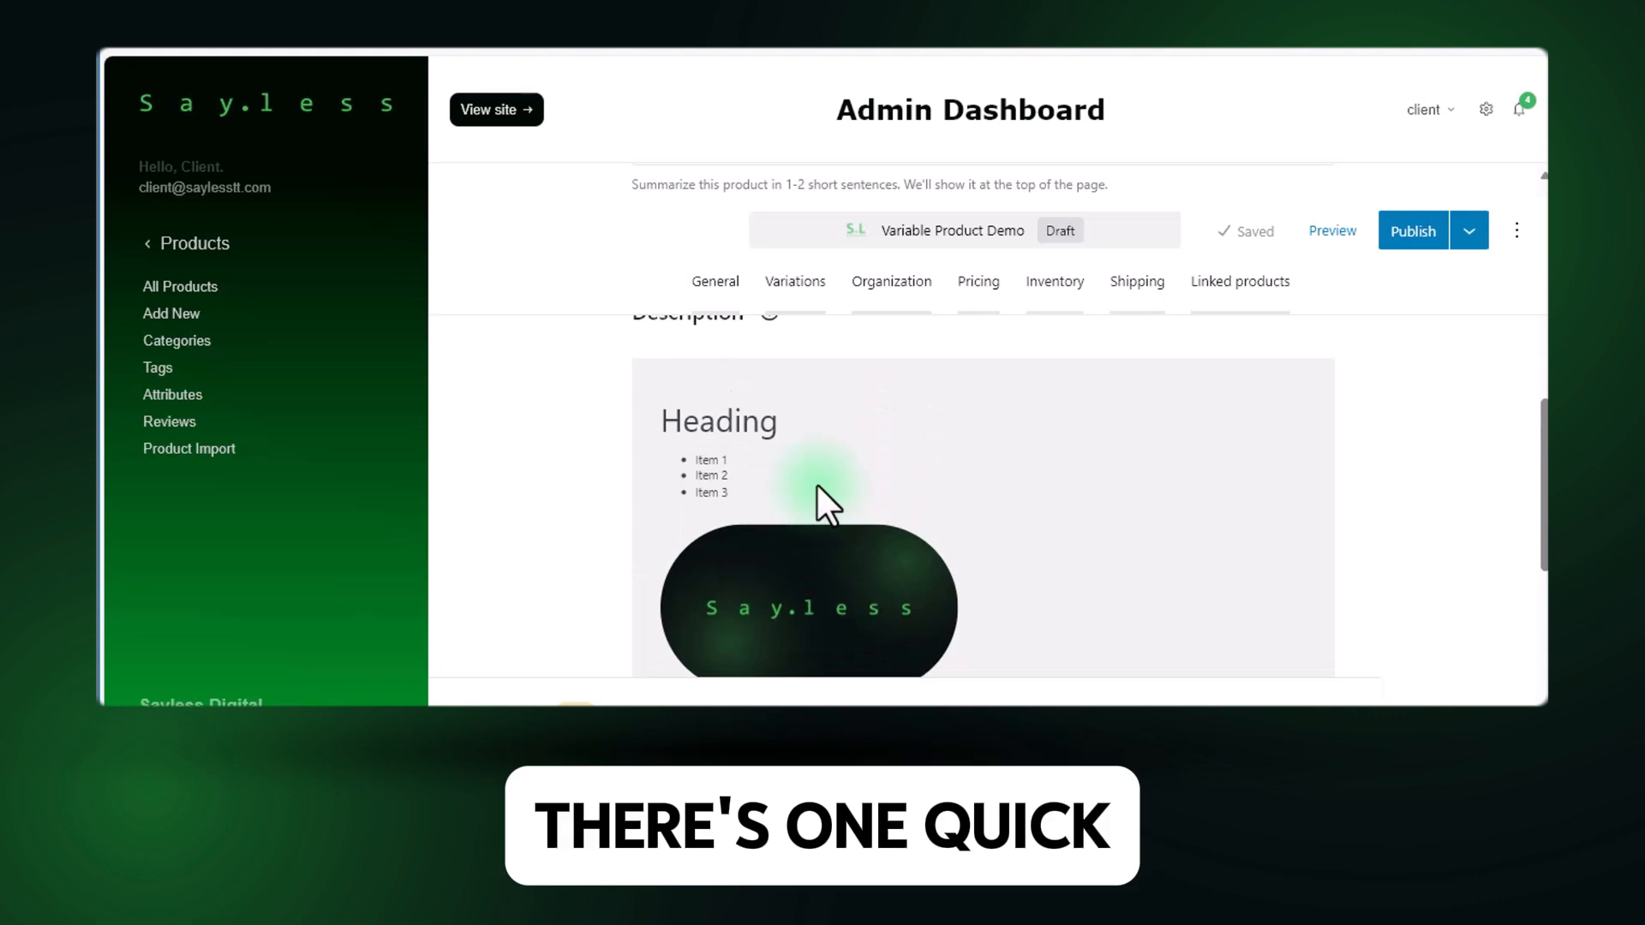
{"action": "scroll", "coordinate": [818, 485], "scroll_direction": "up", "scroll_amount": 4}
{"action": "scroll", "coordinate": [821, 488], "scroll_direction": "up", "scroll_amount": 3}
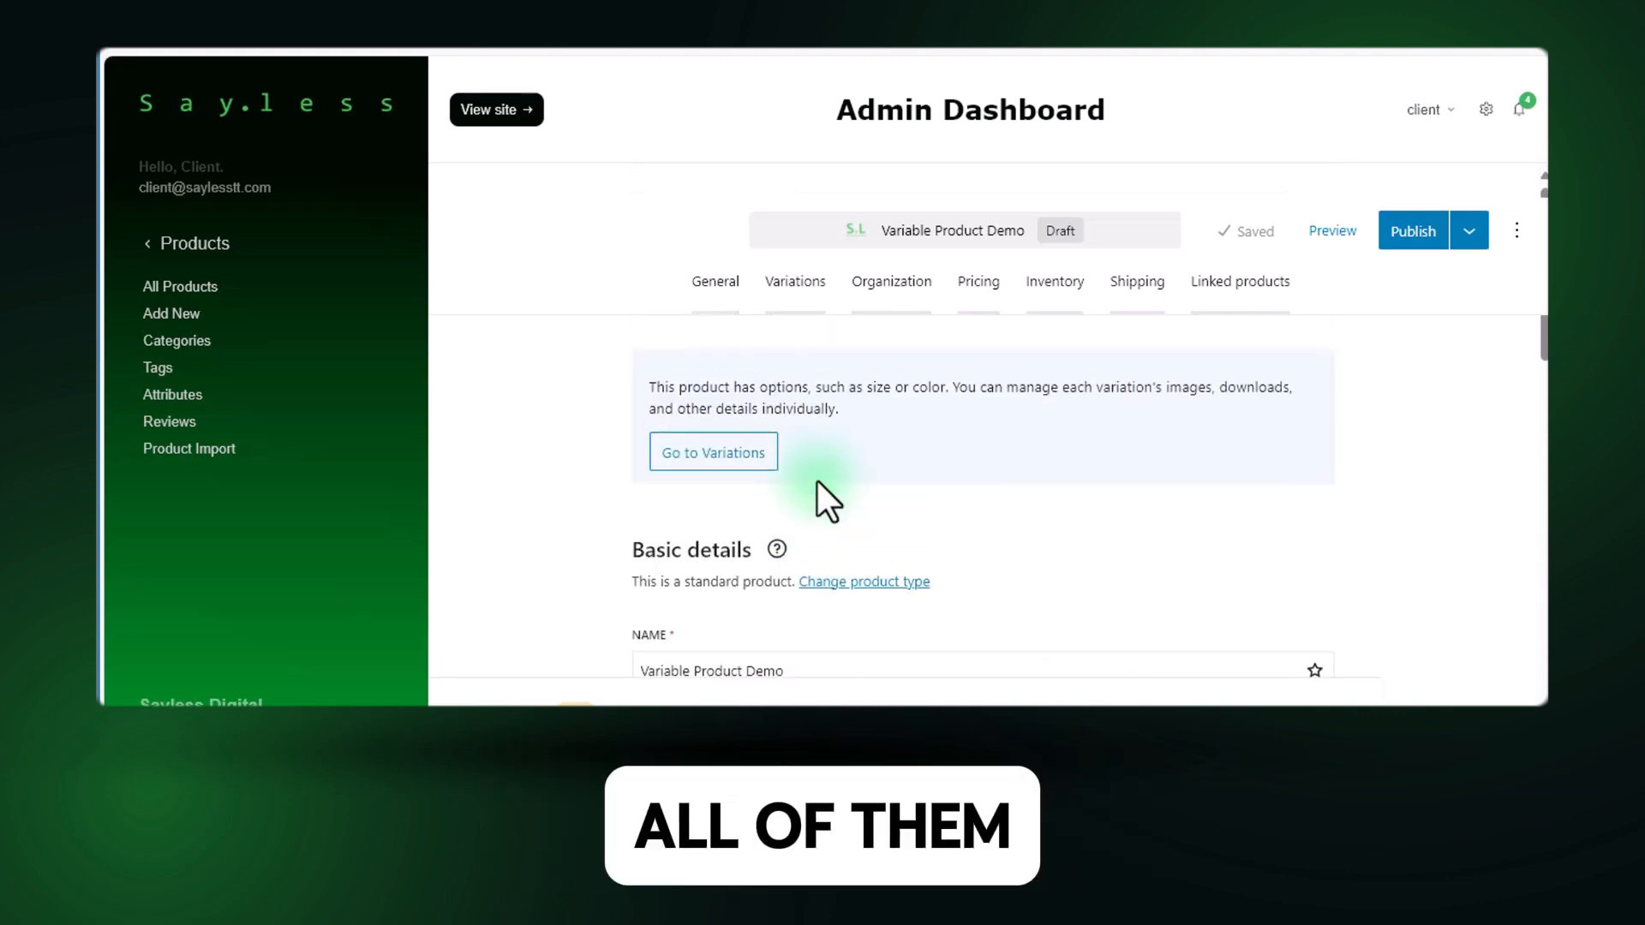
Create a new product category named "Demo Products" in the product's organization settings, without a parent category.
{"action": "left_click", "coordinate": [872, 293]}
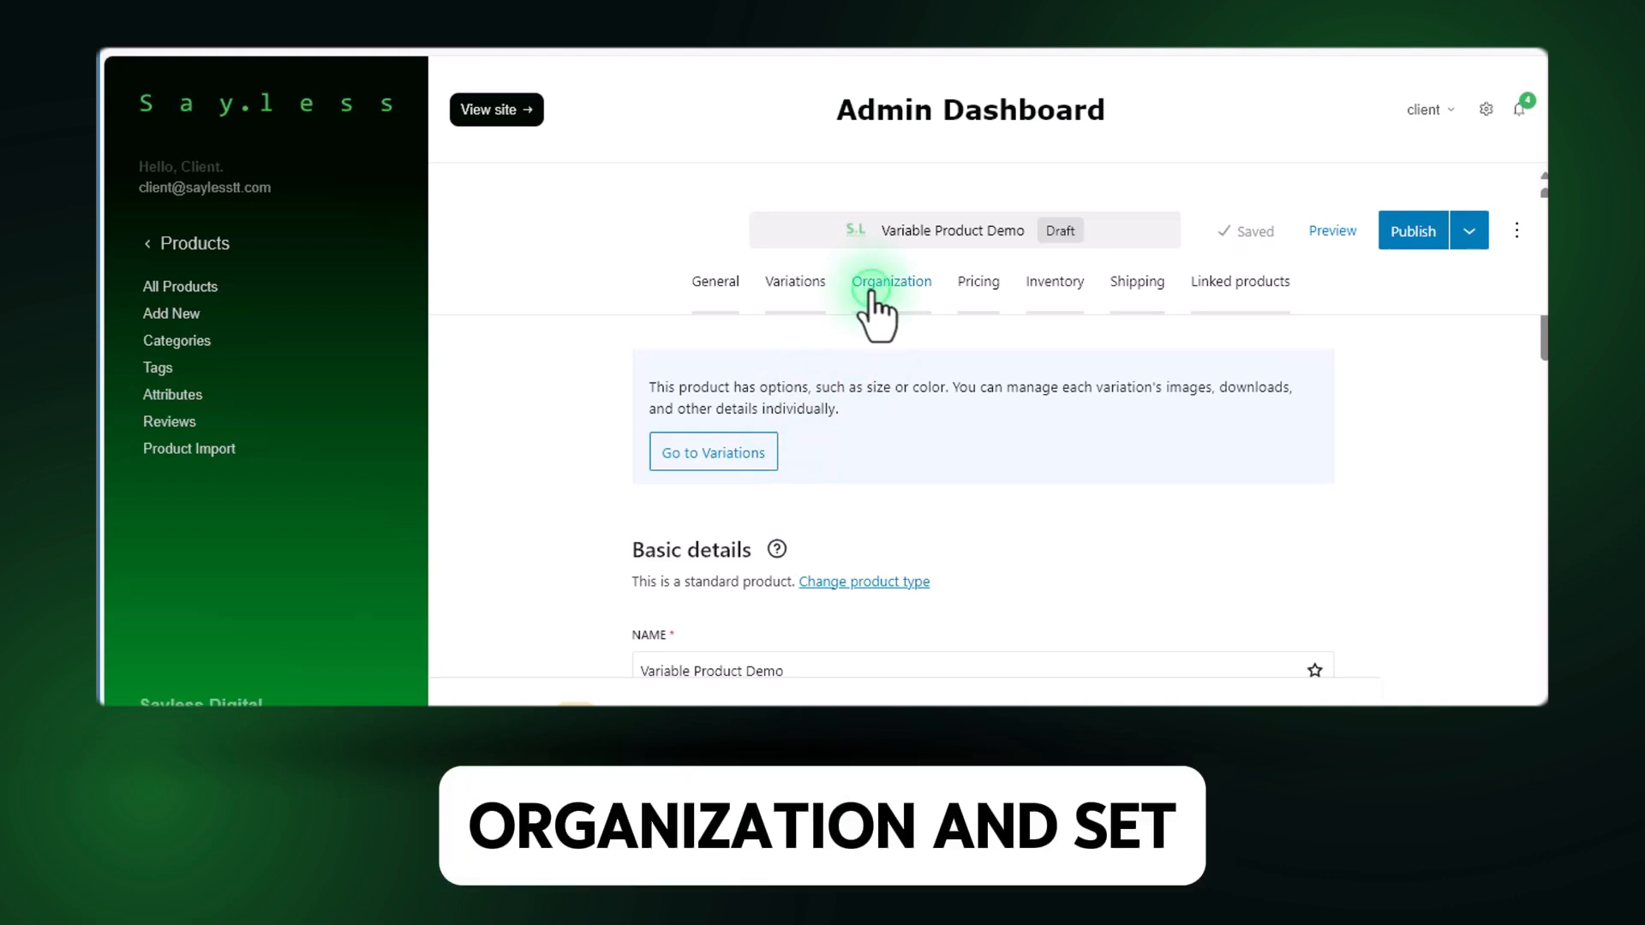
{"action": "left_click", "coordinate": [732, 382]}
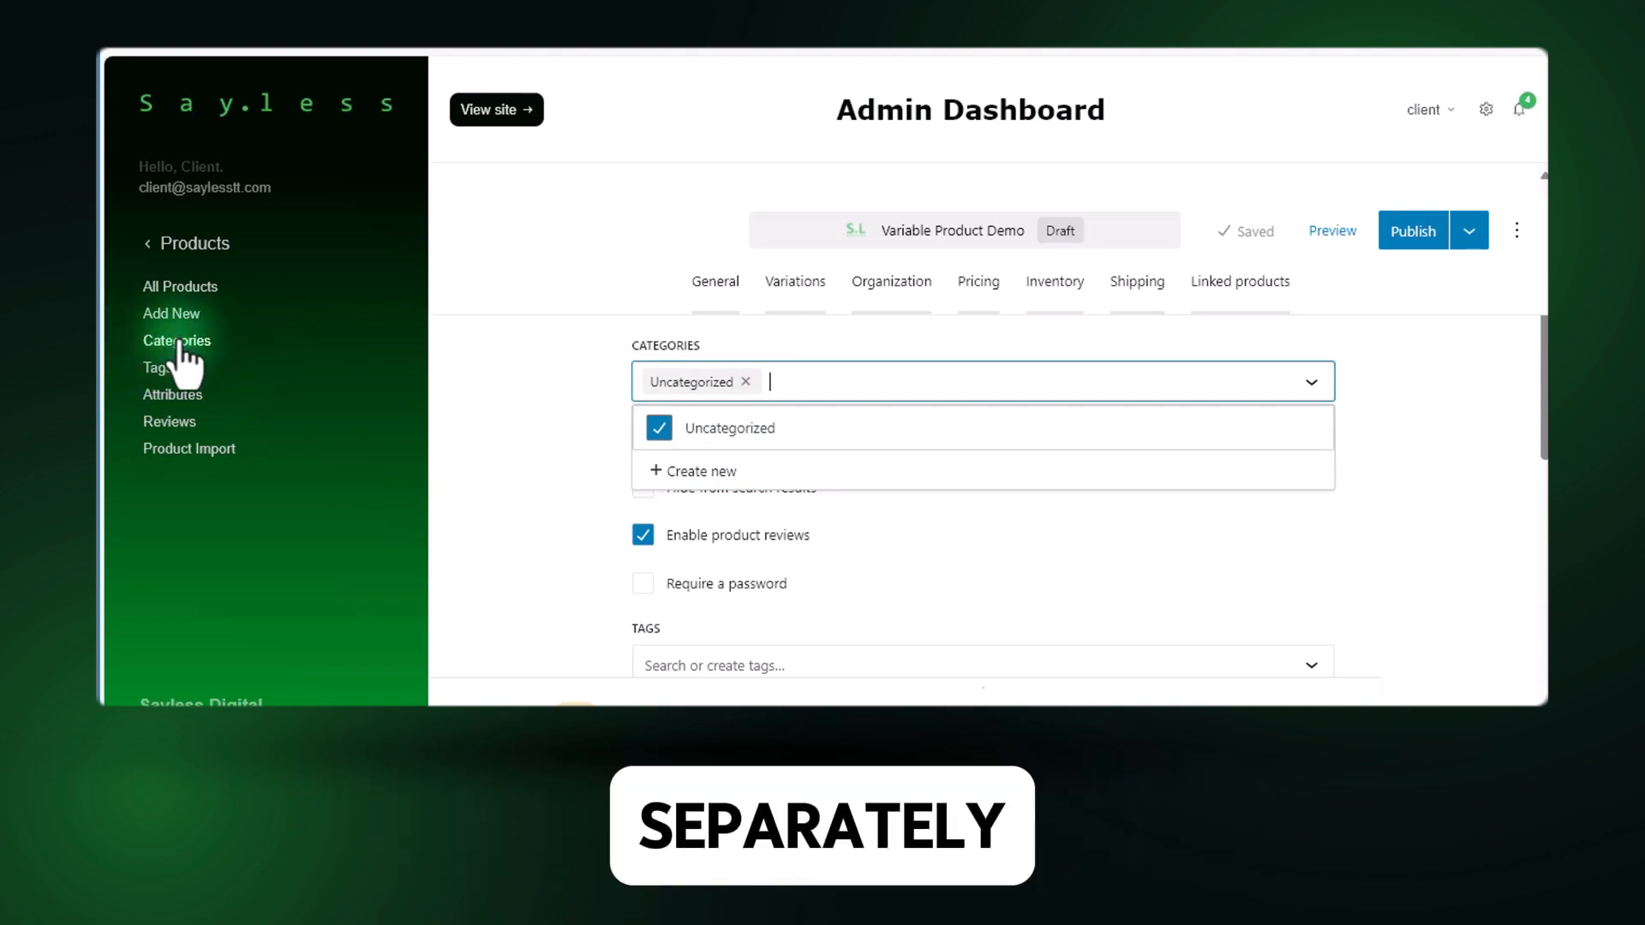
{"action": "left_click", "coordinate": [742, 473]}
{"action": "left_click", "coordinate": [750, 396]}
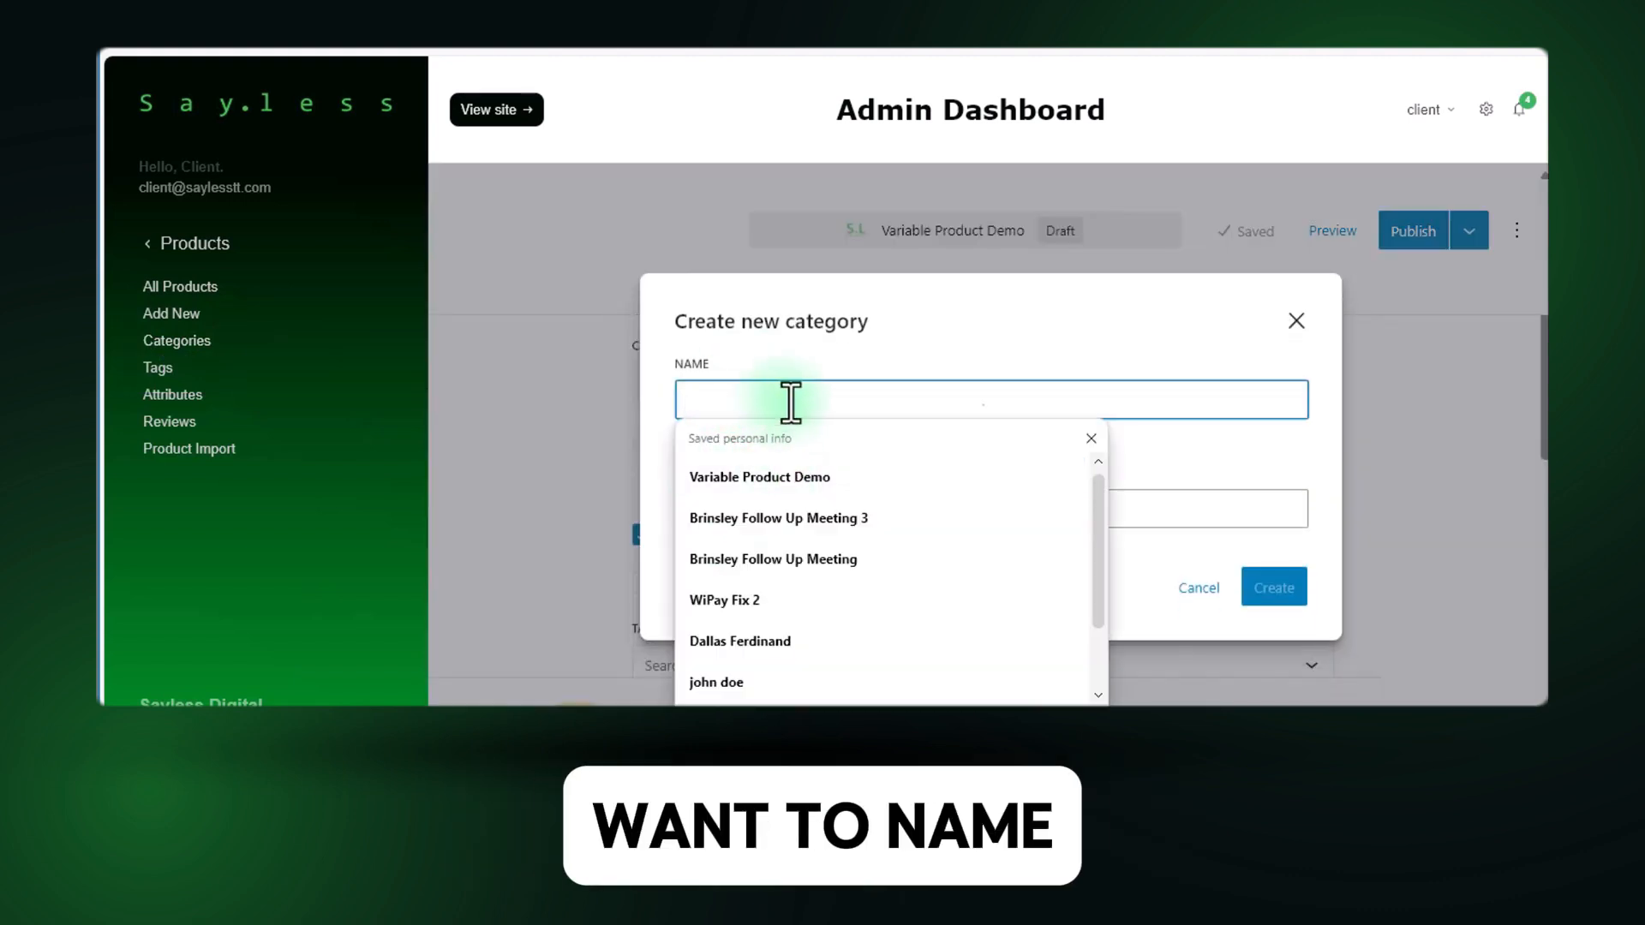
{"action": "type", "text": "dEMO"}
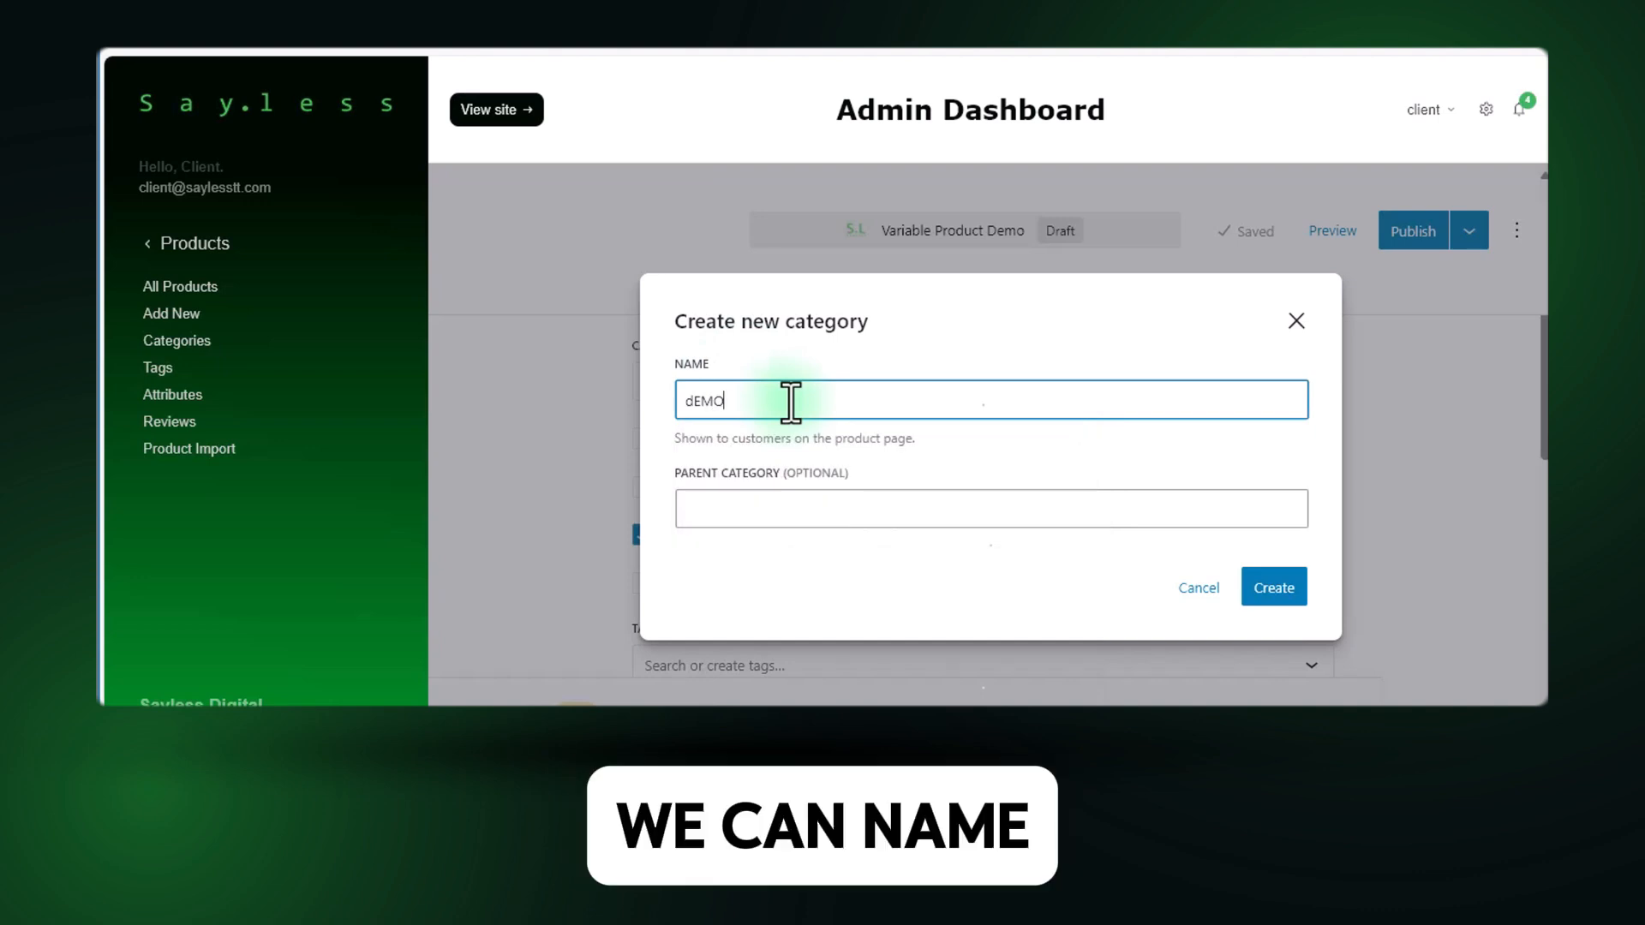
{"action": "key", "text": "BackSpace"}
{"action": "key", "text": "BackSpace"}
{"action": "key", "text": "BackSpace"}
{"action": "key", "text": "BackSpace"}
{"action": "type", "text": "Demo Products"}
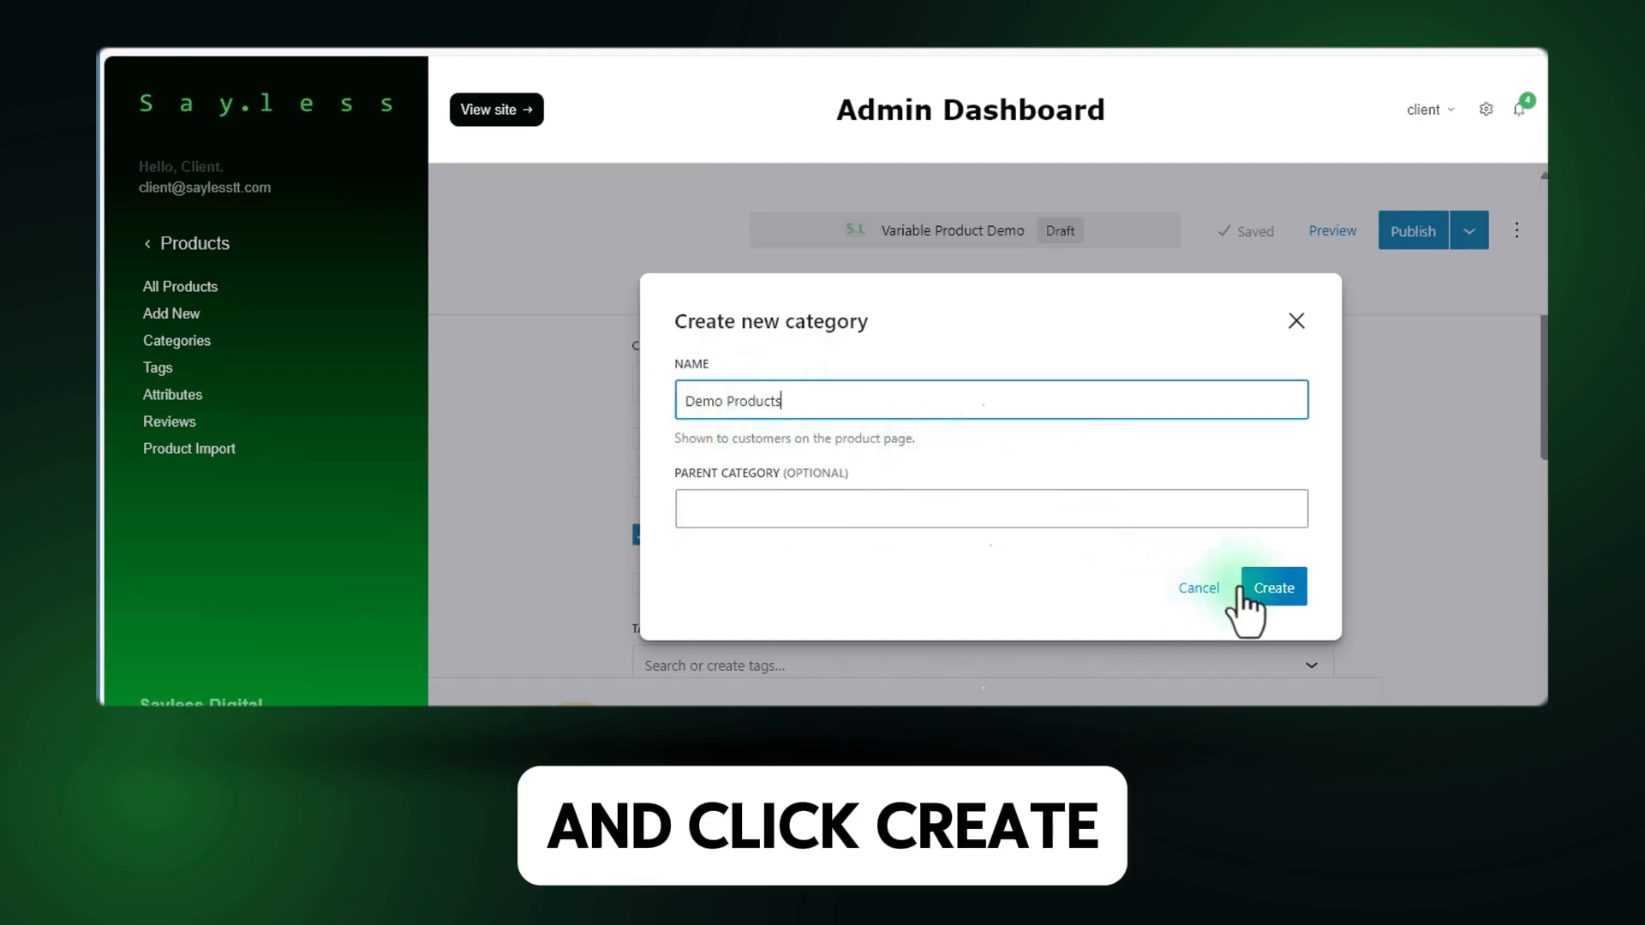
{"action": "left_click", "coordinate": [1264, 595]}
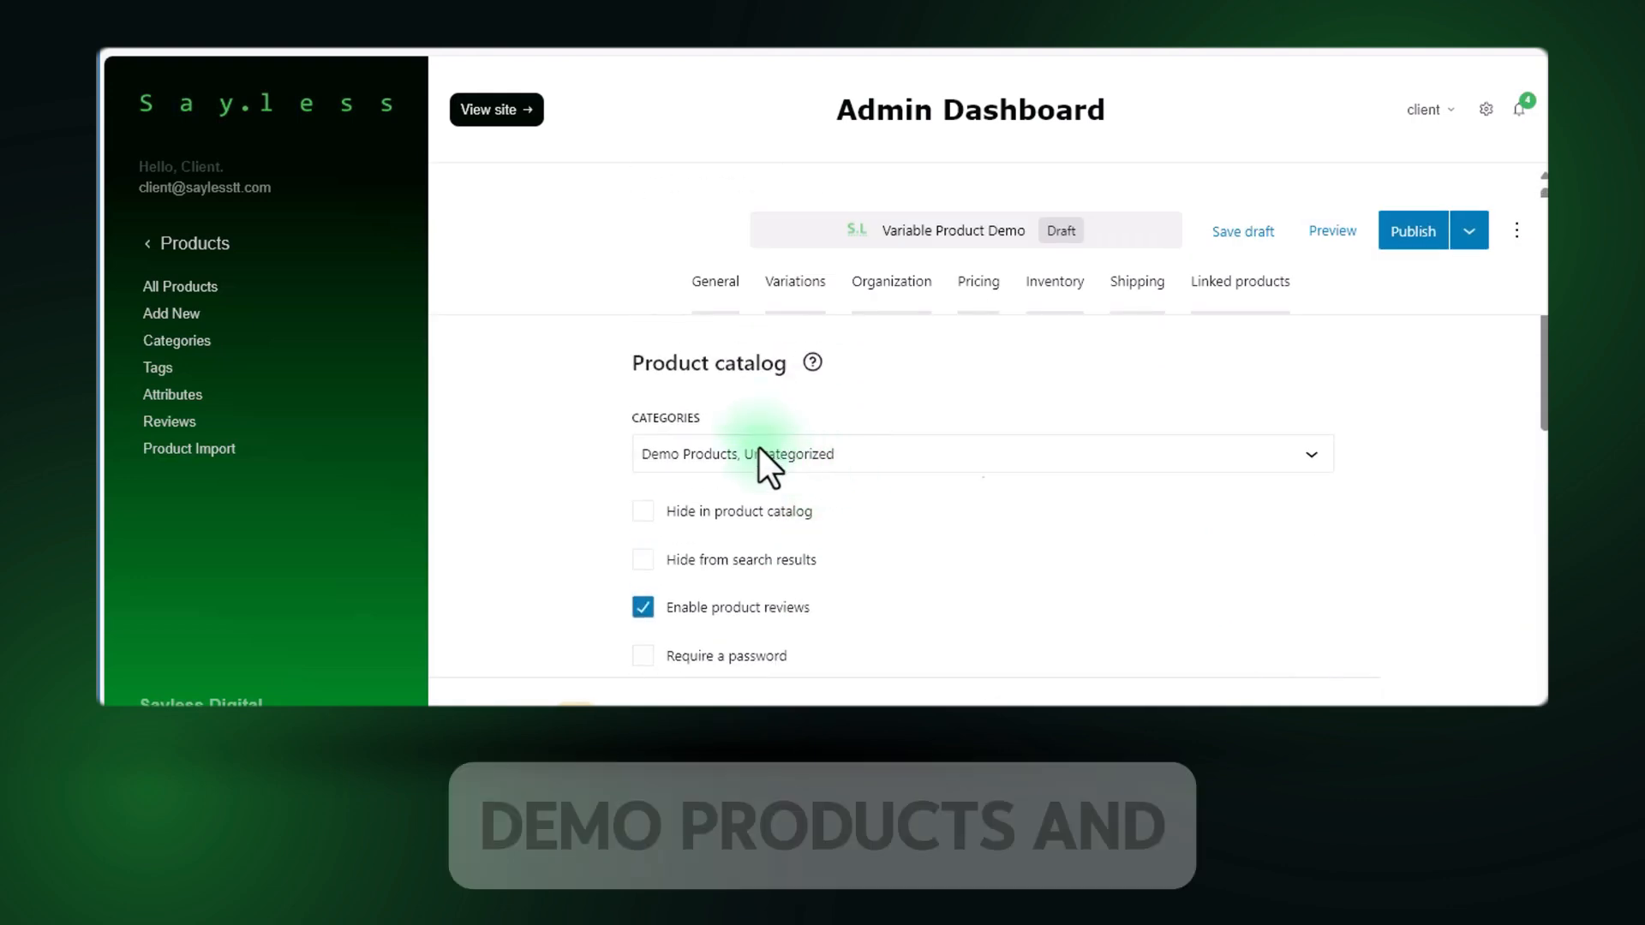
Remove the Uncategorized category from the product, keeping only Demo Products.
{"action": "left_click", "coordinate": [764, 455]}
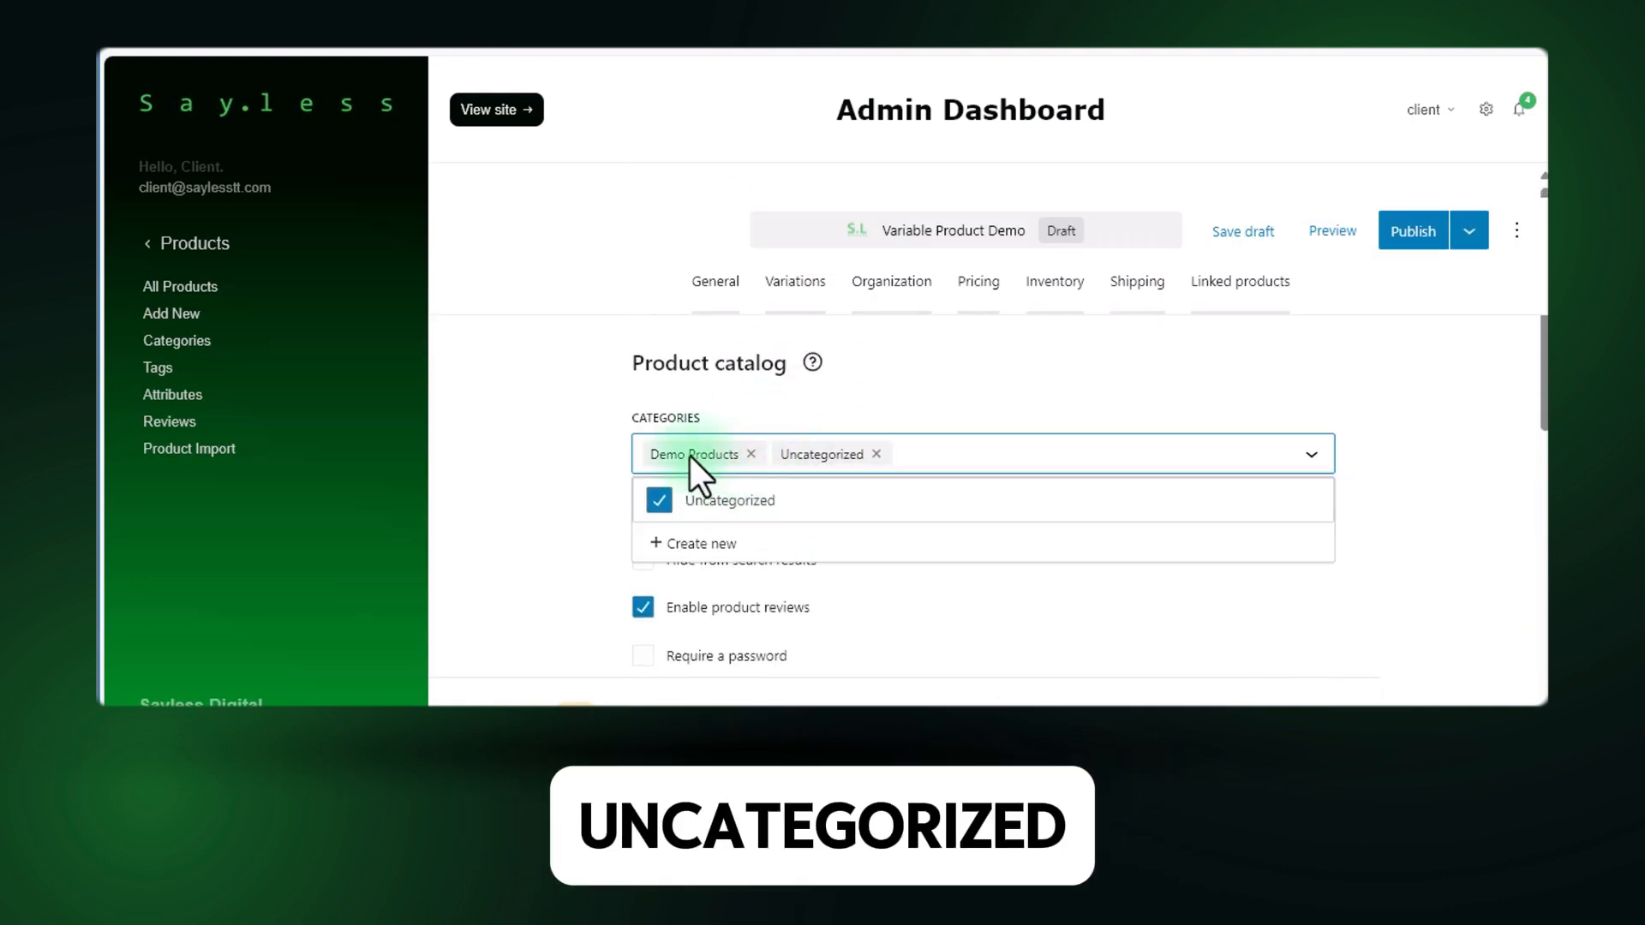
{"action": "left_click", "coordinate": [876, 454]}
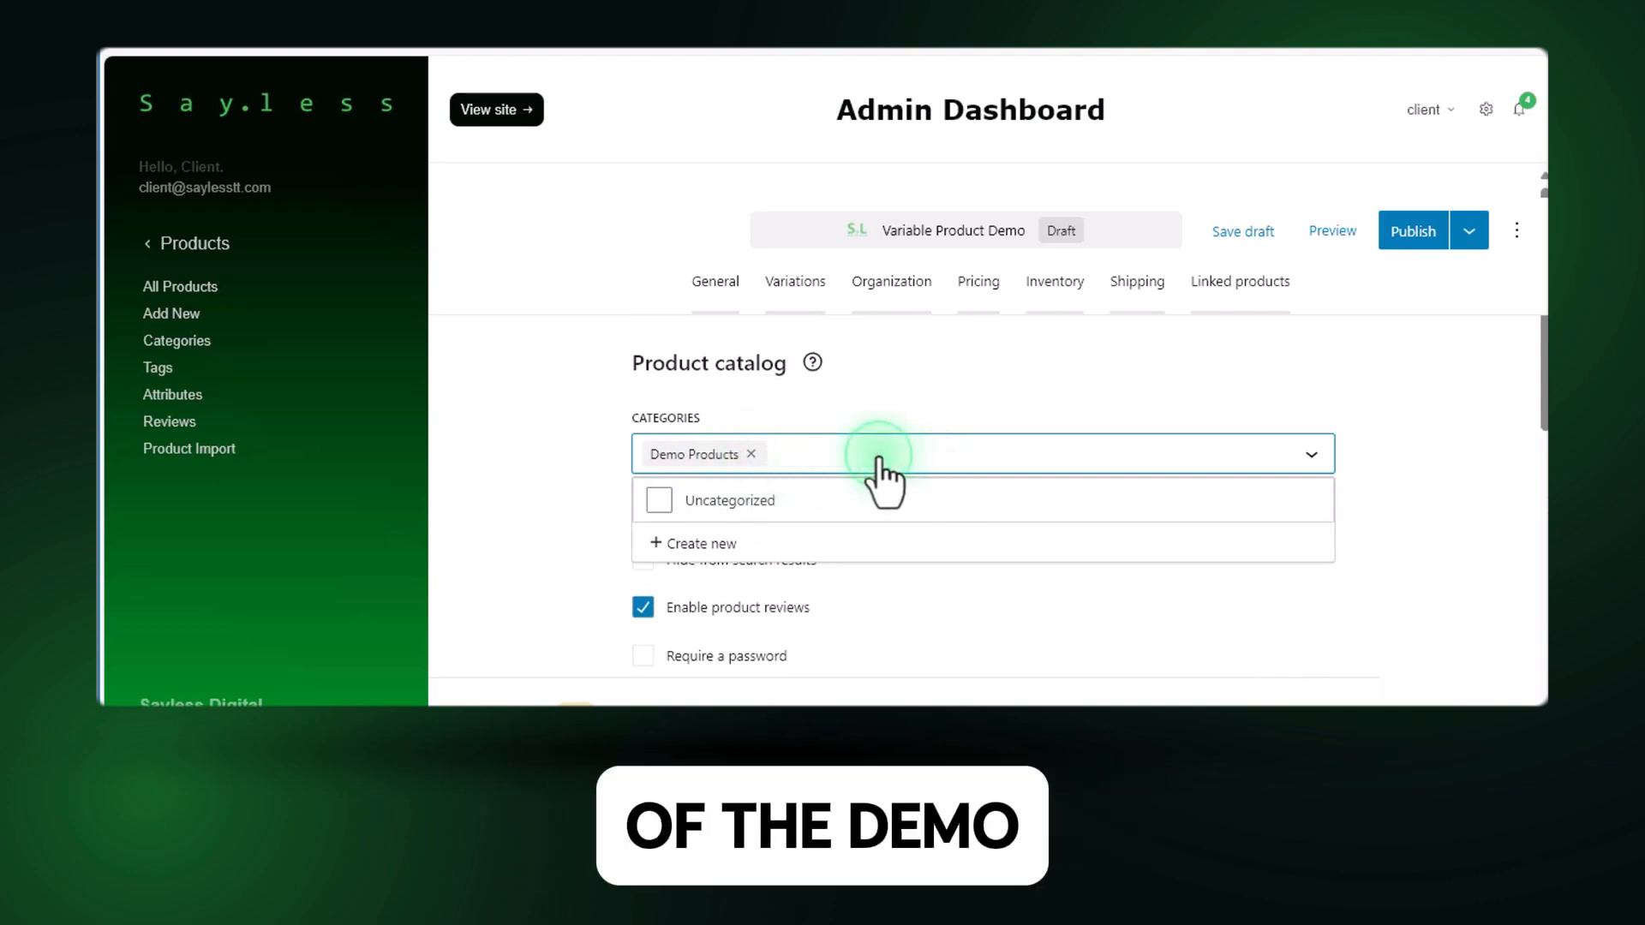
{"action": "left_click", "coordinate": [897, 394]}
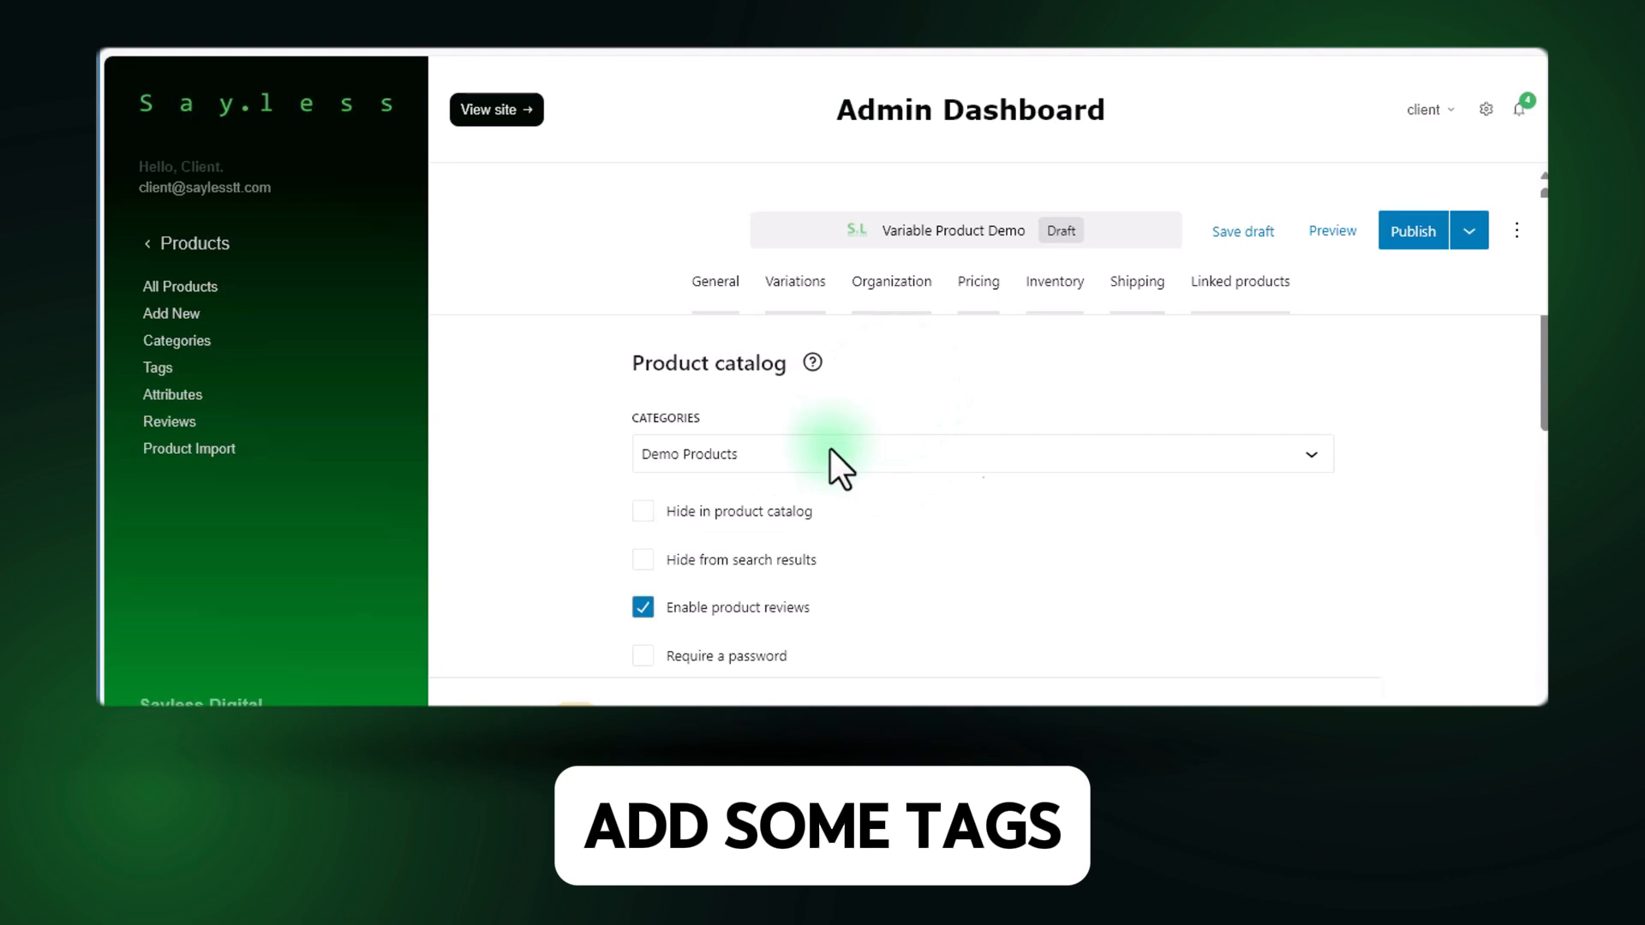
Look over the product's tags, attributes and custom fields settings.
{"action": "scroll", "coordinate": [830, 466], "scroll_direction": "down", "scroll_amount": 3}
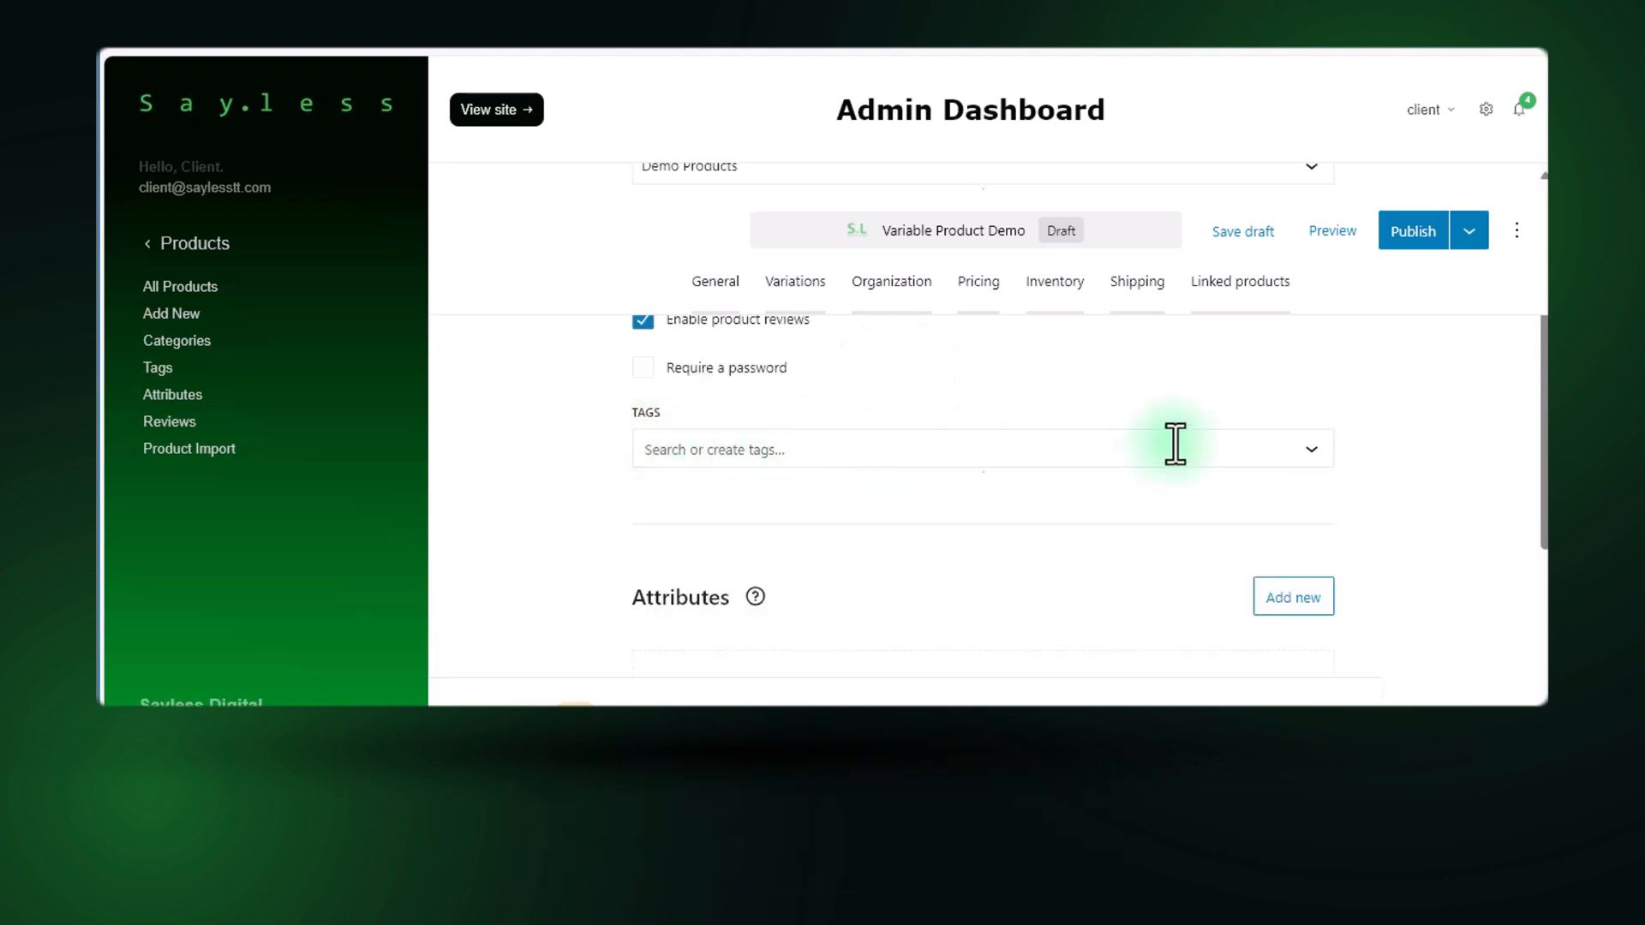
{"action": "left_click", "coordinate": [1300, 450]}
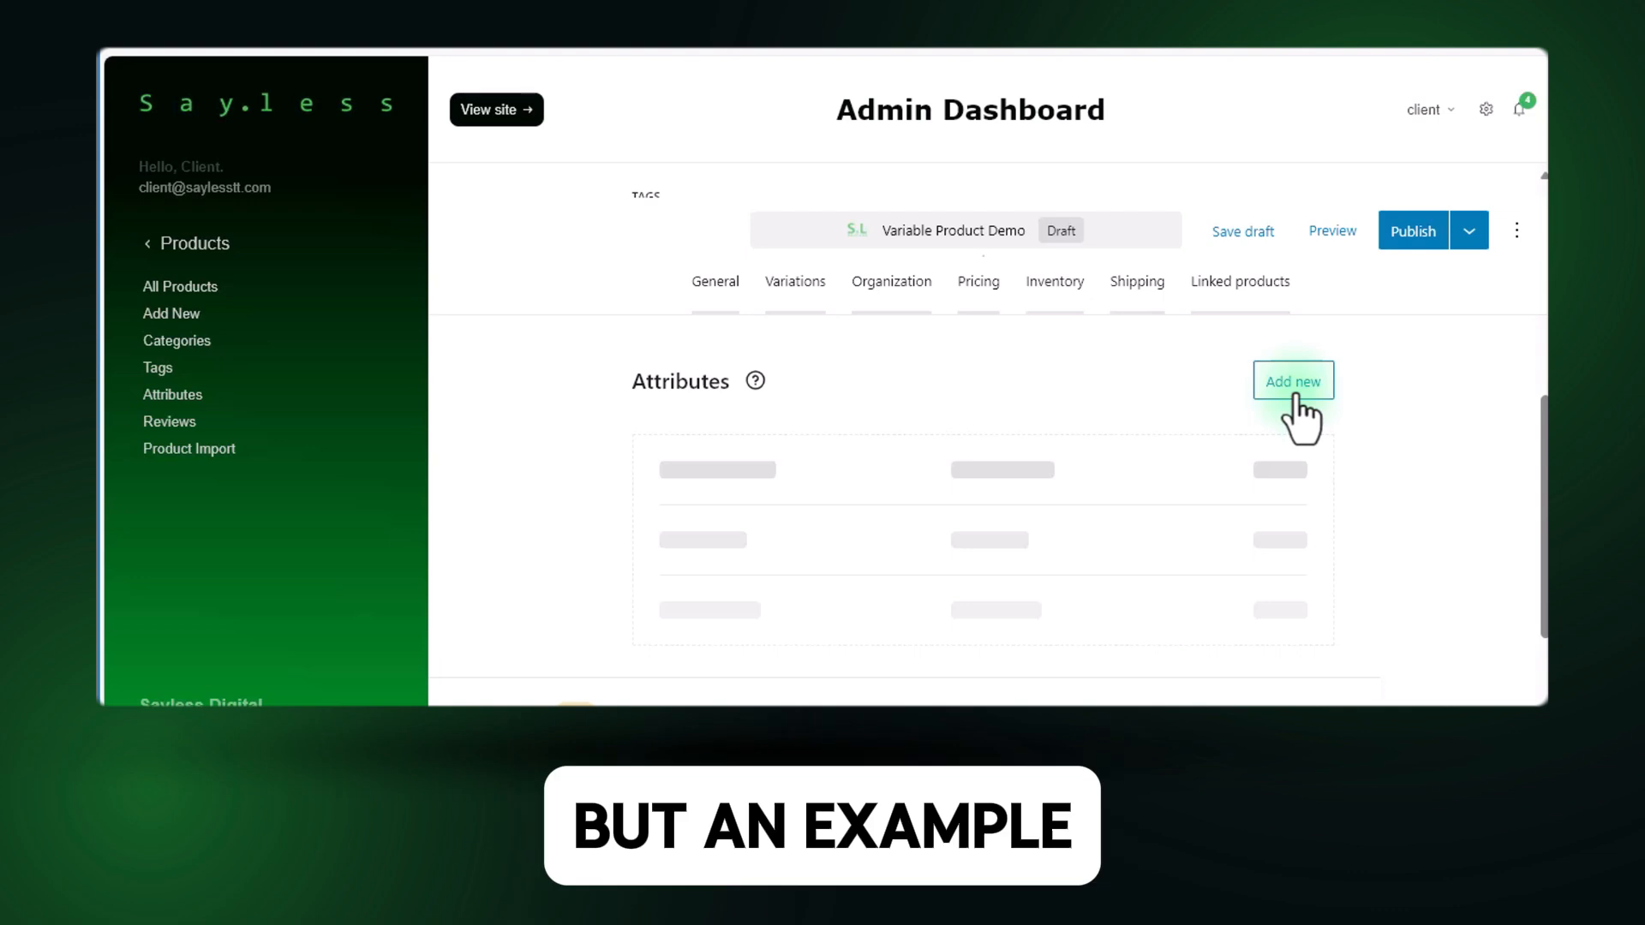
{"action": "scroll", "coordinate": [863, 514], "scroll_direction": "down", "scroll_amount": 3}
{"action": "scroll", "coordinate": [864, 509], "scroll_direction": "up", "scroll_amount": 3}
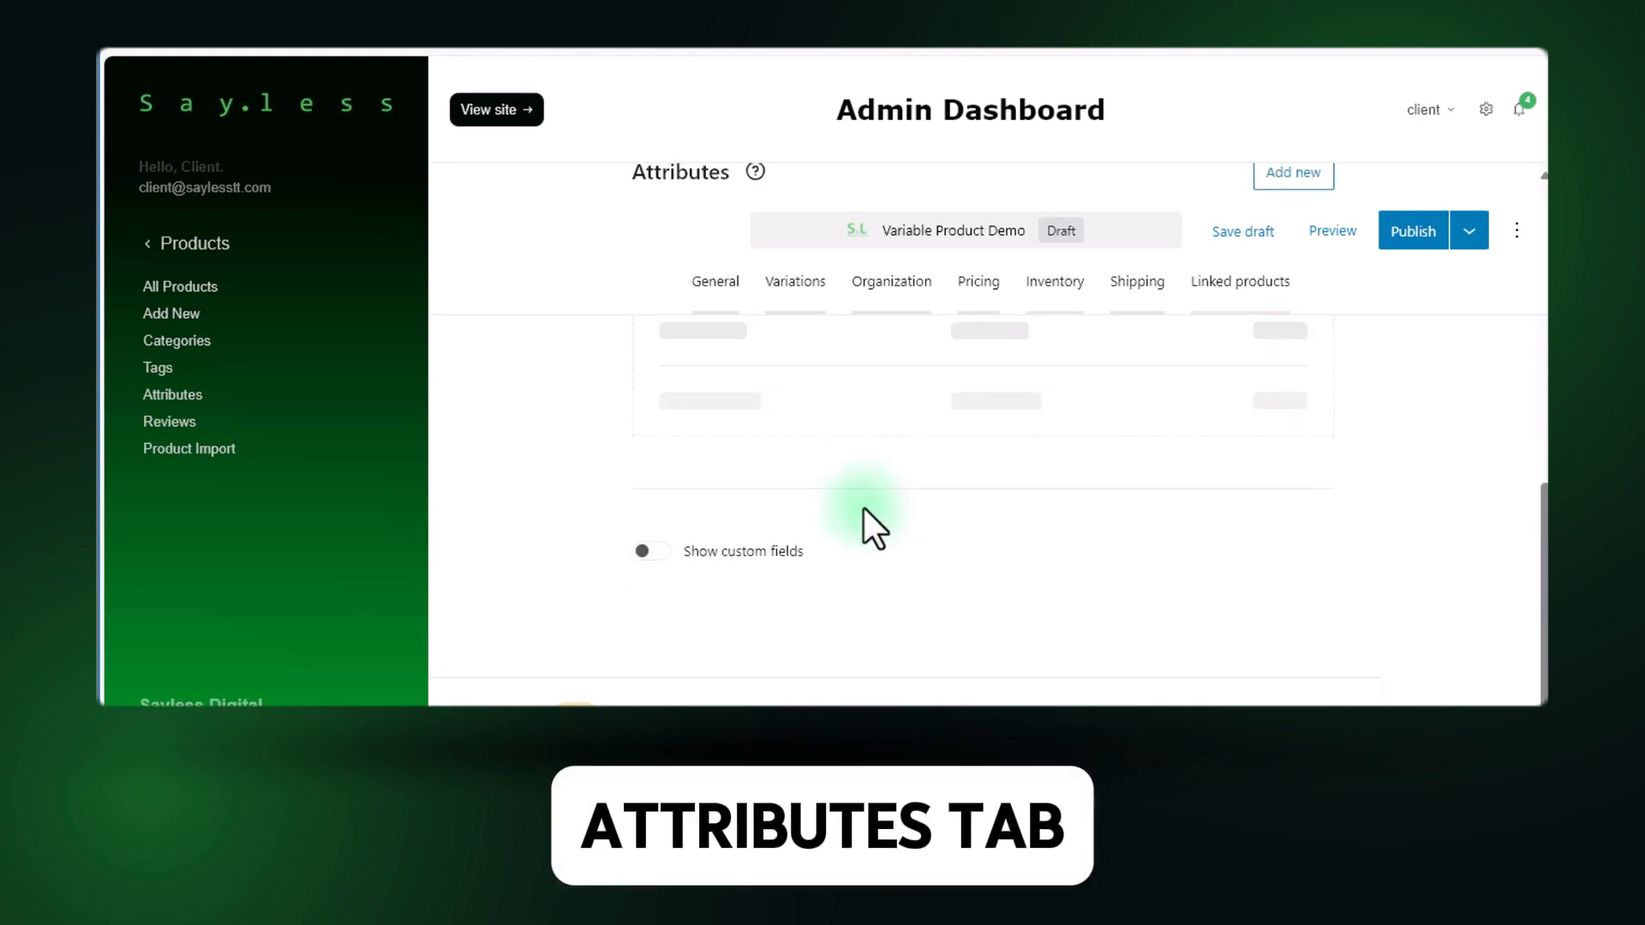
Publish the Variable Product Demo product immediately with public visibility and dismiss the publishing confirmation.
{"action": "scroll", "coordinate": [863, 509], "scroll_direction": "up", "scroll_amount": 1}
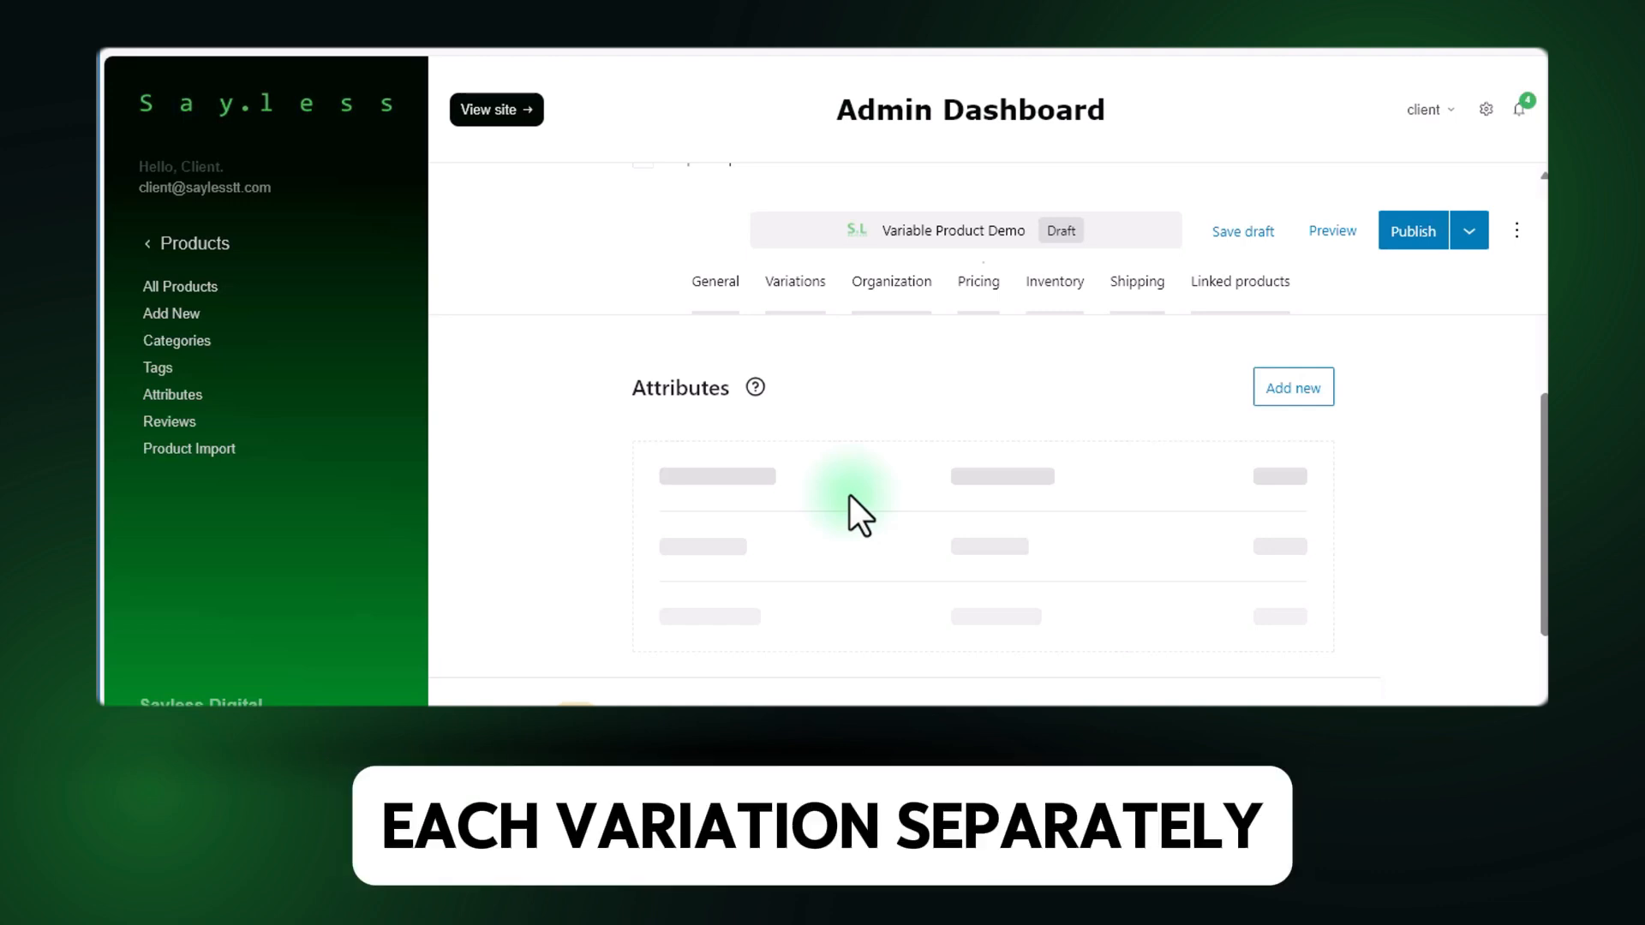
{"action": "scroll", "coordinate": [985, 484], "scroll_direction": "down", "scroll_amount": 5}
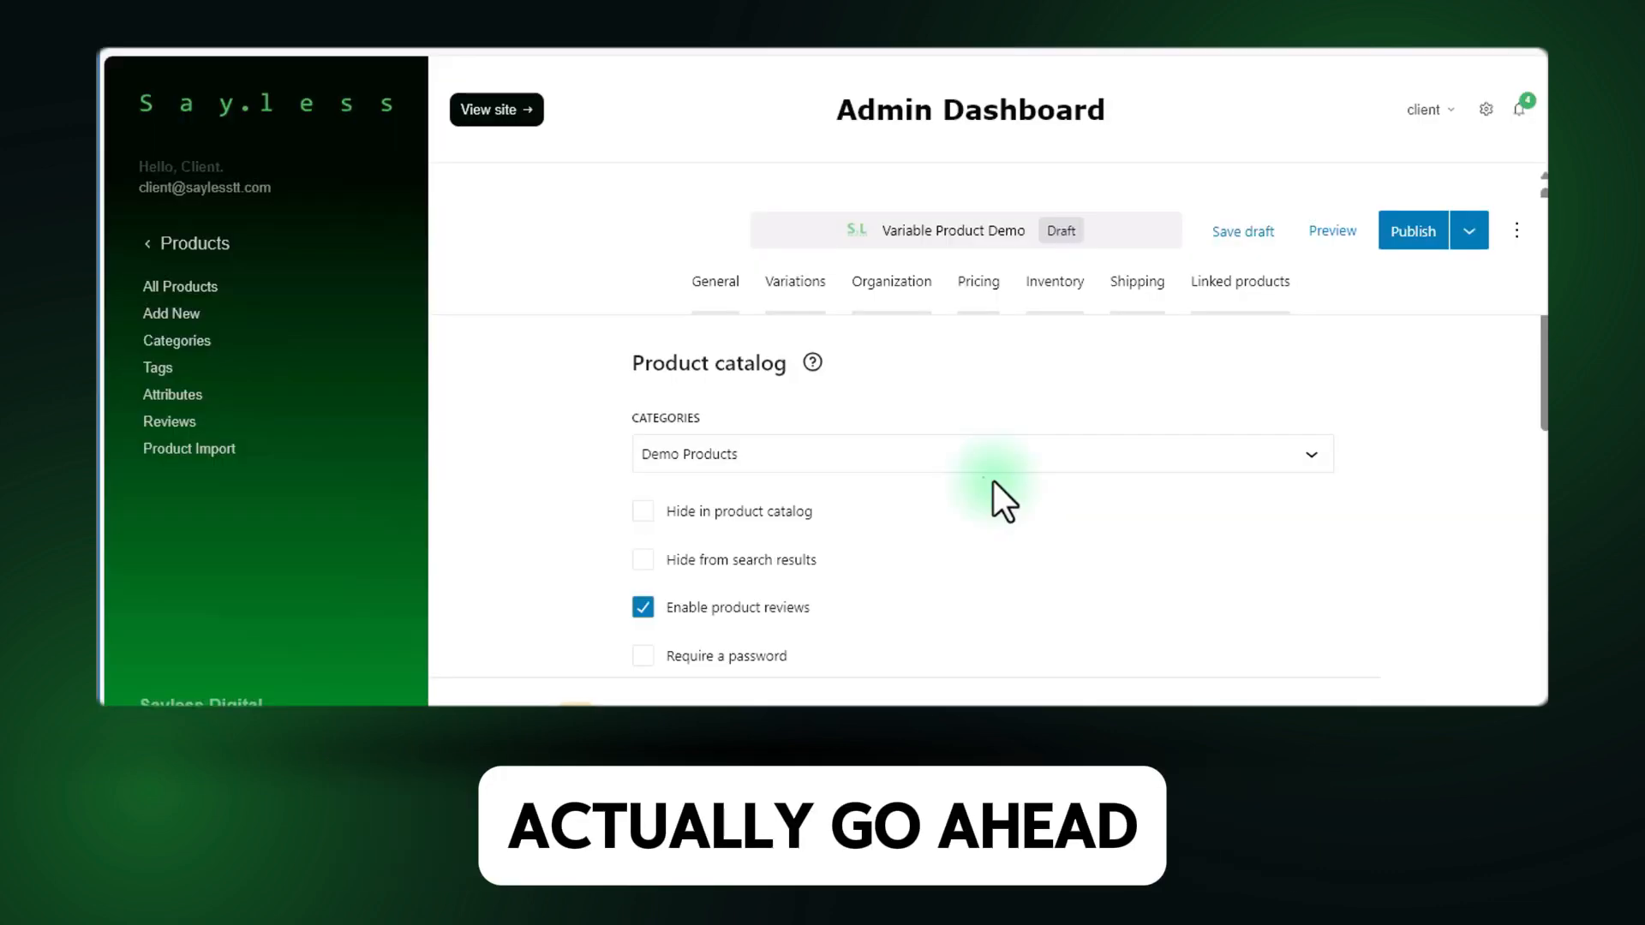
{"action": "left_click", "coordinate": [1404, 233]}
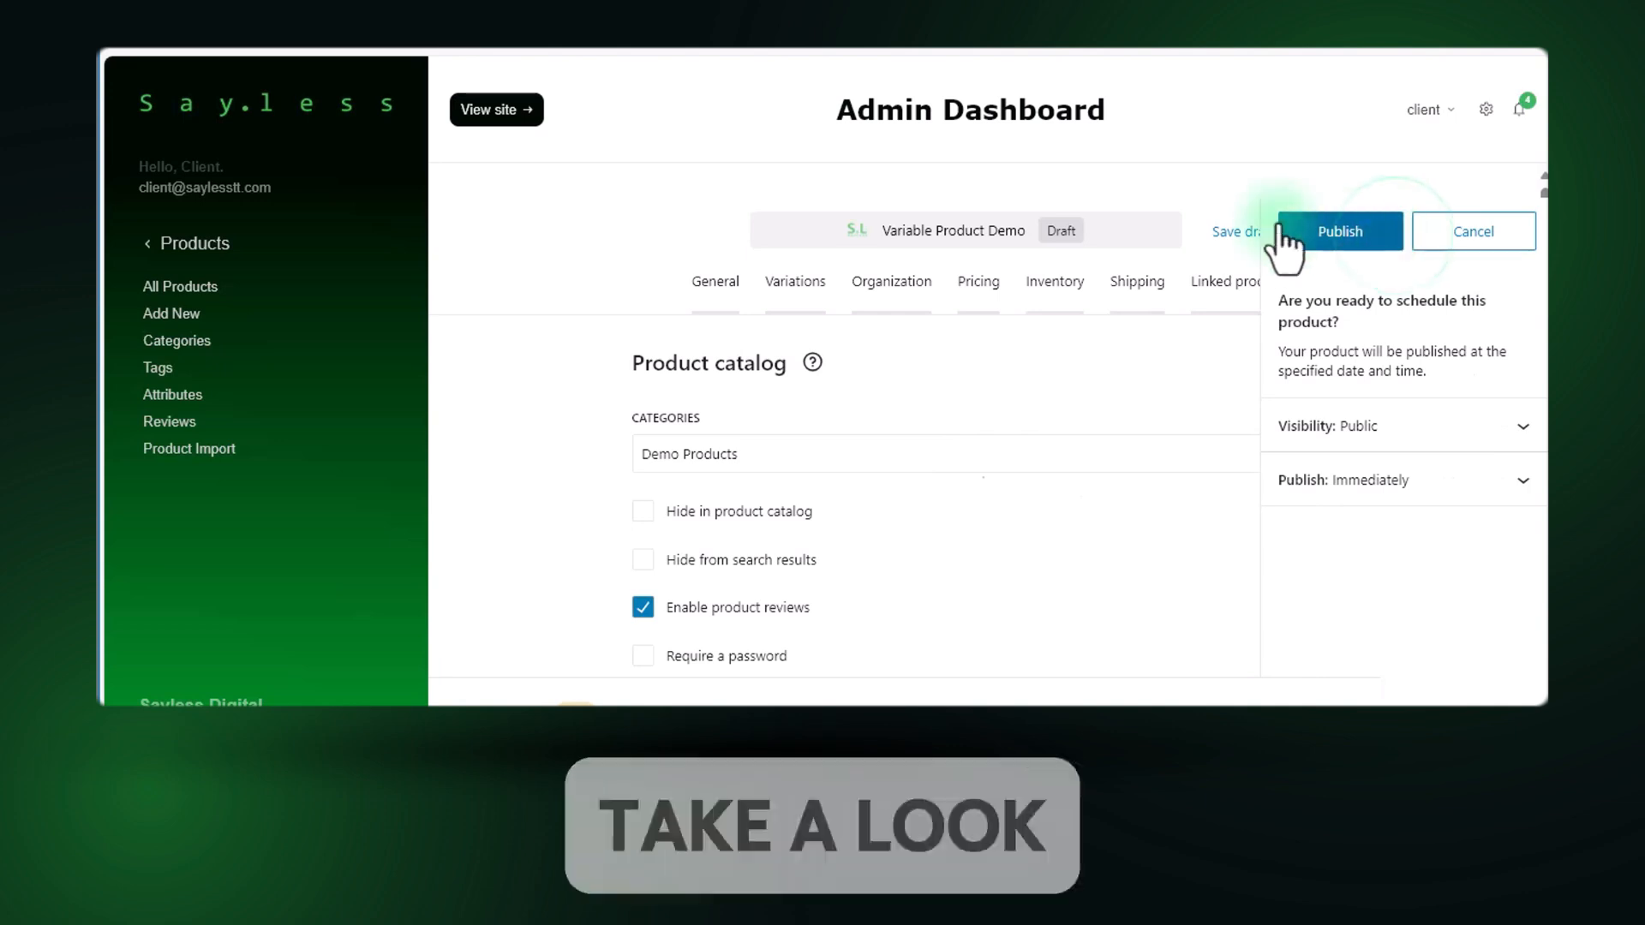
{"action": "left_click", "coordinate": [1320, 239]}
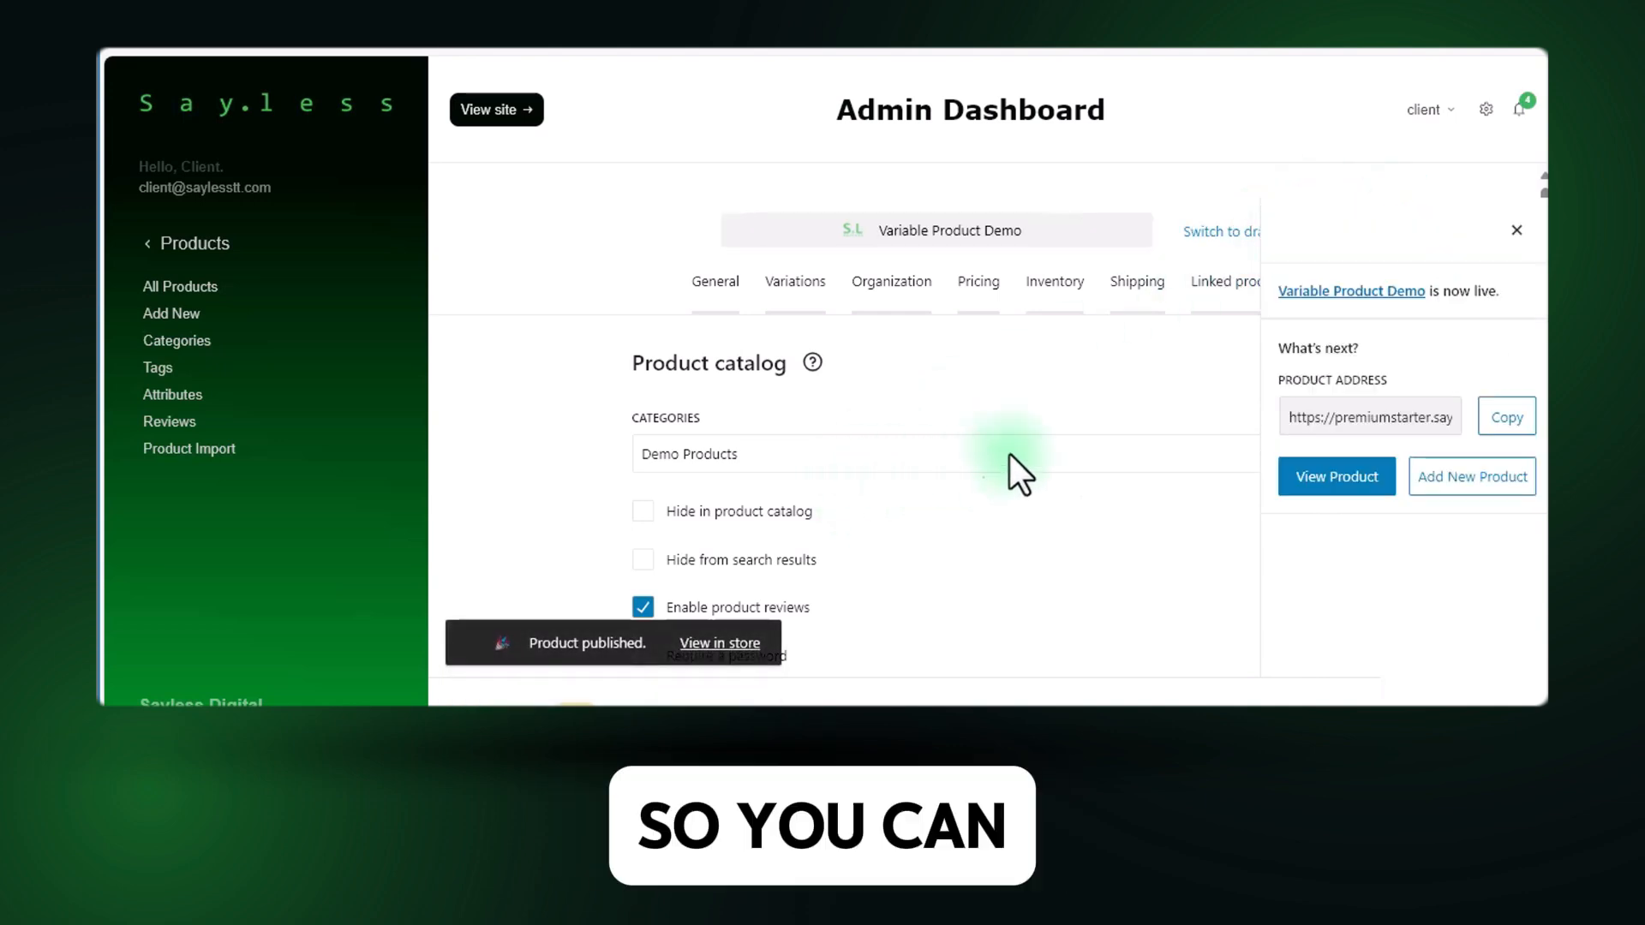
{"action": "left_click", "coordinate": [1517, 230]}
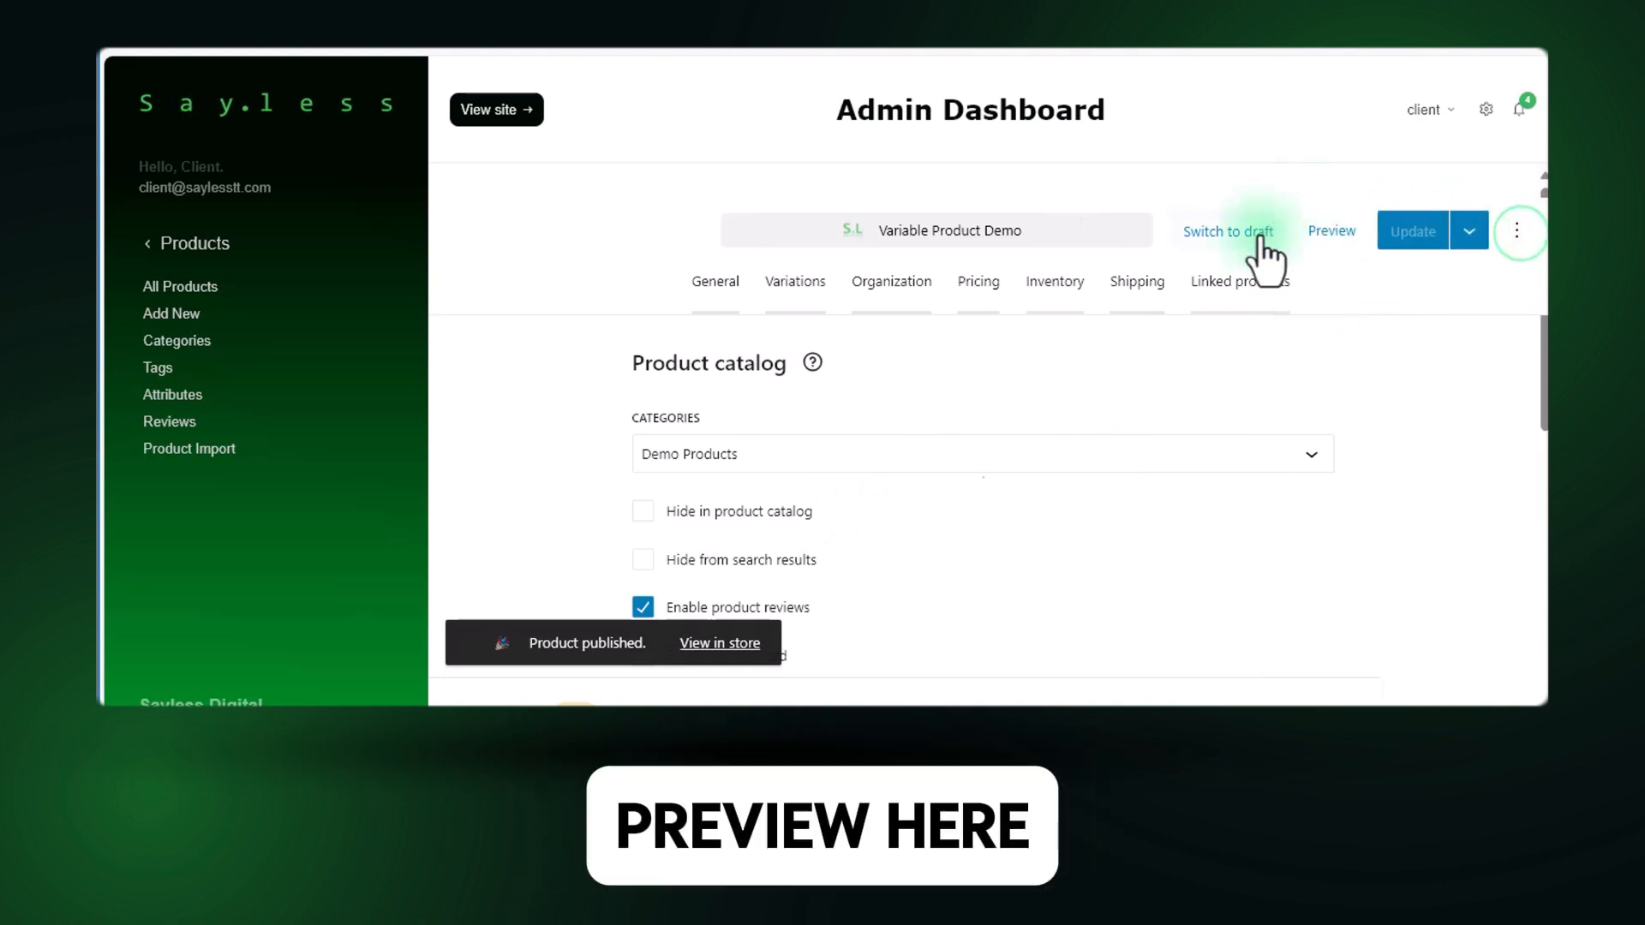
Preview the published product in the store and look through both of its gallery images.
{"action": "left_click", "coordinate": [1330, 247]}
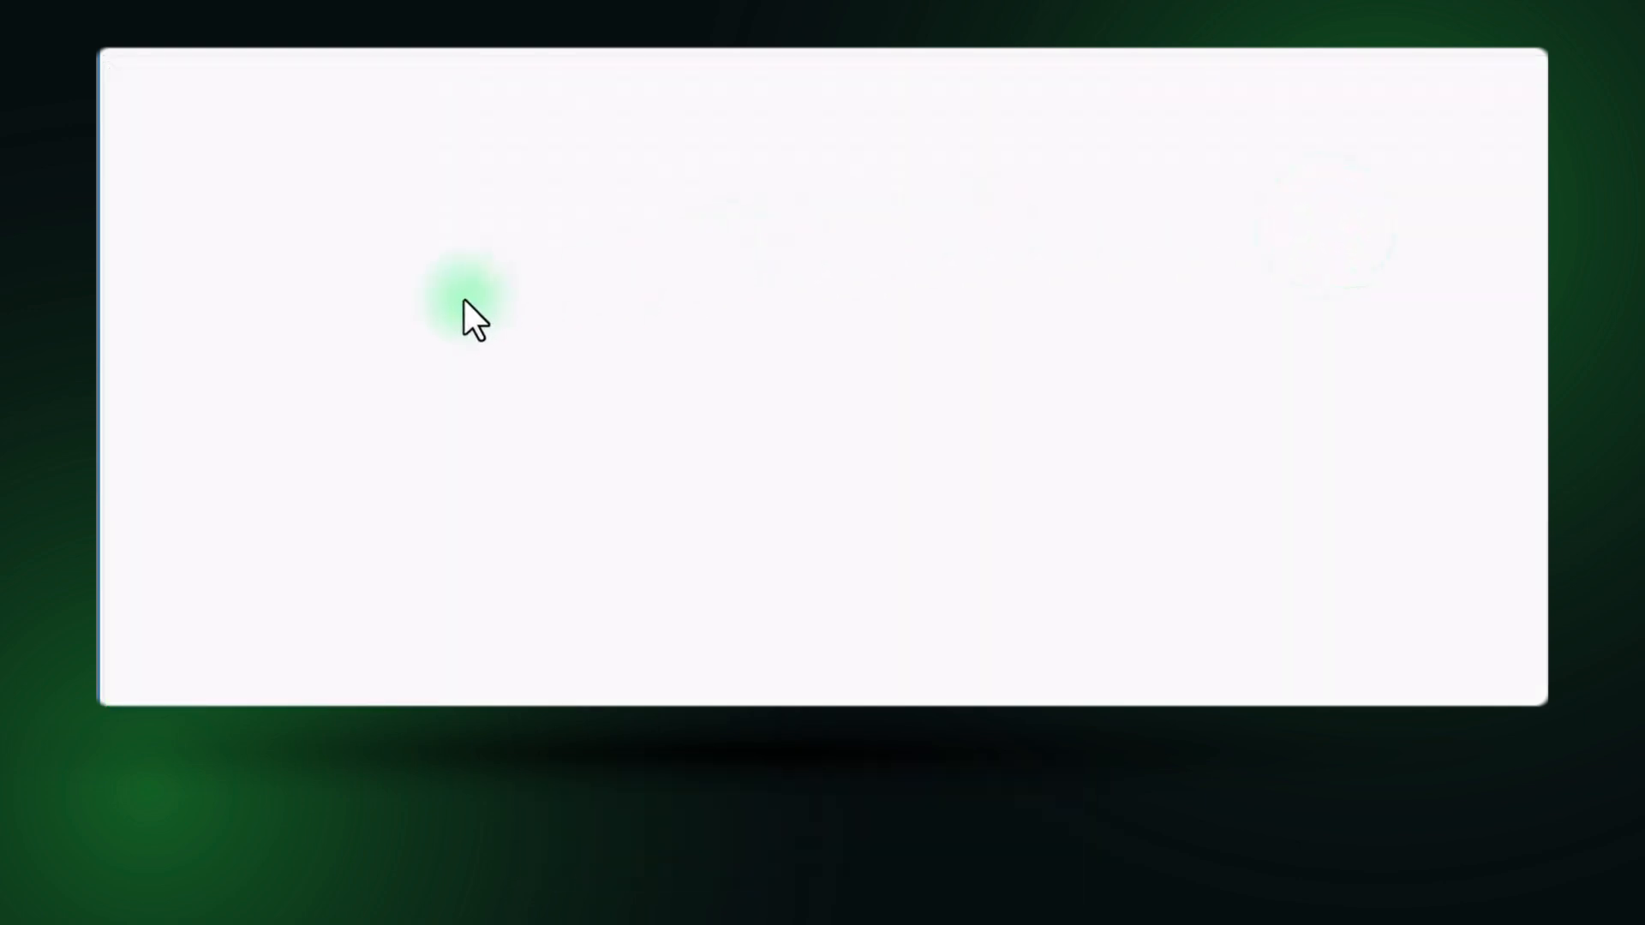
{"action": "left_click", "coordinate": [282, 184]}
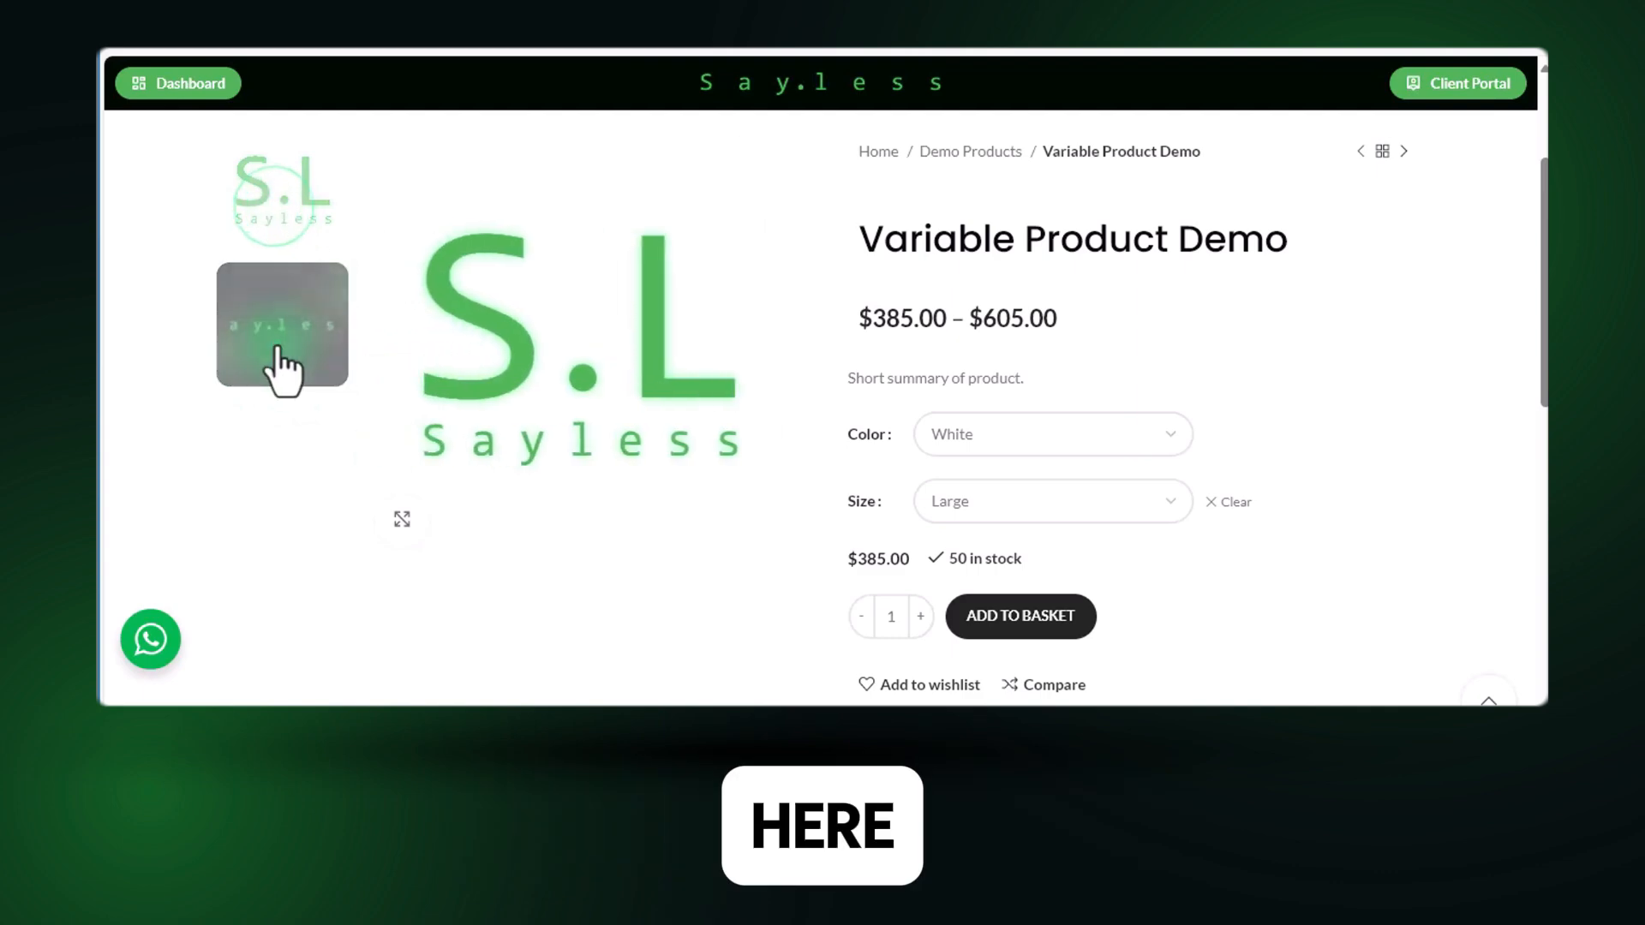
{"action": "left_click", "coordinate": [289, 351]}
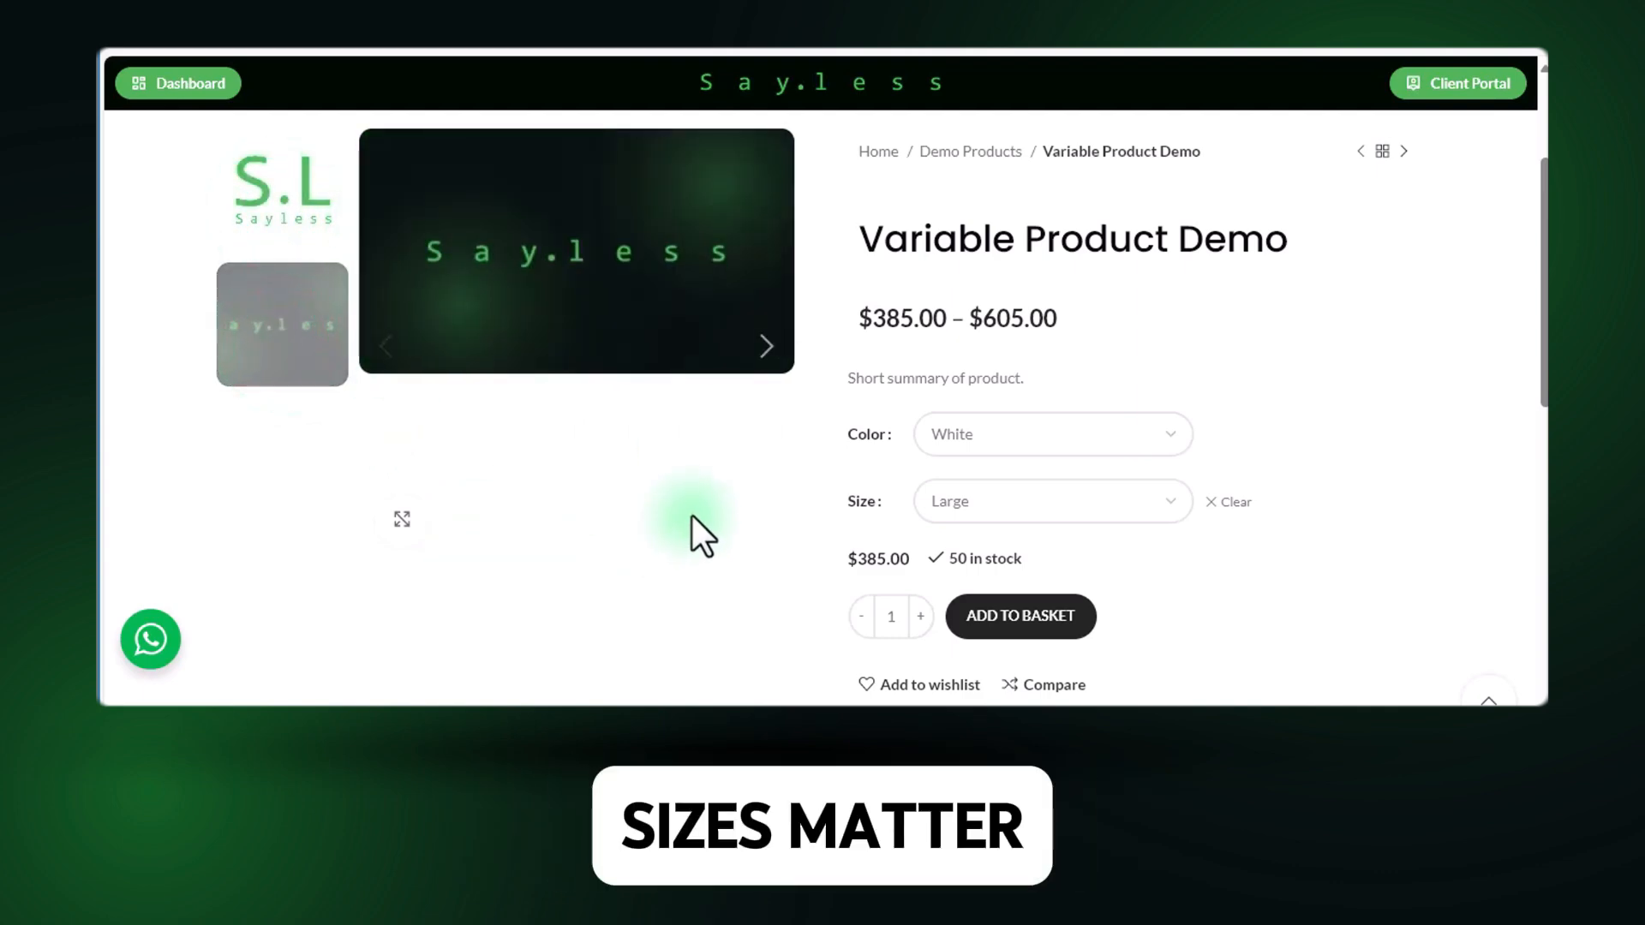
{"action": "left_click", "coordinate": [284, 210]}
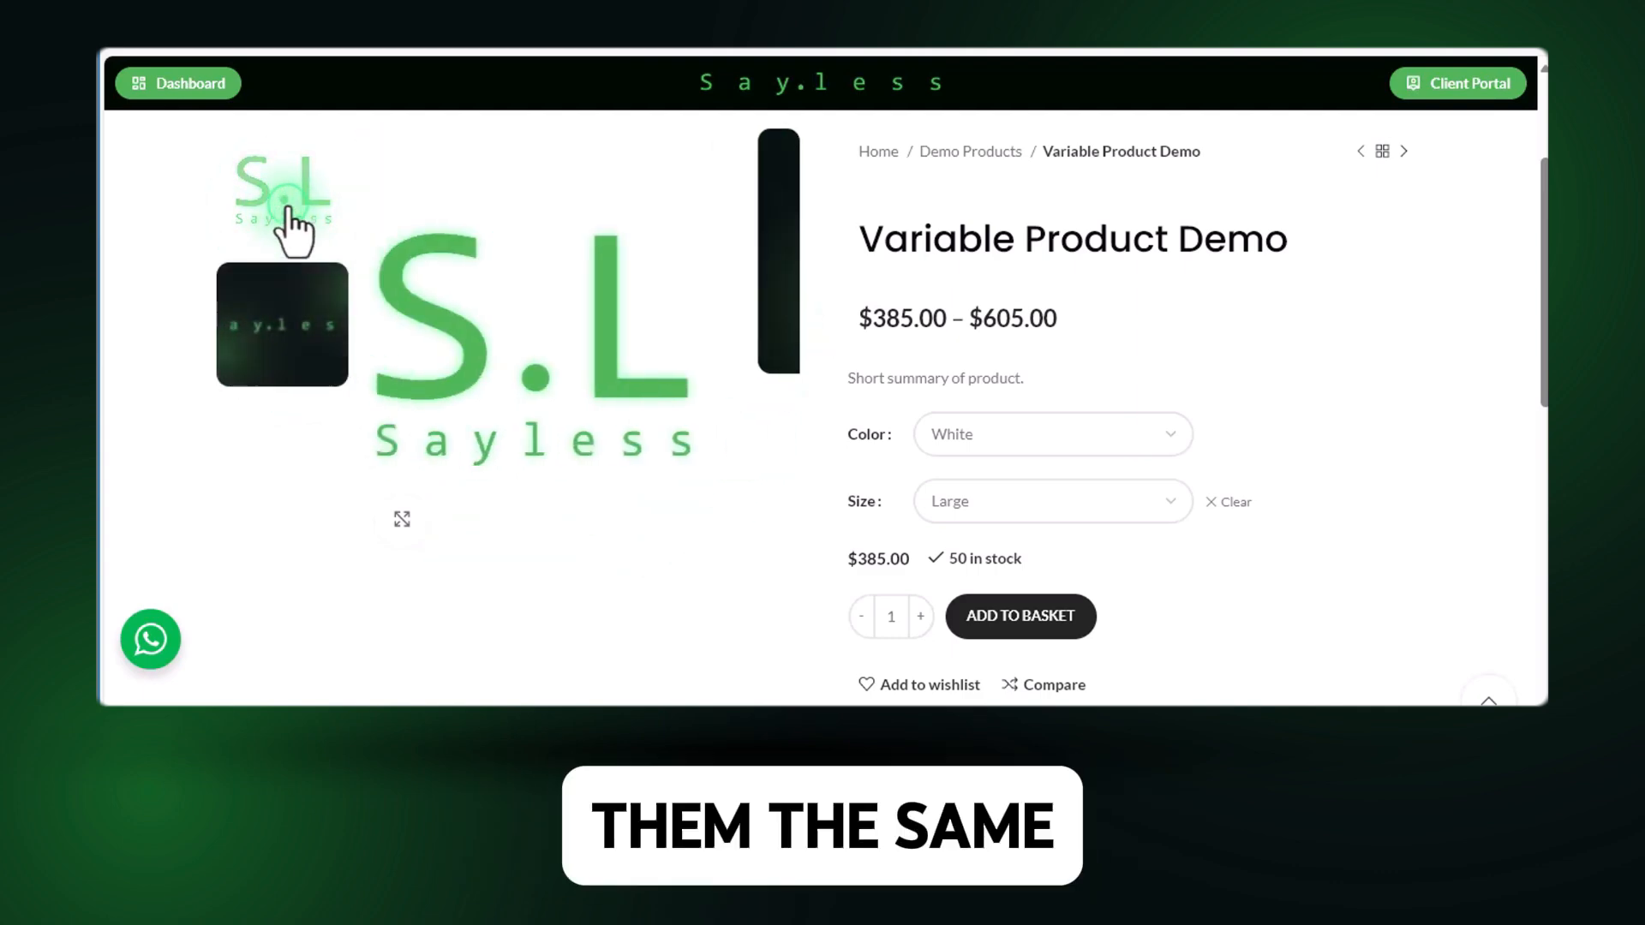
{"action": "left_click", "coordinate": [293, 326]}
{"action": "left_click", "coordinate": [304, 221]}
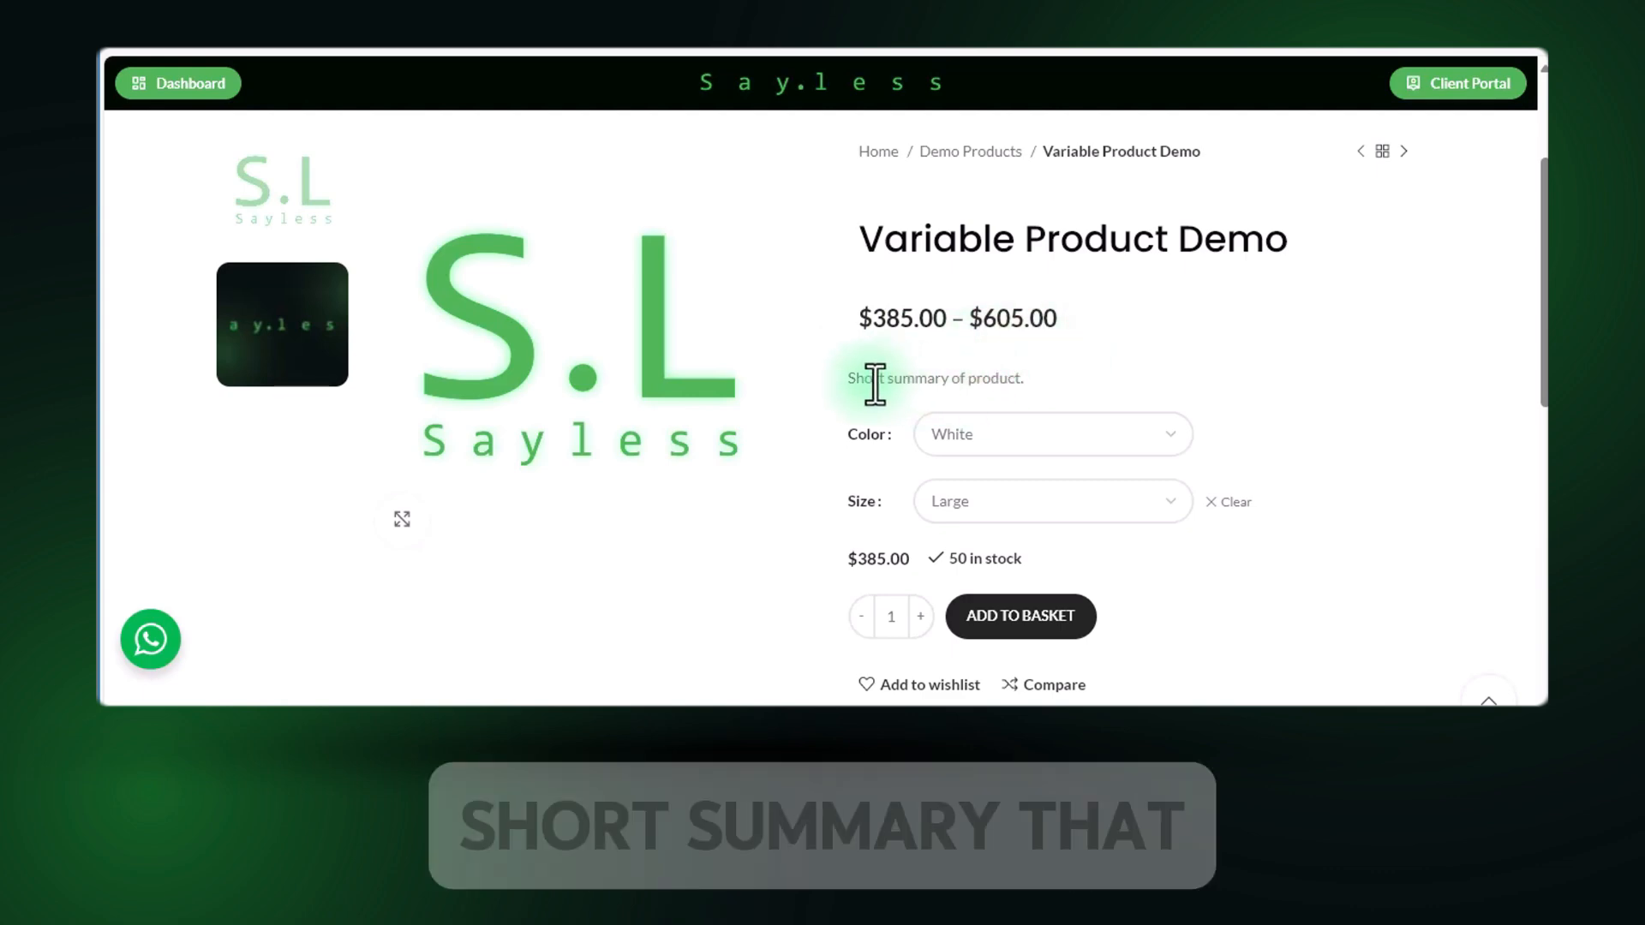
Check which Color and Size options customers can choose on the product page.
{"action": "scroll", "coordinate": [874, 428], "scroll_direction": "down", "scroll_amount": 1}
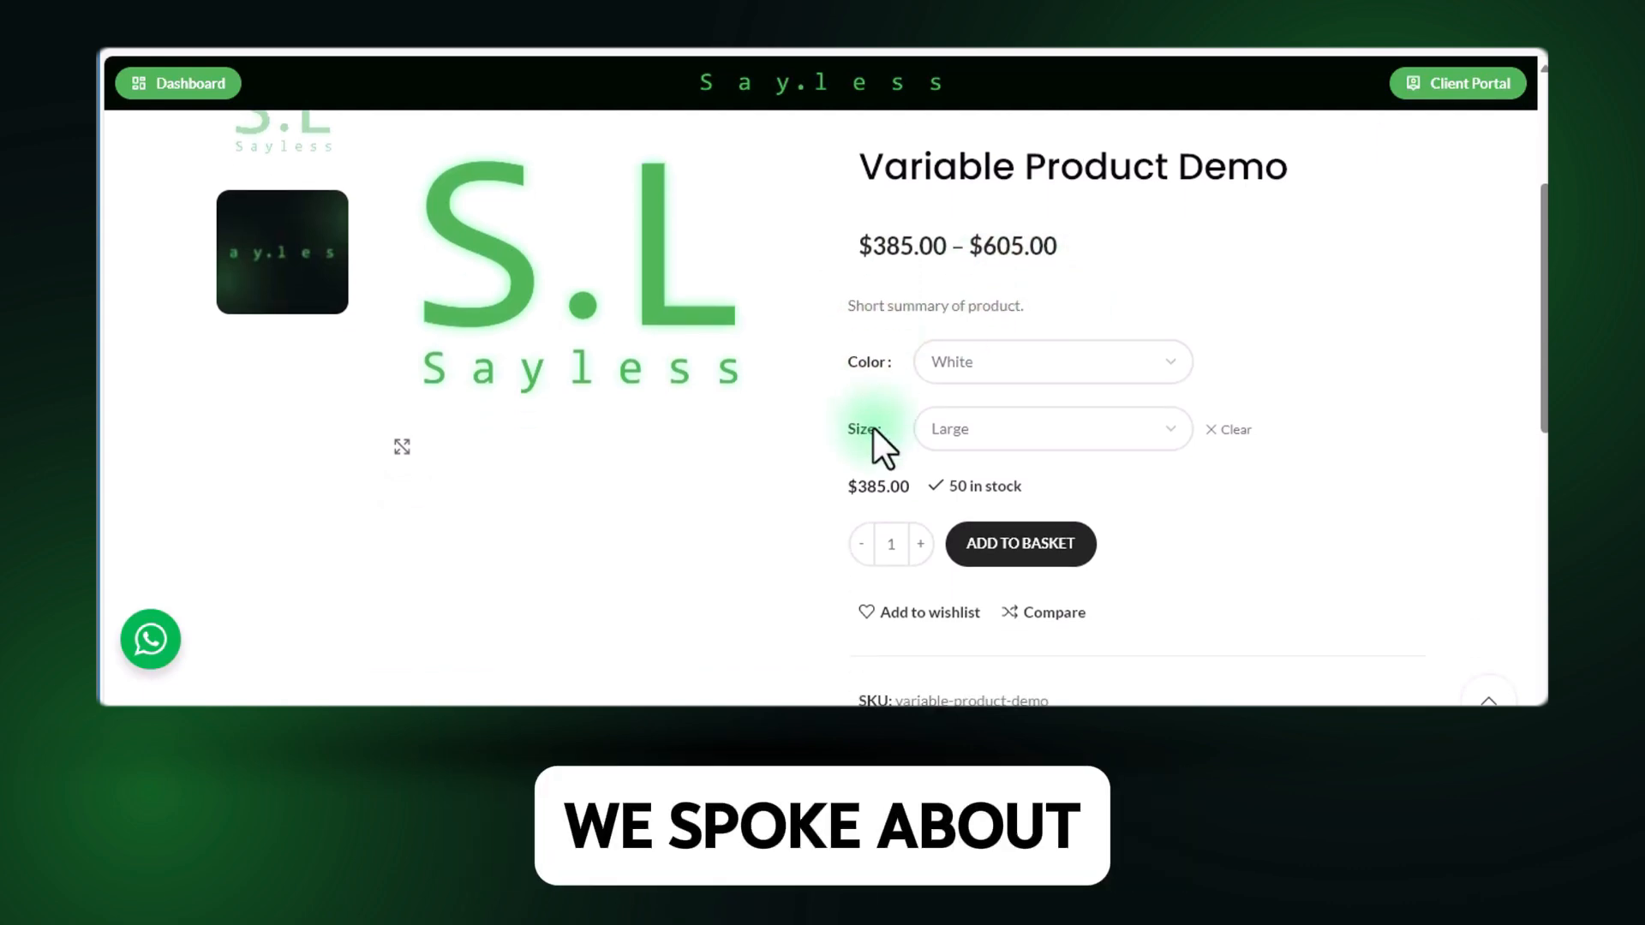
{"action": "left_click", "coordinate": [958, 368]}
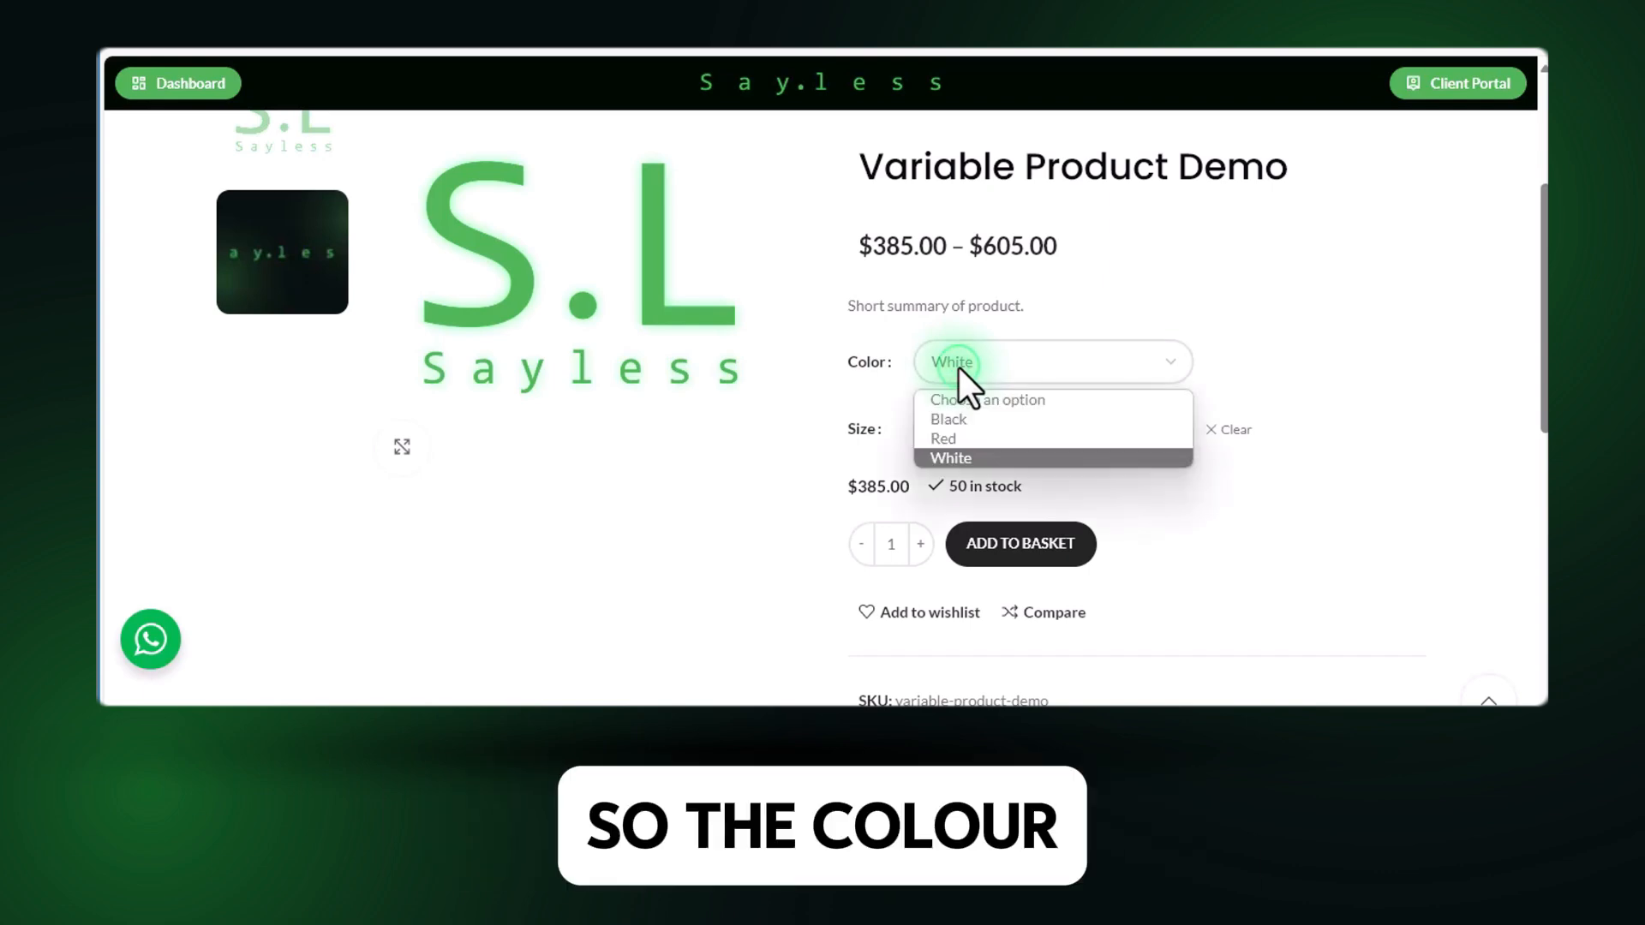
{"action": "left_click", "coordinate": [958, 367]}
{"action": "left_click", "coordinate": [984, 424]}
{"action": "left_click", "coordinate": [1370, 408]}
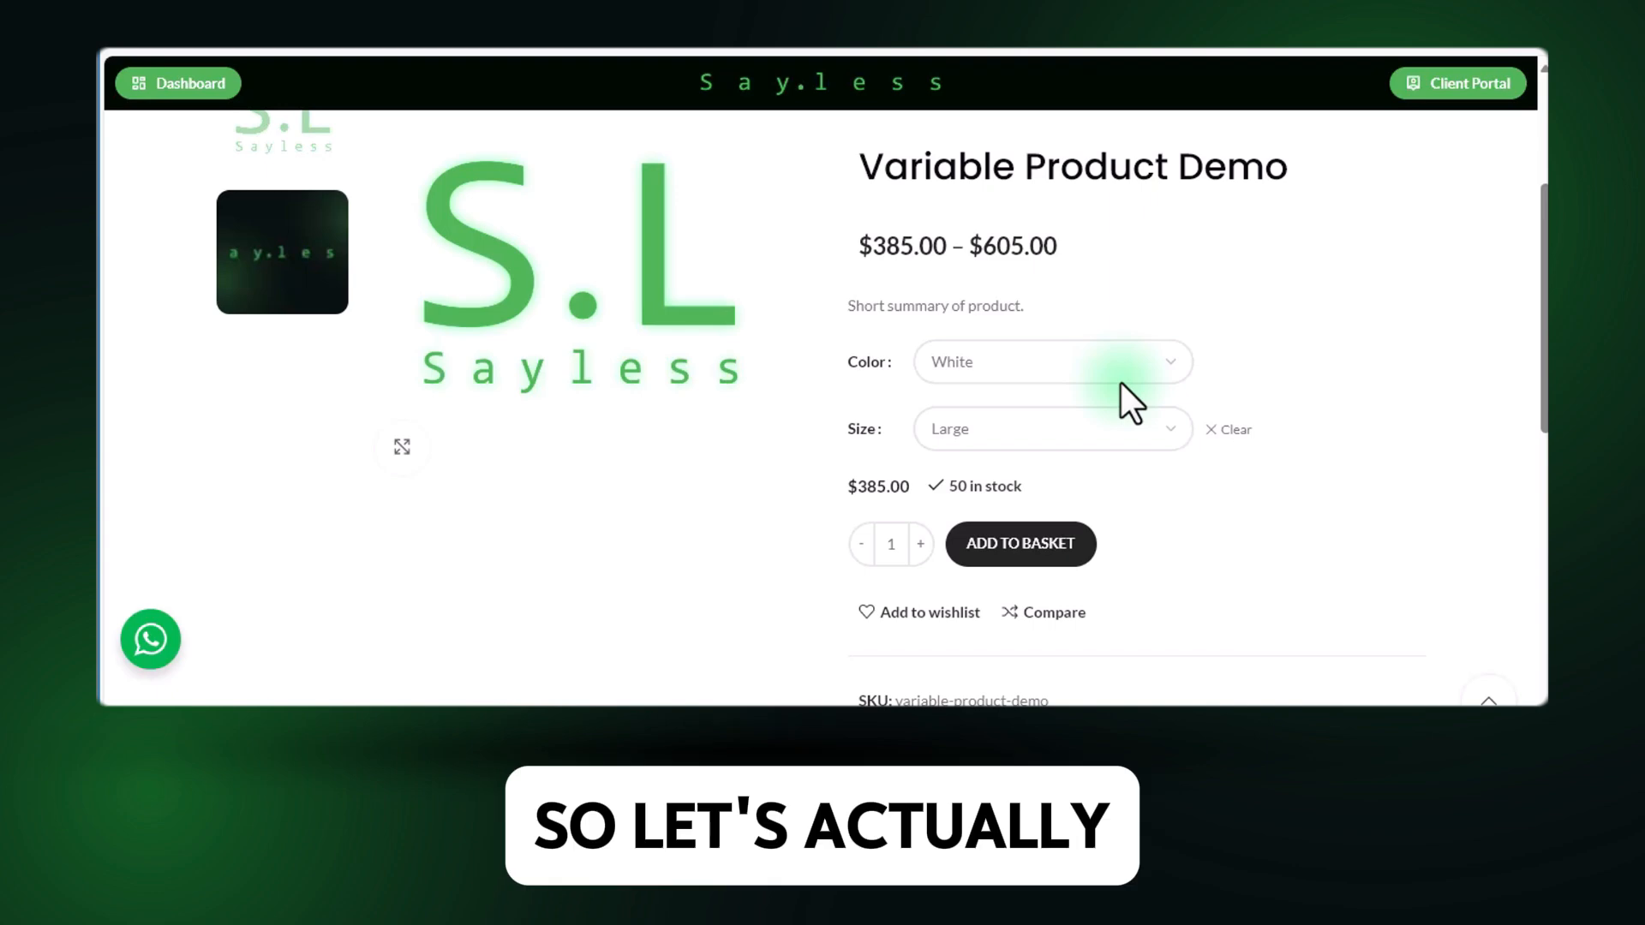
Set the color to Black on the product page and examine the Black, Large variation's image and details.
{"action": "scroll", "coordinate": [671, 443], "scroll_direction": "up", "scroll_amount": 2}
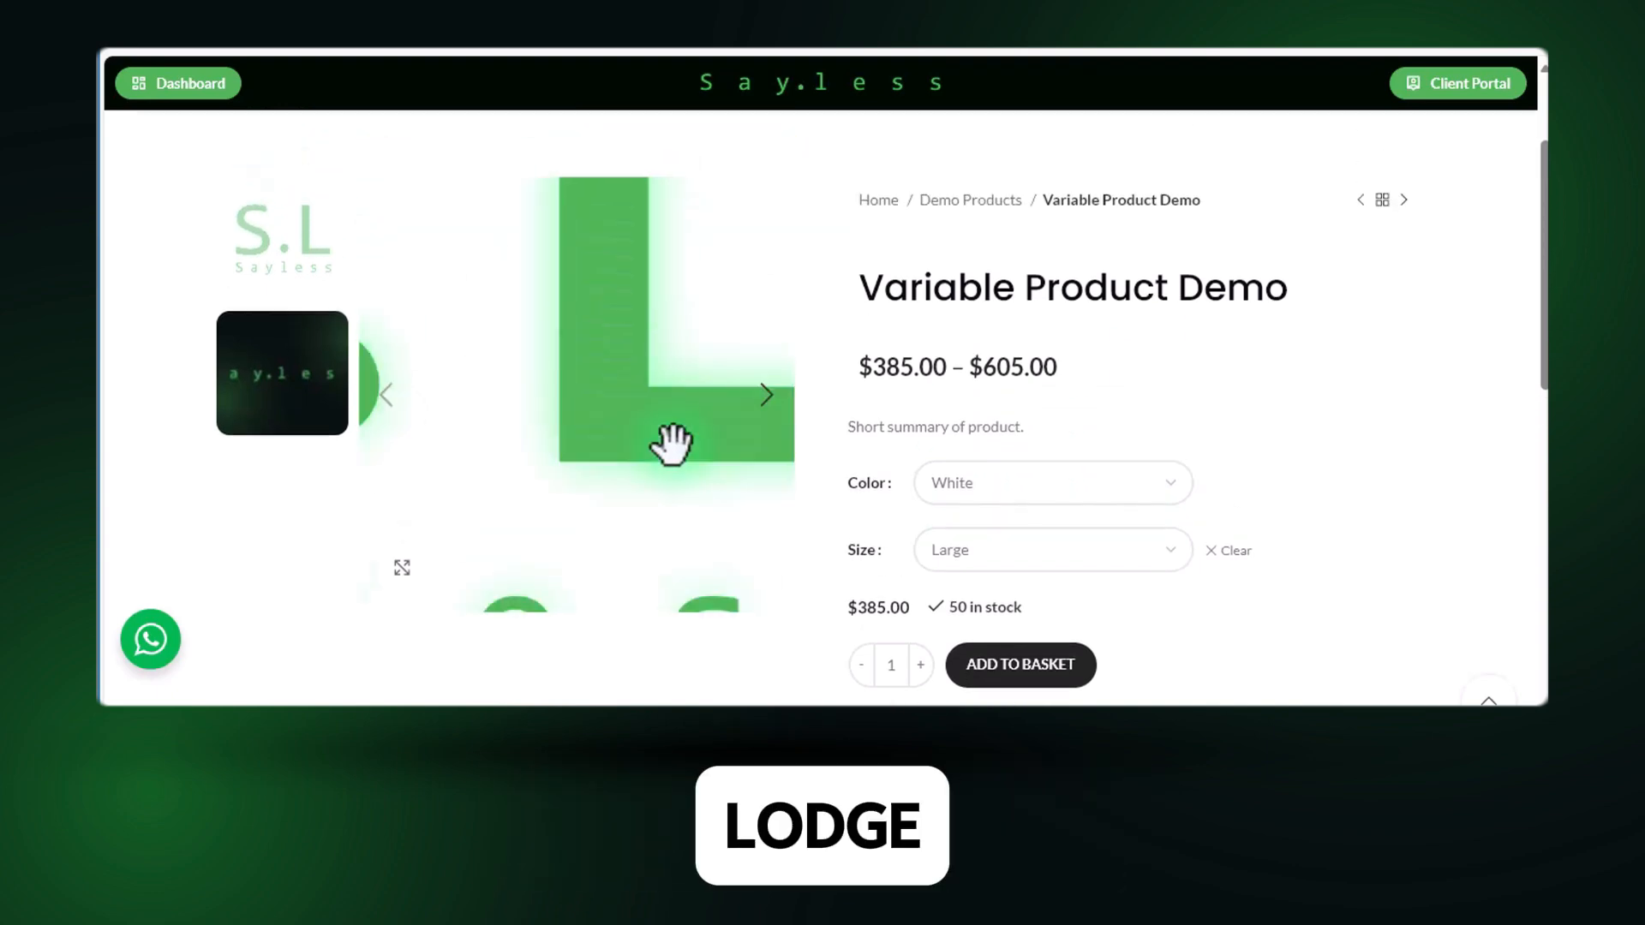
{"action": "left_click", "coordinate": [1029, 498]}
{"action": "left_click", "coordinate": [1007, 562]}
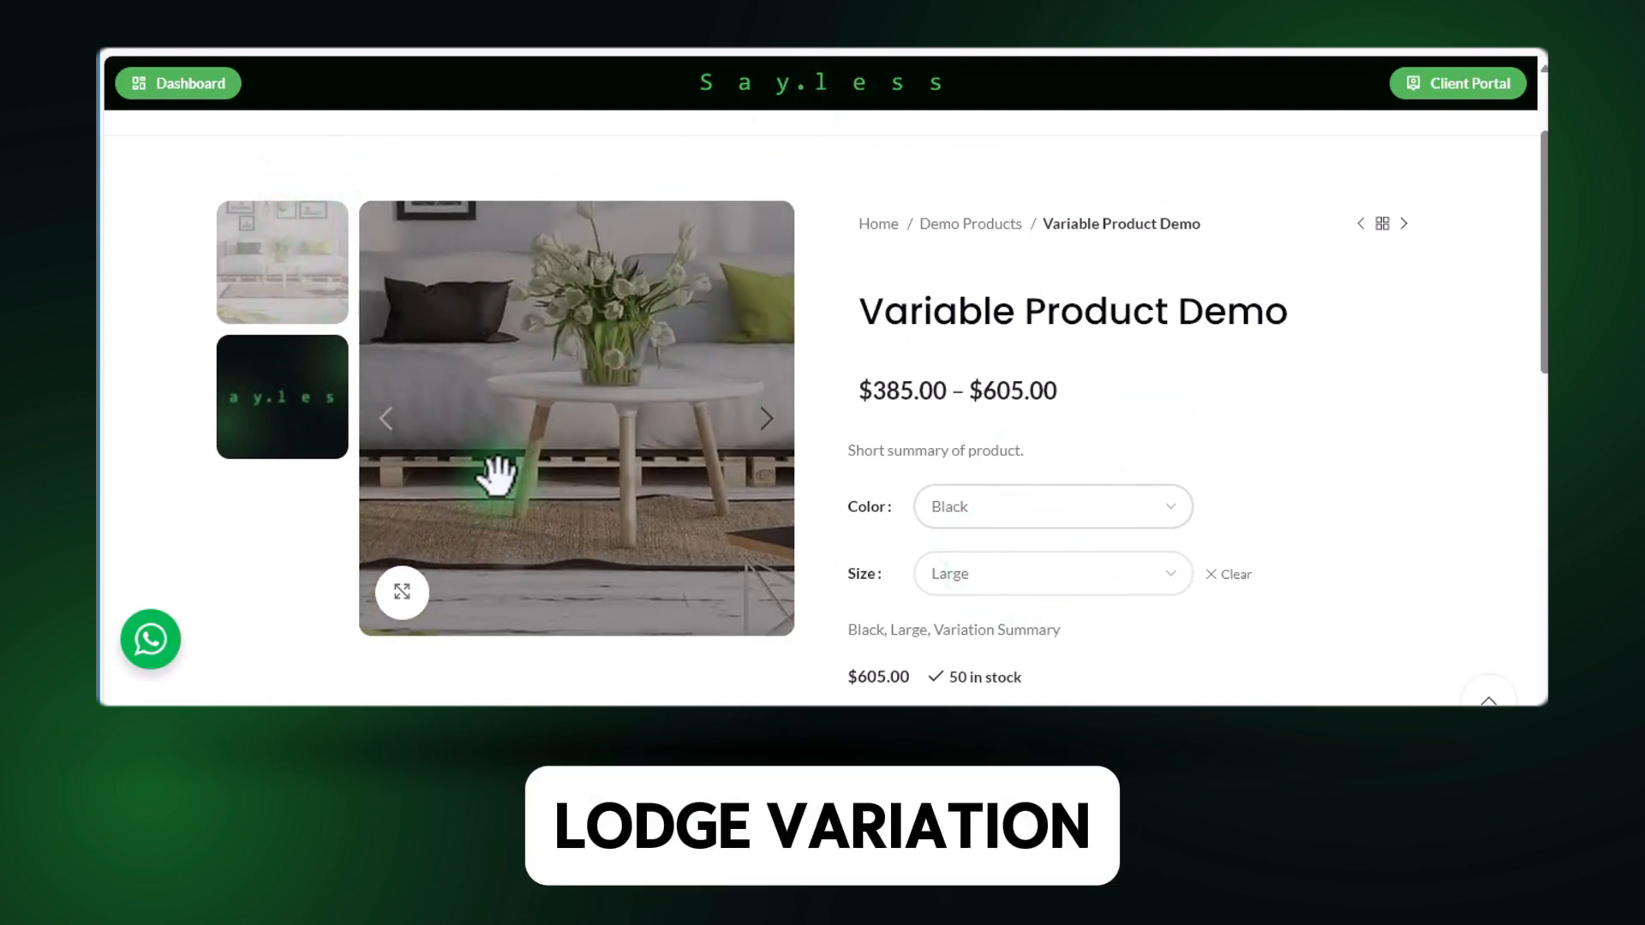
{"action": "scroll", "coordinate": [826, 489], "scroll_direction": "up", "scroll_amount": 1}
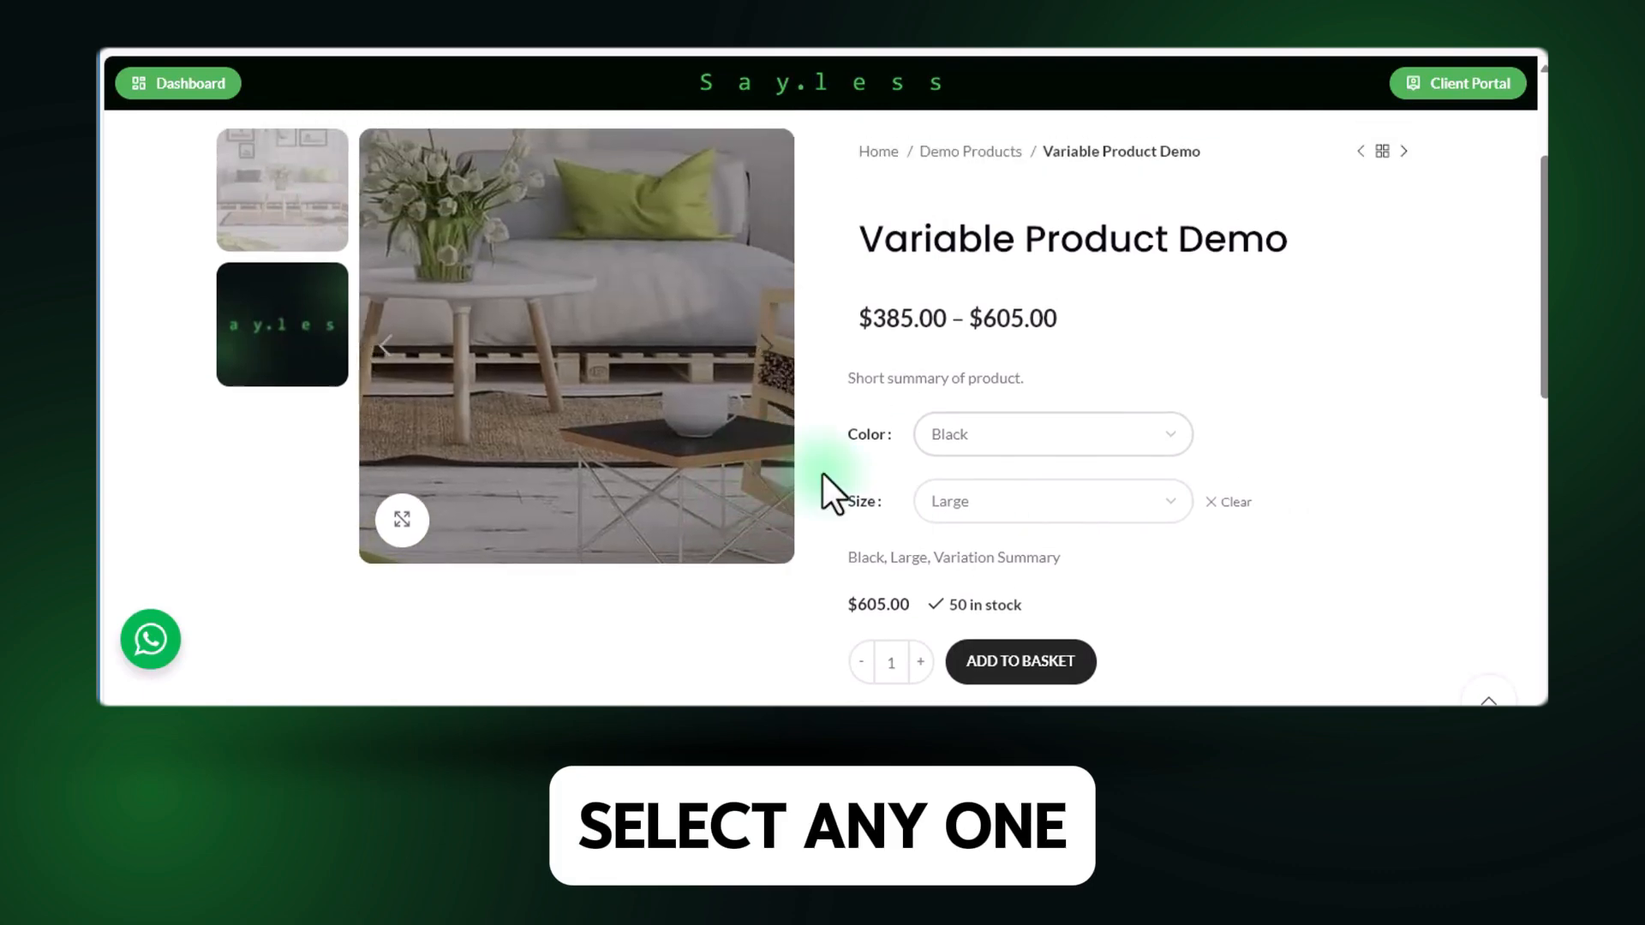
{"action": "scroll", "coordinate": [984, 562], "scroll_direction": "up", "scroll_amount": 2}
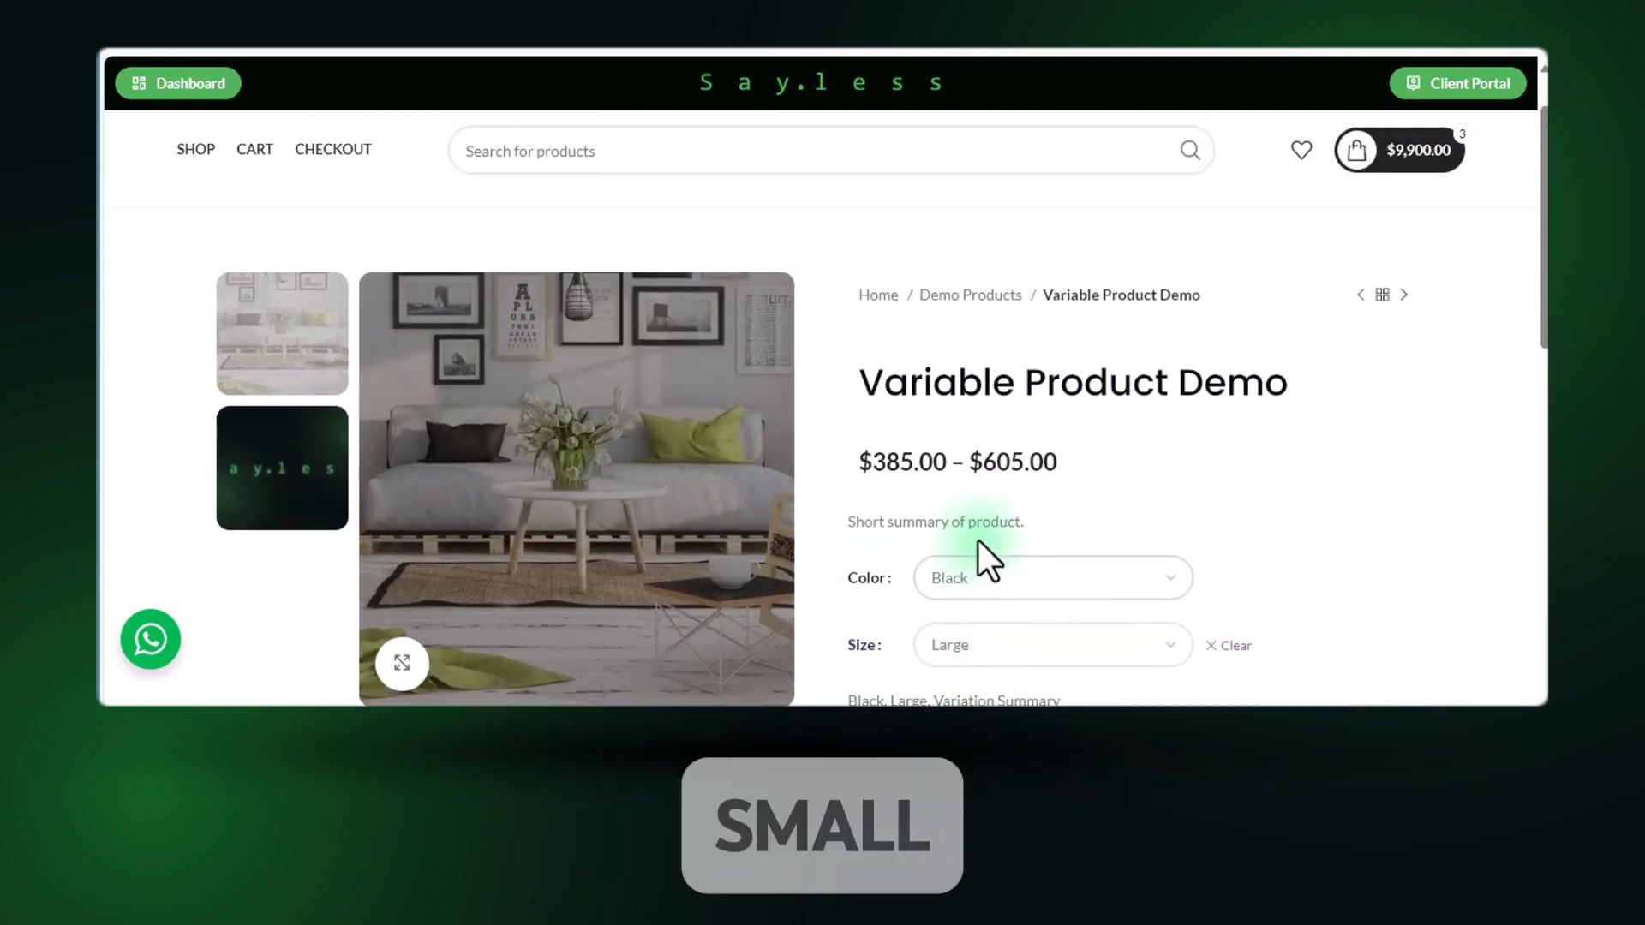
Switch the previewed product's color to Red, keeping the size at Large.
{"action": "scroll", "coordinate": [978, 542], "scroll_direction": "down", "scroll_amount": 1}
{"action": "left_click", "coordinate": [984, 516]}
{"action": "left_click", "coordinate": [983, 516]}
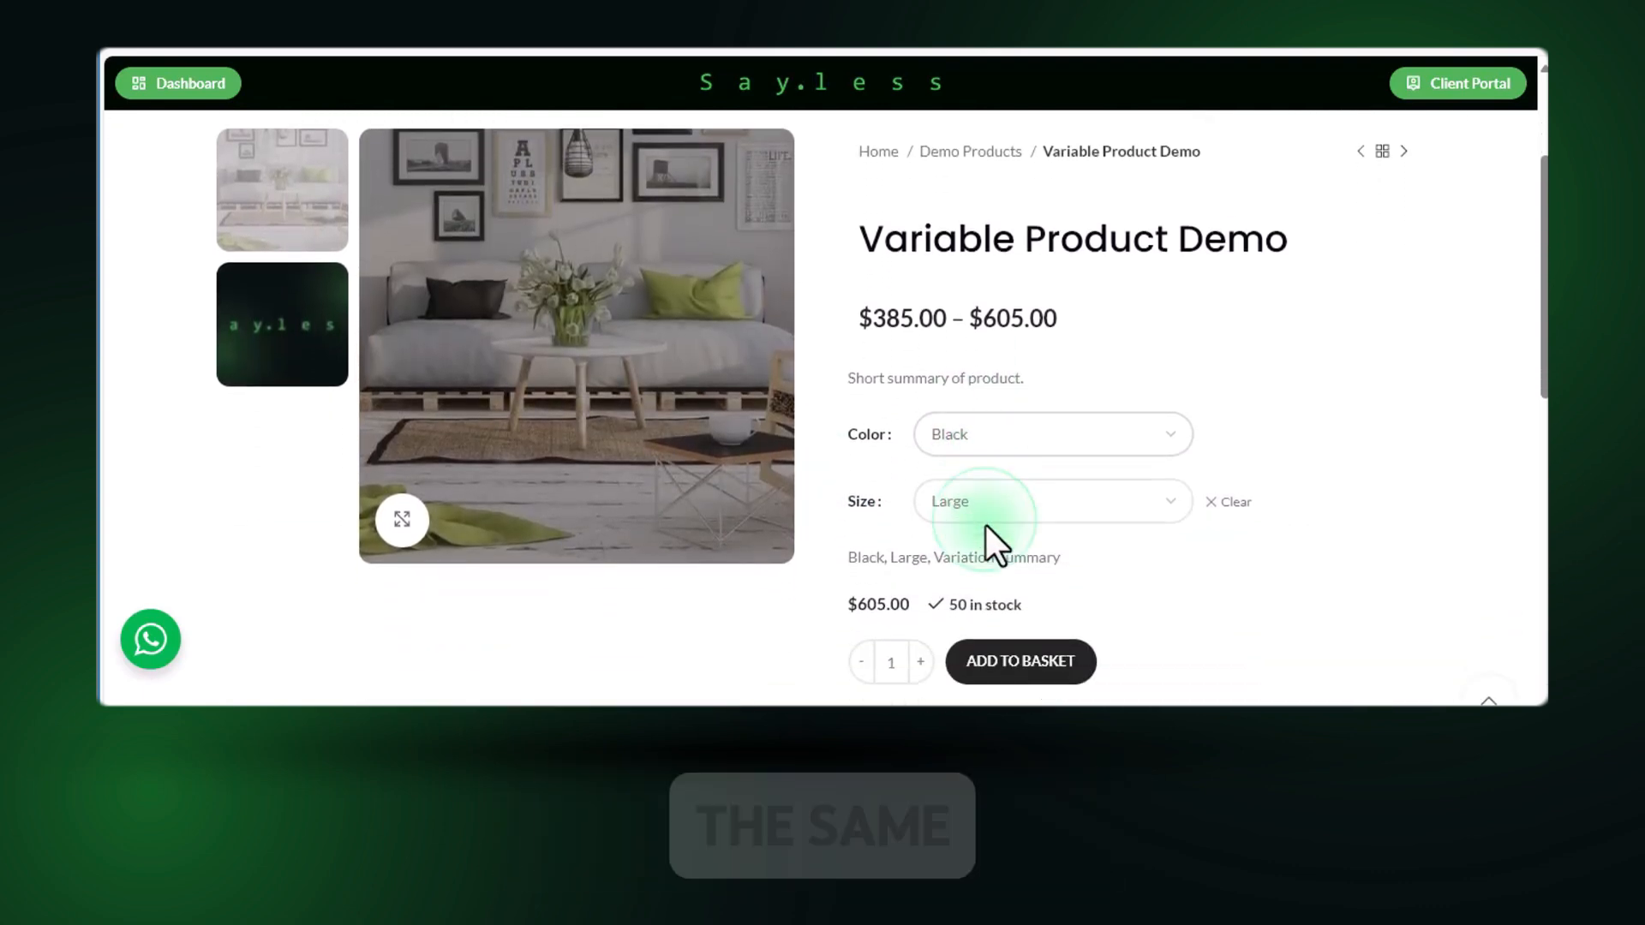
{"action": "left_click", "coordinate": [979, 445]}
{"action": "left_click", "coordinate": [952, 504]}
Preview the Red variation in Medium and in Small, and inspect its image.
{"action": "left_click", "coordinate": [1011, 506]}
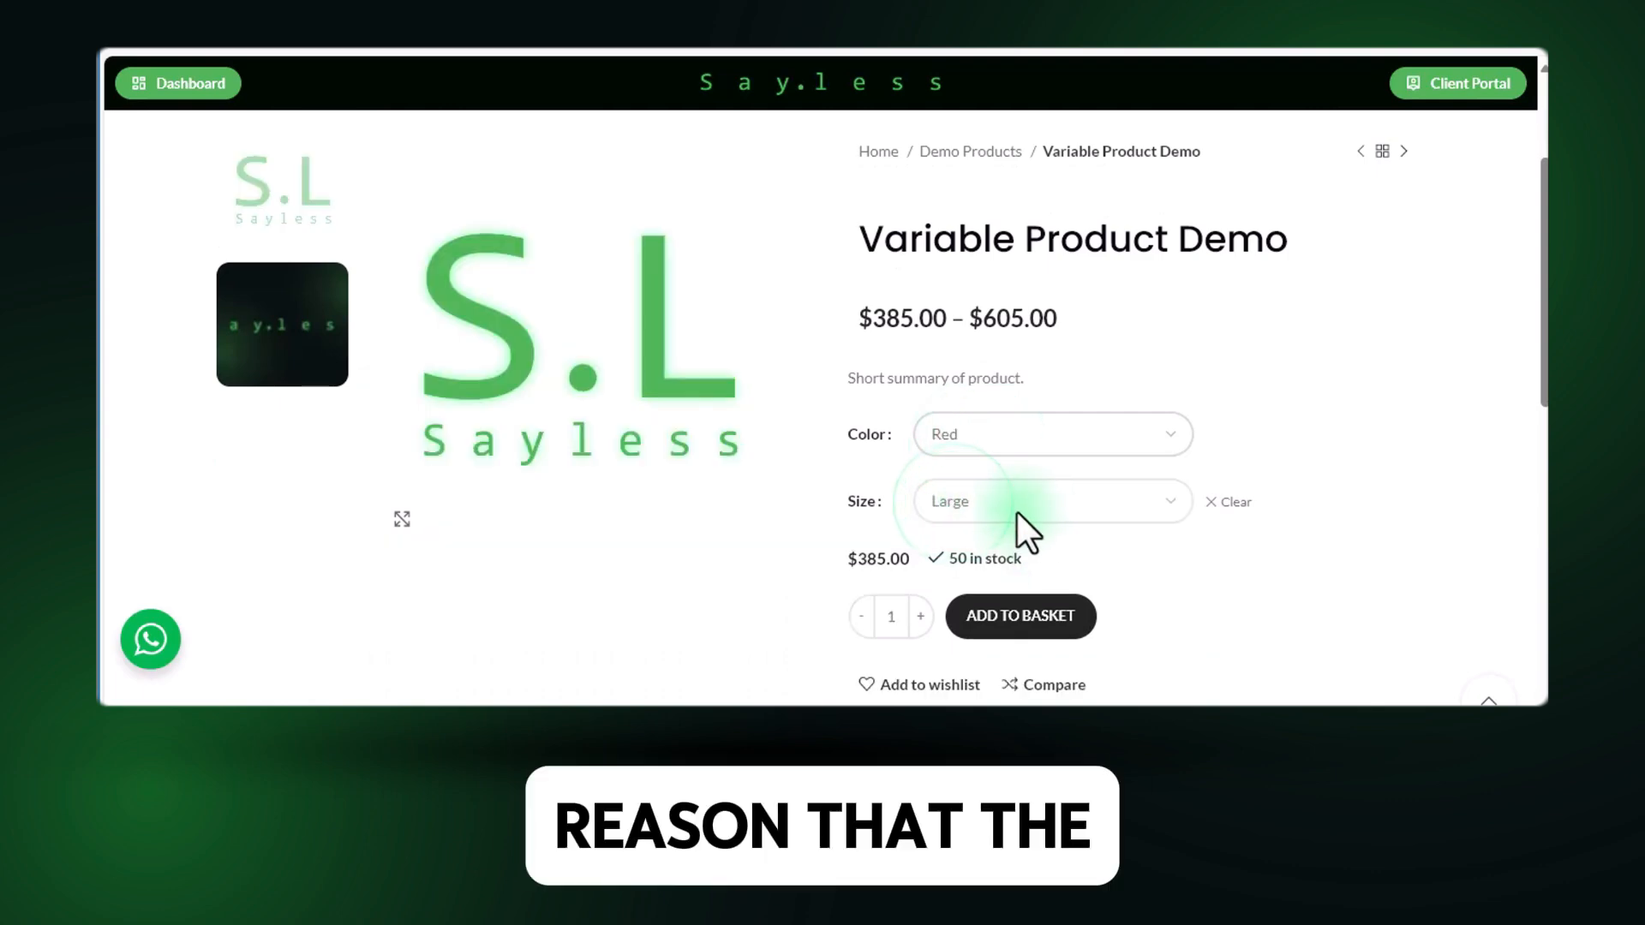
{"action": "left_click", "coordinate": [978, 579]}
{"action": "left_click", "coordinate": [977, 505]}
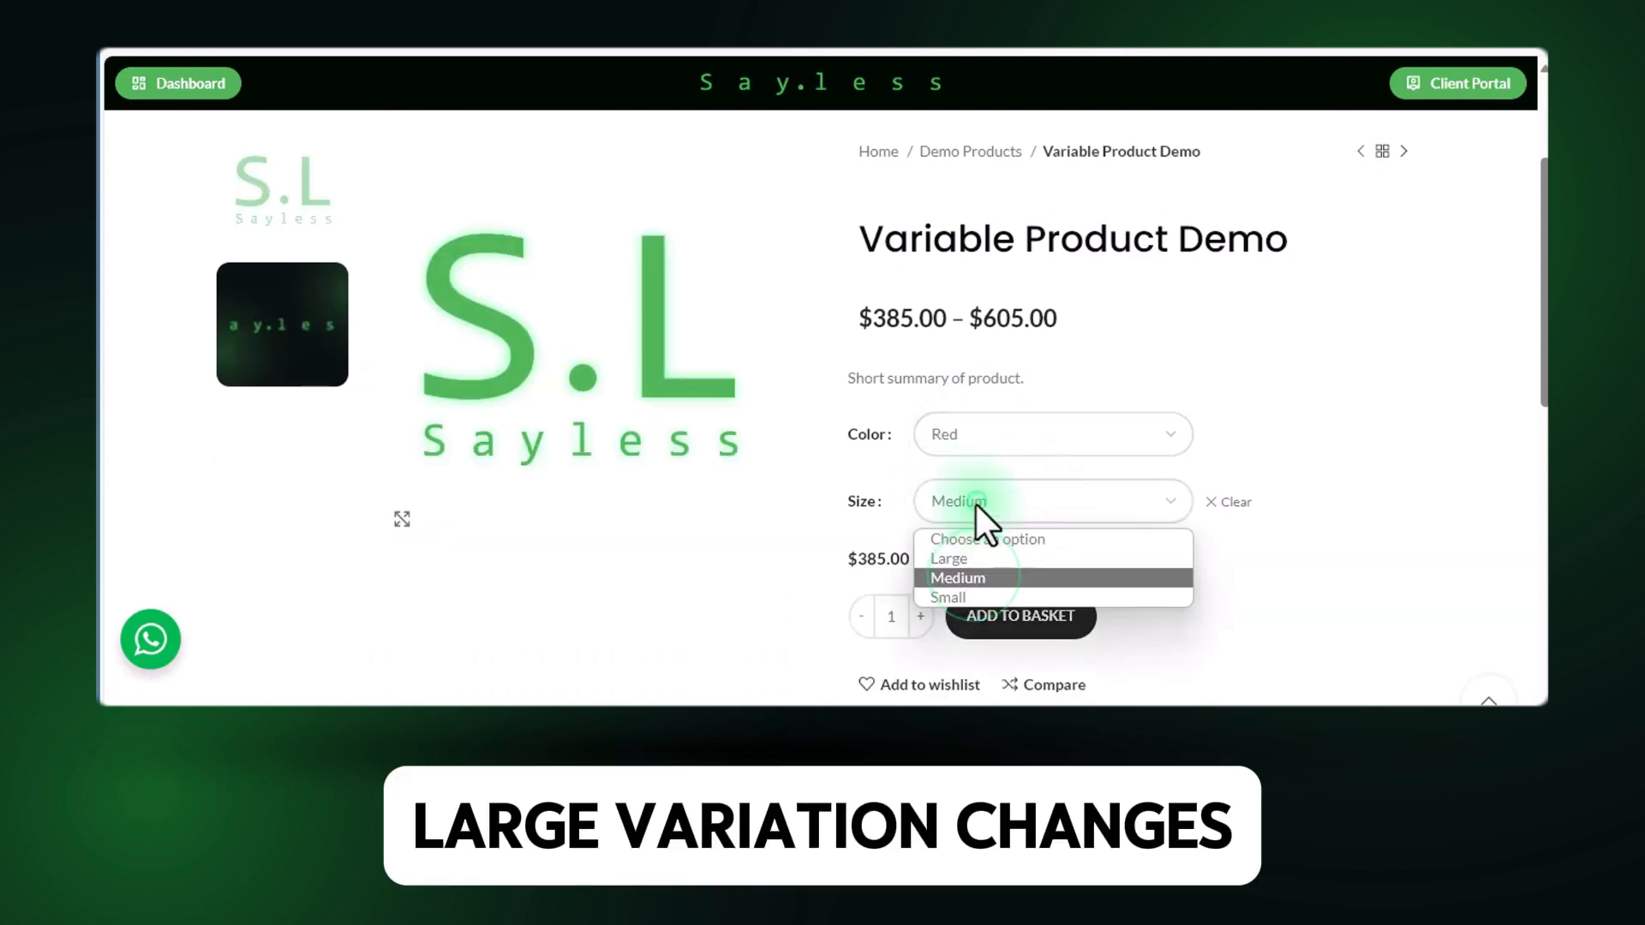
{"action": "left_click", "coordinate": [970, 597]}
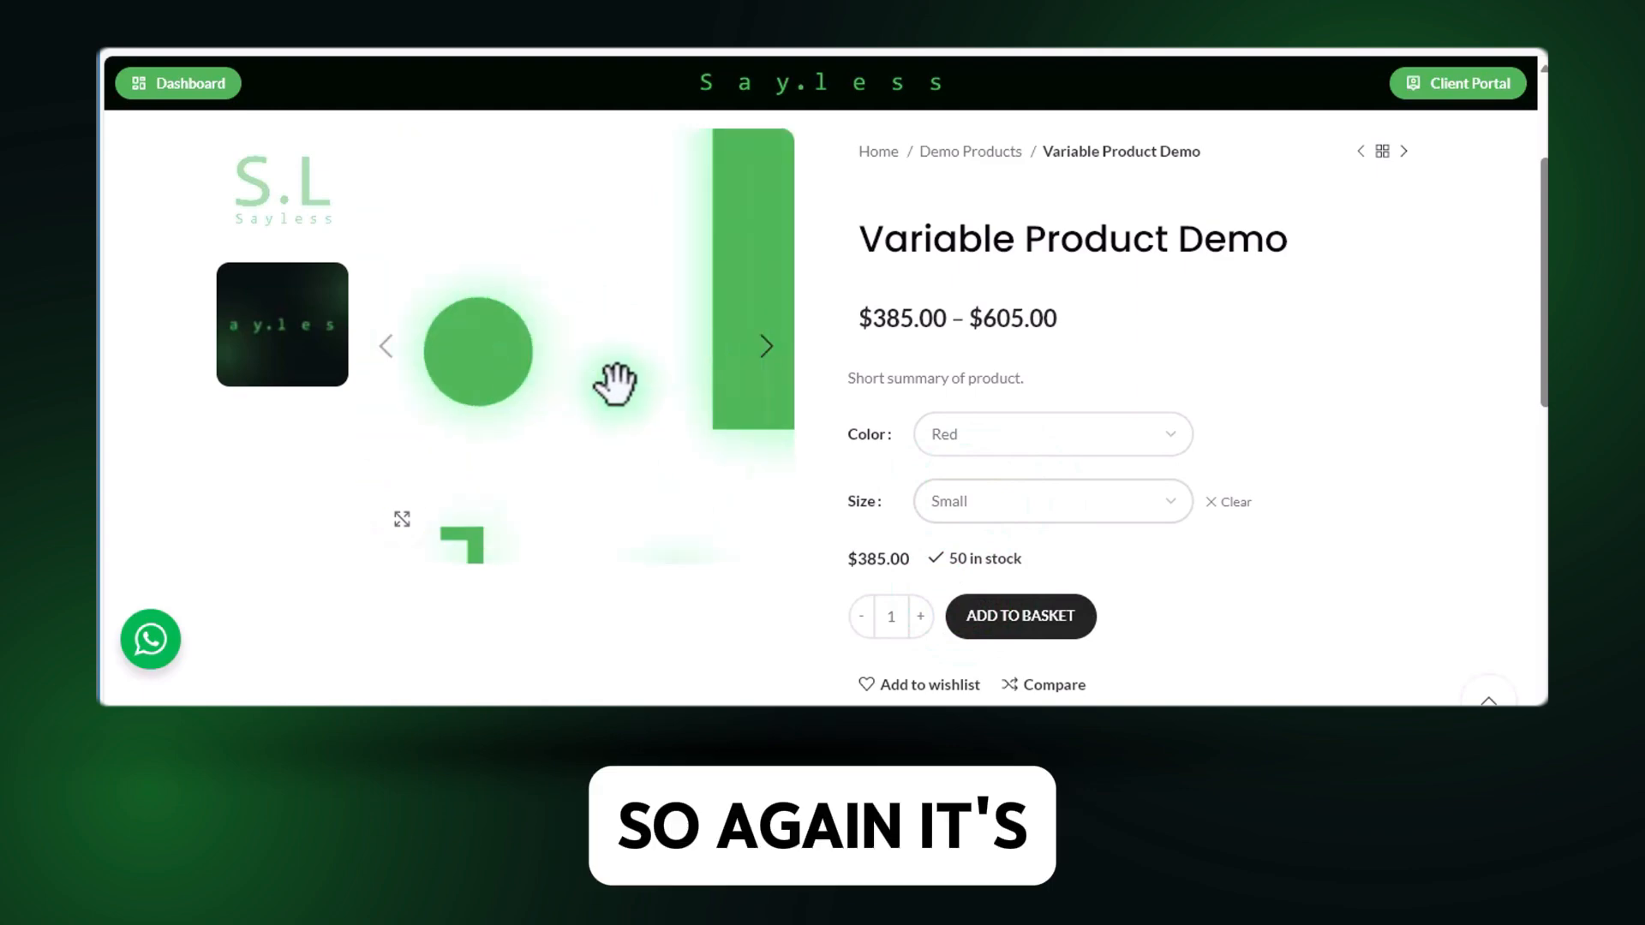
Set the color back to Black and the size to Large to view that variation.
{"action": "left_click", "coordinate": [1040, 436]}
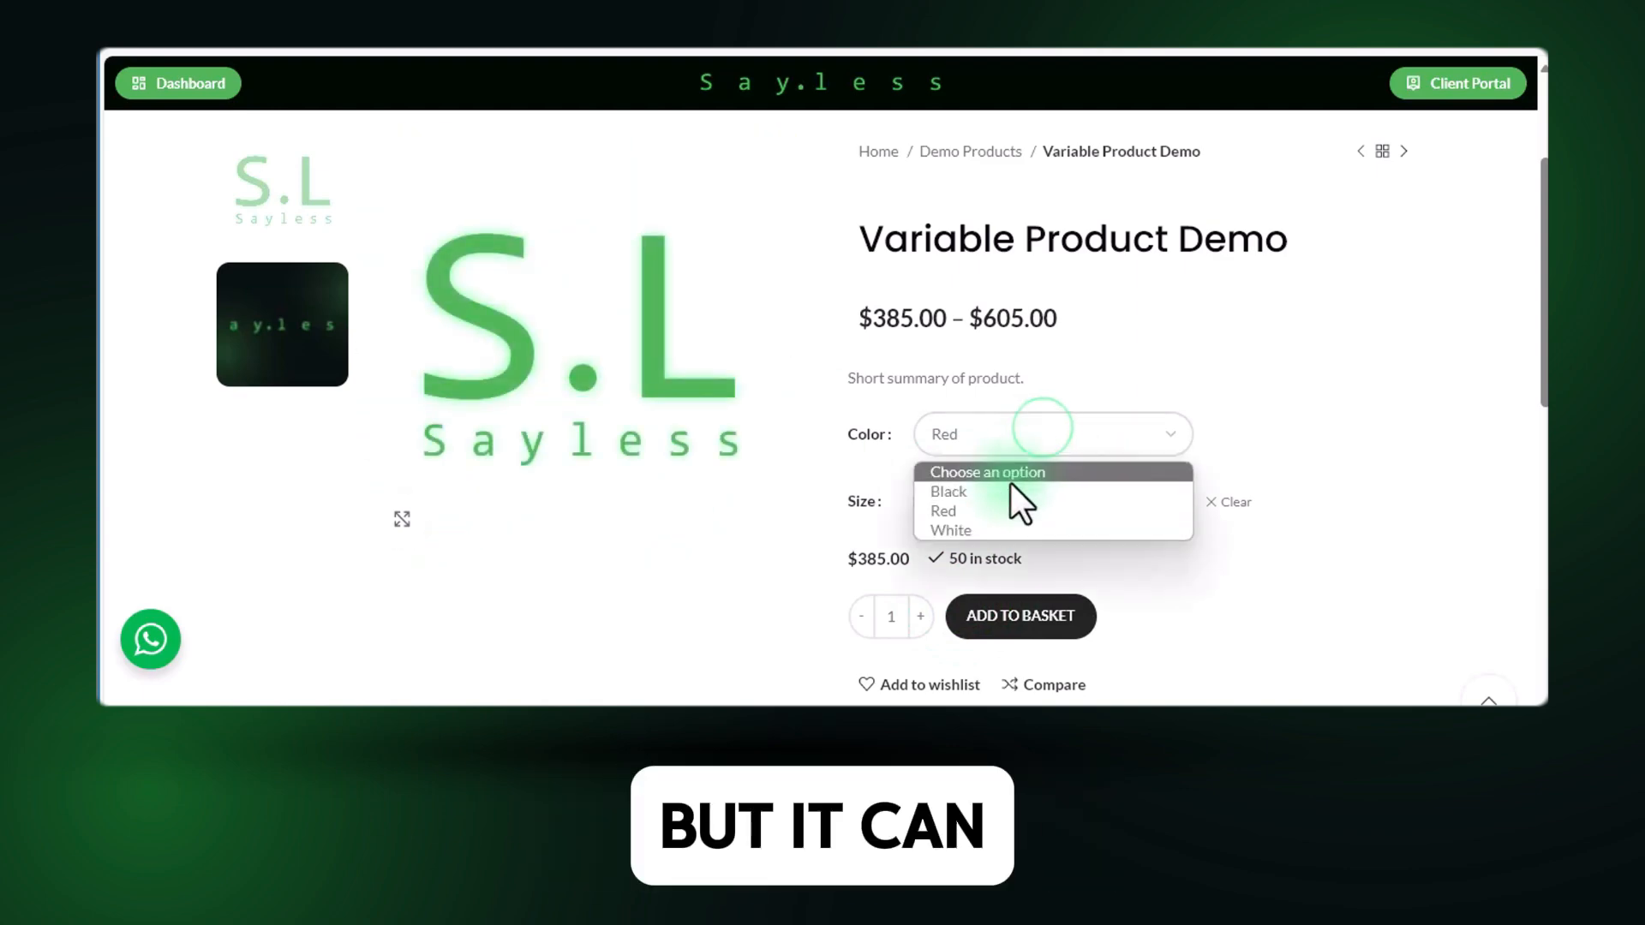
{"action": "left_click", "coordinate": [1010, 485]}
{"action": "left_click", "coordinate": [1004, 493]}
{"action": "left_click", "coordinate": [985, 561]}
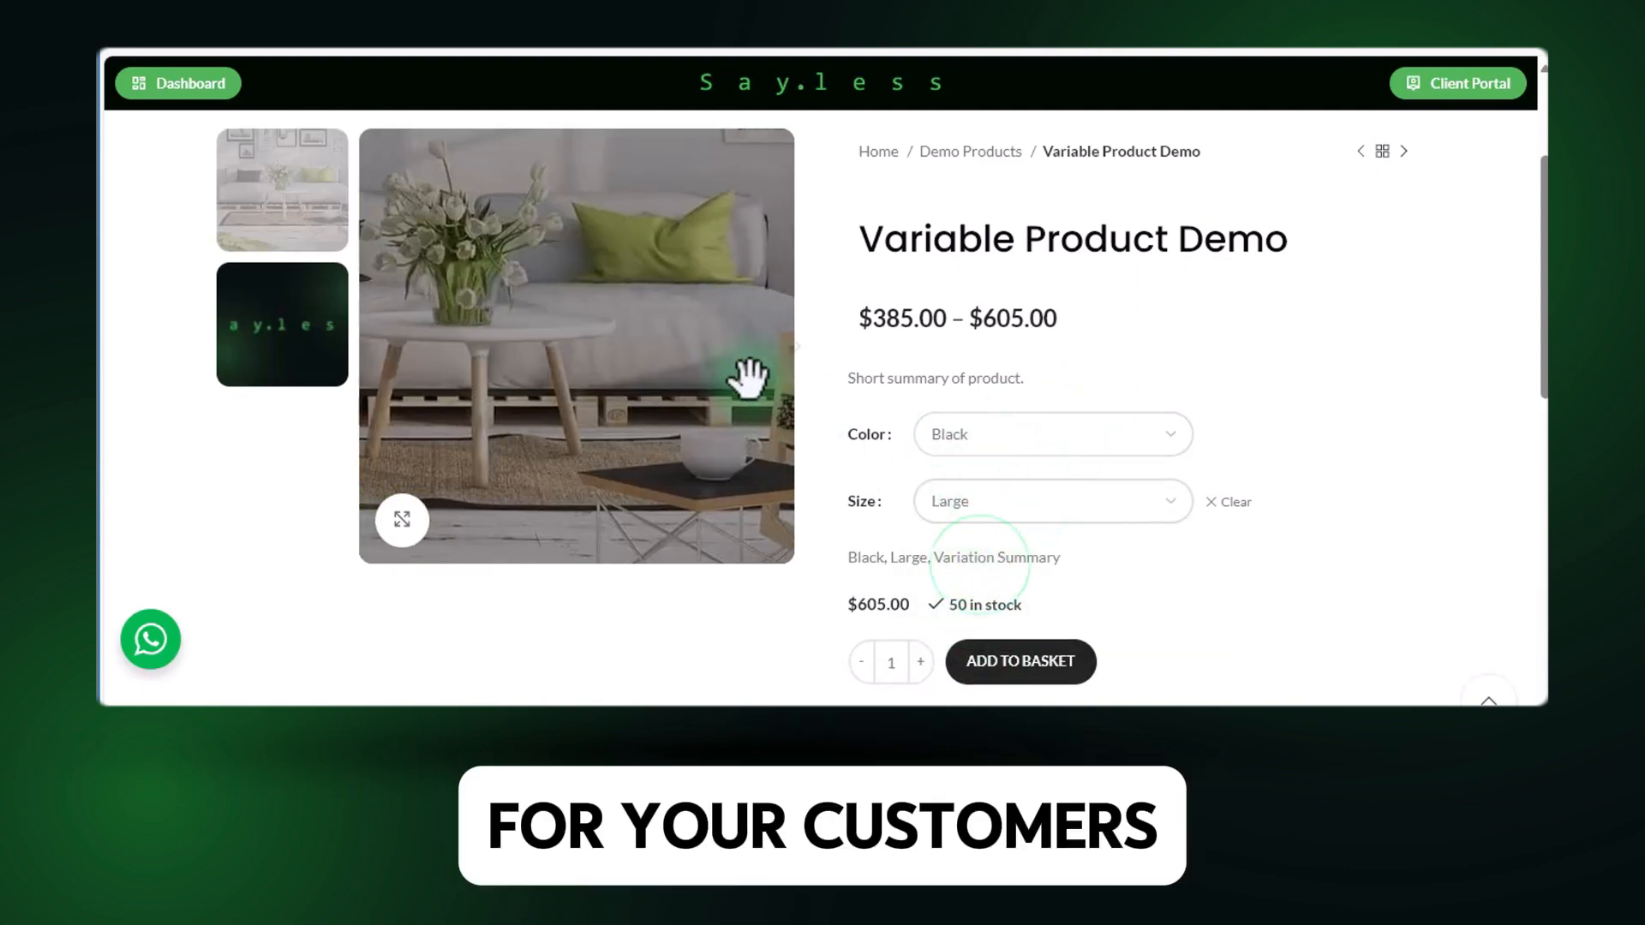